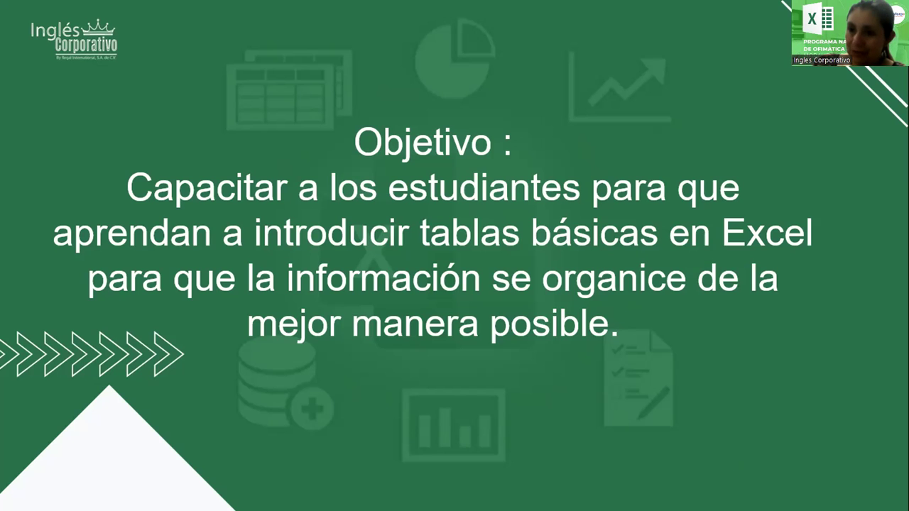
# - Advance the slideshow to the TABLAS slide about why tables are useful
pyautogui.click(570, 127)
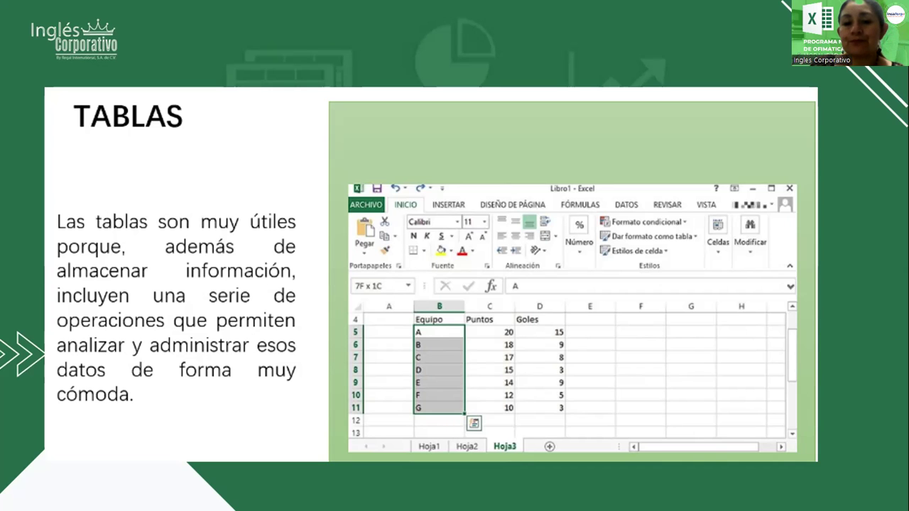
# - Advance through the CREAR UNA TABLA slide to the end of the presentation
pyautogui.click(299, 172)
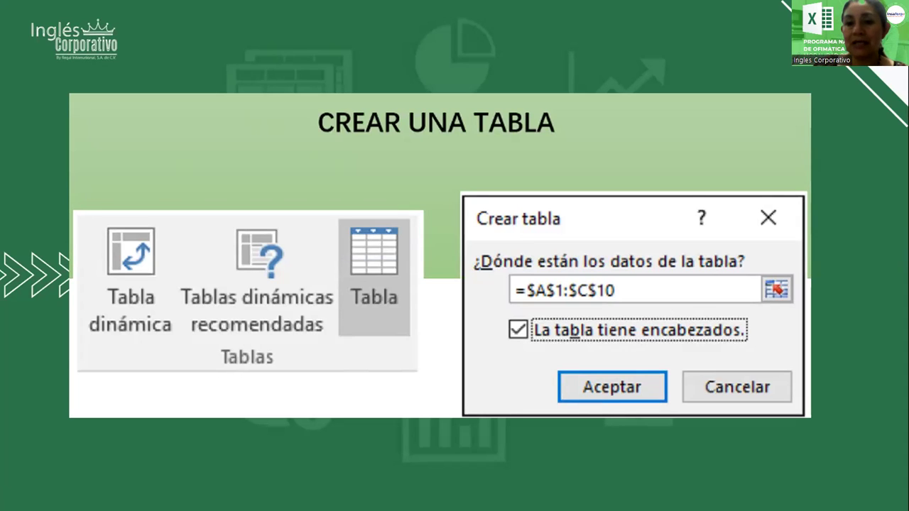
pyautogui.press('Right')
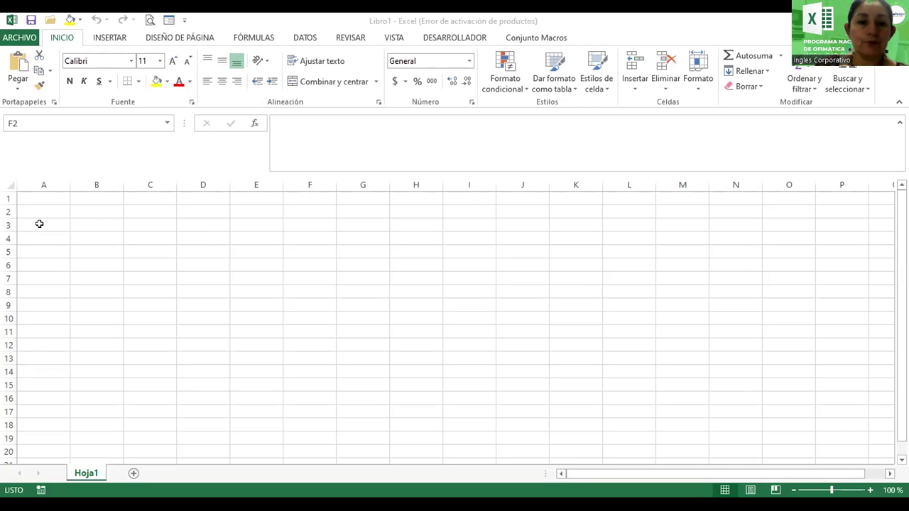
# - Enter the title 'Control de Productos' in cell A2
pyautogui.click(45, 210)
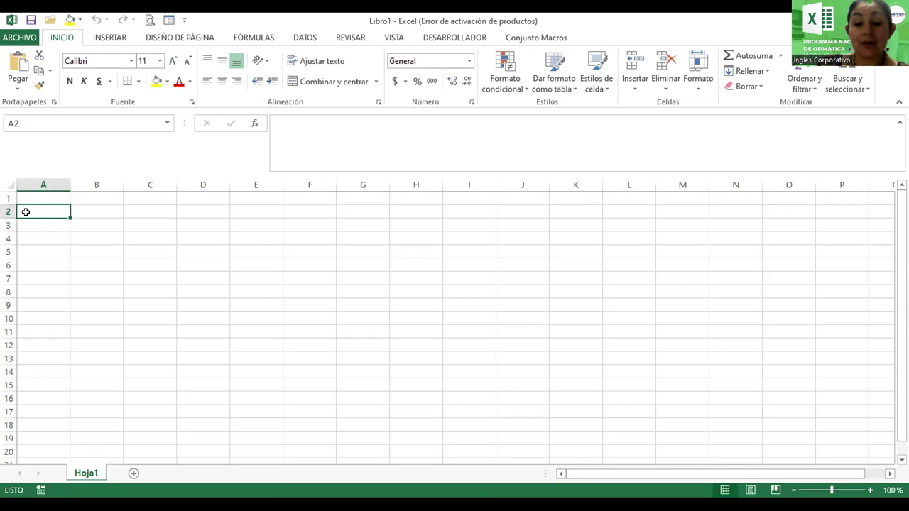
pyautogui.write('Control de Productos')
pyautogui.press('Return')
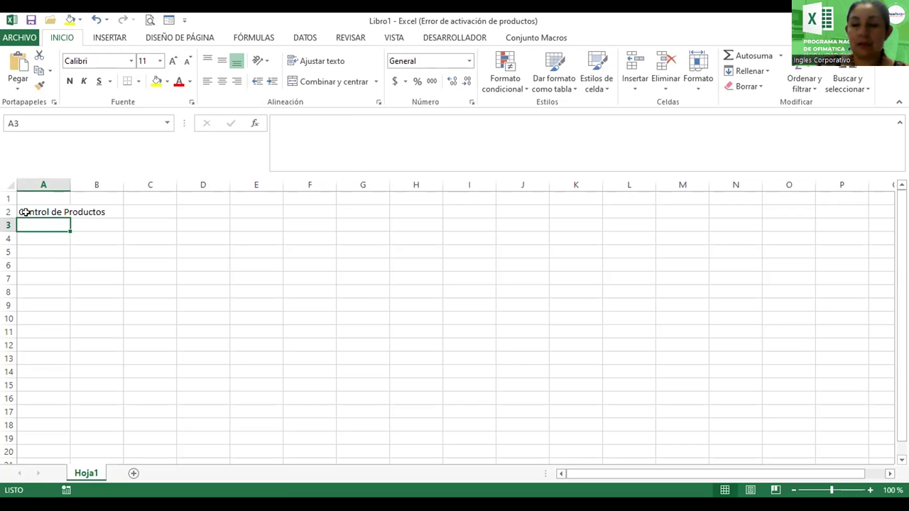
# - Enter headers No., Categoría, Producto, Existencia and Sucursal across A3:E3
pyautogui.write('No.')
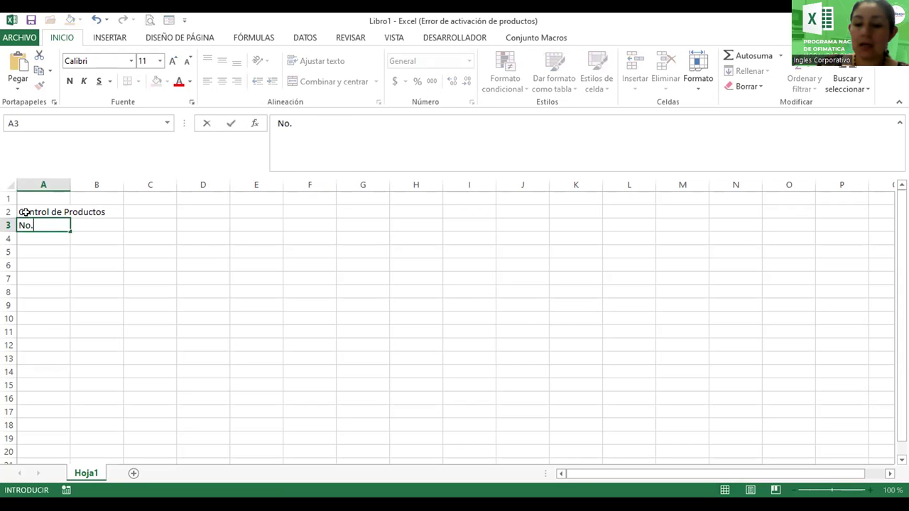
pyautogui.press('Tab')
pyautogui.write('Categoría')
pyautogui.press('Tab')
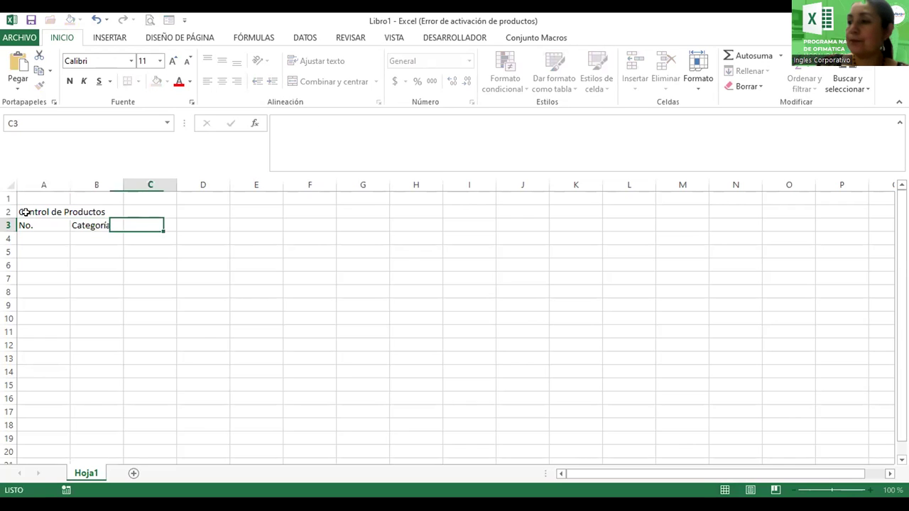
pyautogui.write('Product')
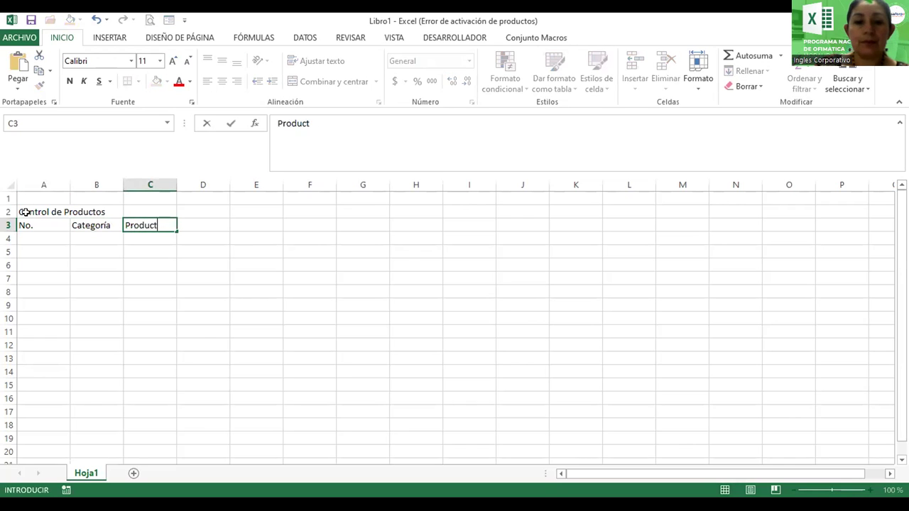
pyautogui.write('o')
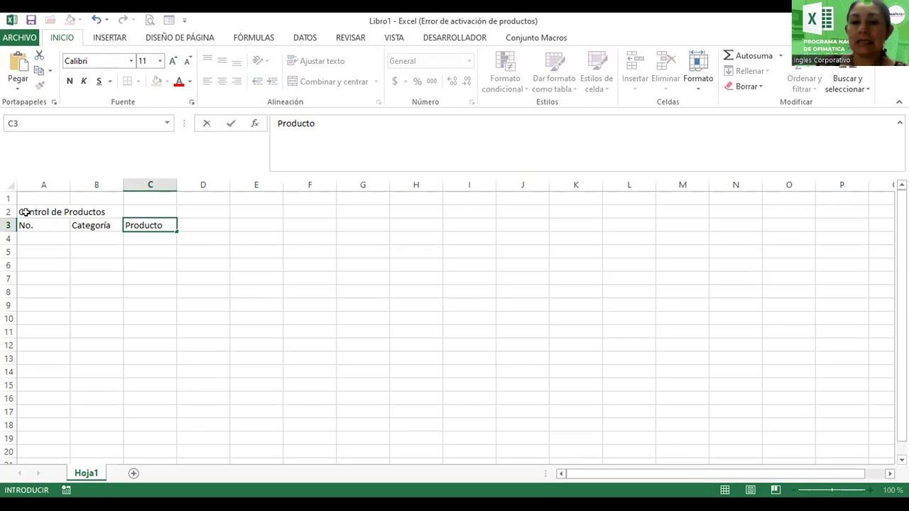
pyautogui.press('Tab')
pyautogui.write('Ex')
pyautogui.write('te')
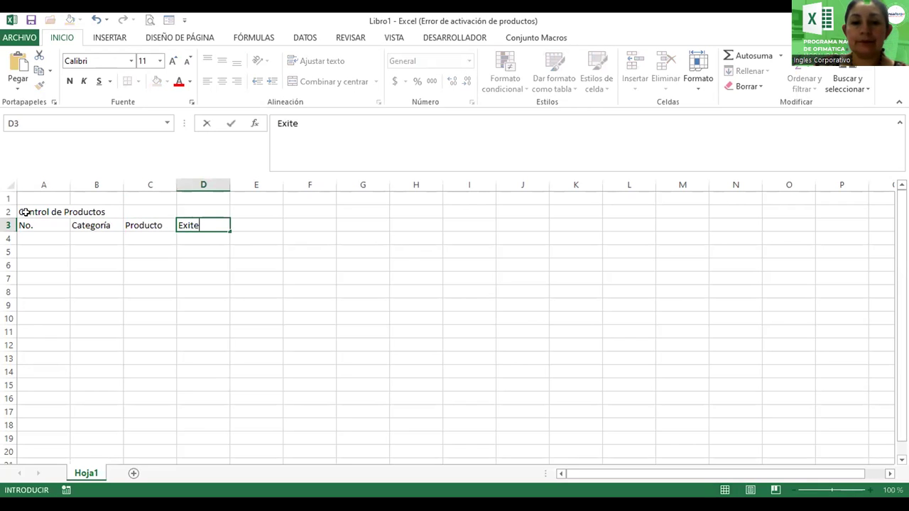
pyautogui.write('tencia')
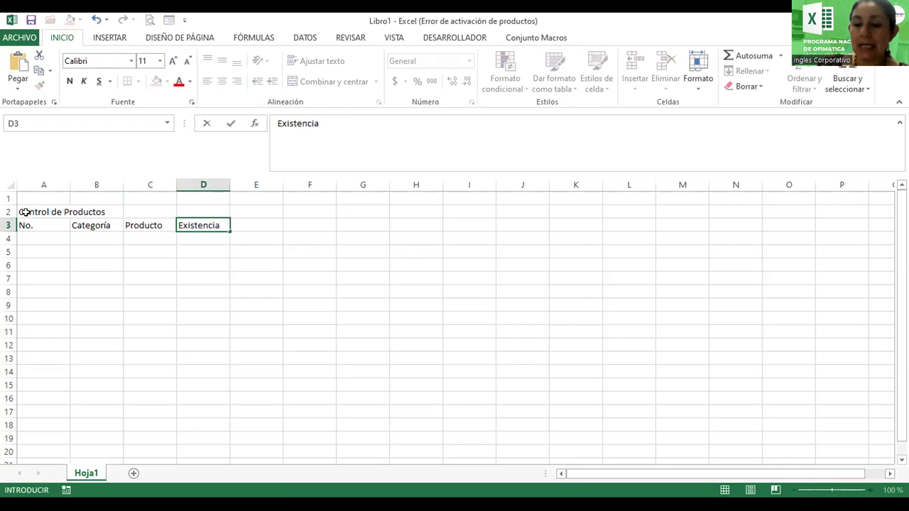
pyautogui.press('Tab')
pyautogui.write('Sup')
pyautogui.press('BackSpace')
pyautogui.write('cursal')
pyautogui.press('Return')
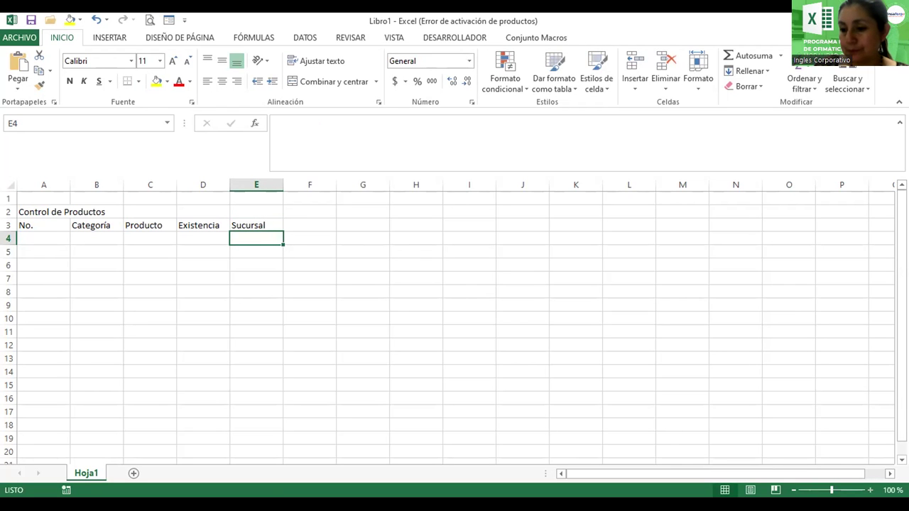
pyautogui.keyDown('ctrl'); pyautogui.scroll(4, 779, 478); pyautogui.keyUp('ctrl')
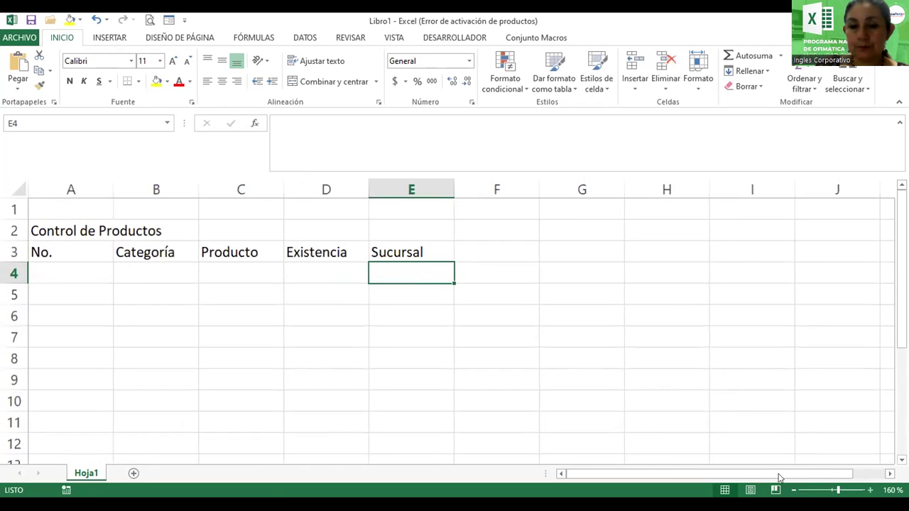
# - Type 1 in A4 and fill it down to A8 as a 1–5 series
pyautogui.click(92, 276)
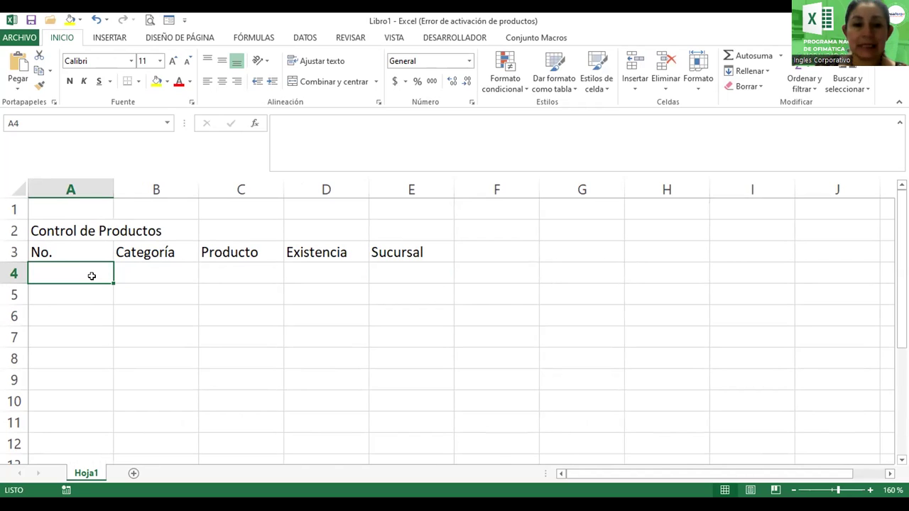
pyautogui.write('1')
pyautogui.press('Return')
pyautogui.click(92, 276)
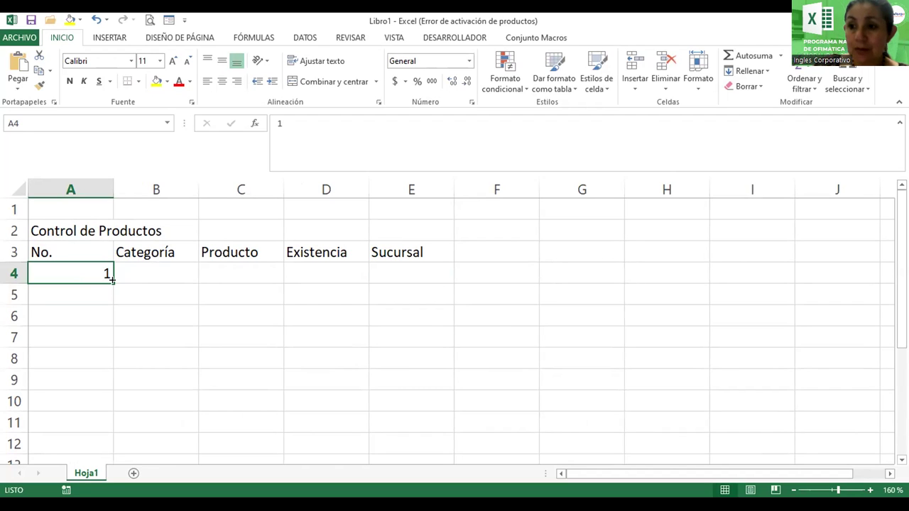
pyautogui.moveTo(112, 280); pyautogui.dragTo(108, 314)
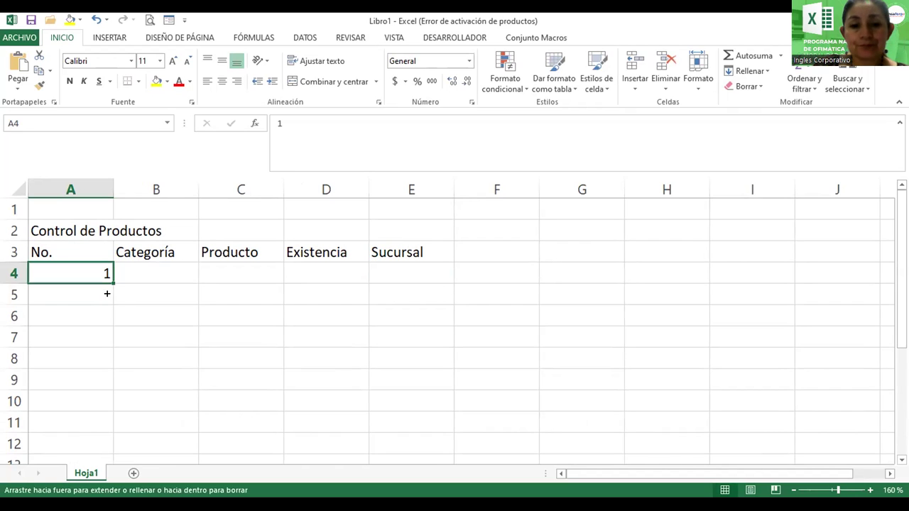
pyautogui.moveTo(103, 346); pyautogui.dragTo(104, 363)
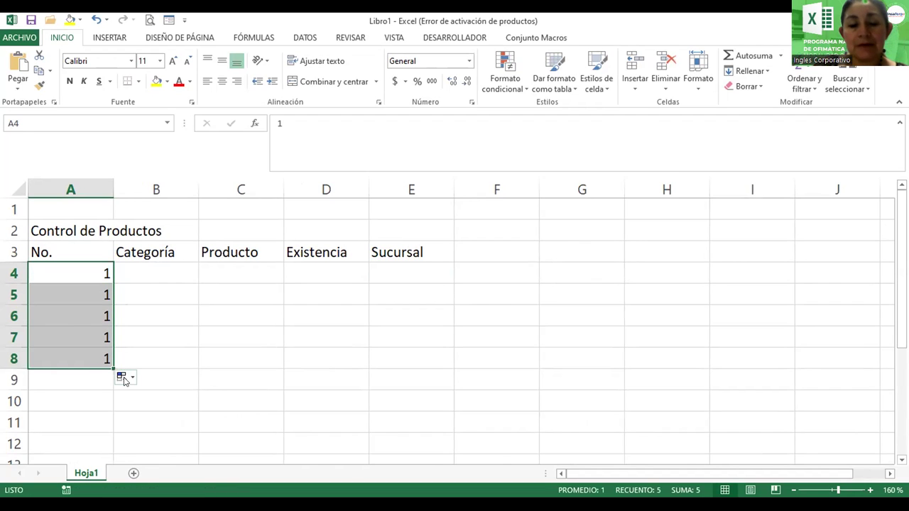
pyautogui.click(124, 379)
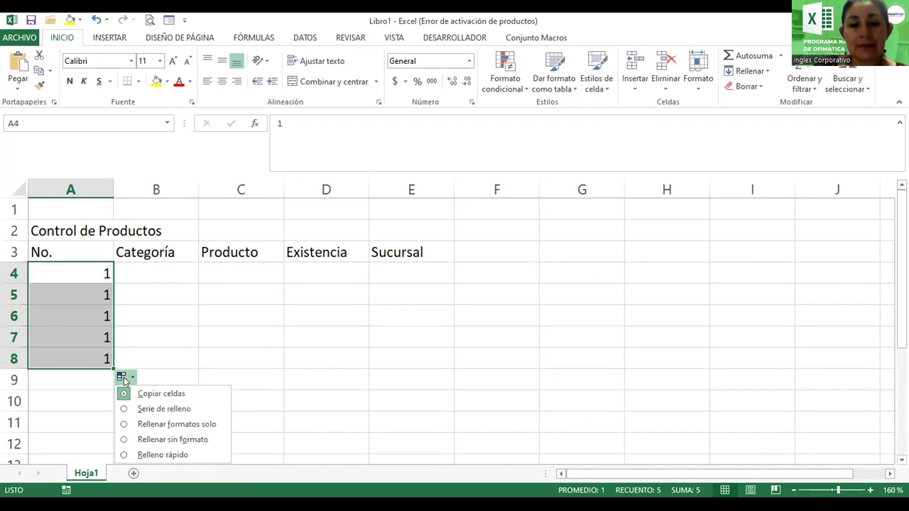
pyautogui.click(146, 410)
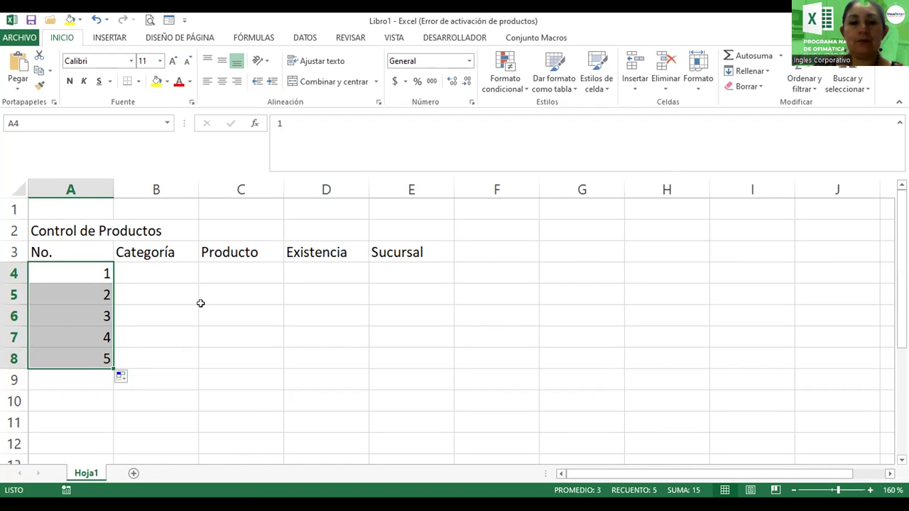
pyautogui.click(186, 272)
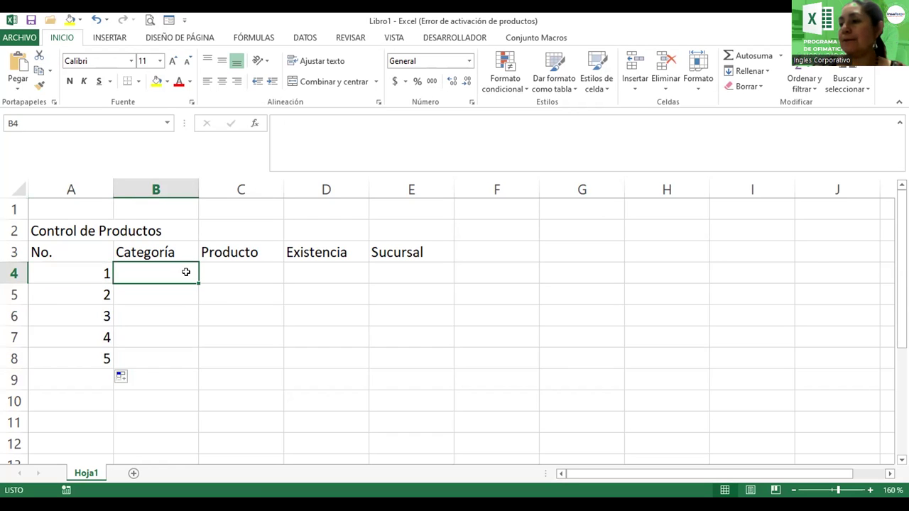
# - Enter Línea Blanca, Electrónico, Electrodoméstico, Area de Baño, Electrodoméstico in B4:B8 and widen column B
pyautogui.write('Línea Blanca')
pyautogui.press('Return')
pyautogui.write('Electrónico')
pyautogui.press('Return')
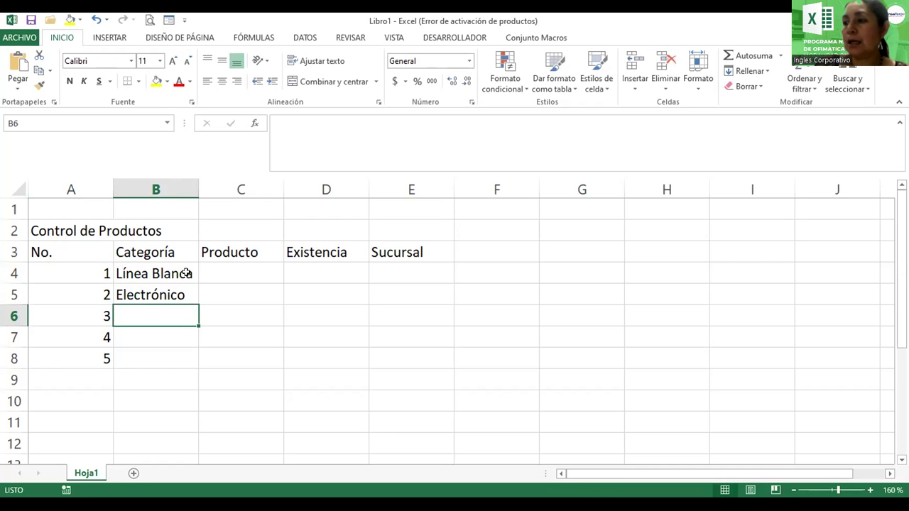
pyautogui.write('Electrónico')
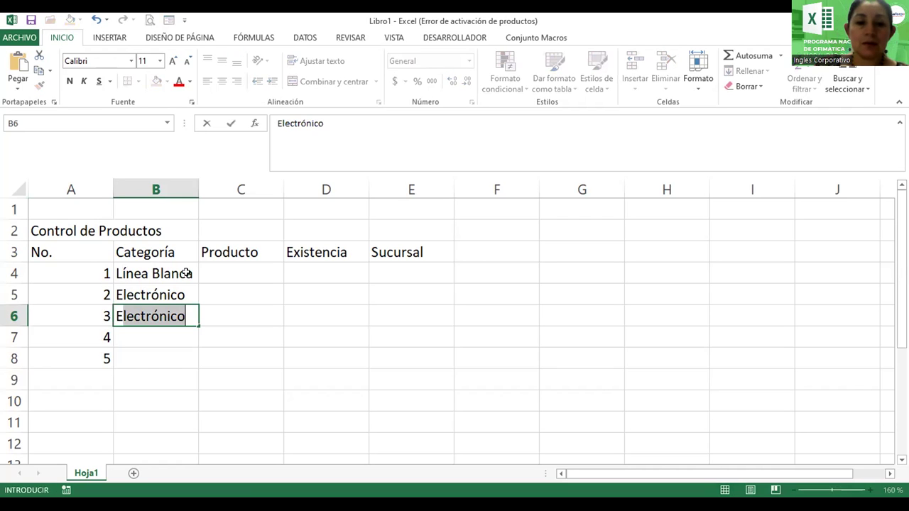
pyautogui.write('lectrodoméstico')
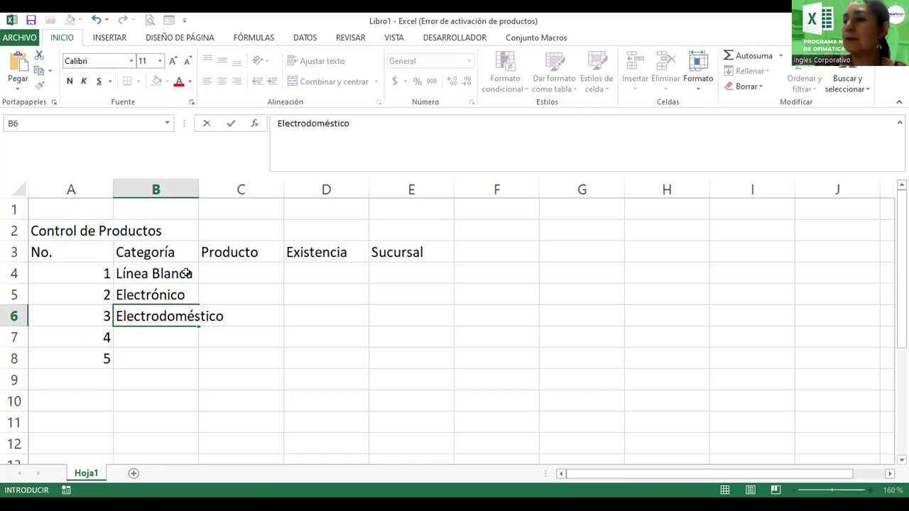
pyautogui.press('Return')
pyautogui.write('Area de Baño')
pyautogui.press('Return')
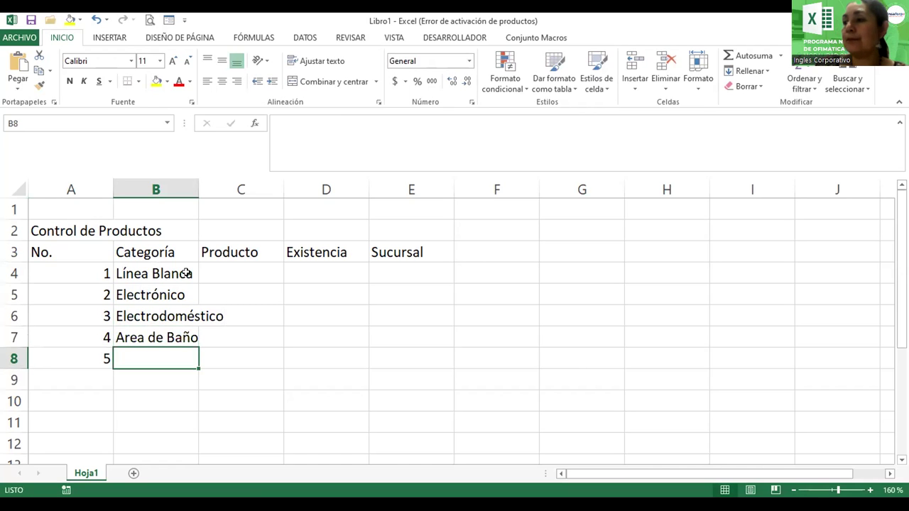
pyautogui.write('Electrodu')
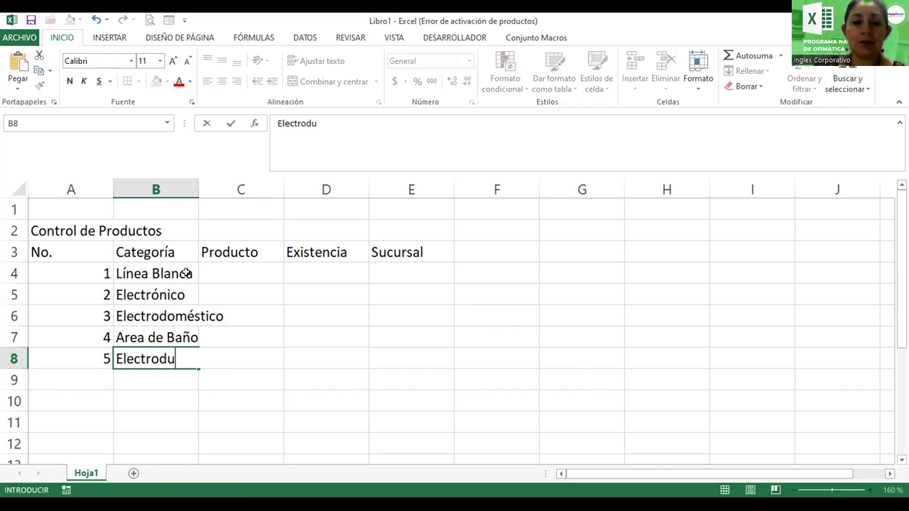
pyautogui.press('BackSpace')
pyautogui.press('BackSpace')
pyautogui.write('d')
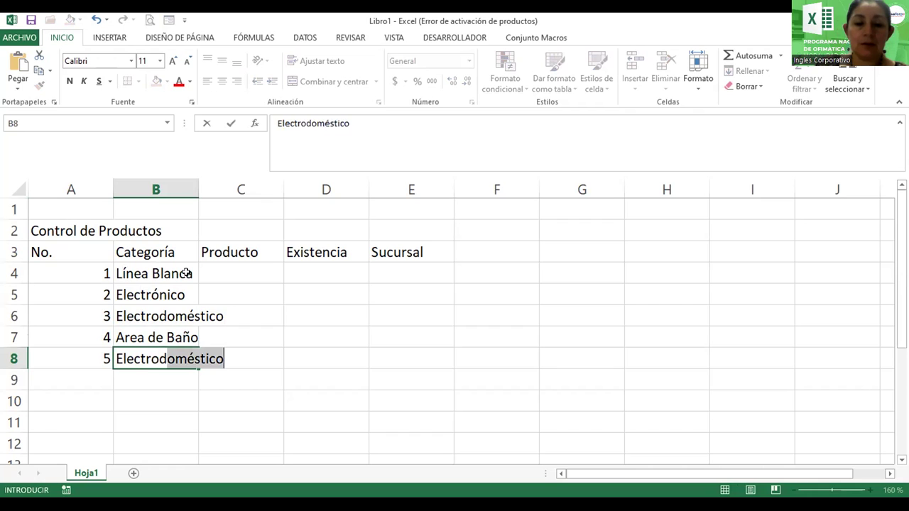
pyautogui.press('Return')
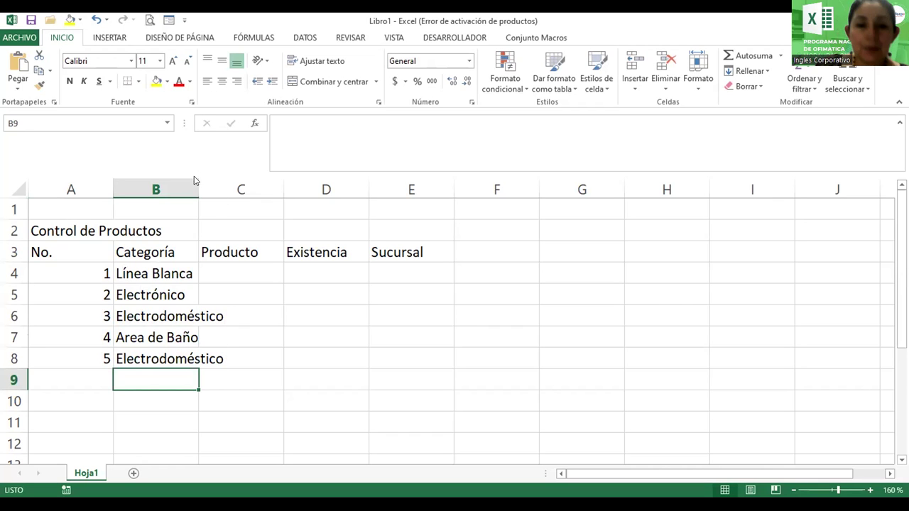
pyautogui.moveTo(198, 186); pyautogui.dragTo(245, 189)
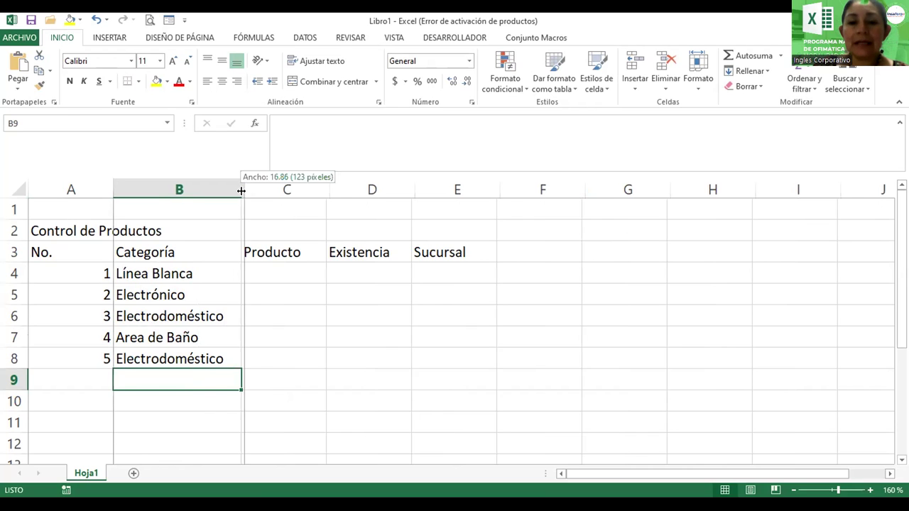
# - List the products Cocina, Bocina, Cafetera, Tina and Licuadora in C4:C8
pyautogui.click(304, 266)
pyautogui.write('Cocina')
pyautogui.press('Return')
pyautogui.write('Bocina')
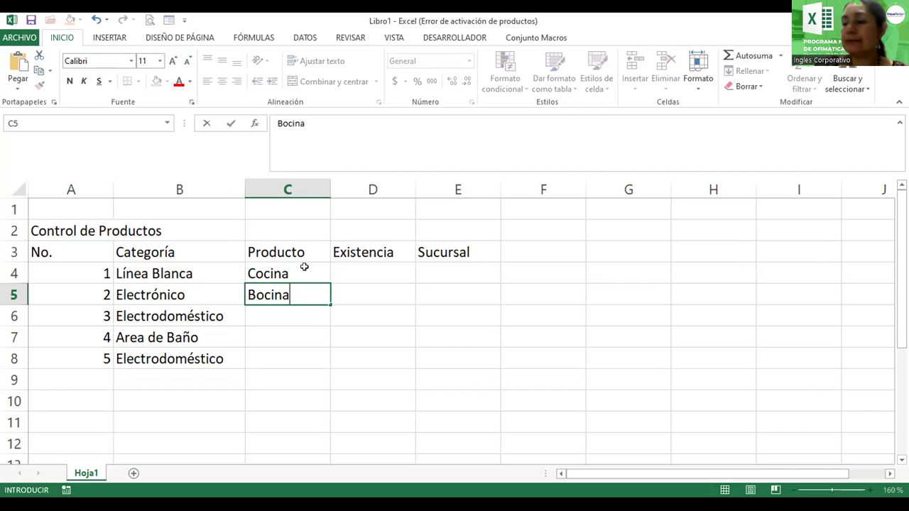
pyautogui.press('BackSpace')
pyautogui.write('a')
pyautogui.press('Return')
pyautogui.write('Cafeteral')
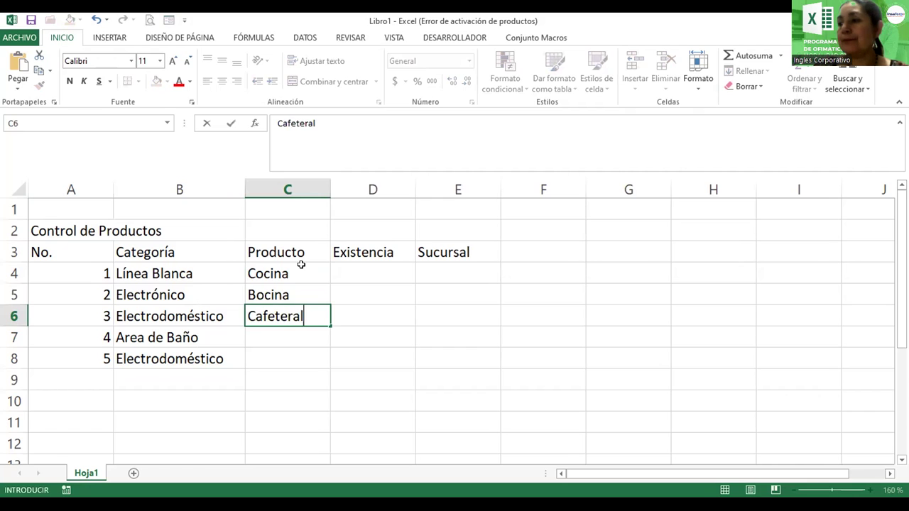
pyautogui.press('BackSpace')
pyautogui.press('Return')
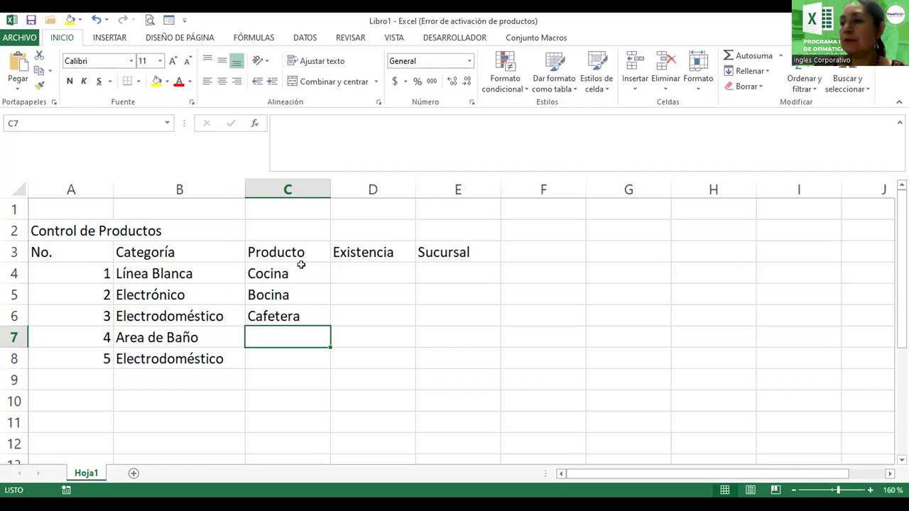
pyautogui.write('Tina')
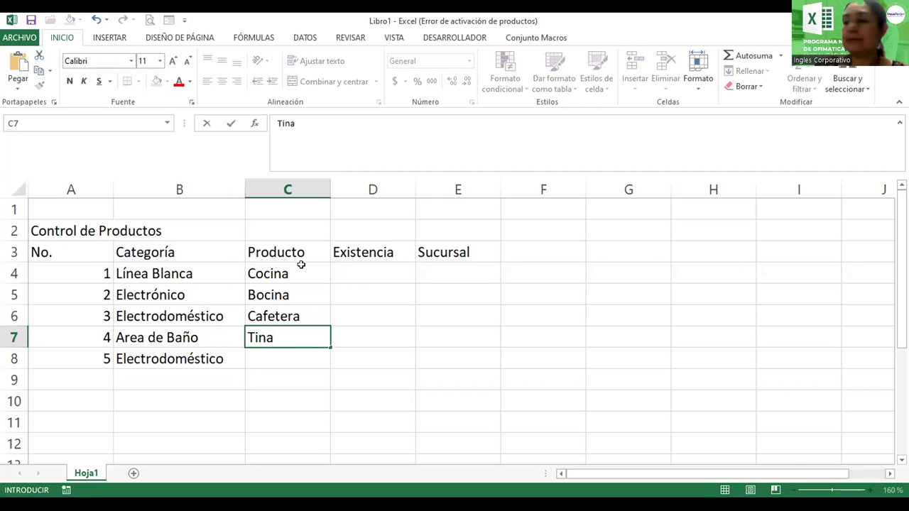
pyautogui.press('Return')
pyautogui.write('Licuadora')
pyautogui.press('Tab')
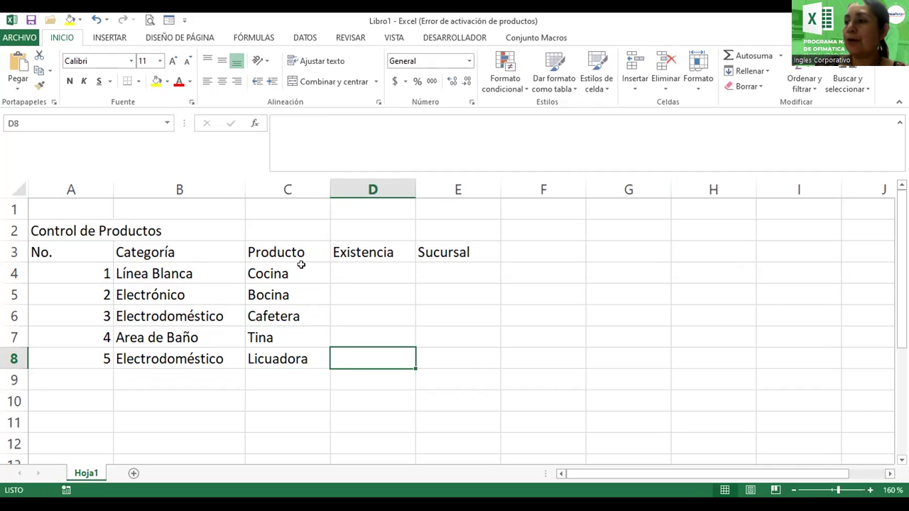
# - Enter a stock of 100 for Cocina in D4
pyautogui.click(387, 265)
pyautogui.write('100')
pyautogui.press('Return')
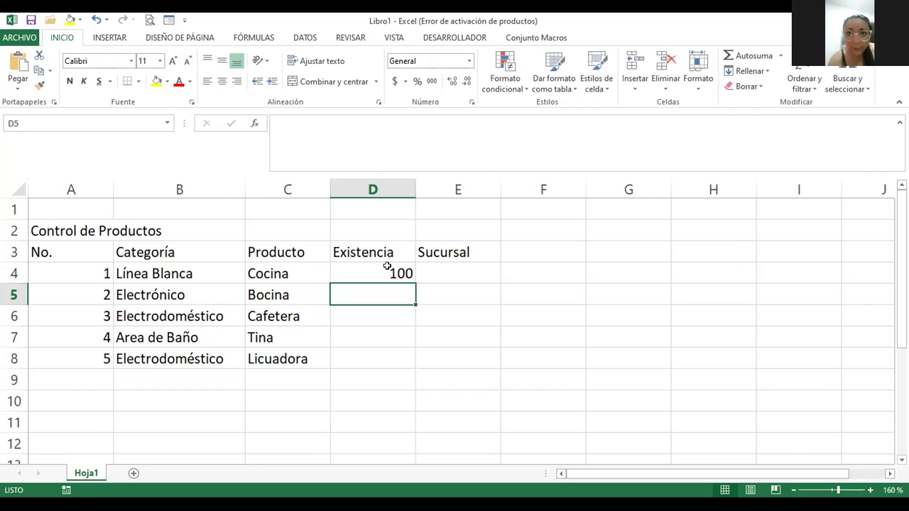
# - Check the product entries and zoom the sheet in to 190%
pyautogui.click(274, 274)
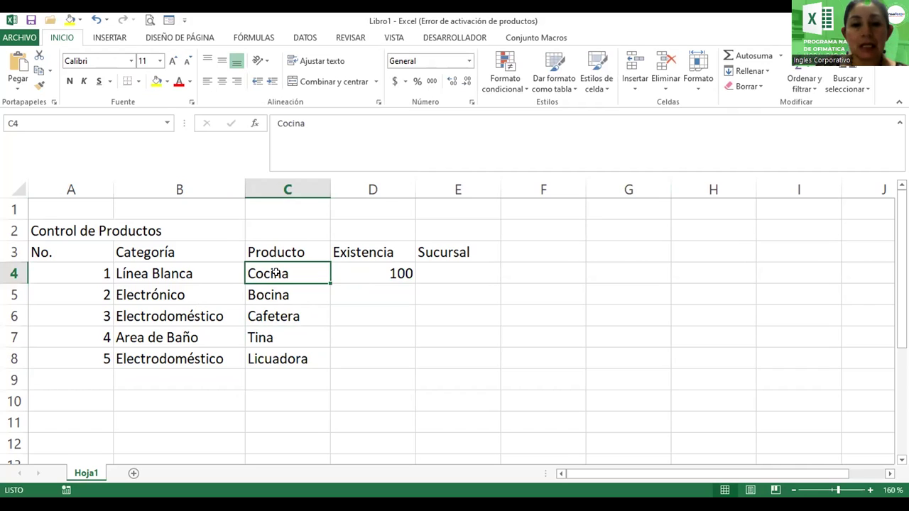
pyautogui.click(272, 311)
pyautogui.click(281, 360)
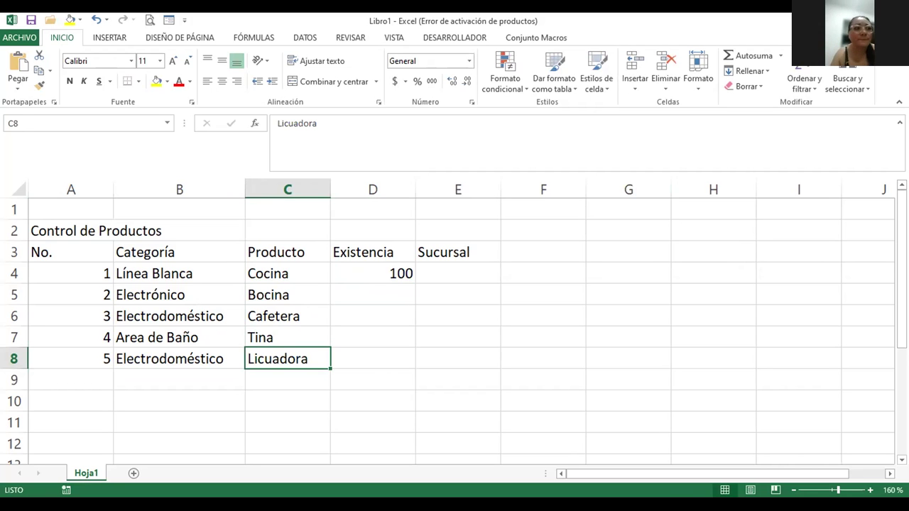
pyautogui.click(869, 490)
pyautogui.click(869, 490)
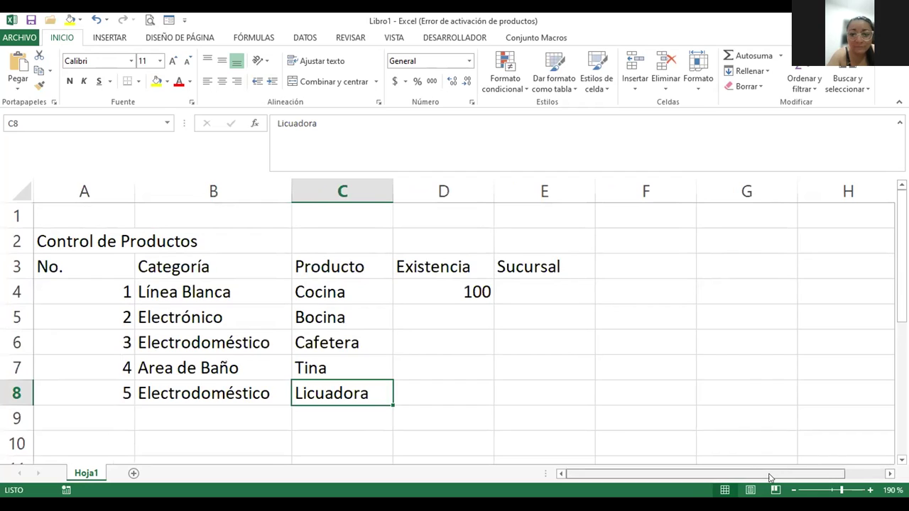
# - Enter stock 50, 25, 30 and 50 in D5:D8 and clear the stray entry in D9
pyautogui.click(425, 315)
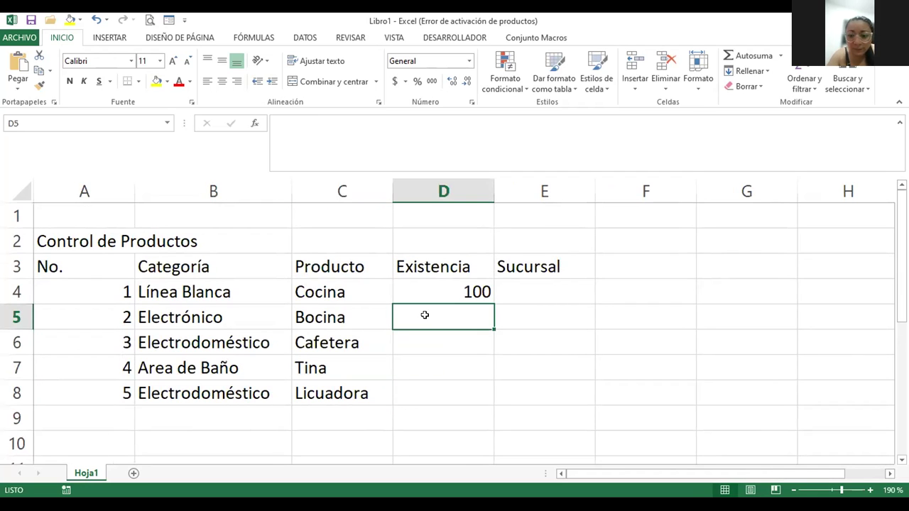
pyautogui.write('50')
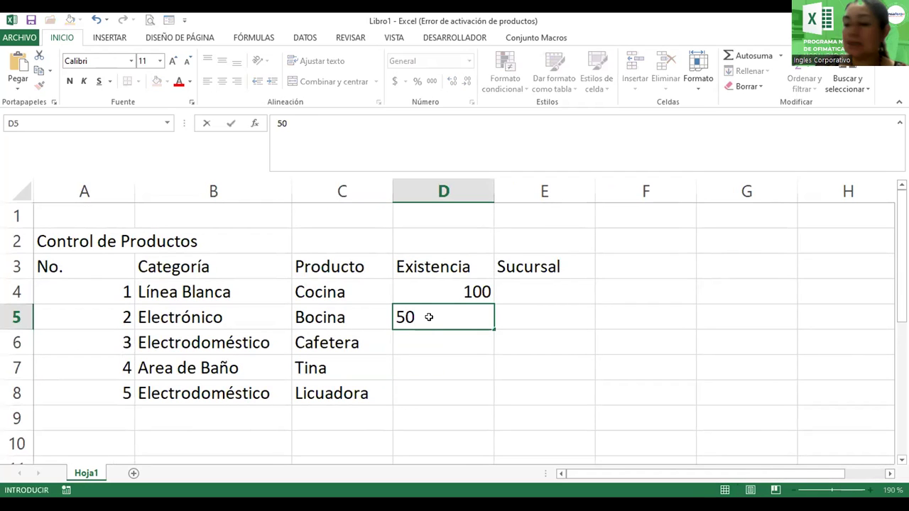
pyautogui.press('Return')
pyautogui.write('25')
pyautogui.press('Return')
pyautogui.write('30')
pyautogui.press('Return')
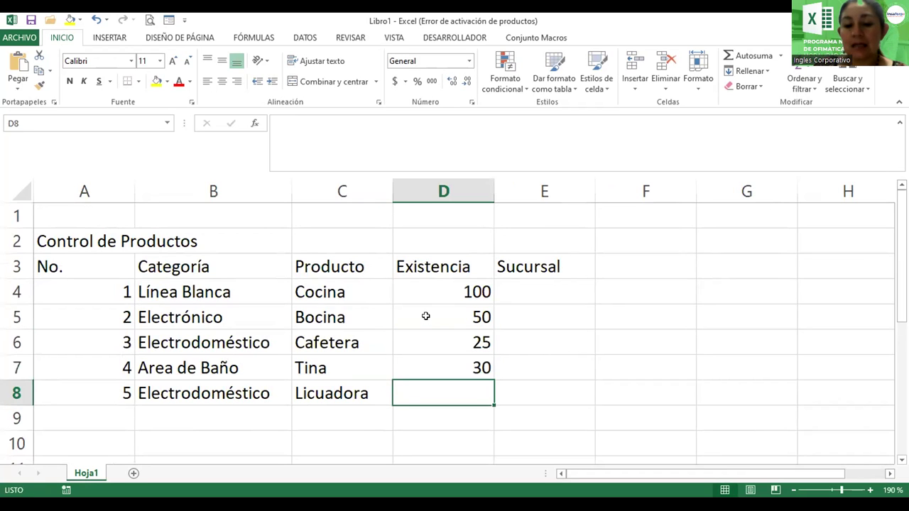
pyautogui.write('50')
pyautogui.press('Return')
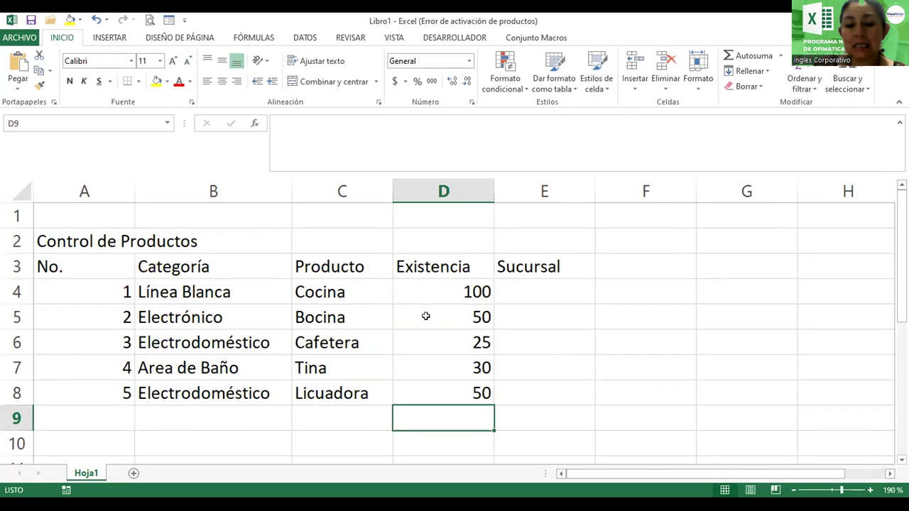
pyautogui.write('75')
pyautogui.press('BackSpace')
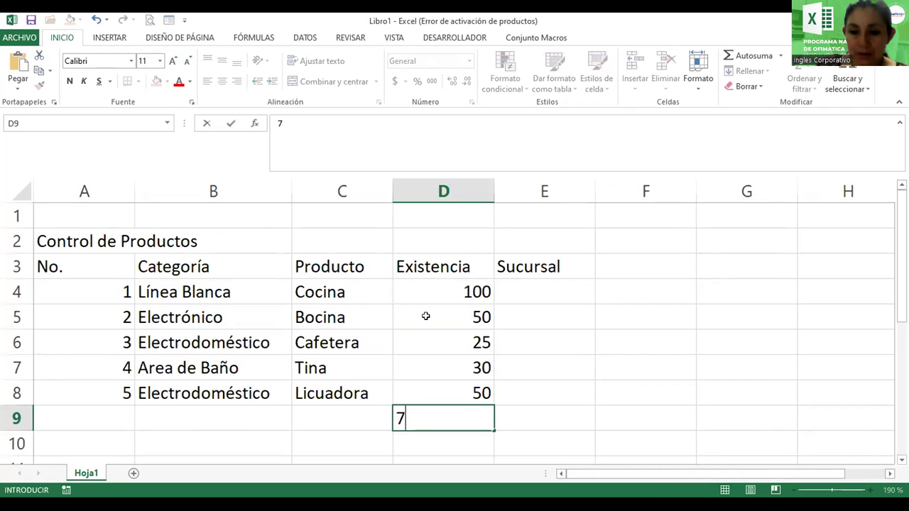
pyautogui.press('BackSpace')
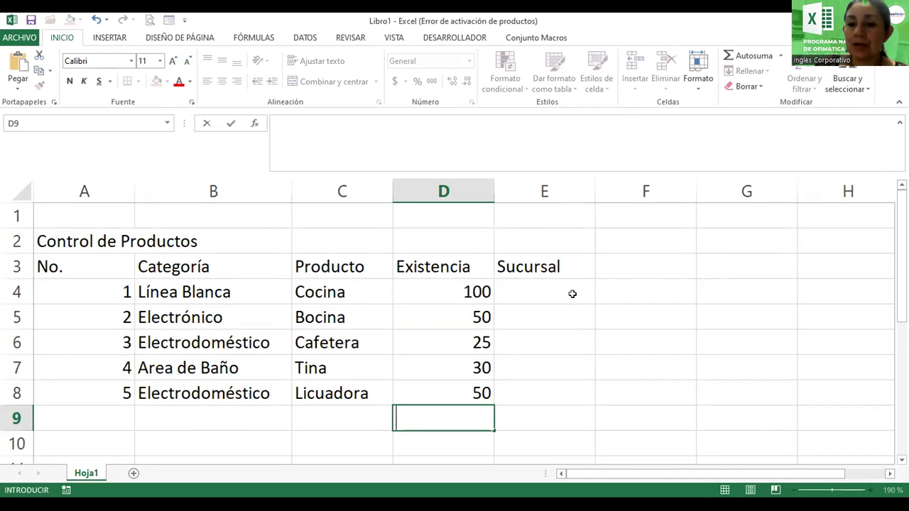
# - Enter branches A, B, A in E4:E6, correcting Cafetera's lowercase a to A
pyautogui.click(573, 290)
pyautogui.write('A')
pyautogui.press('Return')
pyautogui.write('B')
pyautogui.press('Return')
pyautogui.write('a')
pyautogui.press('Return')
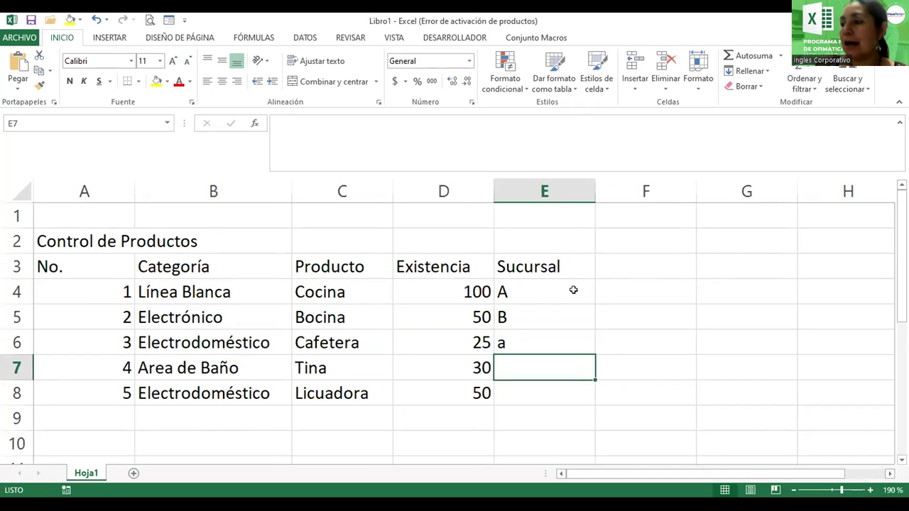
pyautogui.write('a')
pyautogui.press('BackSpace')
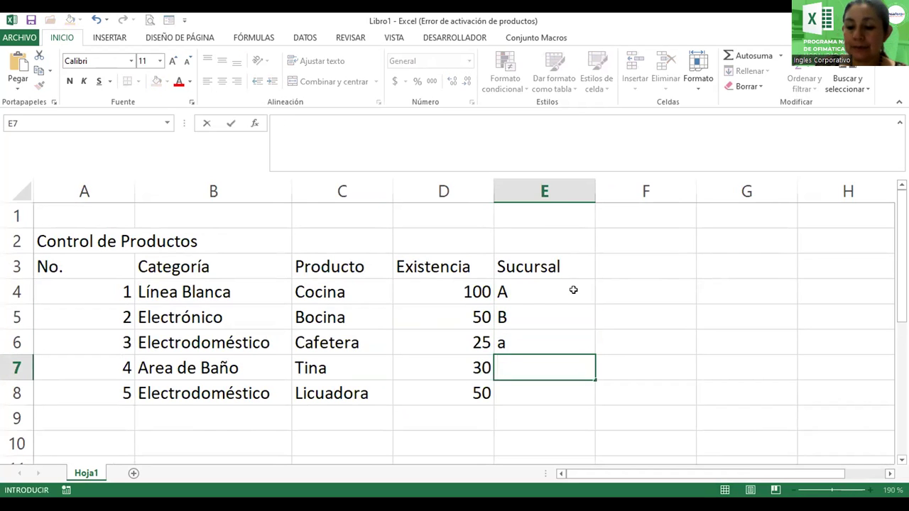
pyautogui.press('Up')
pyautogui.write('A')
pyautogui.hotkey('ctrl', 'Return')
pyautogui.press('Home')
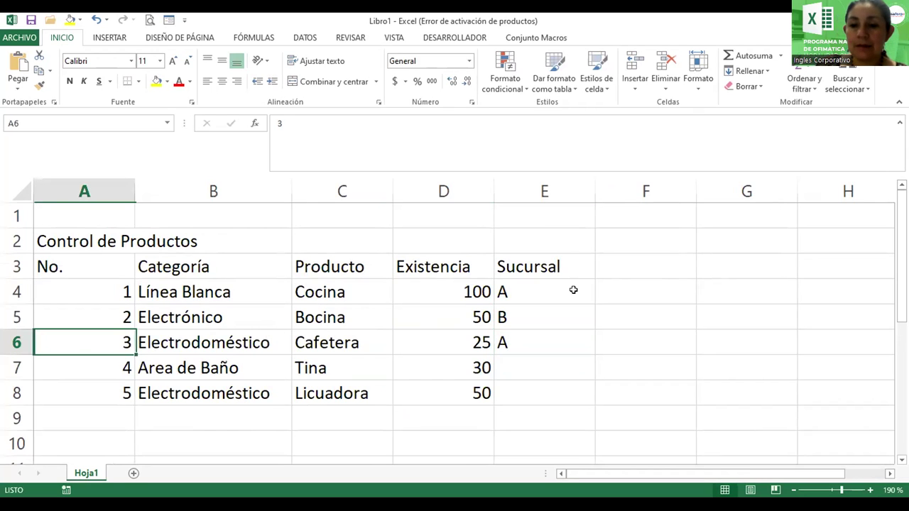
# - Enter branch B for Tina and Licuadora in E7:E8
pyautogui.click(520, 370)
pyautogui.write('B')
pyautogui.press('Return')
pyautogui.write('B')
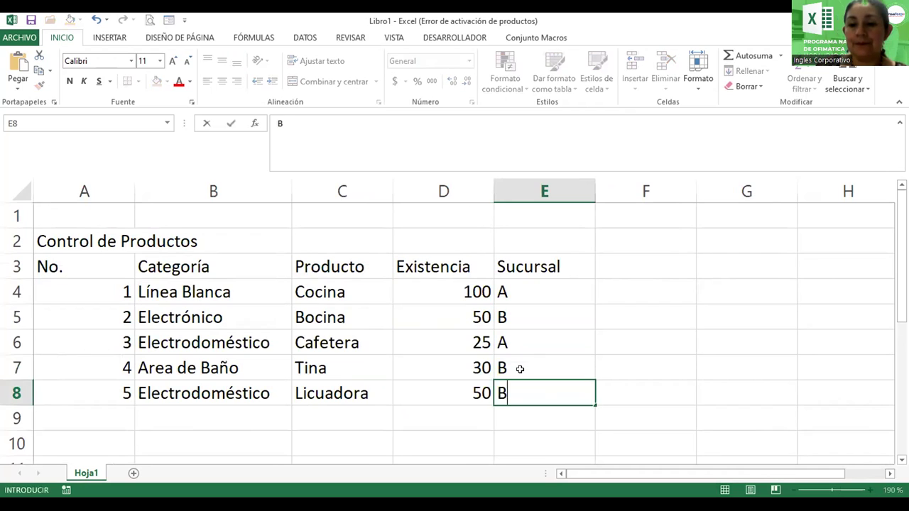
pyautogui.press('Return')
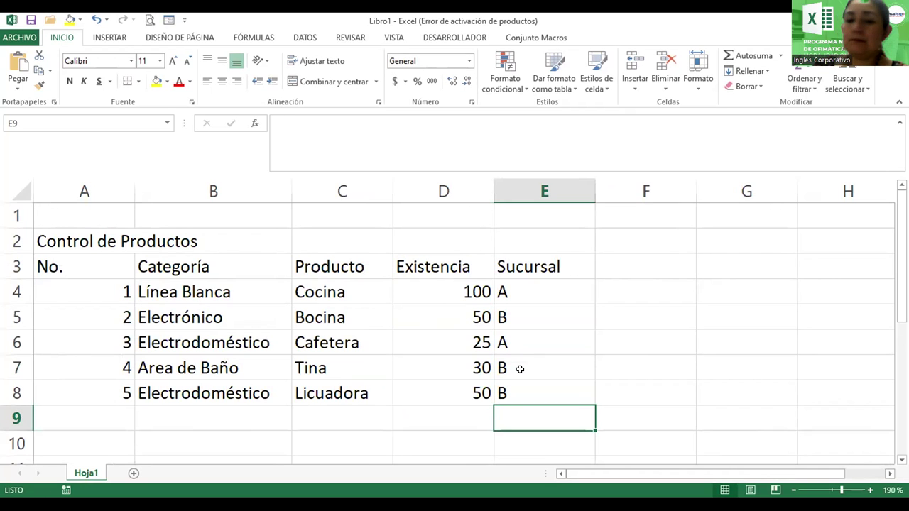
# - Merge and centre the Control de Productos title across A2:E2
pyautogui.click(47, 233)
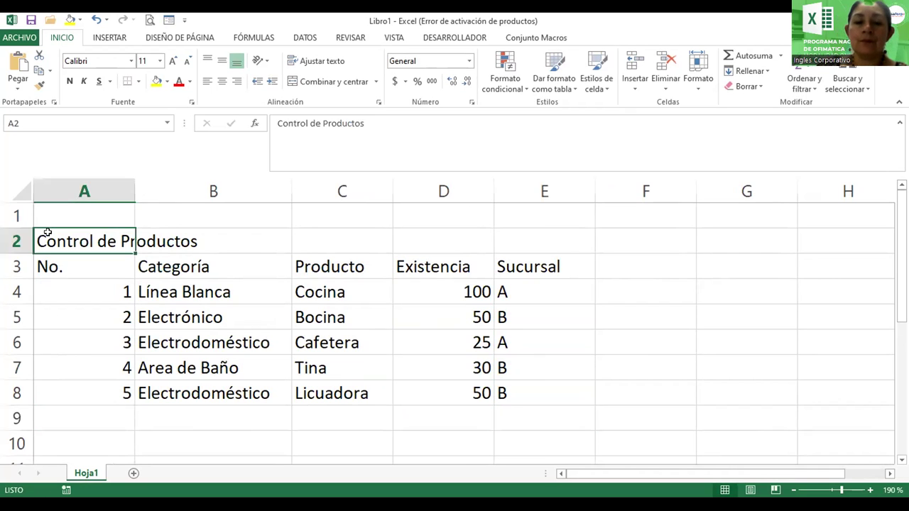
pyautogui.hotkey('shift', 'Right')
pyautogui.hotkey('shift', 'Right')
pyautogui.hotkey('shift', 'Right')
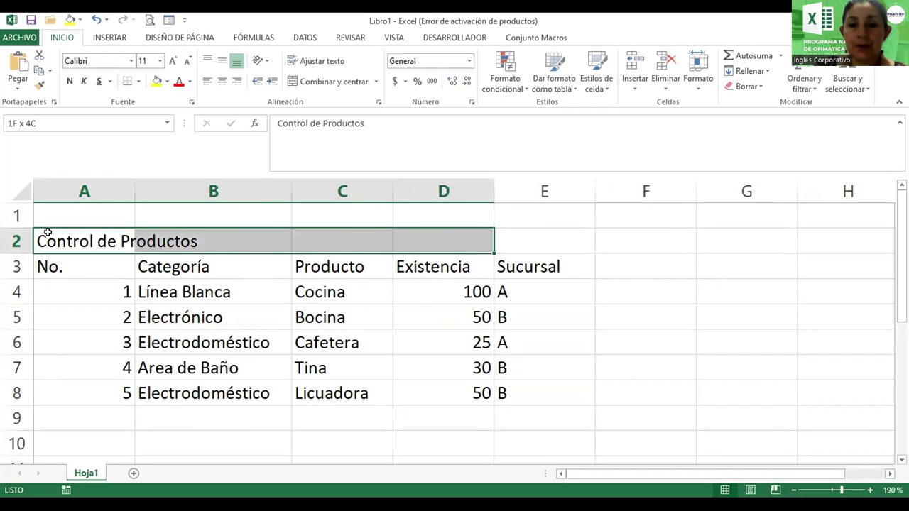
pyautogui.hotkey('shift', 'Right')
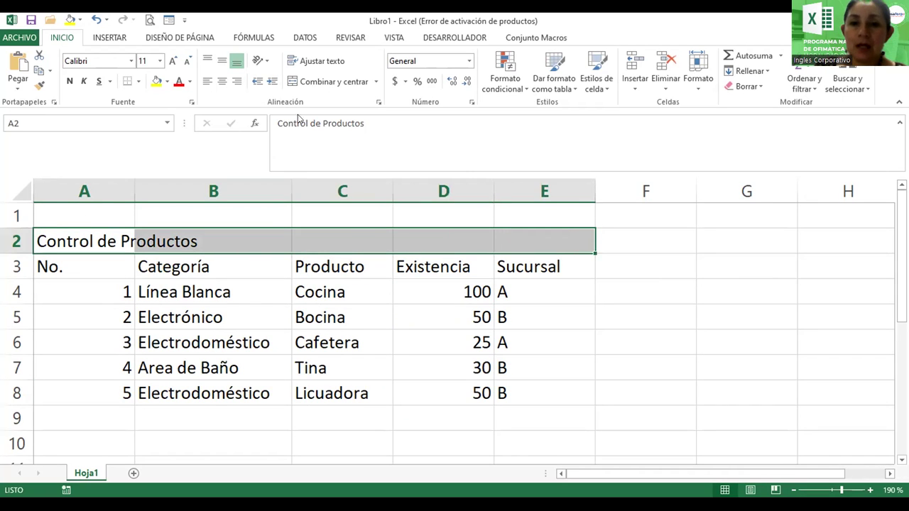
pyautogui.click(333, 83)
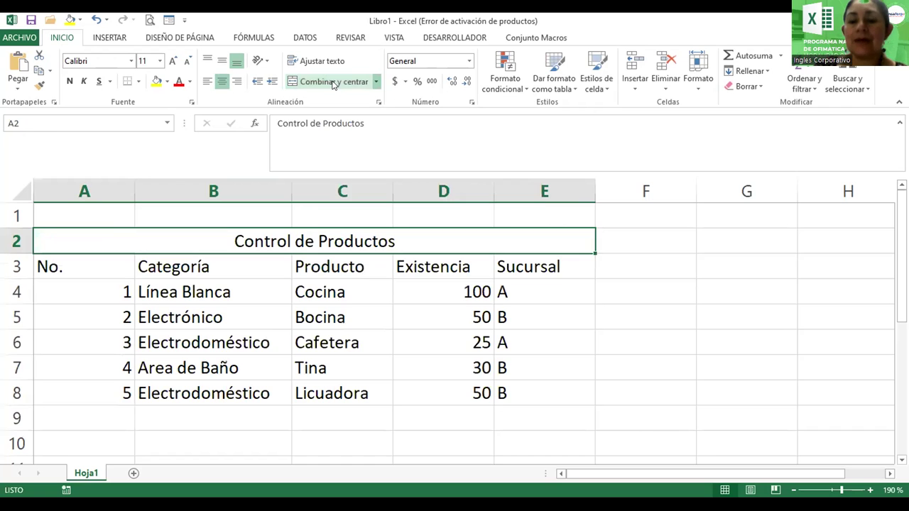
# - Set the title font to Bahnschrift Condensed at size 20
pyautogui.click(131, 61)
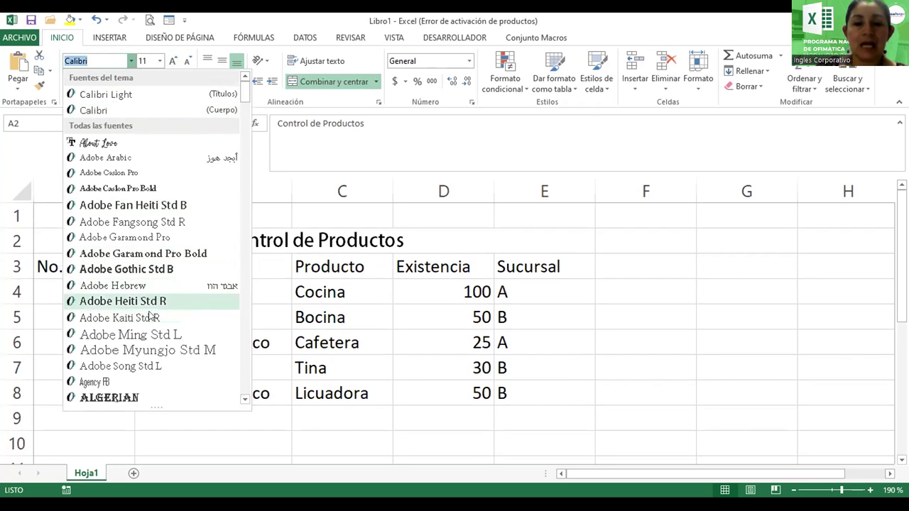
pyautogui.click(244, 401)
pyautogui.scroll(-4, 243, 402)
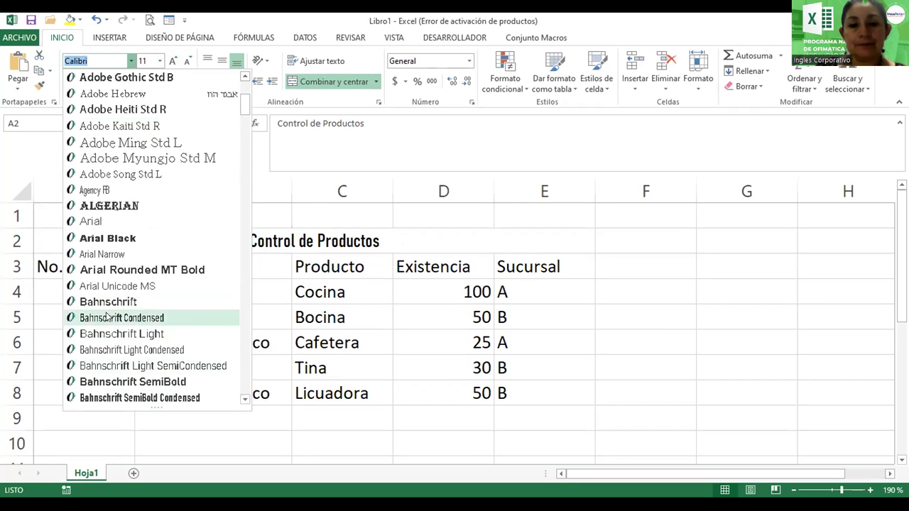
pyautogui.click(107, 318)
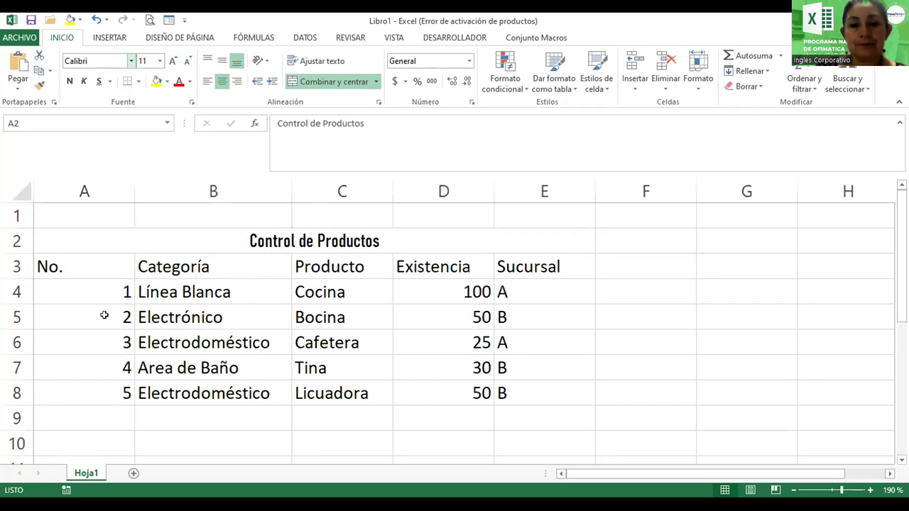
pyautogui.click(170, 58)
pyautogui.click(171, 60)
pyautogui.click(173, 62)
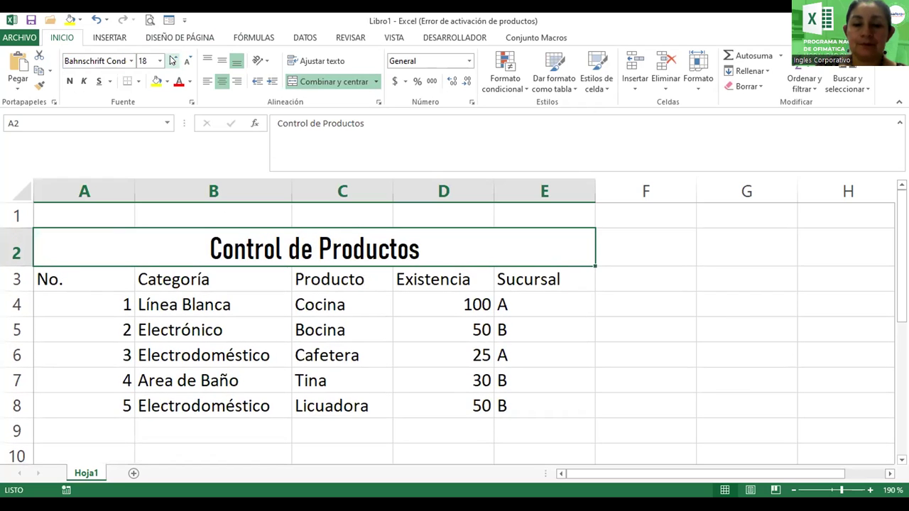
pyautogui.click(171, 60)
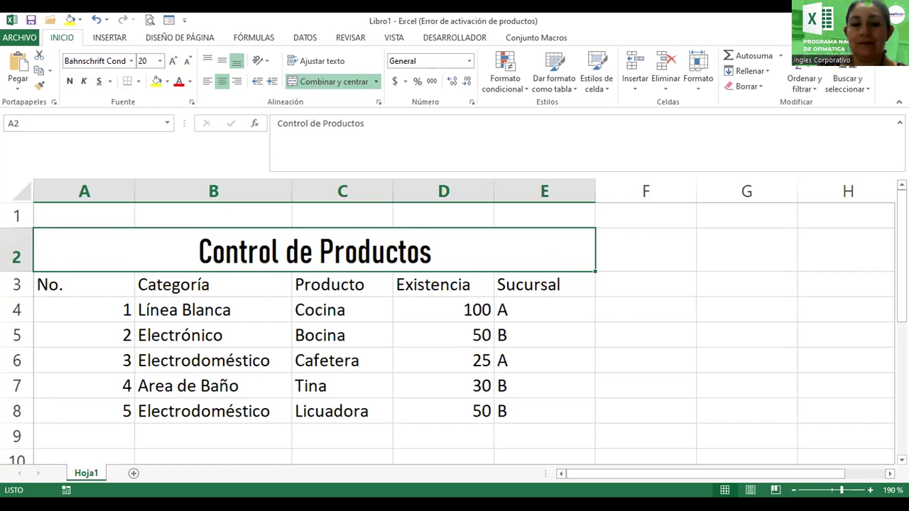
# - Autofit column A and centre the A3:E3 headings and the D4:D8 quantities
pyautogui.doubleClick(133, 186)
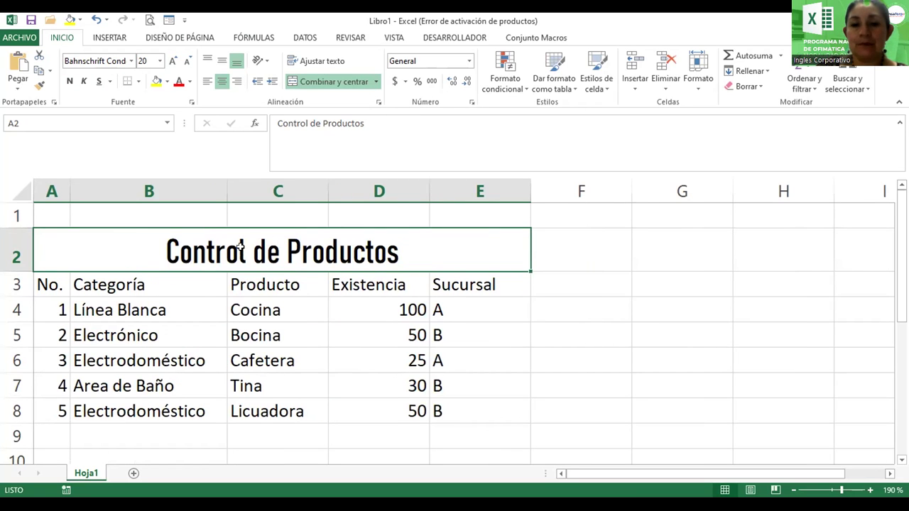
pyautogui.moveTo(44, 282); pyautogui.dragTo(480, 284)
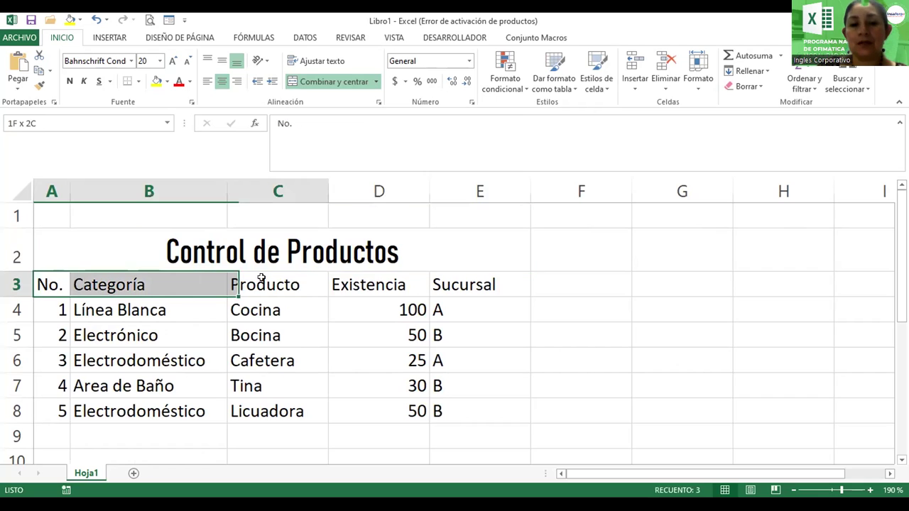
pyautogui.click(222, 81)
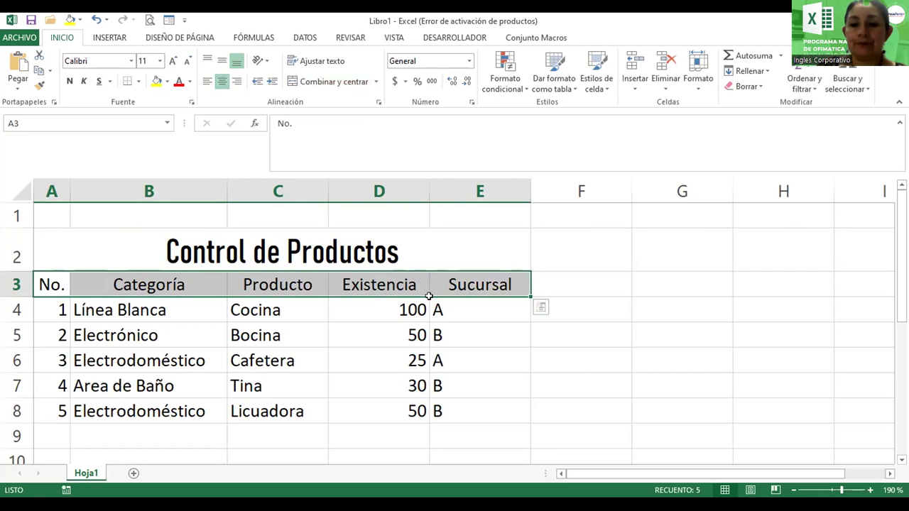
pyautogui.moveTo(381, 308); pyautogui.dragTo(379, 360)
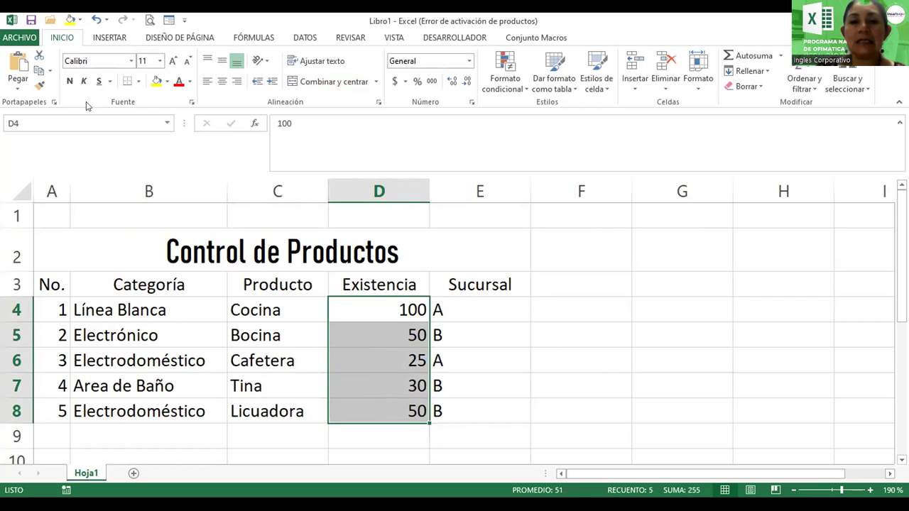
pyautogui.click(222, 81)
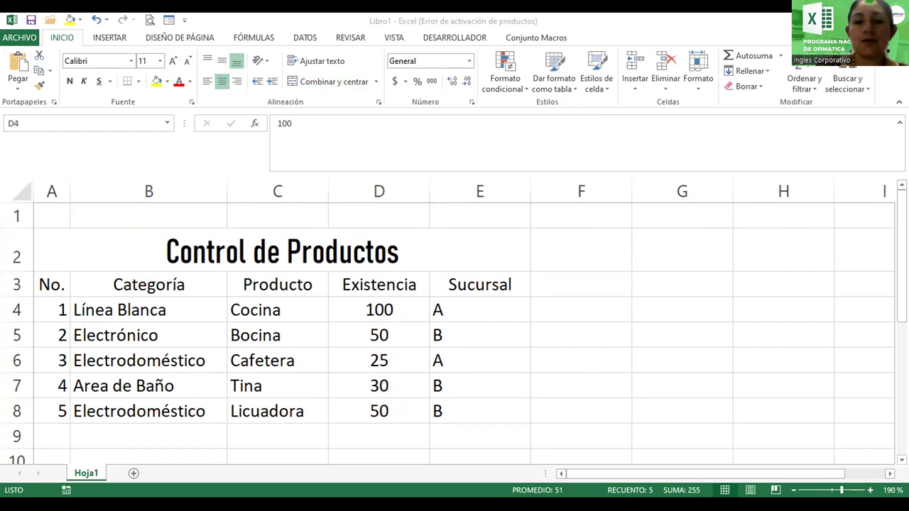
# - Center-align the Sucursal letters in E4:E8
pyautogui.click(478, 310)
pyautogui.keyDown('shift'); pyautogui.click(474, 413); pyautogui.keyUp('shift')
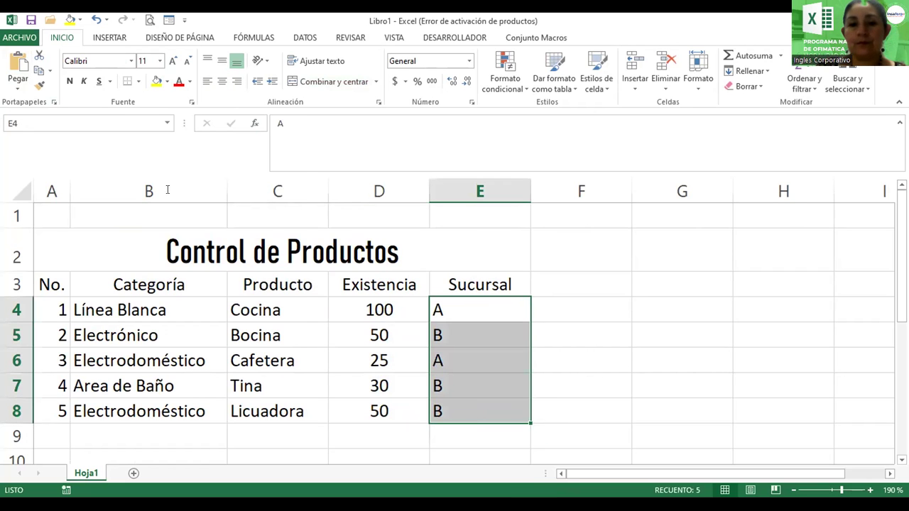
pyautogui.click(221, 79)
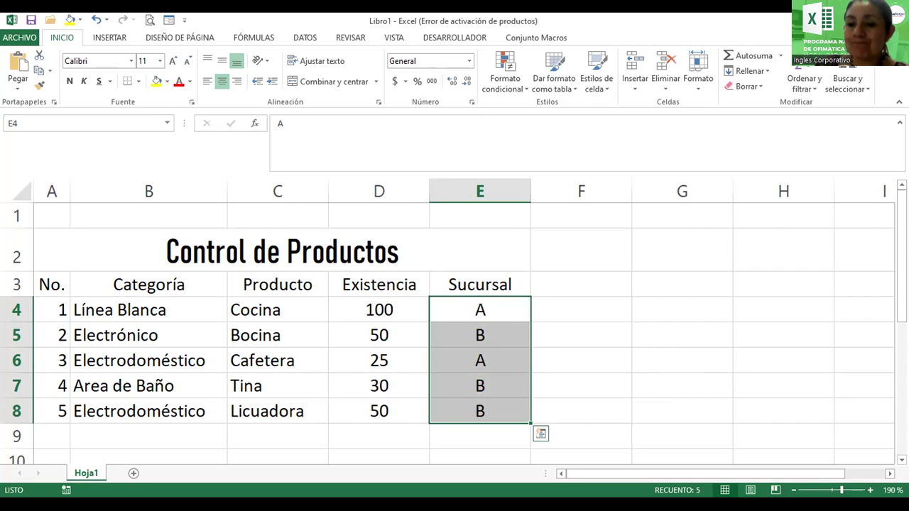
# - Zoom out to 170% and select the whole product list A3:E8
pyautogui.moveTo(842, 490); pyautogui.dragTo(840, 490)
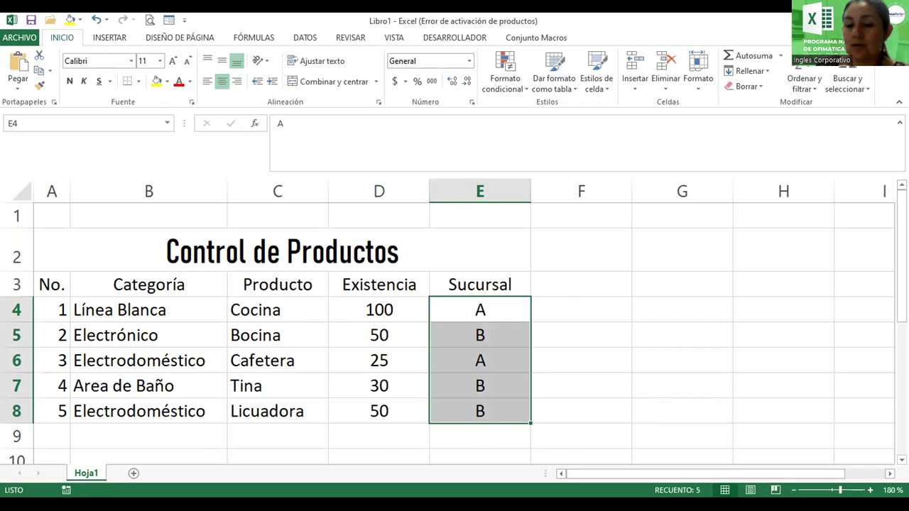
pyautogui.scroll(-1, 504, 357)
pyautogui.click(602, 317)
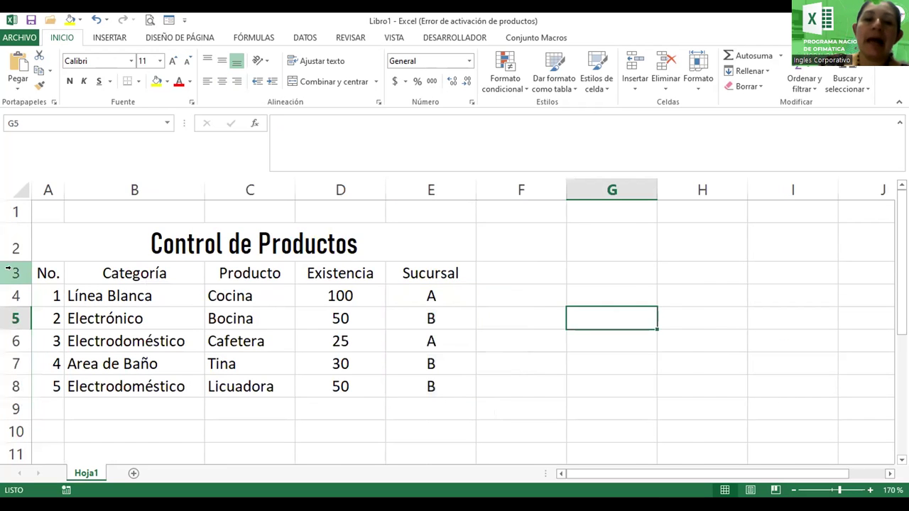
pyautogui.moveTo(45, 275)
pyautogui.mouseDown()
pyautogui.moveTo(446, 356)
pyautogui.moveTo(446, 380)
pyautogui.mouseUp()
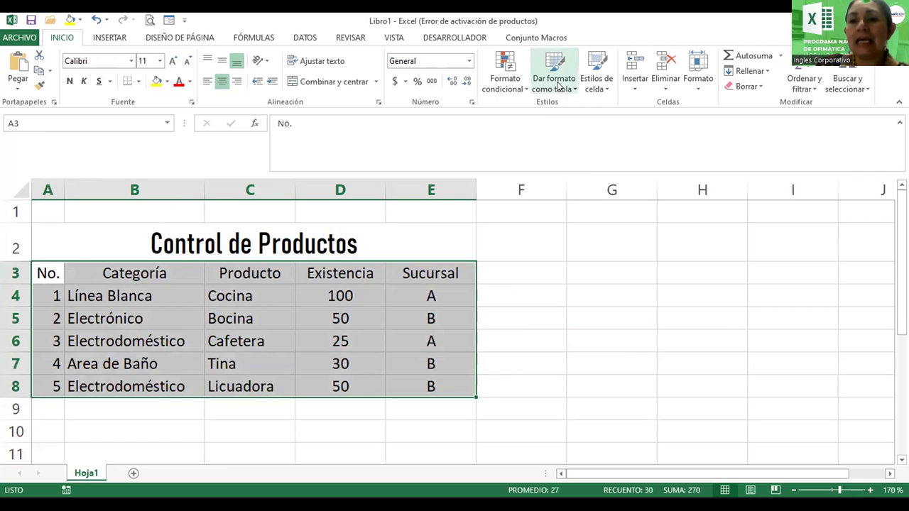
# - Insert a table from A3:E8 with 'La tabla tiene encabezados' checked
pyautogui.click(109, 39)
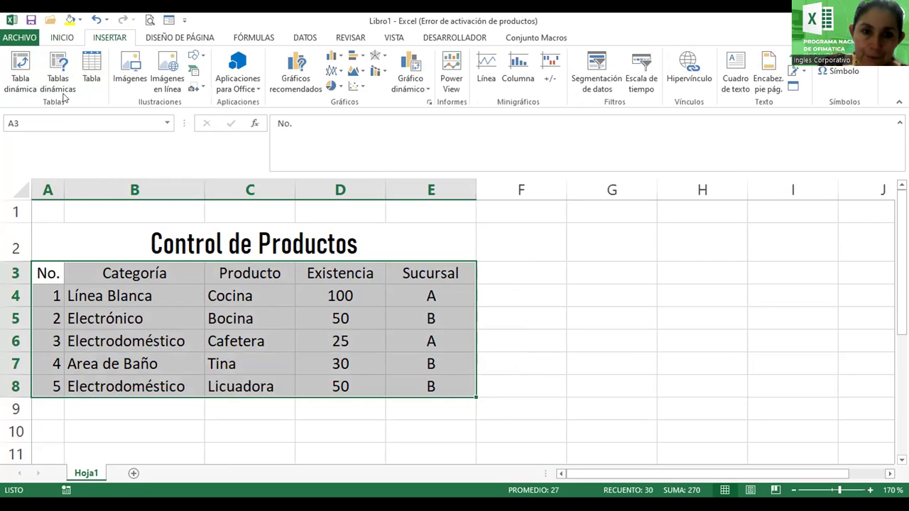
pyautogui.click(92, 65)
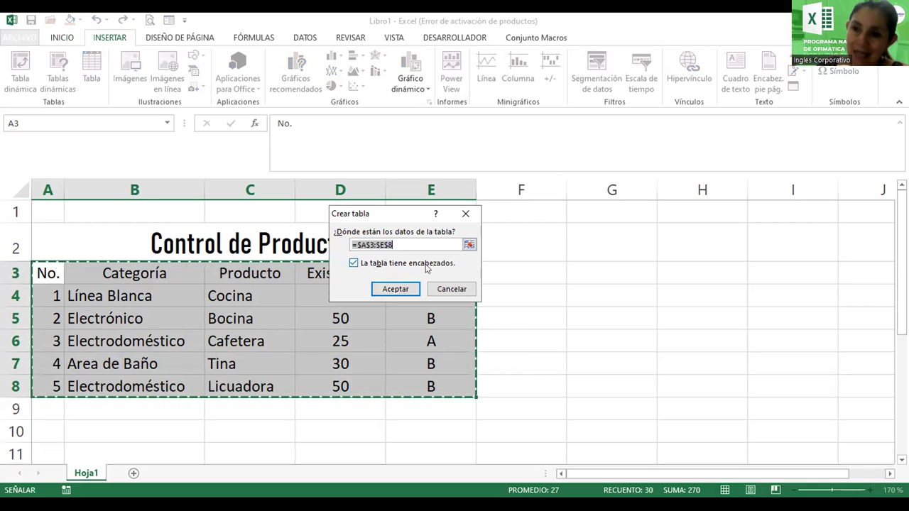
pyautogui.click(391, 284)
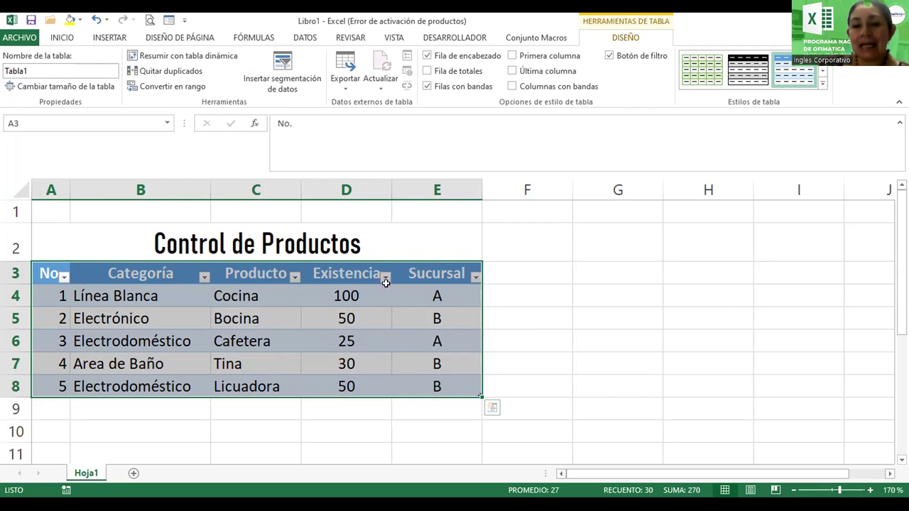
pyautogui.click(294, 286)
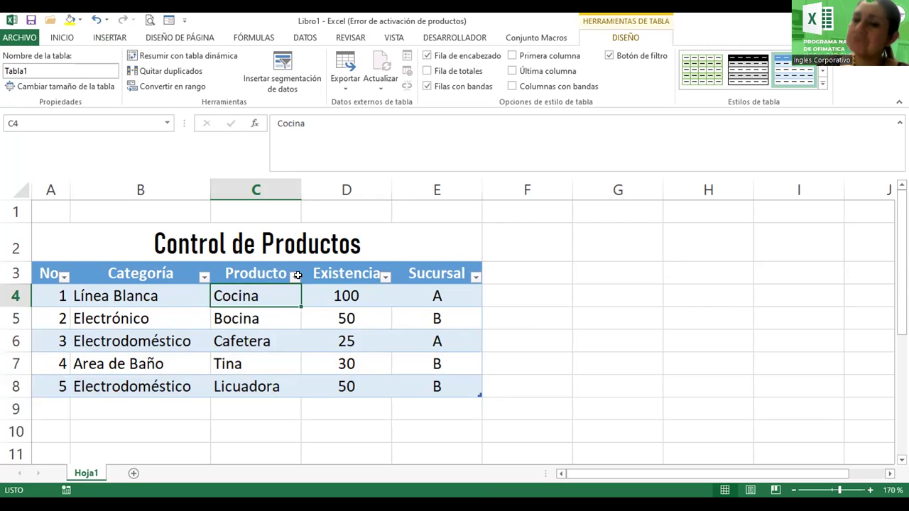
pyautogui.click(473, 276)
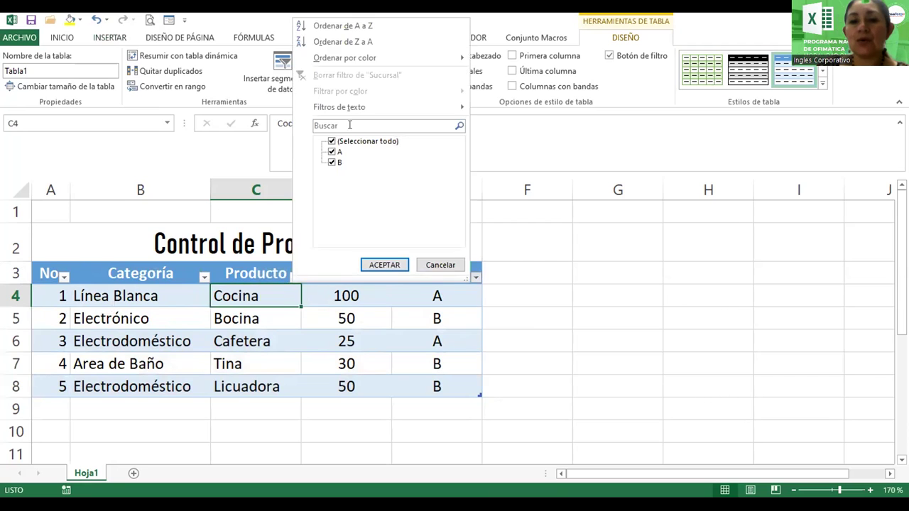
pyautogui.click(331, 152)
pyautogui.click(382, 262)
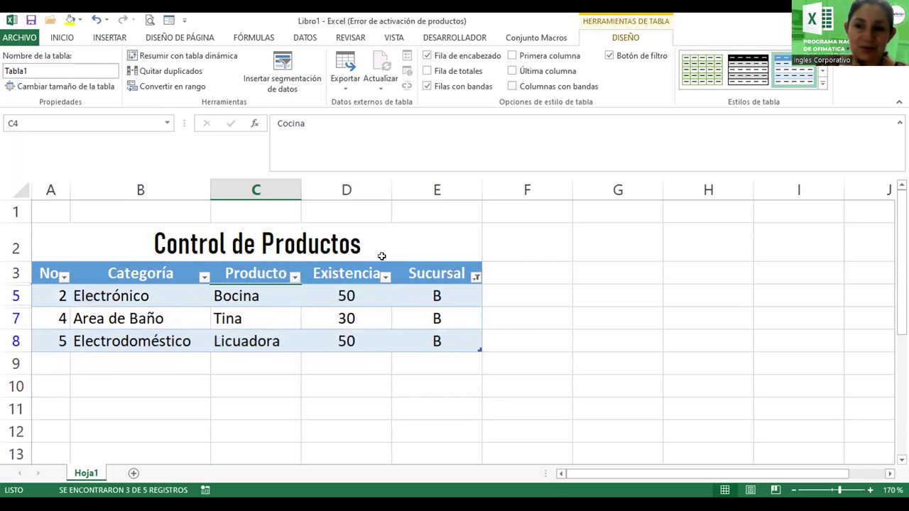
pyautogui.click(205, 277)
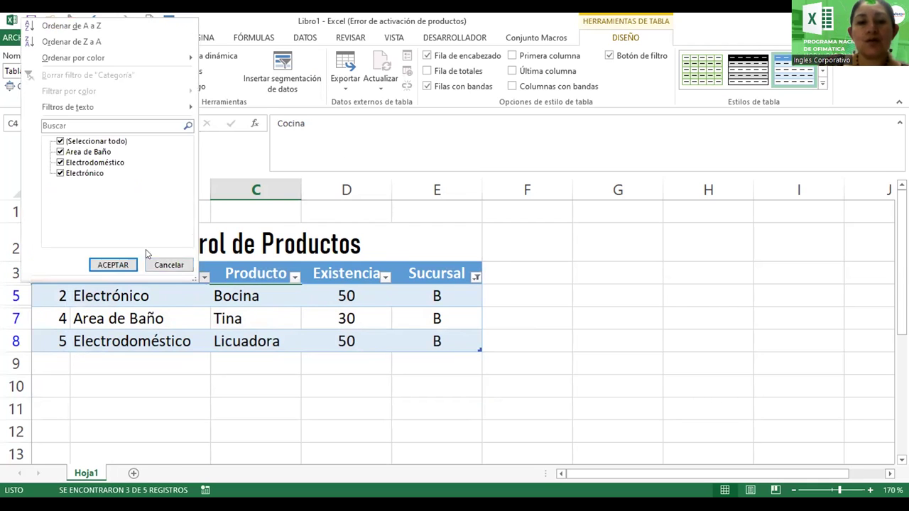
pyautogui.click(59, 142)
pyautogui.click(60, 152)
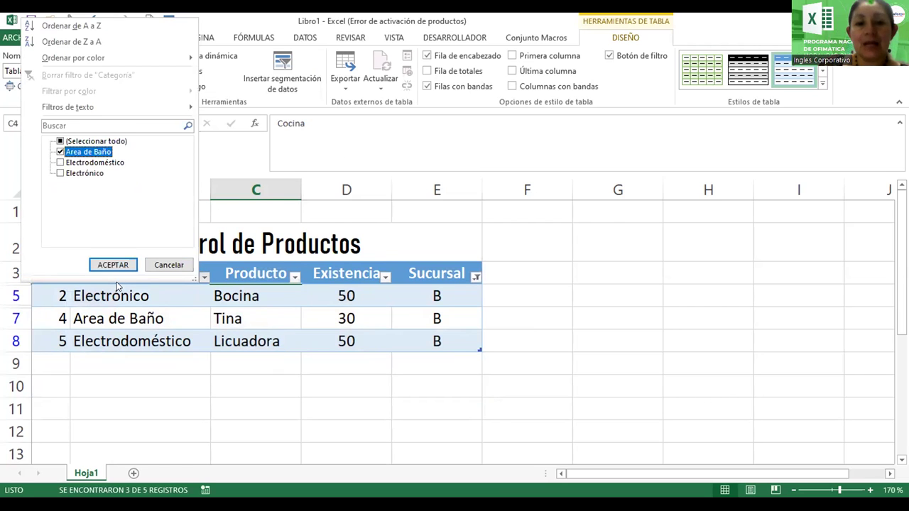
pyautogui.click(113, 264)
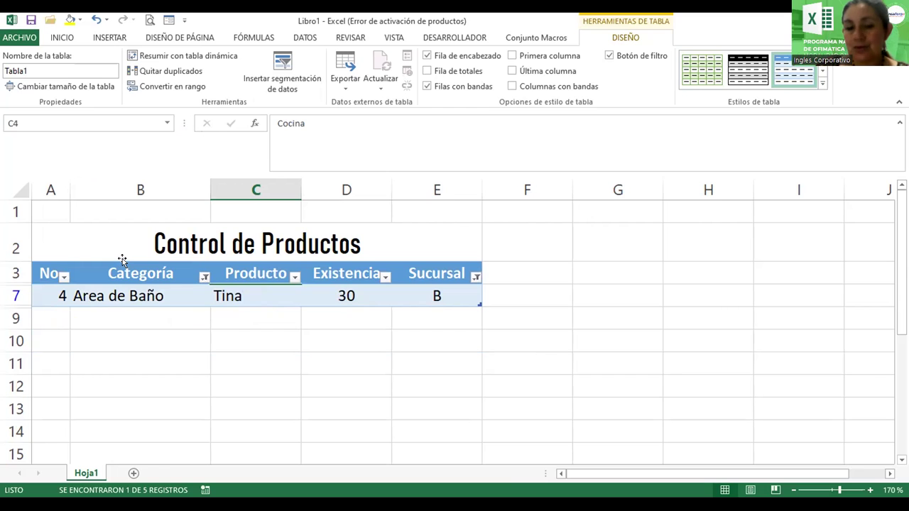
pyautogui.click(202, 277)
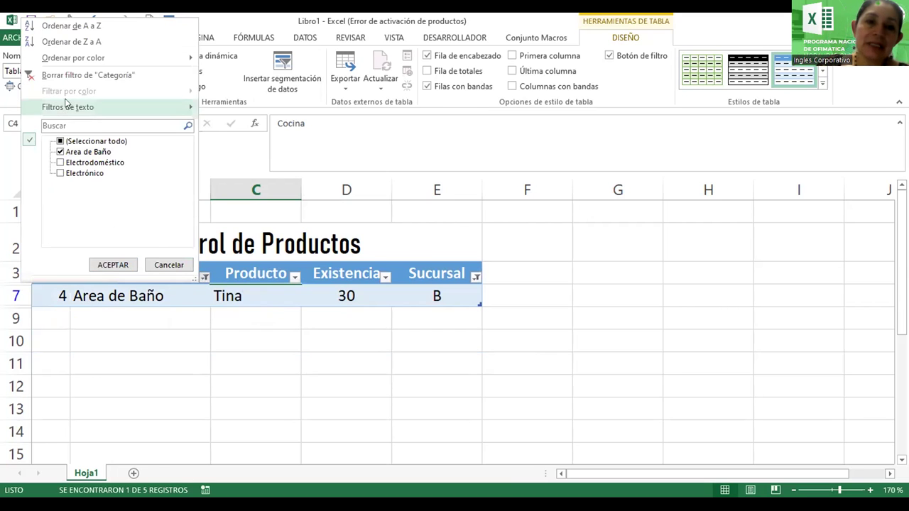
pyautogui.click(68, 76)
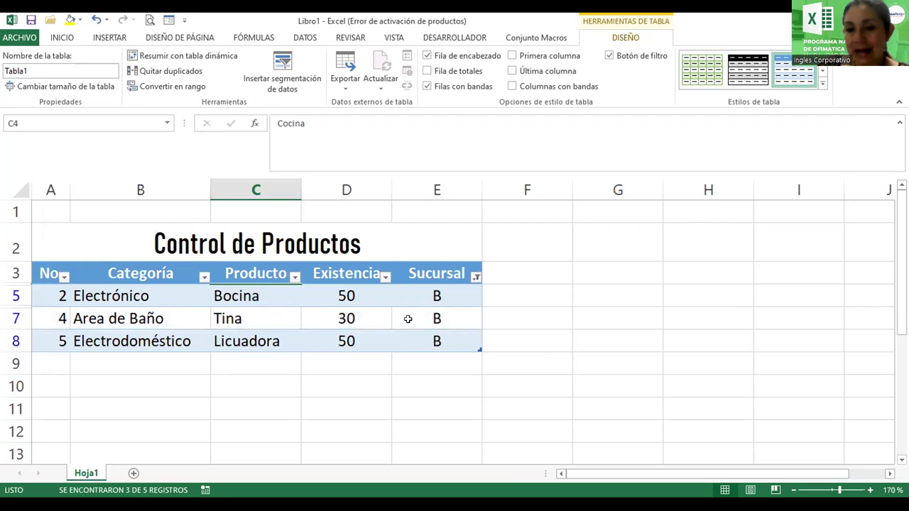
pyautogui.click(475, 277)
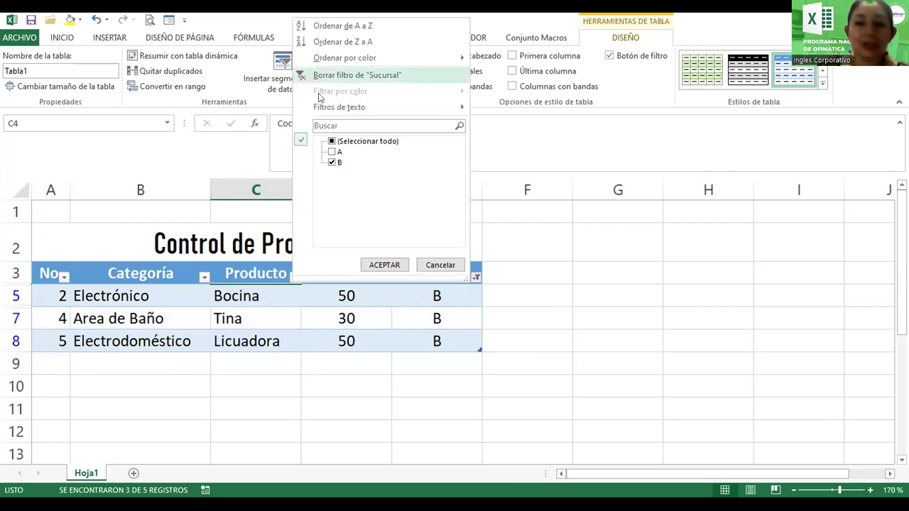
pyautogui.click(320, 74)
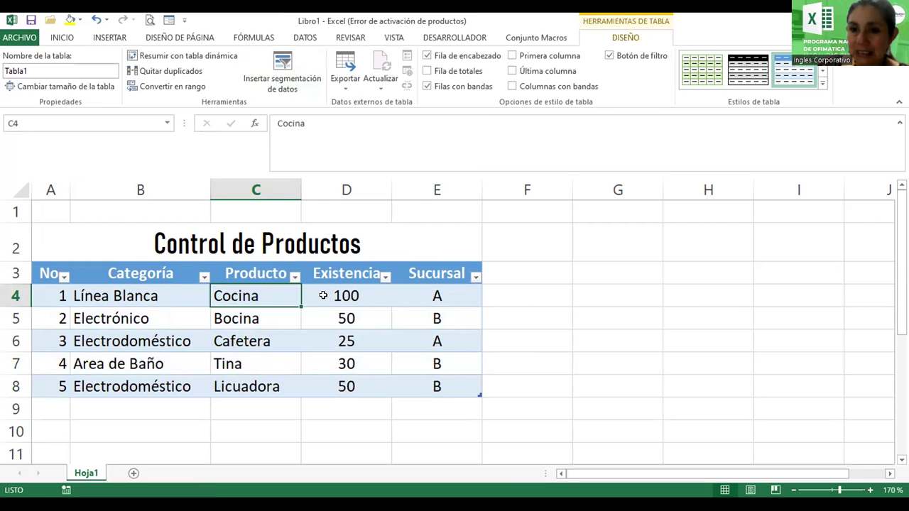
pyautogui.click(234, 325)
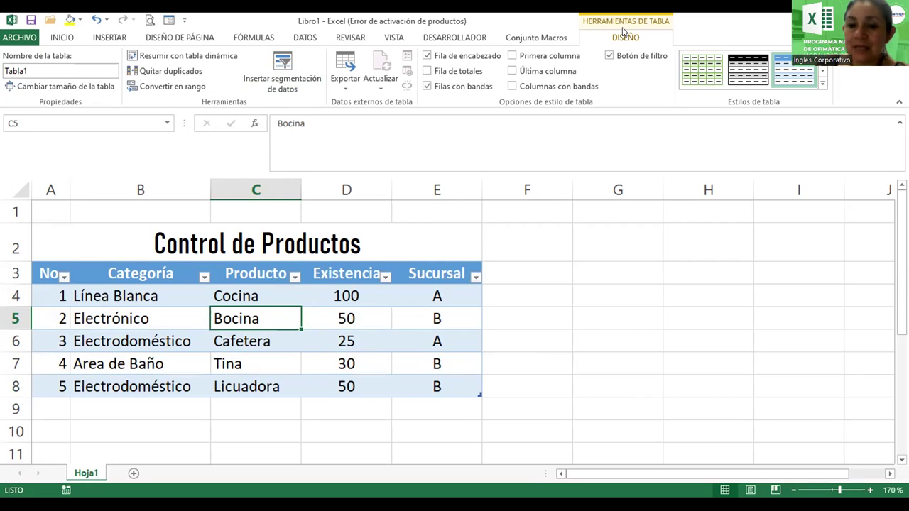
pyautogui.click(625, 297)
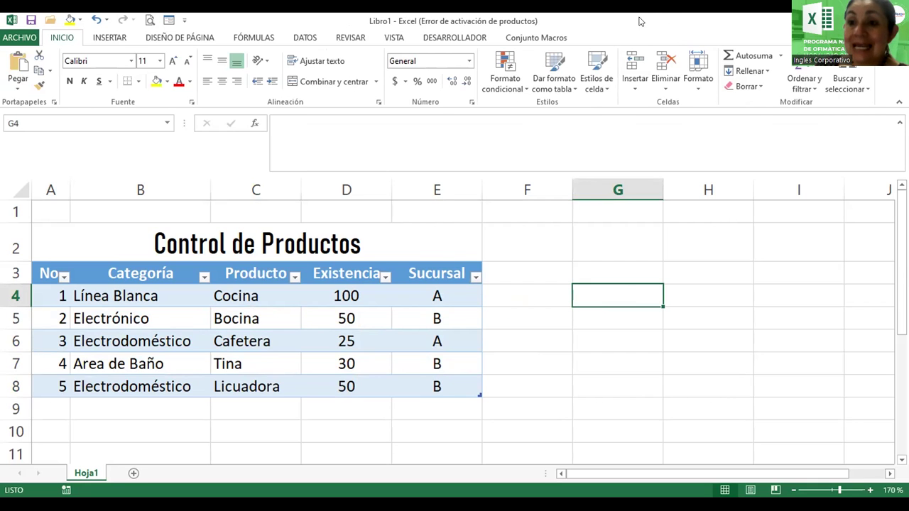
pyautogui.click(227, 321)
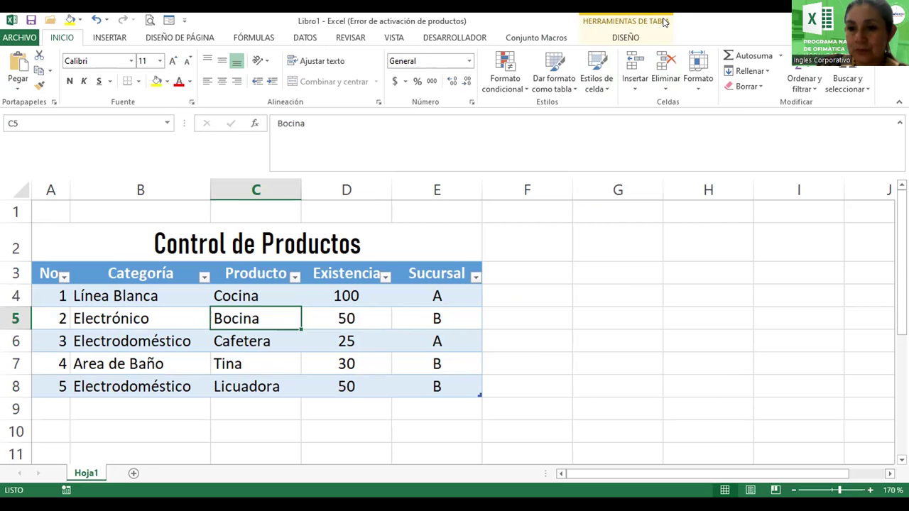
# - Uncheck Botón de filtro in table design so Tabla1's headers show no filter arrows
pyautogui.click(620, 40)
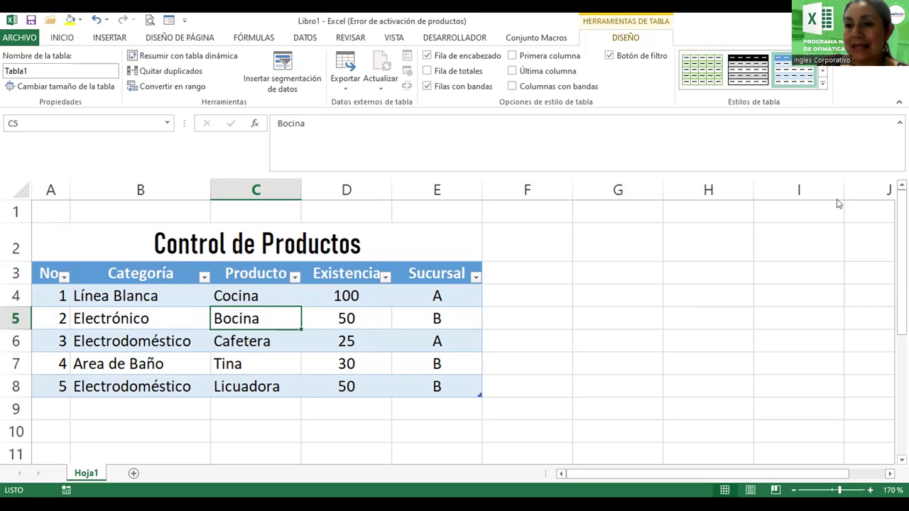
pyautogui.click(608, 56)
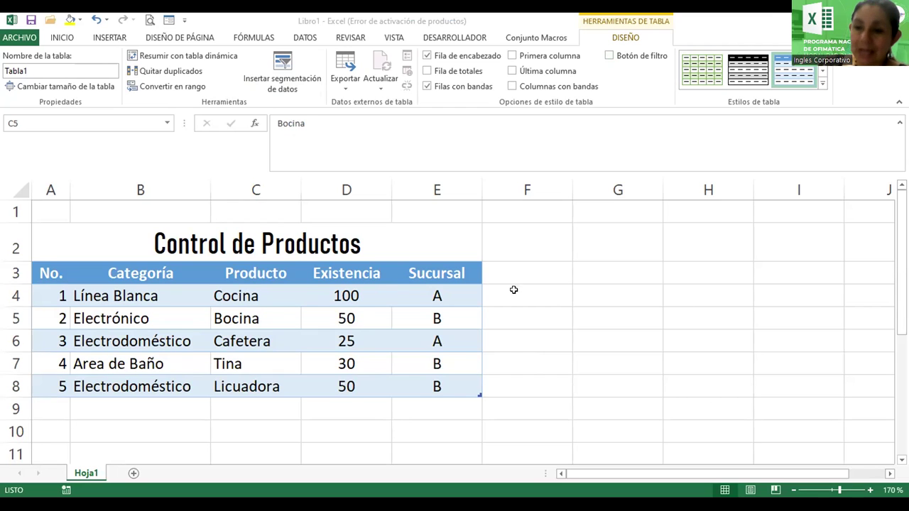
pyautogui.click(627, 304)
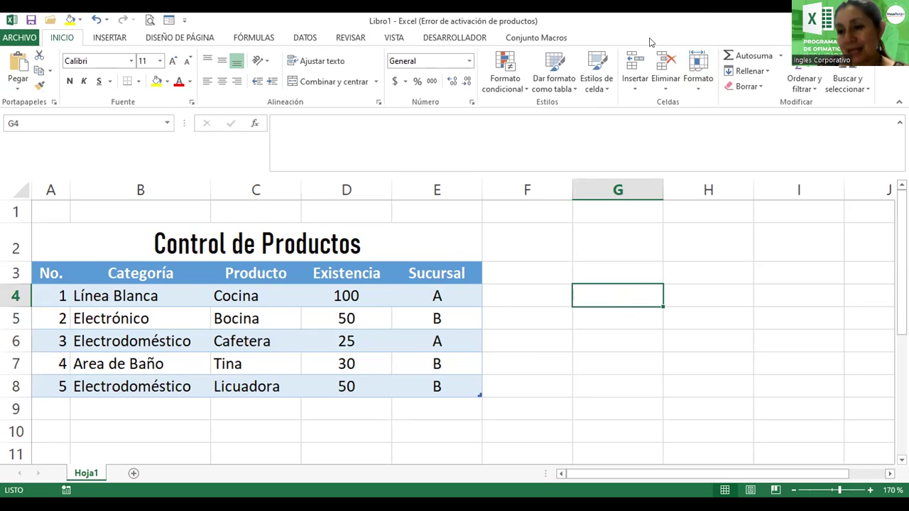
pyautogui.click(241, 318)
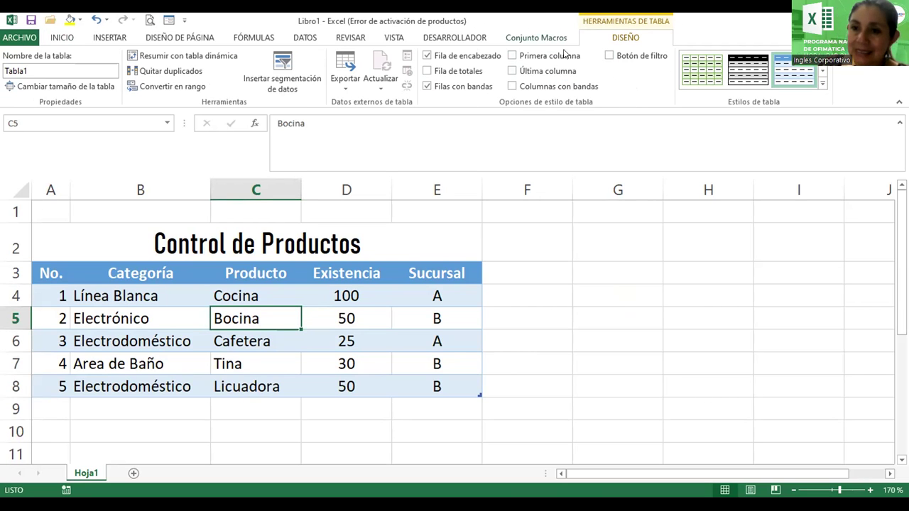
pyautogui.click(610, 56)
pyautogui.click(608, 57)
pyautogui.click(608, 58)
pyautogui.click(609, 57)
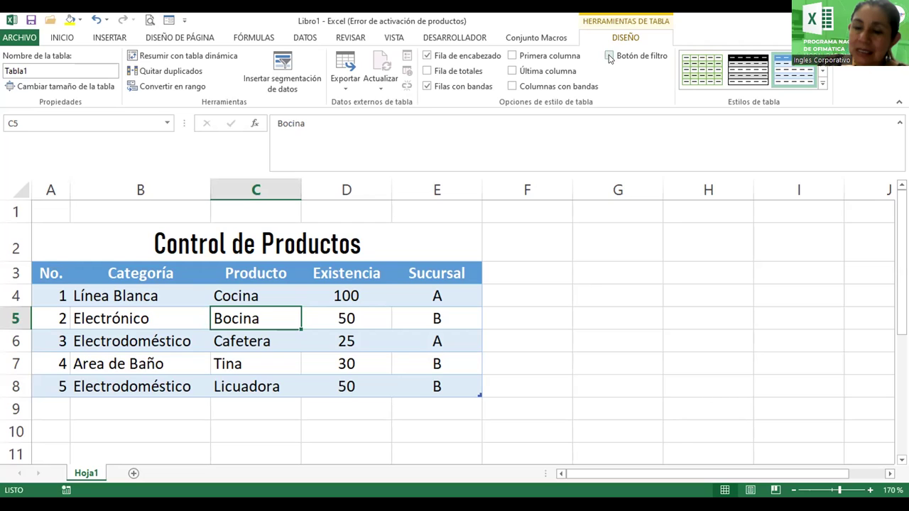
pyautogui.click(608, 58)
pyautogui.click(608, 57)
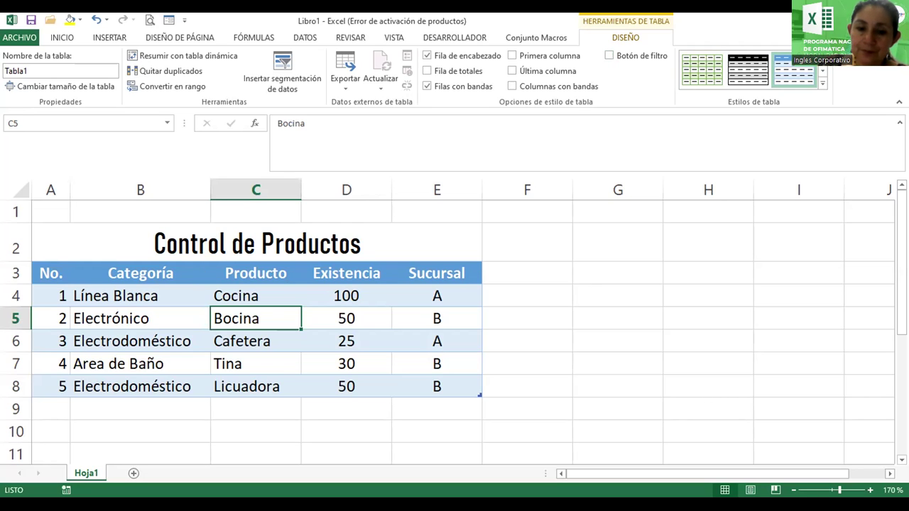
pyautogui.hotkey('alt', 'Tab')
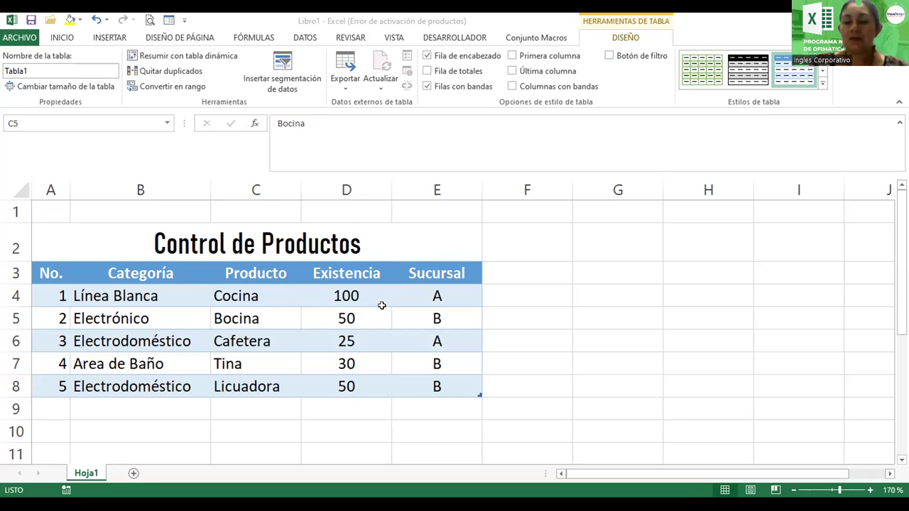
# - Turn on Columnas con bandas and the header filter arrows, keeping the header row
pyautogui.click(698, 29)
pyautogui.click(608, 56)
pyautogui.click(609, 55)
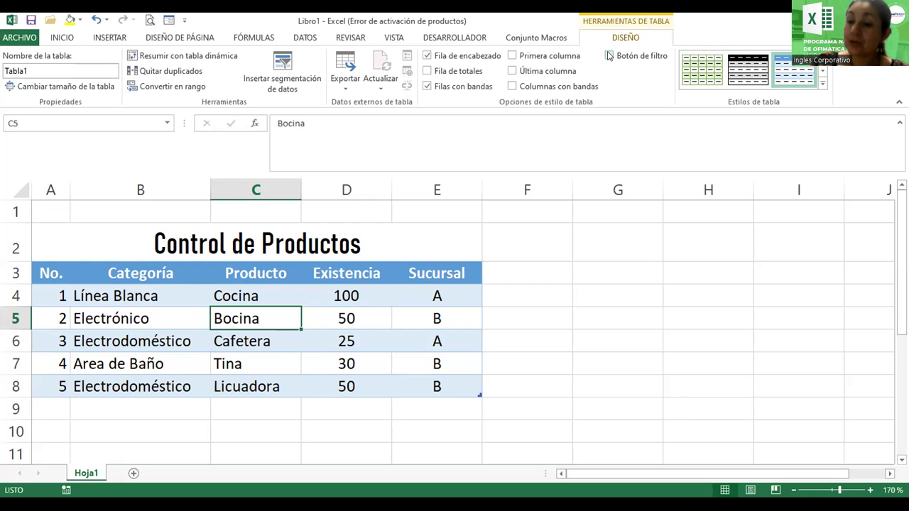
pyautogui.click(582, 86)
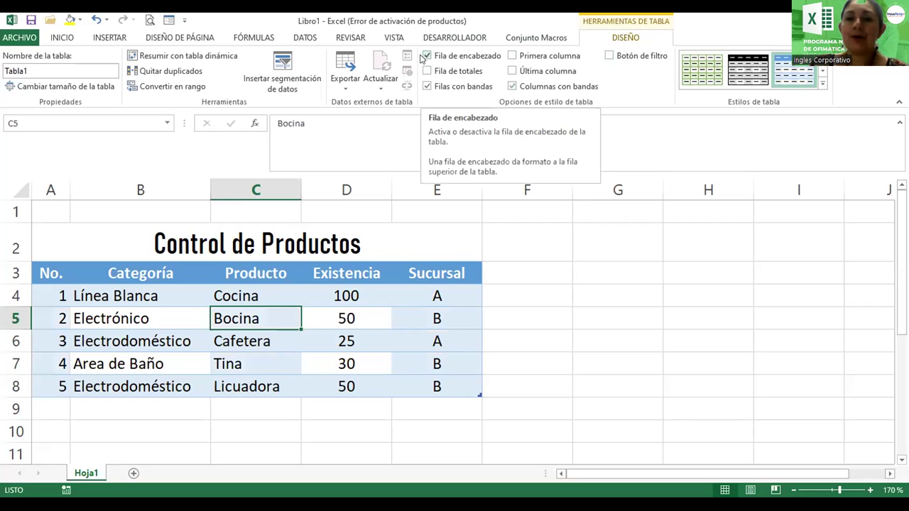
pyautogui.click(427, 56)
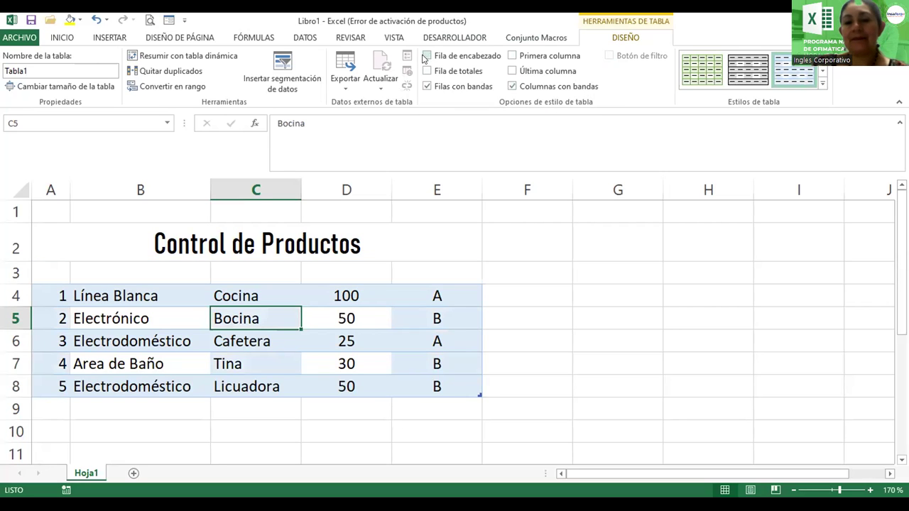
pyautogui.click(426, 56)
pyautogui.click(426, 56)
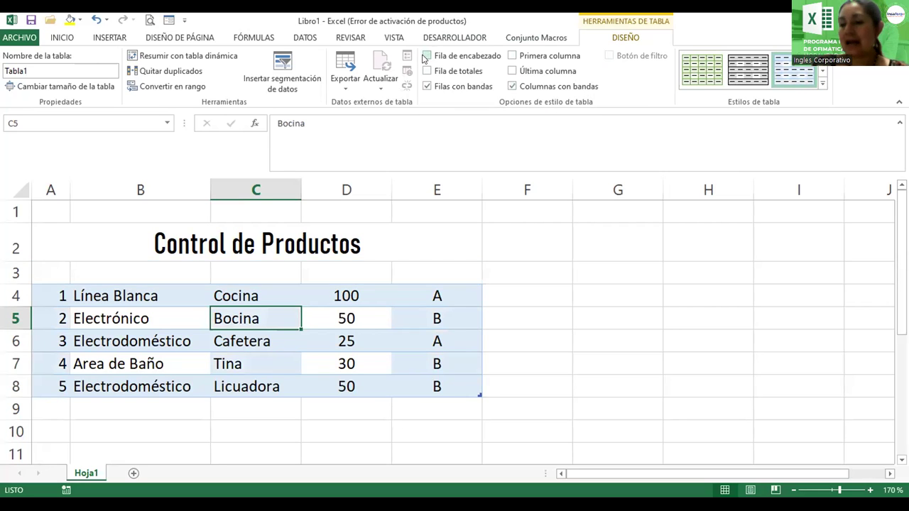
pyautogui.click(426, 57)
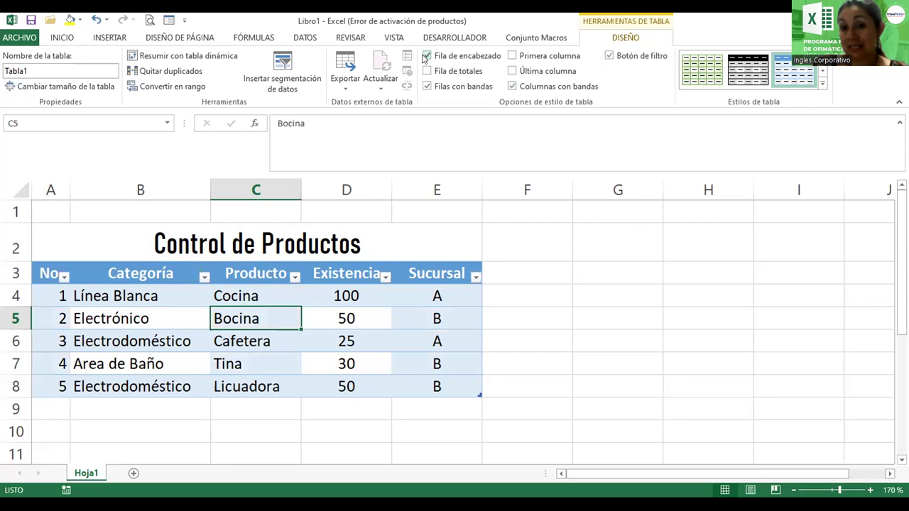
# - Try the banded-rows option on and off, leaving Filas con bandas enabled
pyautogui.click(426, 86)
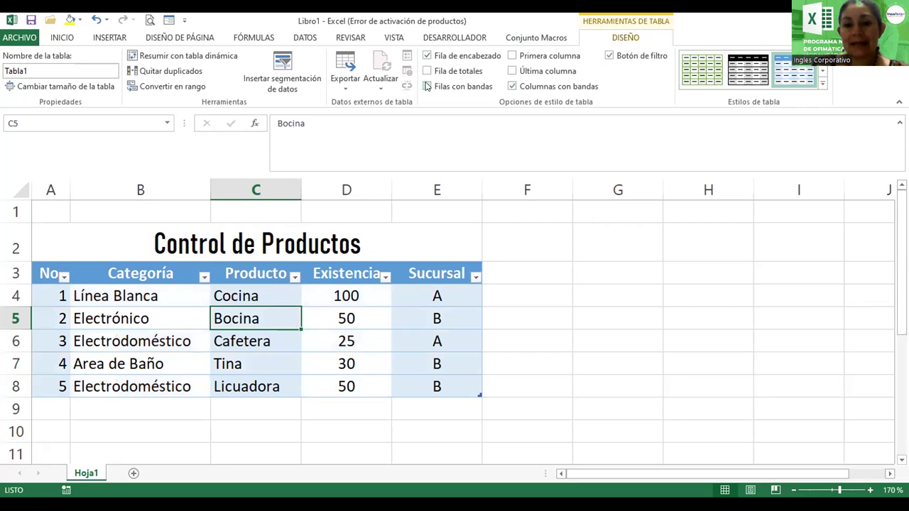
pyautogui.click(427, 86)
pyautogui.click(427, 86)
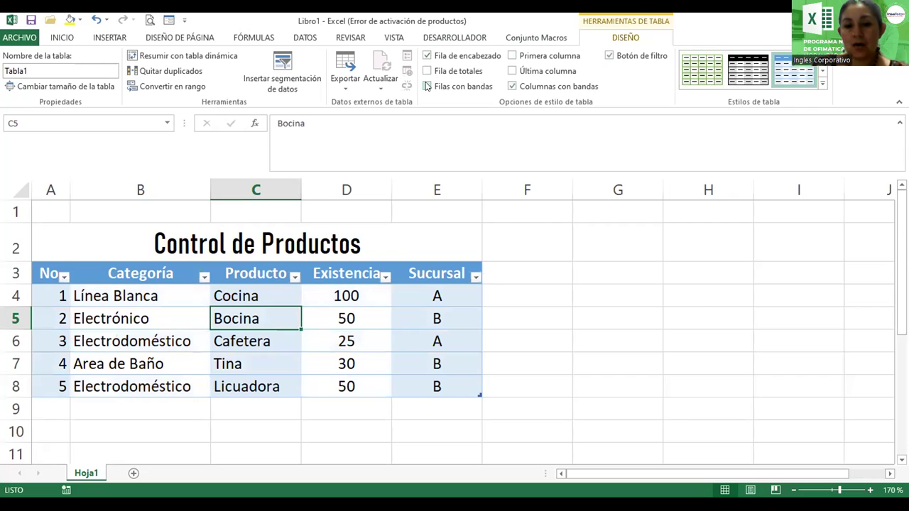
pyautogui.click(426, 86)
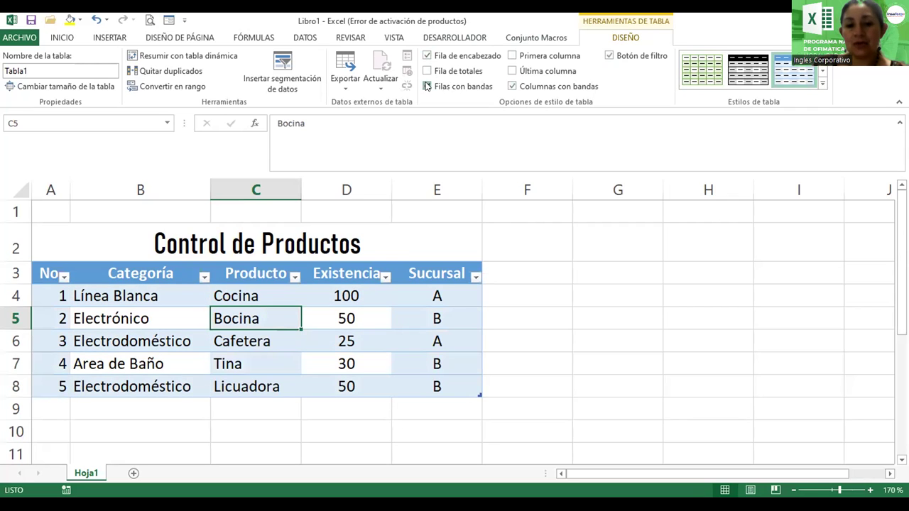
pyautogui.click(427, 85)
pyautogui.click(427, 86)
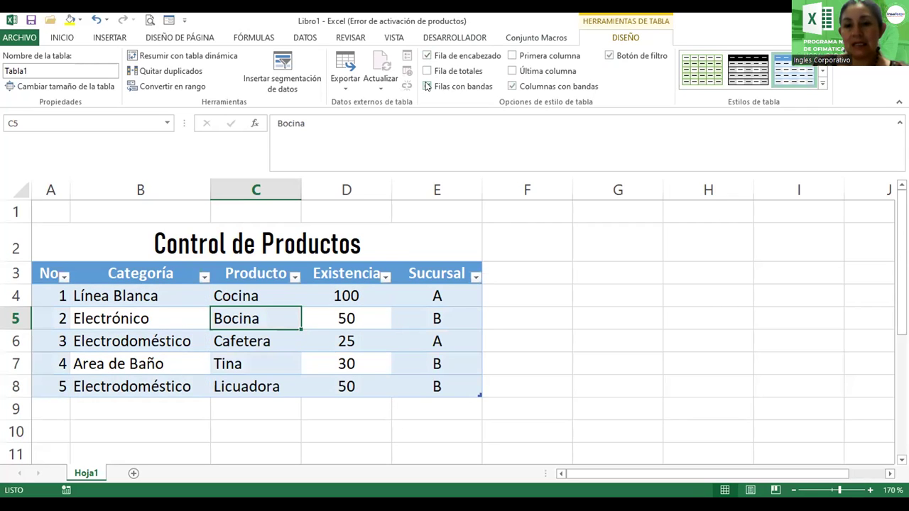
# - Make the first column bold and add a Fila de totales below the table
pyautogui.click(511, 71)
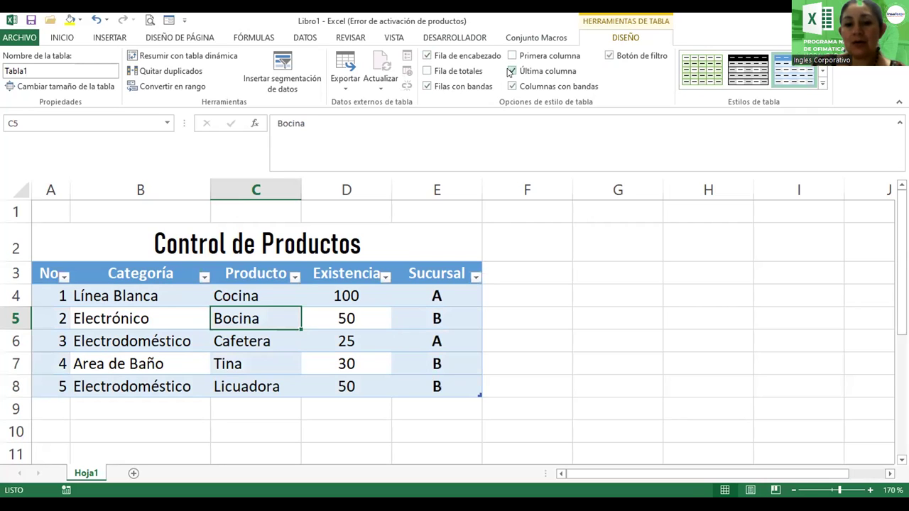
pyautogui.click(511, 72)
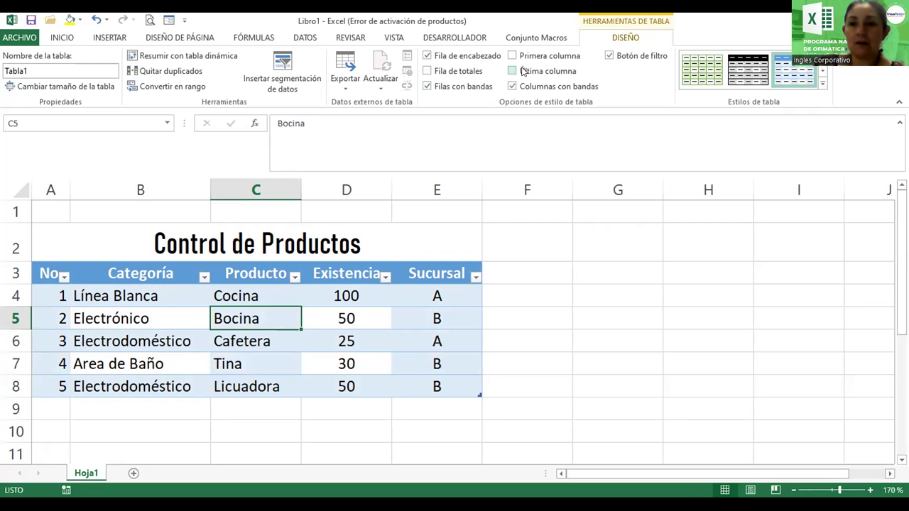
pyautogui.click(514, 71)
pyautogui.click(512, 71)
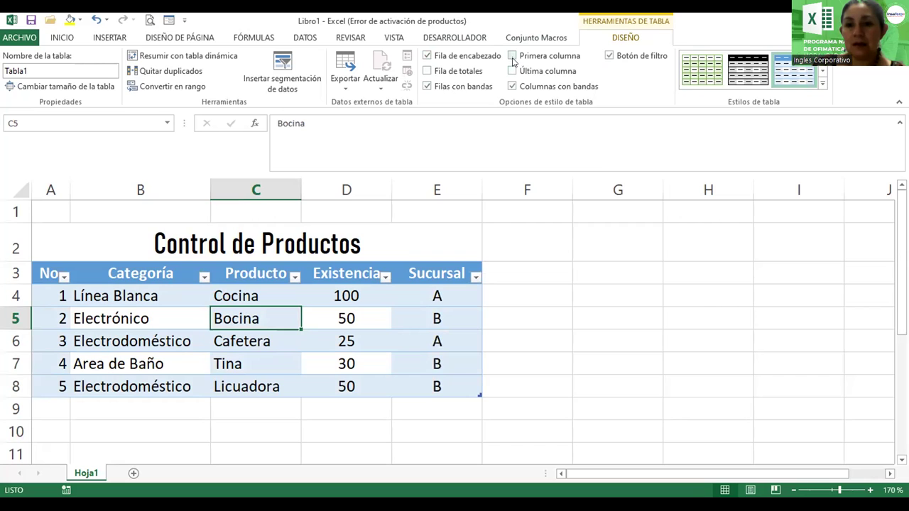
pyautogui.click(512, 56)
pyautogui.click(512, 56)
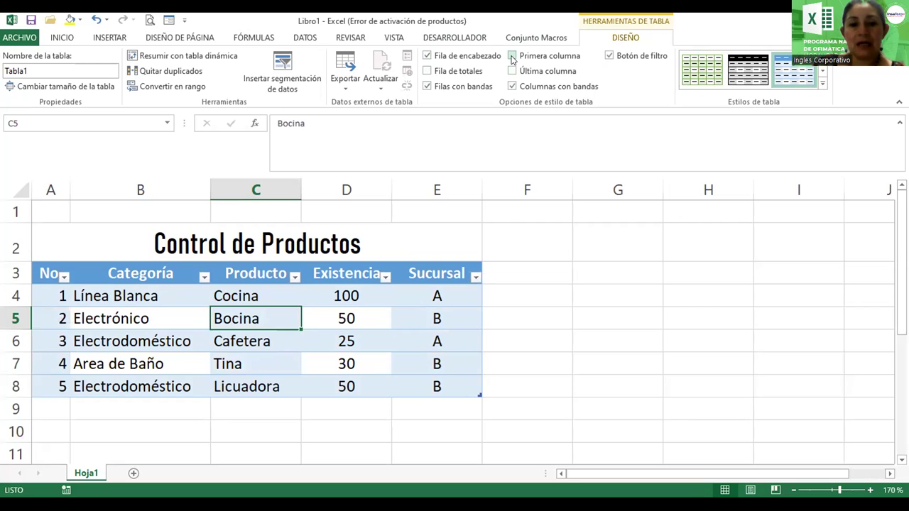
pyautogui.click(512, 57)
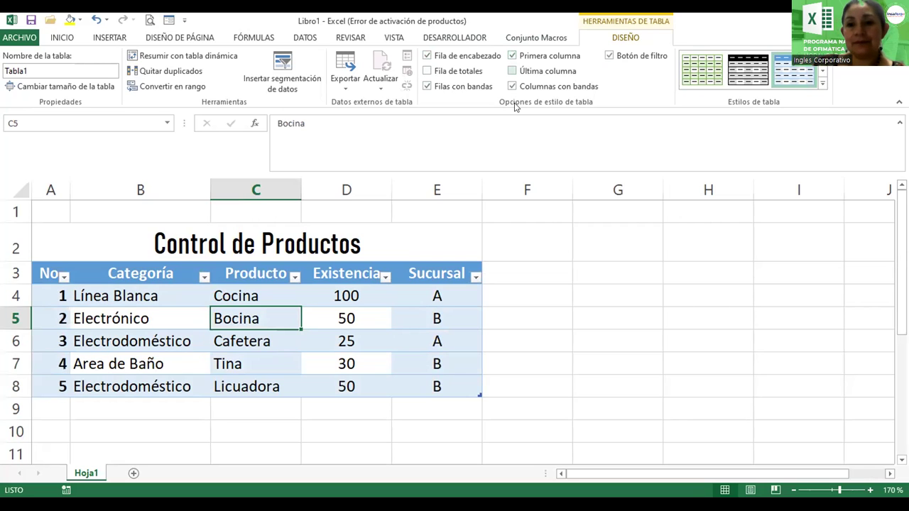
pyautogui.click(451, 74)
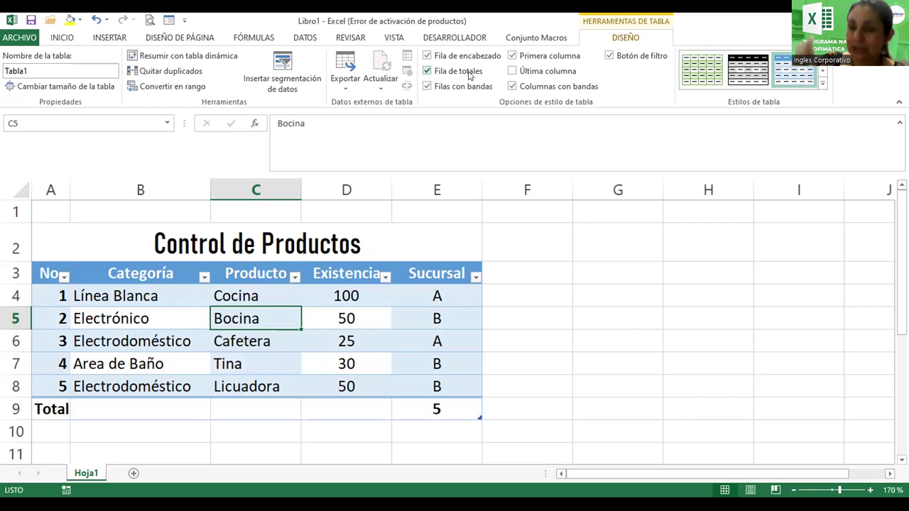
pyautogui.click(422, 411)
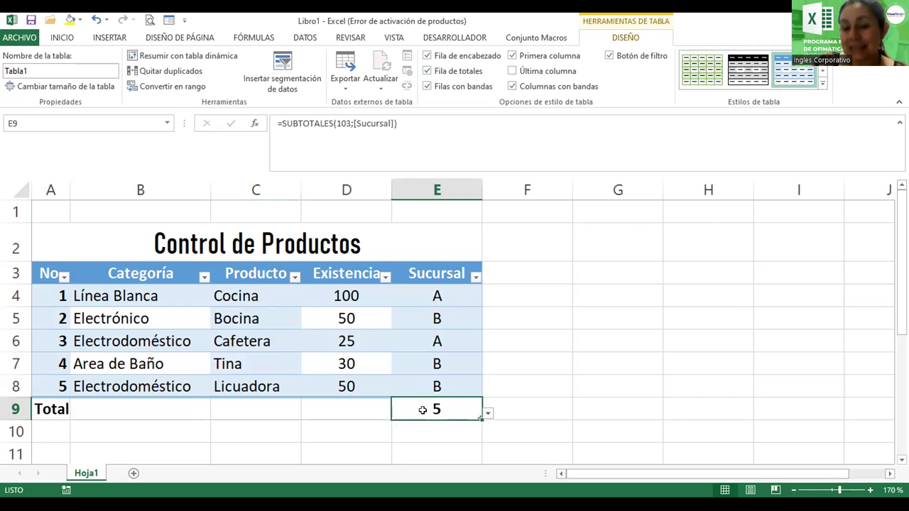
pyautogui.click(418, 380)
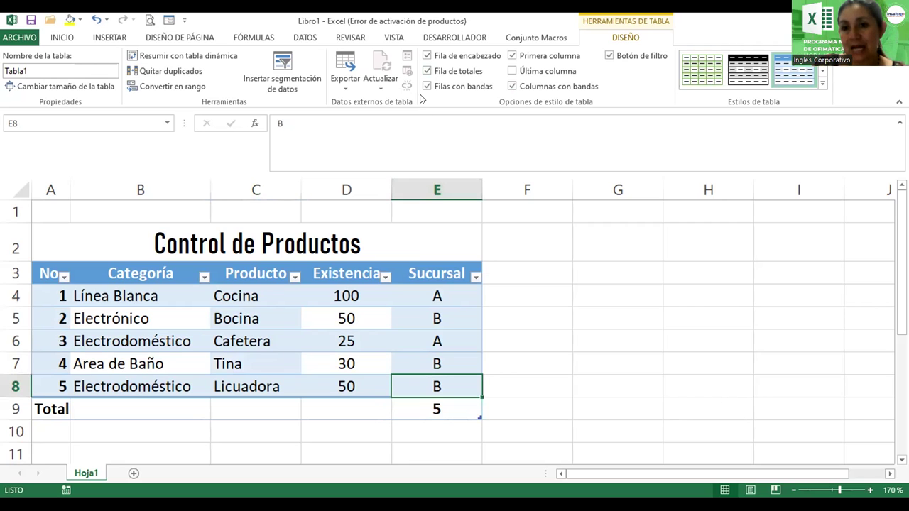
pyautogui.click(427, 71)
pyautogui.click(427, 71)
pyautogui.click(427, 71)
pyautogui.click(427, 71)
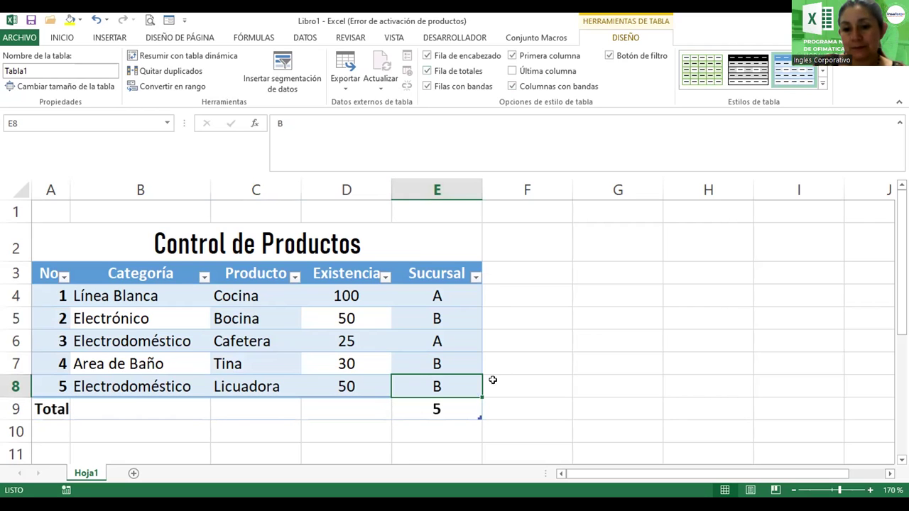
pyautogui.click(464, 407)
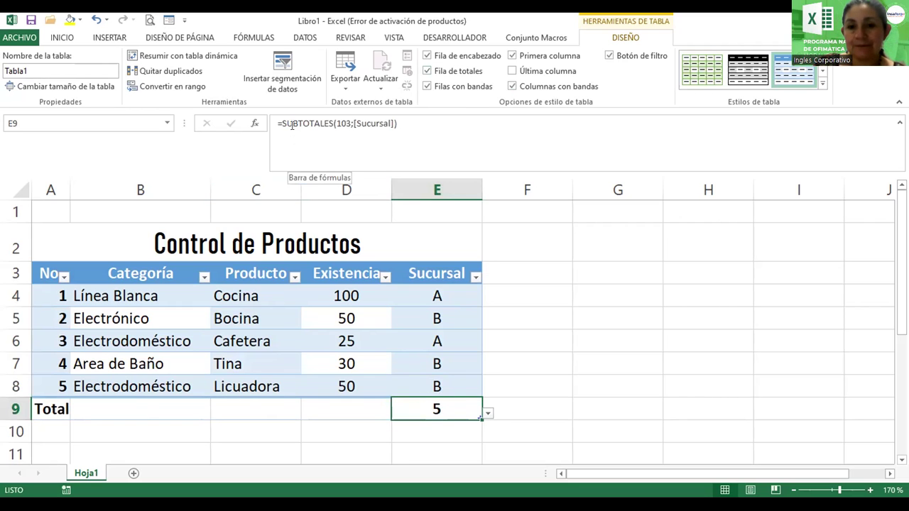
pyautogui.click(344, 123)
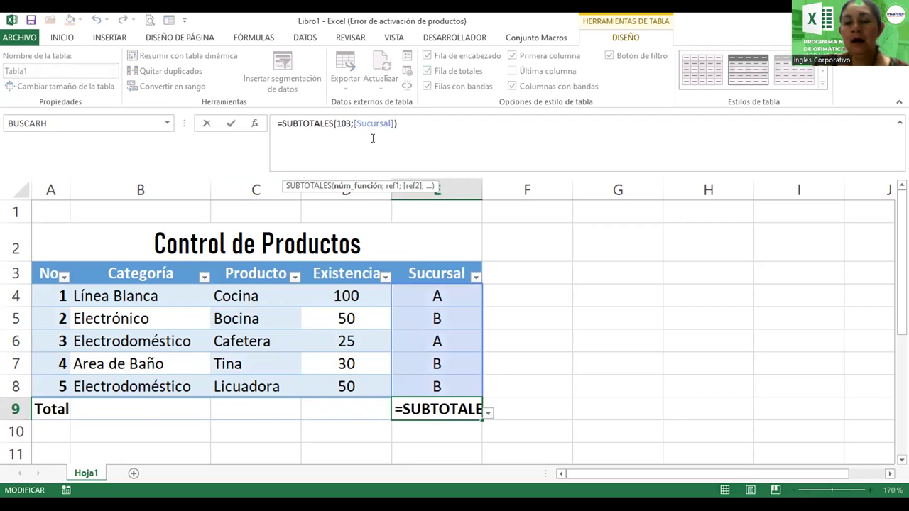
pyautogui.click(527, 336)
pyautogui.click(318, 235)
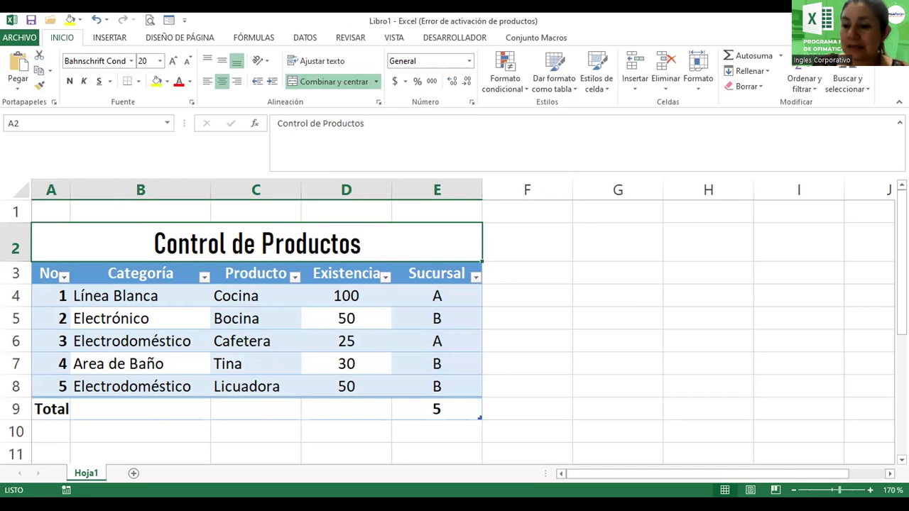
# - Zoom to 150% and try inserting an online picture beside the table
pyautogui.click(794, 490)
pyautogui.click(794, 490)
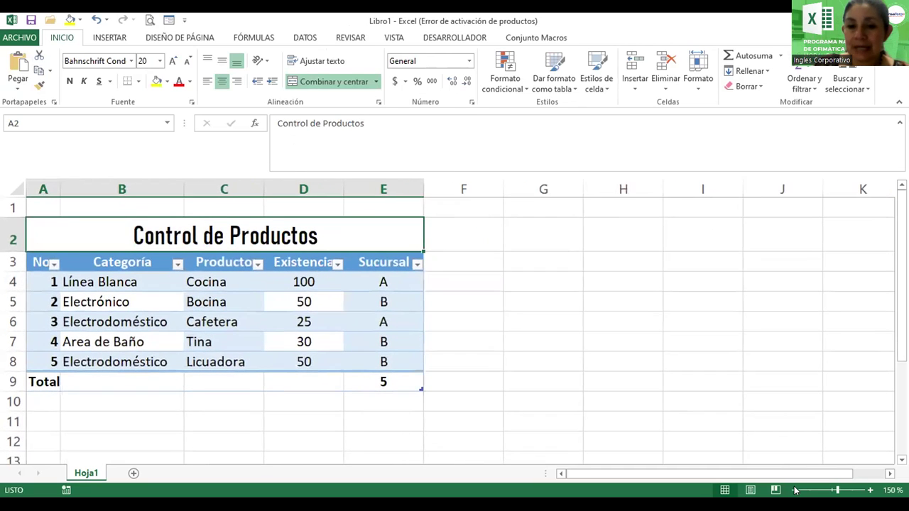
pyautogui.click(485, 316)
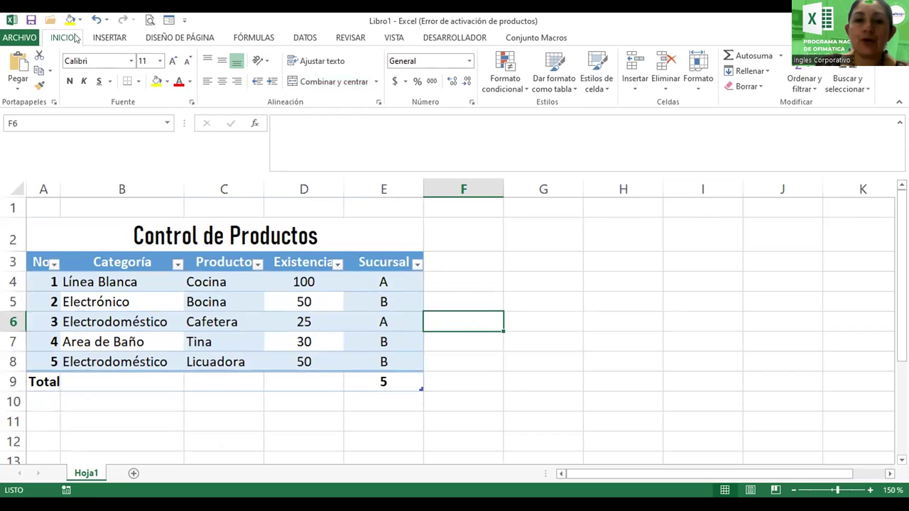
pyautogui.click(110, 37)
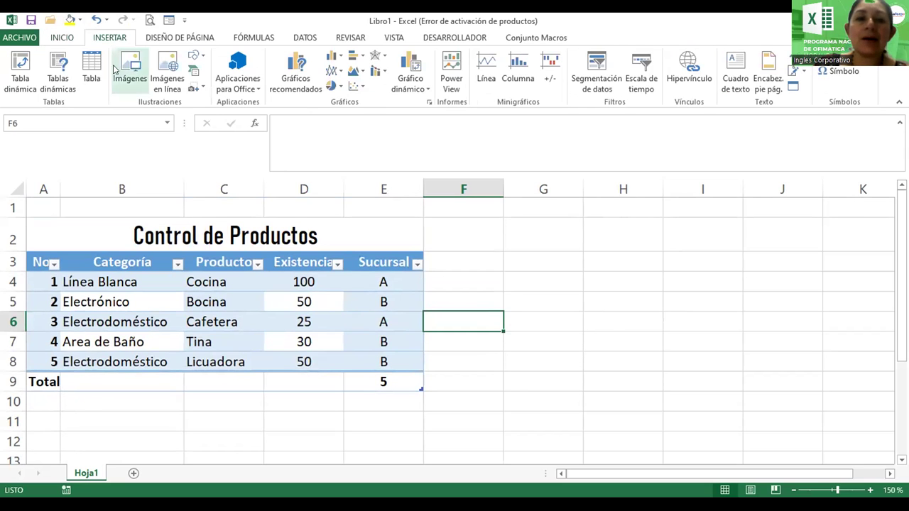
pyautogui.click(171, 71)
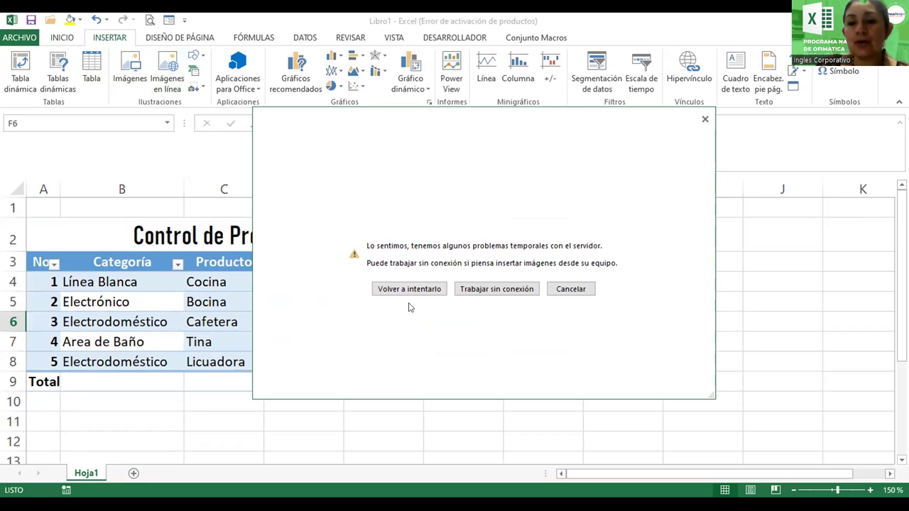
# - Retry the Imágenes en línea search, then cancel the server error
pyautogui.click(432, 290)
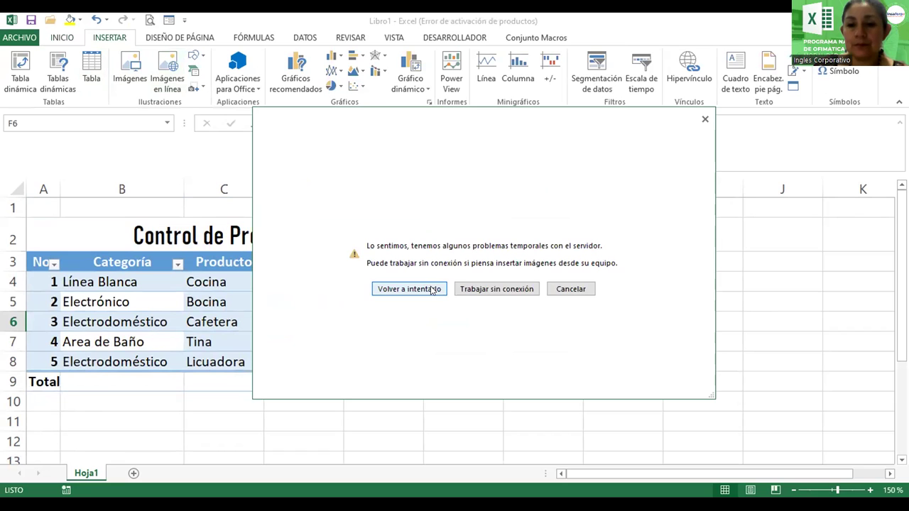
pyautogui.click(567, 296)
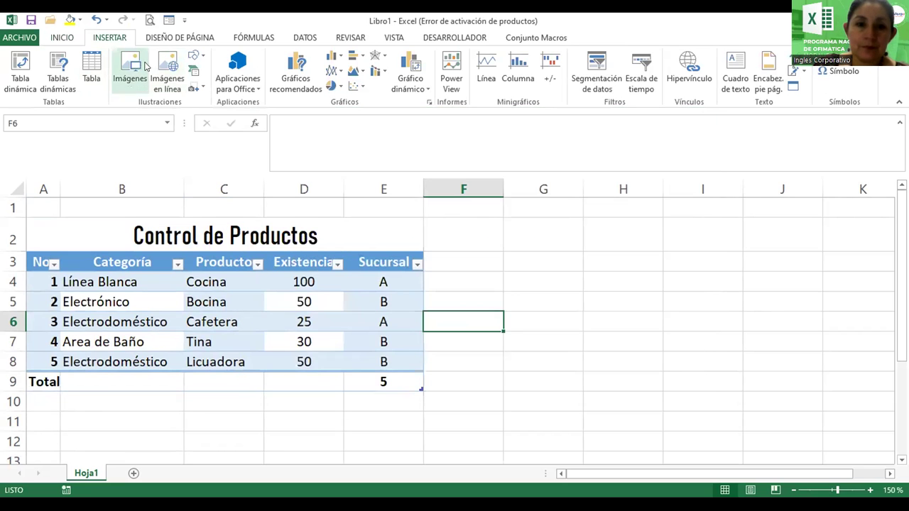
pyautogui.click(166, 63)
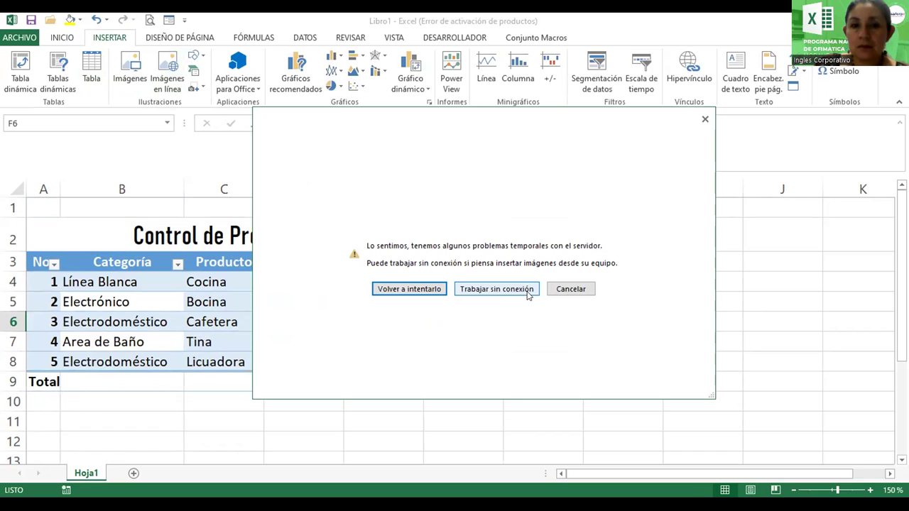
pyautogui.click(558, 289)
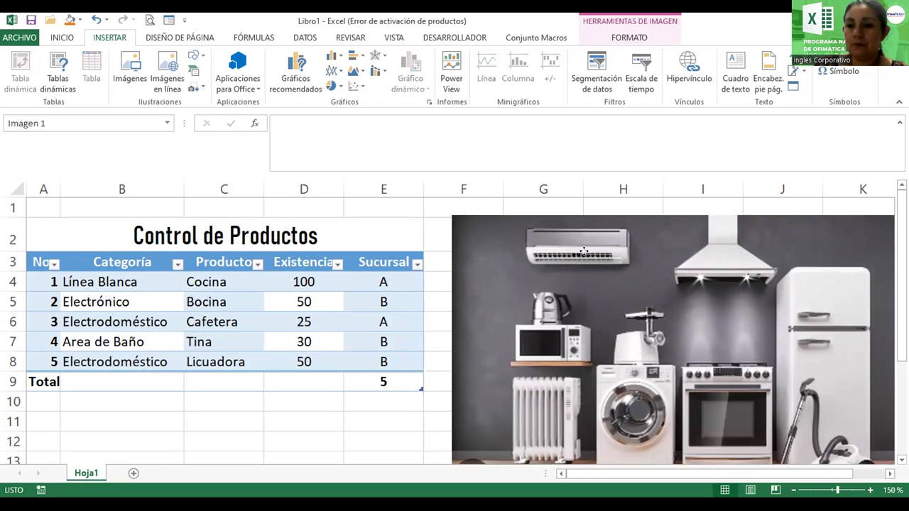
# - Shrink the appliances photo and move it beside the table near column F
pyautogui.moveTo(444, 221); pyautogui.dragTo(434, 211)
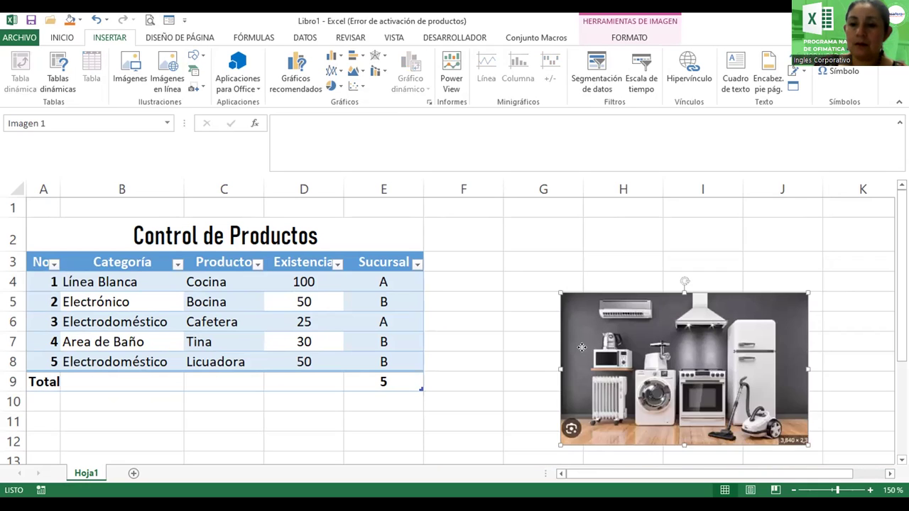
pyautogui.click(508, 270)
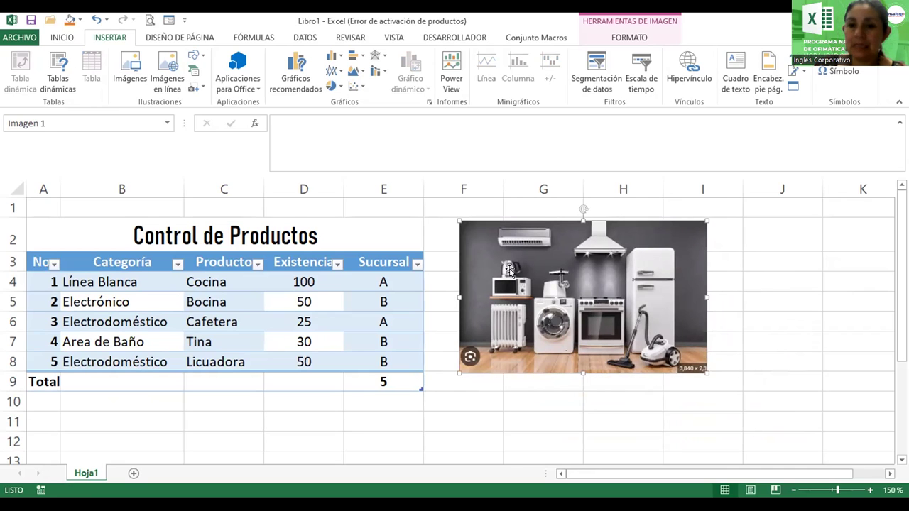
pyautogui.moveTo(509, 269); pyautogui.dragTo(501, 271)
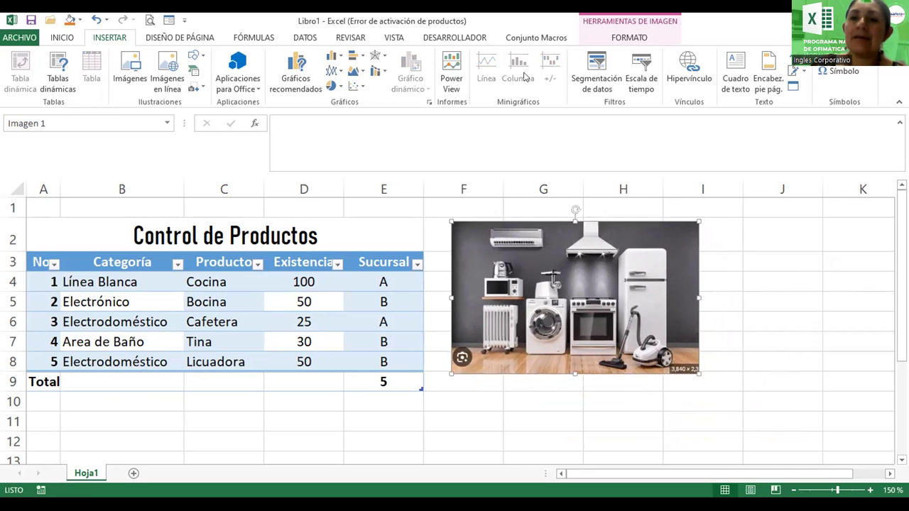
pyautogui.click(612, 40)
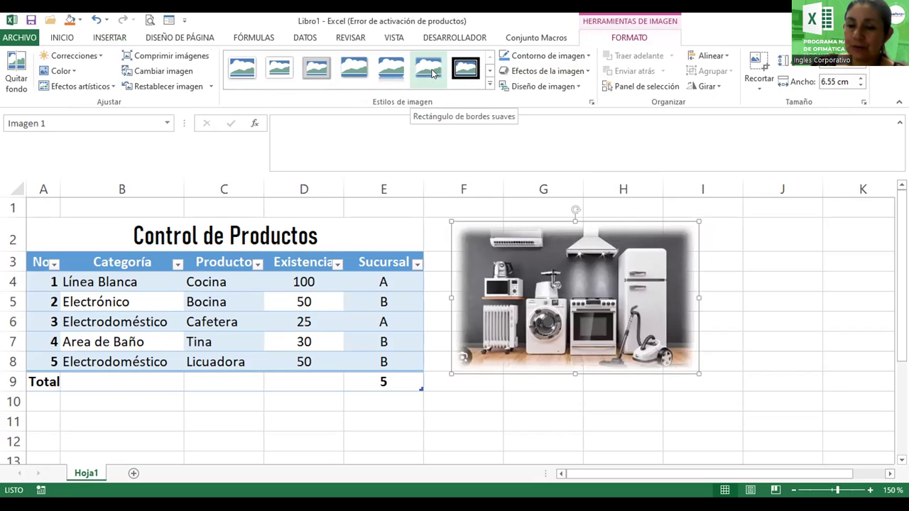
# - Apply the 'Rectángulo de bordes suaves' style to the photo and shift it slightly right and down
pyautogui.click(432, 73)
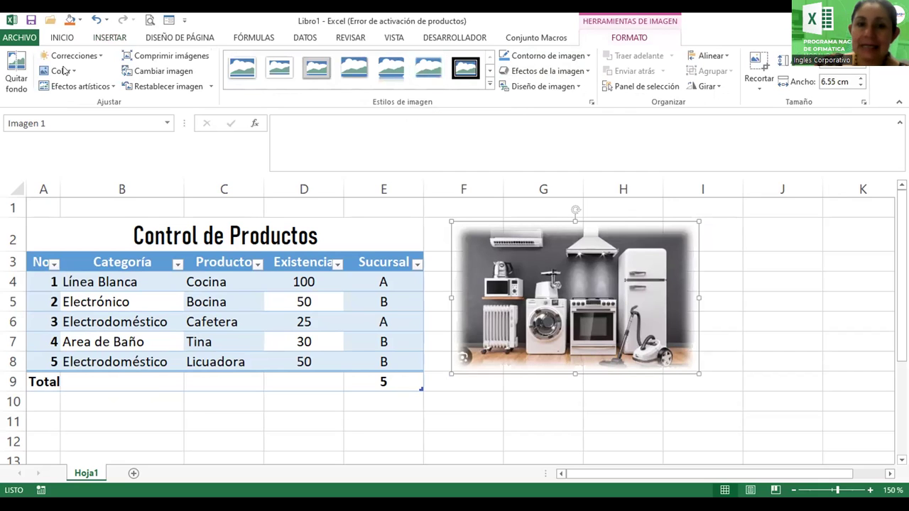
pyautogui.click(105, 37)
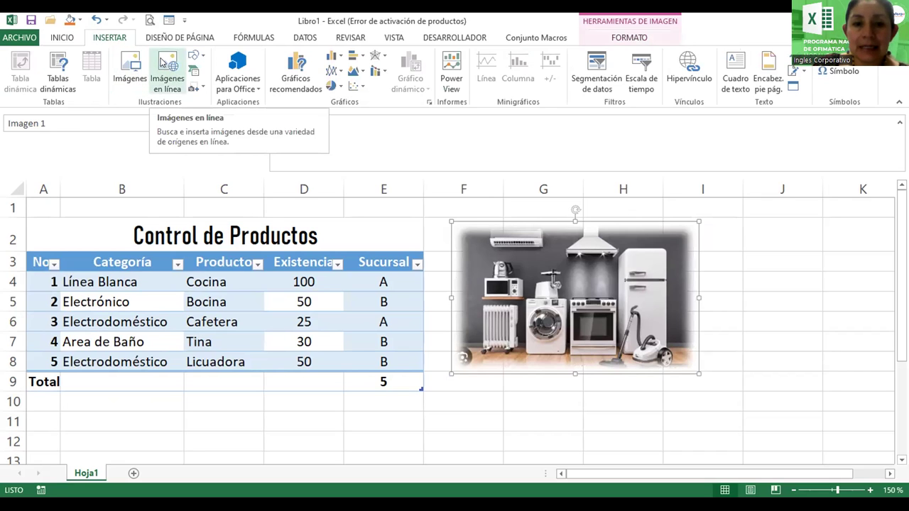
pyautogui.click(159, 59)
pyautogui.click(493, 293)
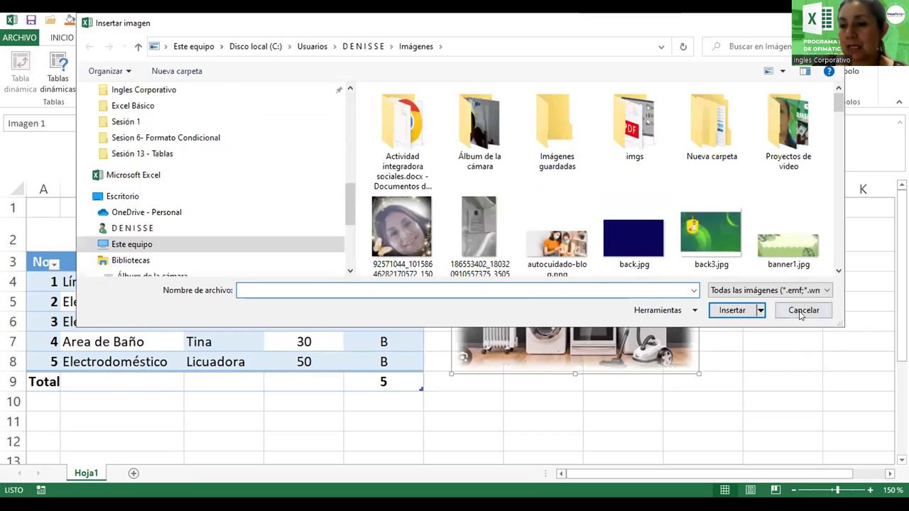
pyautogui.click(801, 312)
pyautogui.moveTo(525, 311); pyautogui.dragTo(570, 334)
pyautogui.click(771, 261)
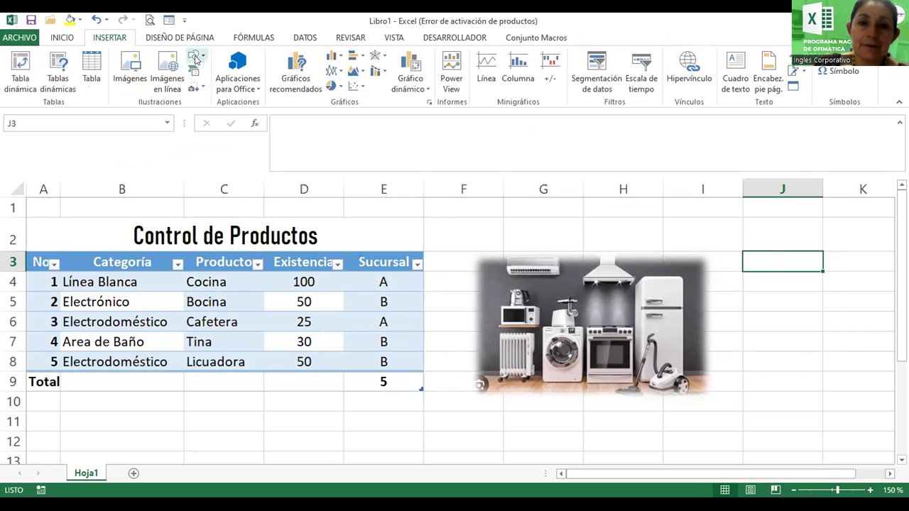
# - Draw a Flecha curvada hacia abajo above columns E–G, pointing down toward the photo
pyautogui.click(199, 55)
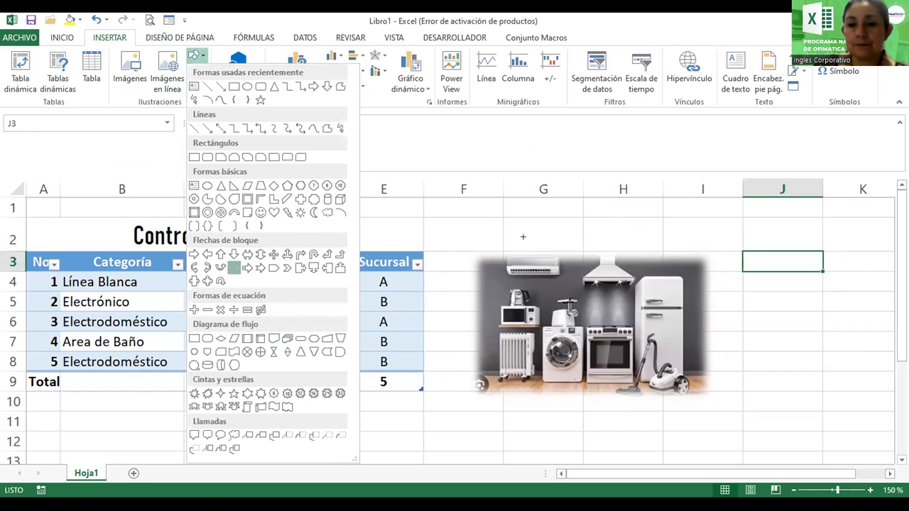
pyautogui.moveTo(401, 241); pyautogui.dragTo(561, 190)
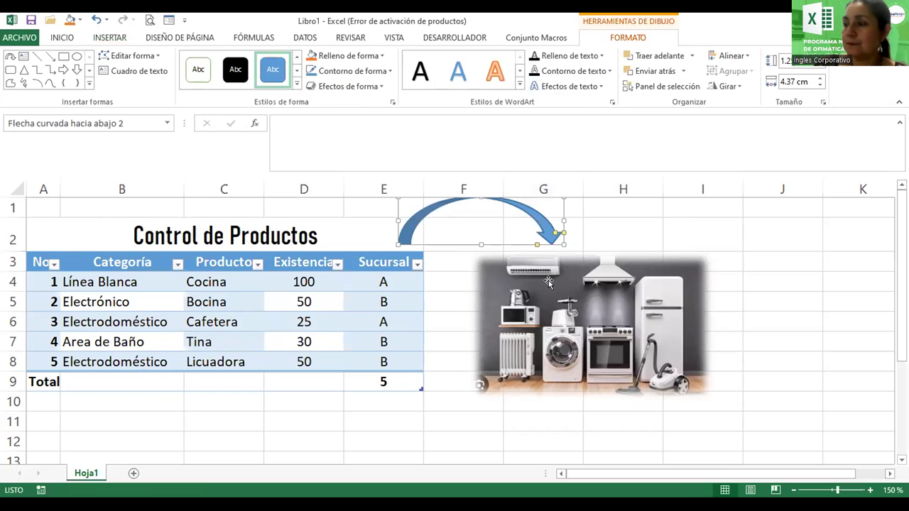
pyautogui.moveTo(548, 283); pyautogui.dragTo(541, 293)
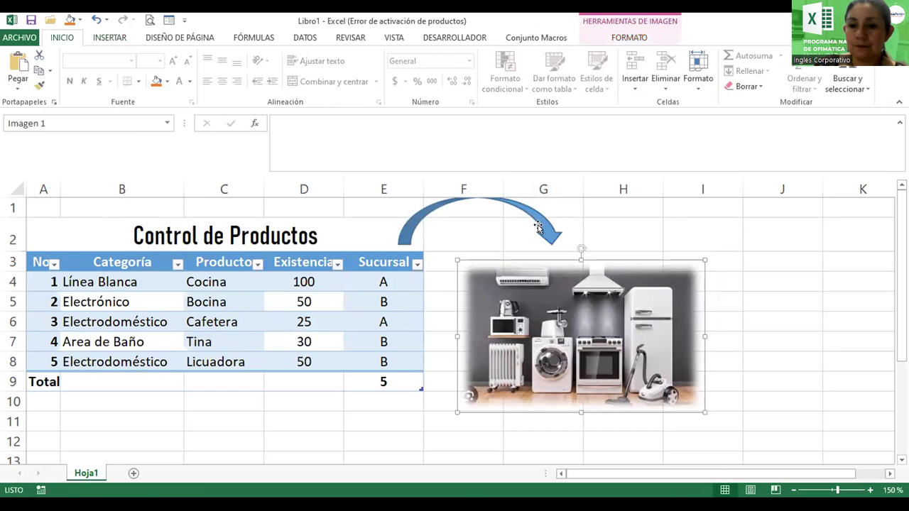
pyautogui.click(538, 227)
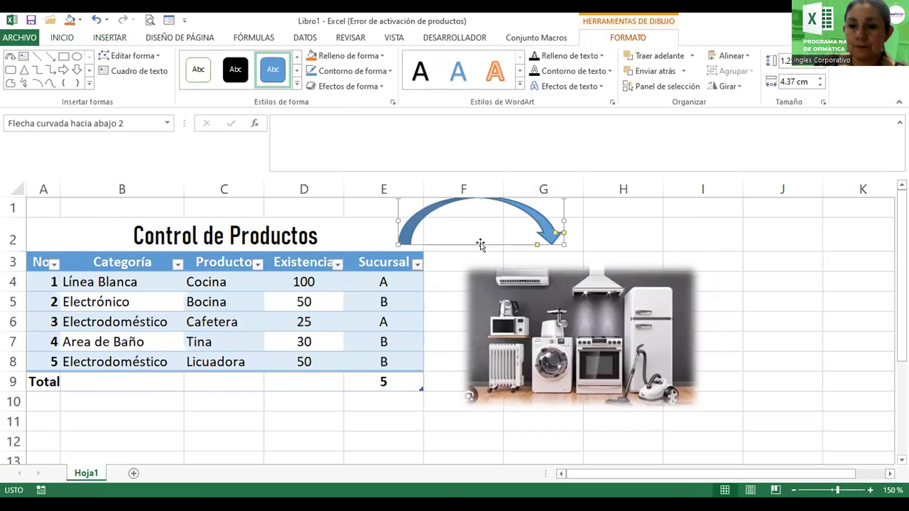
pyautogui.moveTo(483, 245); pyautogui.dragTo(573, 262)
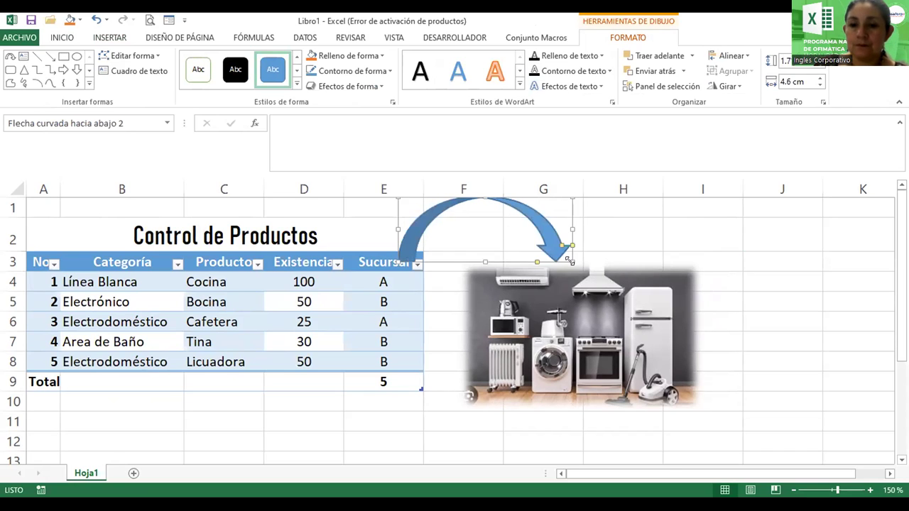
# - Give the curved arrow the orange shape style and reduce its height
pyautogui.click(333, 86)
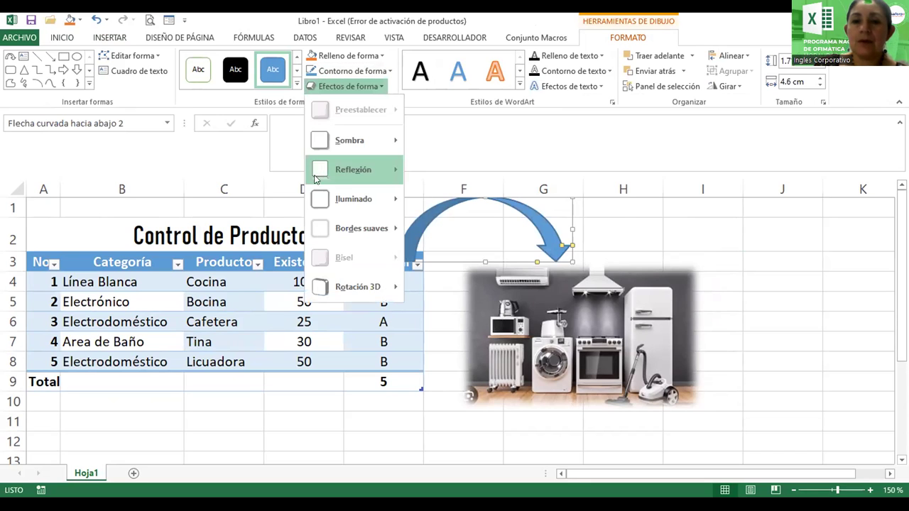
pyautogui.click(296, 86)
pyautogui.click(271, 147)
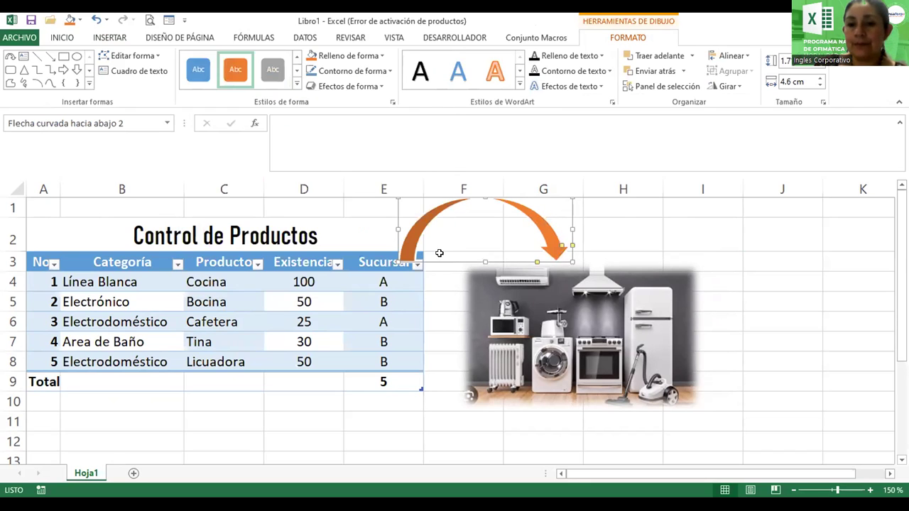
pyautogui.moveTo(482, 254); pyautogui.dragTo(482, 245)
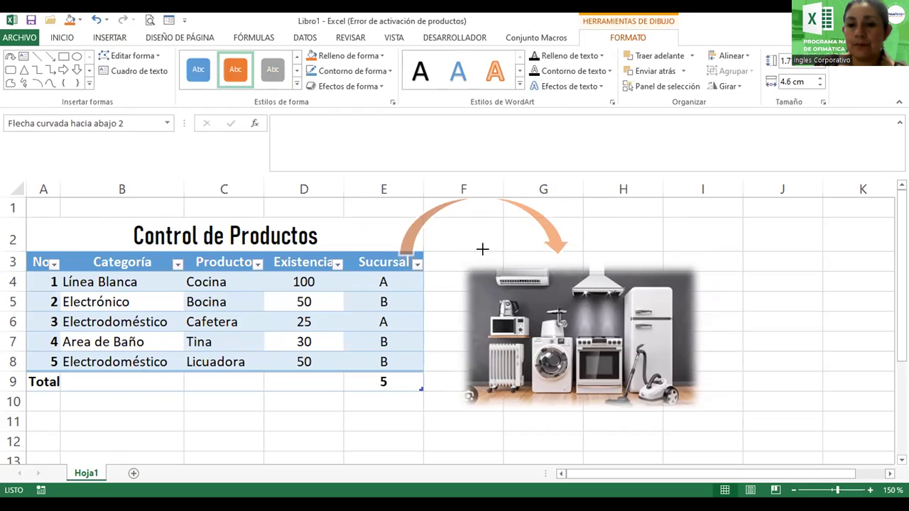
pyautogui.click(674, 230)
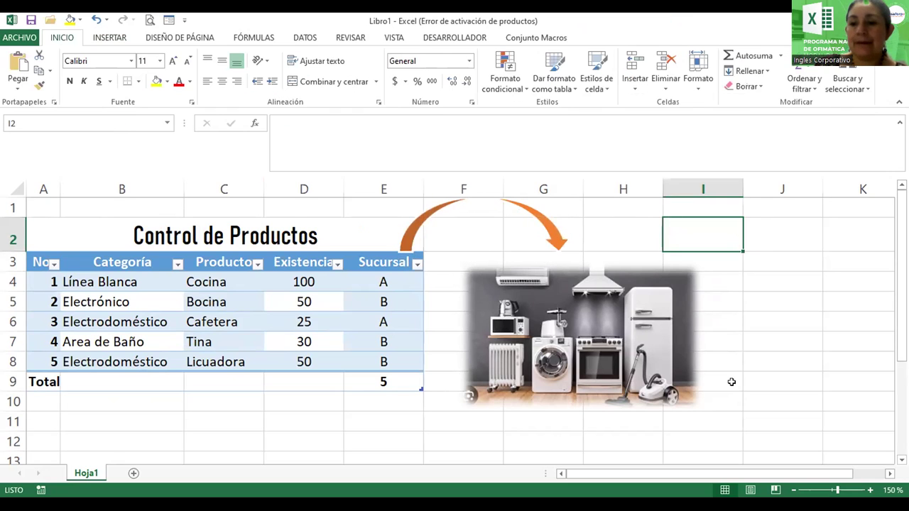
# - Fill the A2 title with a Dos colores, Diagonal hacia abajo white-to-blue gradient
pyautogui.click(793, 490)
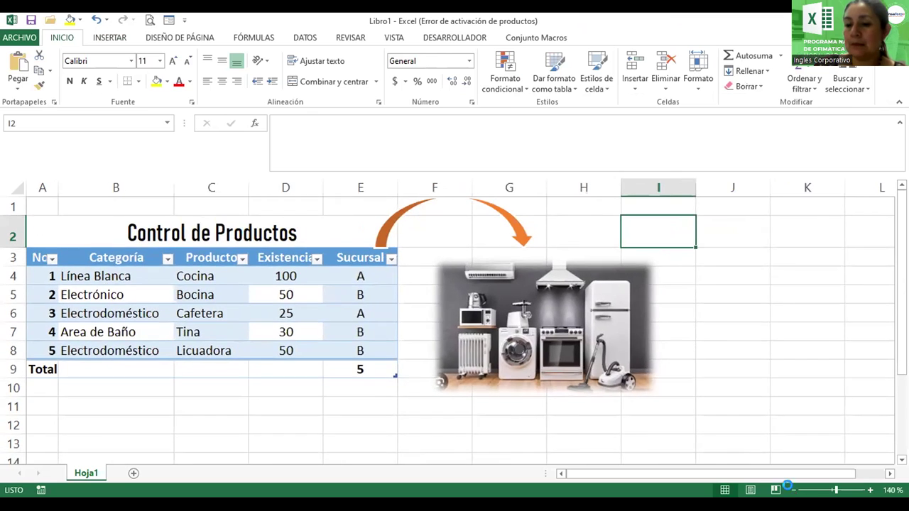
pyautogui.click(233, 222)
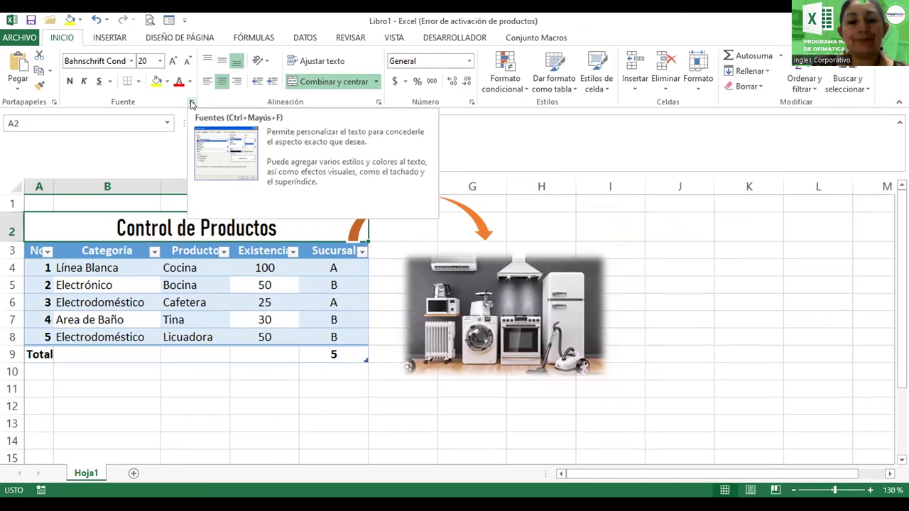
pyautogui.click(191, 104)
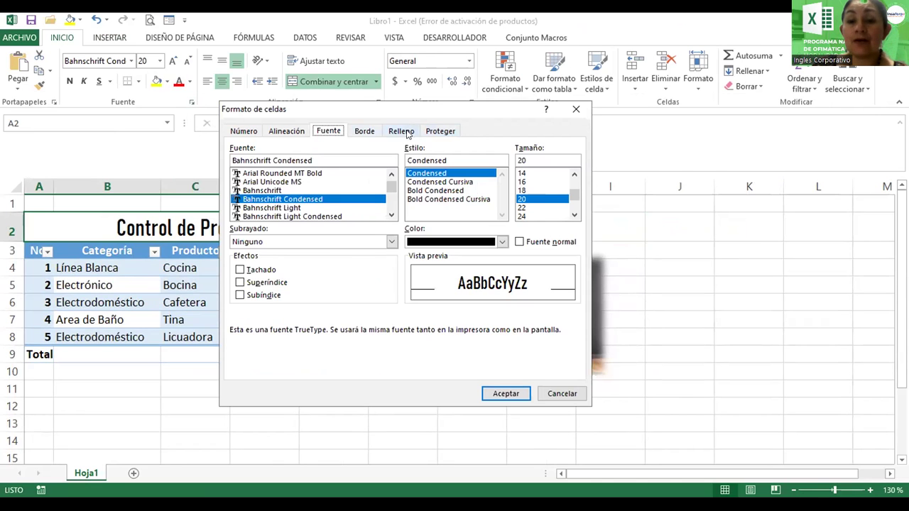
pyautogui.click(406, 130)
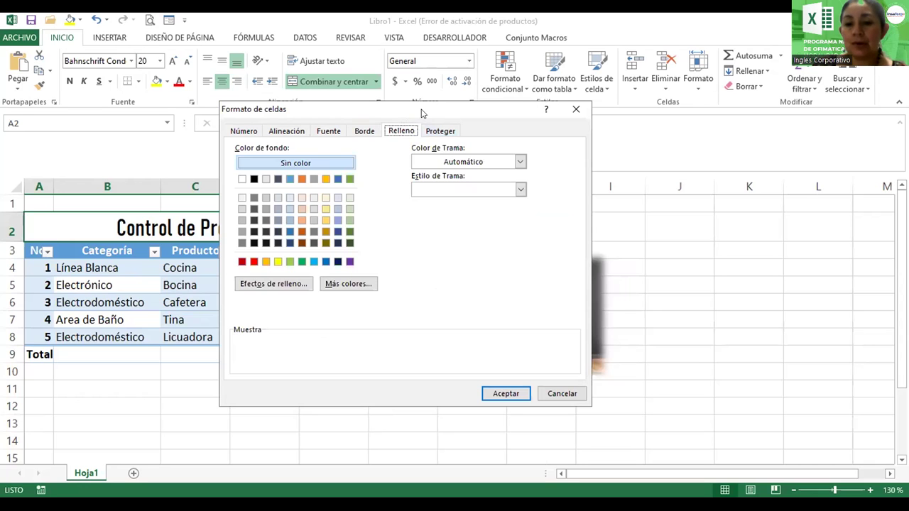
pyautogui.moveTo(422, 114); pyautogui.dragTo(594, 138)
pyautogui.click(447, 309)
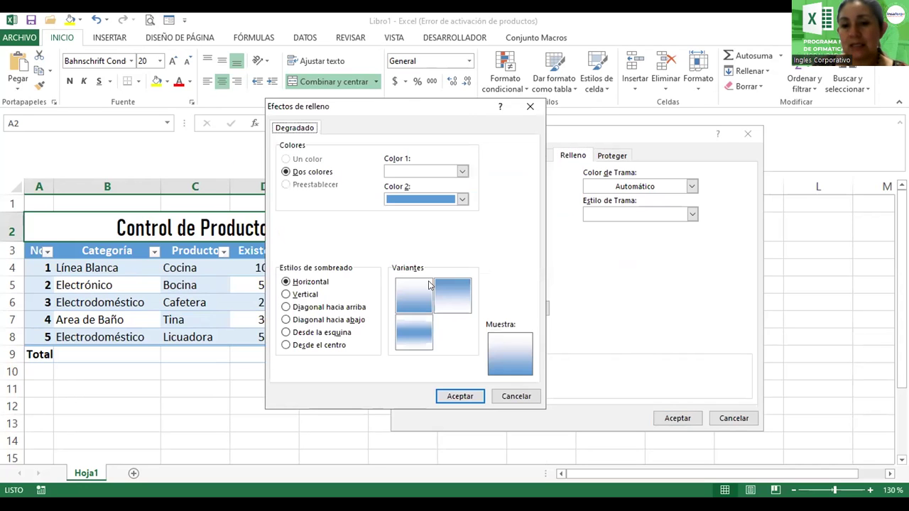
pyautogui.click(284, 320)
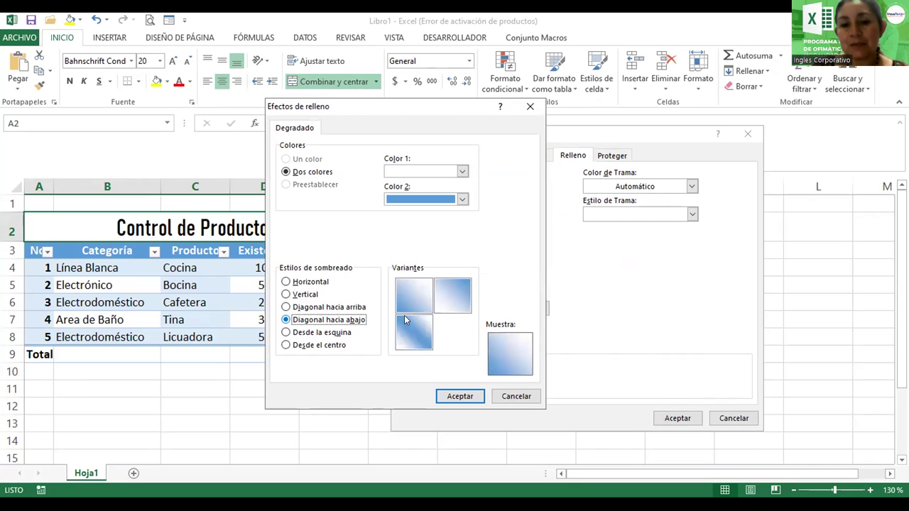
pyautogui.click(452, 304)
pyautogui.click(462, 404)
pyautogui.click(676, 419)
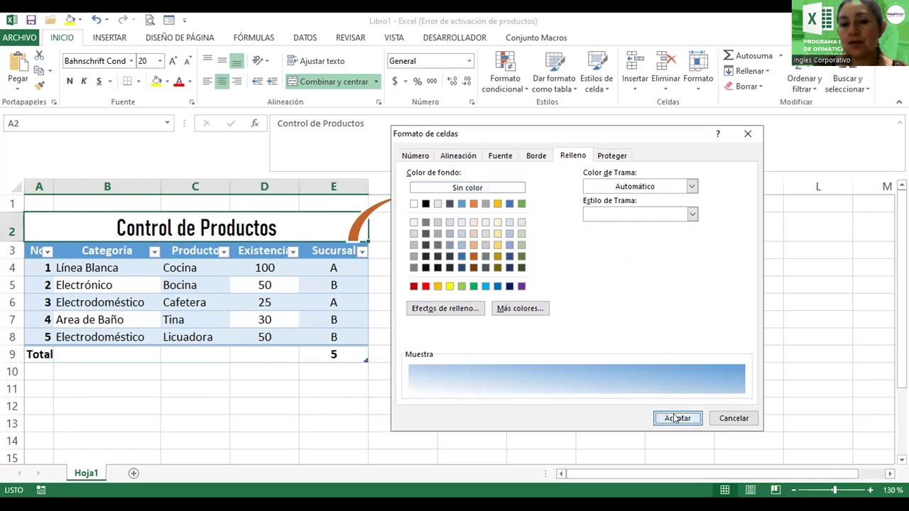
pyautogui.click(679, 219)
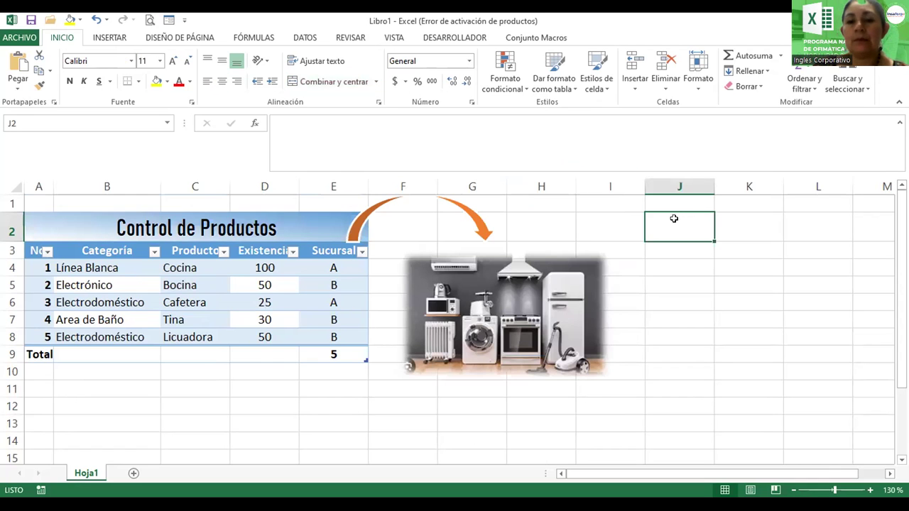
# - Nudge the orange curved arrow right so it arches just above the appliances photo
pyautogui.moveTo(474, 207); pyautogui.dragTo(494, 211)
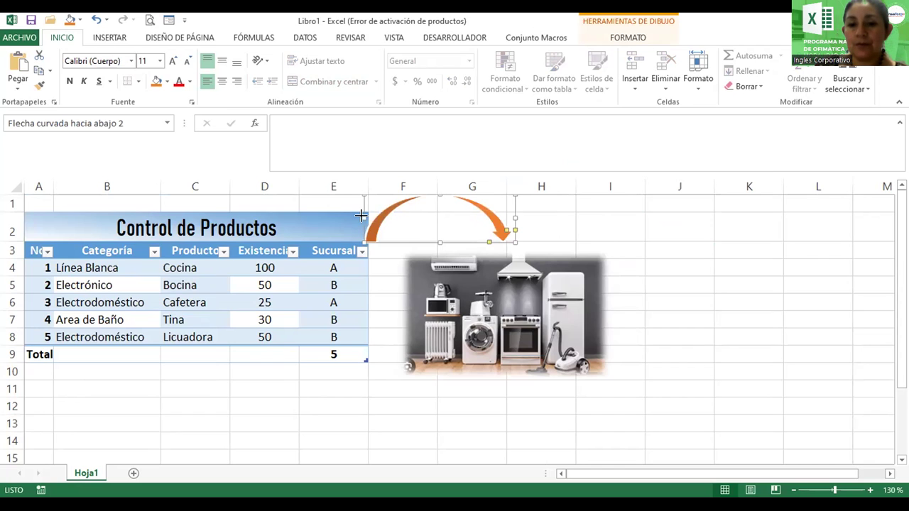
pyautogui.moveTo(361, 221); pyautogui.dragTo(367, 218)
pyautogui.click(727, 261)
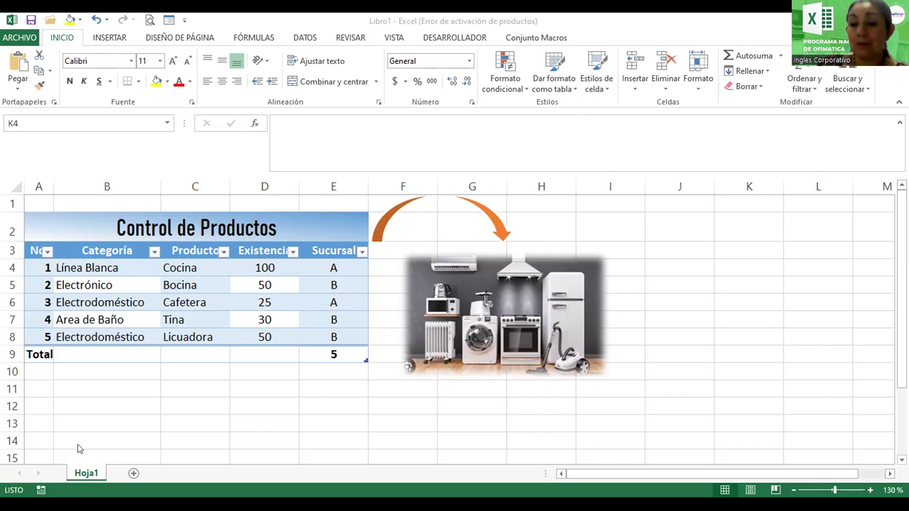
# - Add the label 'Creado por:' in cell A12 below the table
pyautogui.click(748, 267)
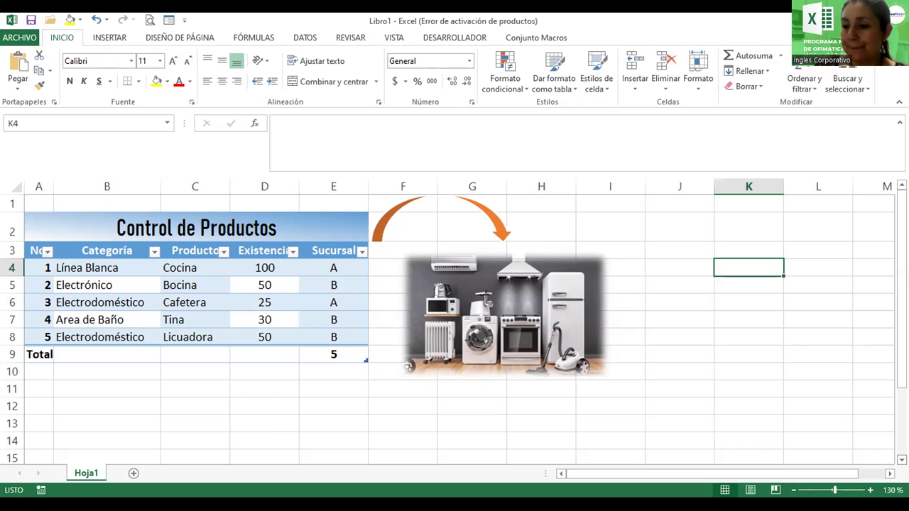
pyautogui.scroll(-2, 124, 340)
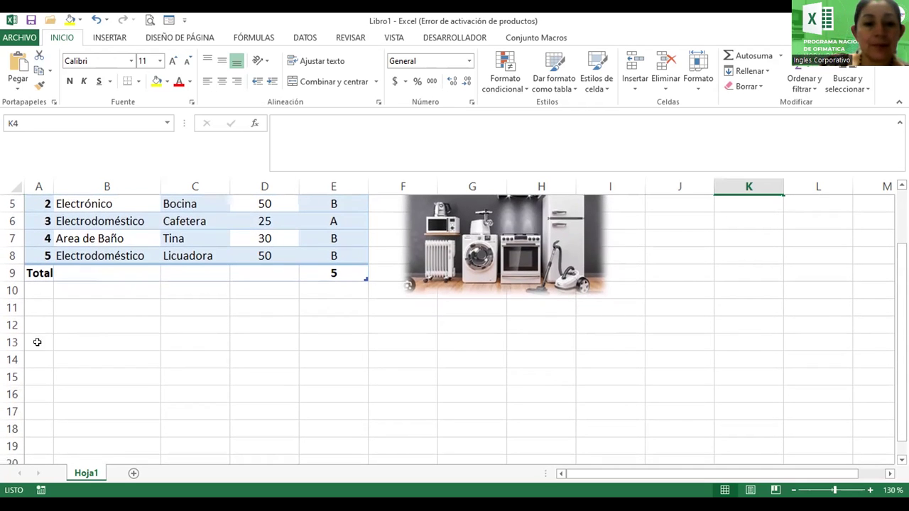
pyautogui.click(39, 324)
pyautogui.write('Creado por:')
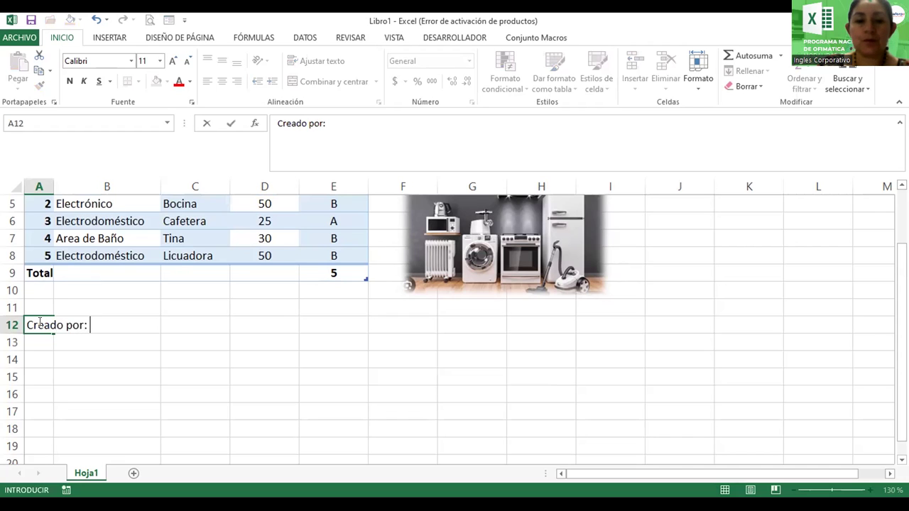
pyautogui.press('Return')
pyautogui.press('Return')
pyautogui.press('Return')
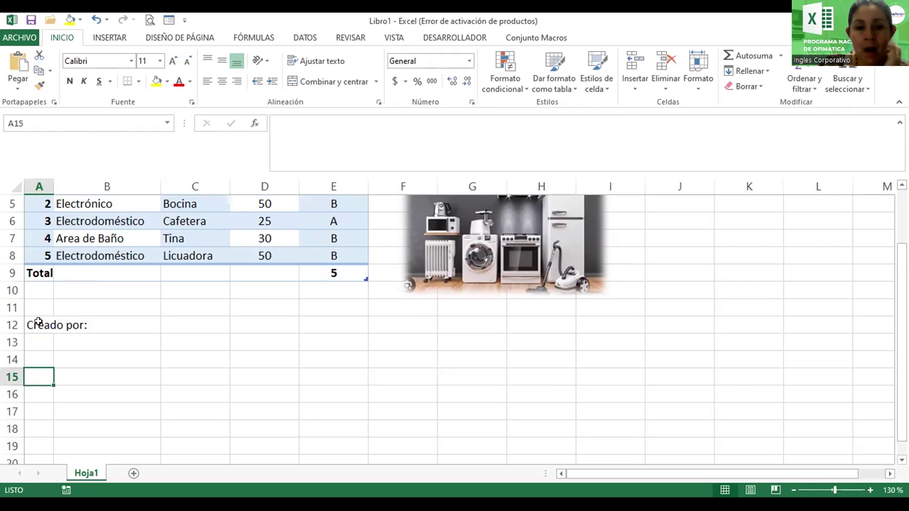
# - Enter the headers Código, Supervisor and Artículo in A15:C15
pyautogui.write('C´pod')
pyautogui.press('BackSpace')
pyautogui.press('BackSpace')
pyautogui.press('BackSpace')
pyautogui.press('BackSpace')
pyautogui.press('BackSpace')
pyautogui.write('C')
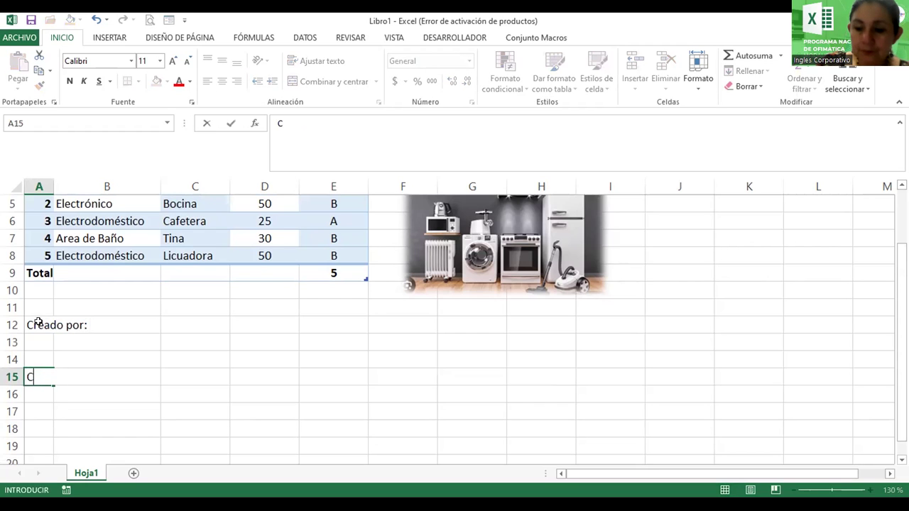
pyautogui.write('ódigo')
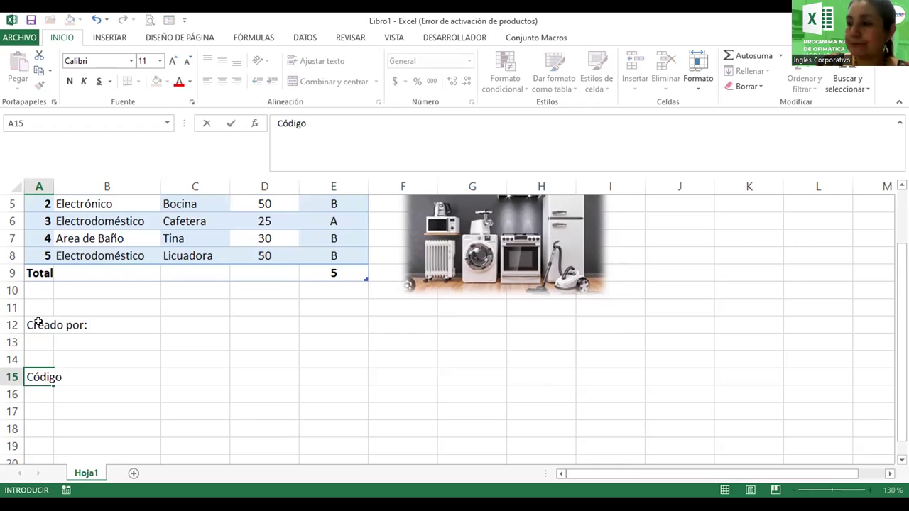
pyautogui.press('Tab')
pyautogui.write('Supervisor')
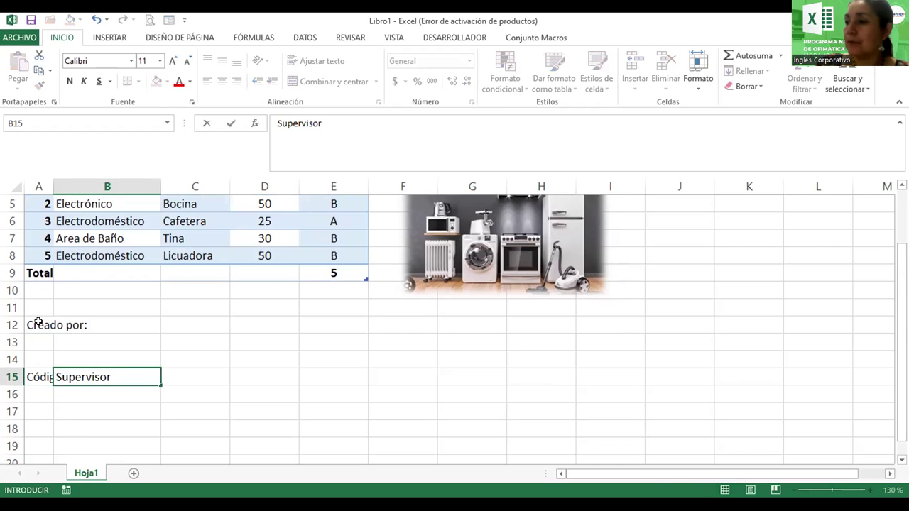
pyautogui.press('Tab')
pyautogui.write('A')
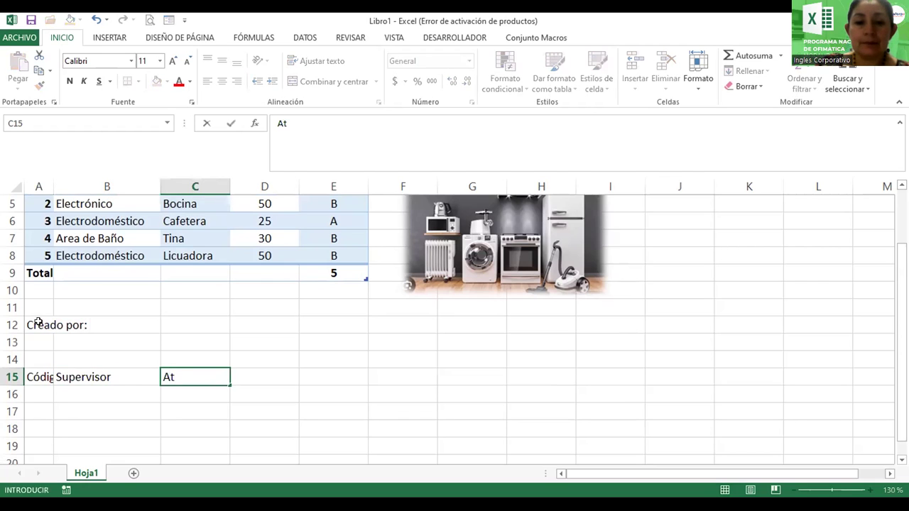
pyautogui.write('rtículo')
pyautogui.press('Tab')
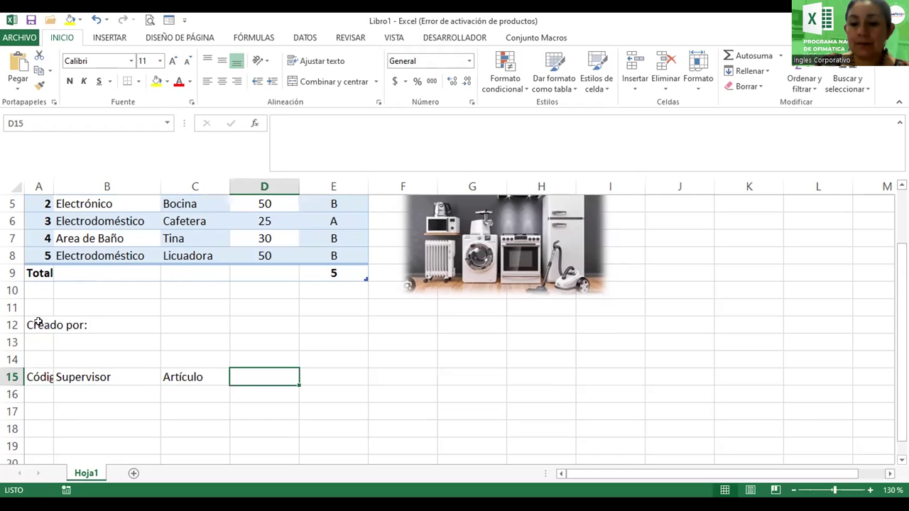
# - Add the headers Precio, Cantidad and Total in D15:F15, ending in A16
pyautogui.write('Precio')
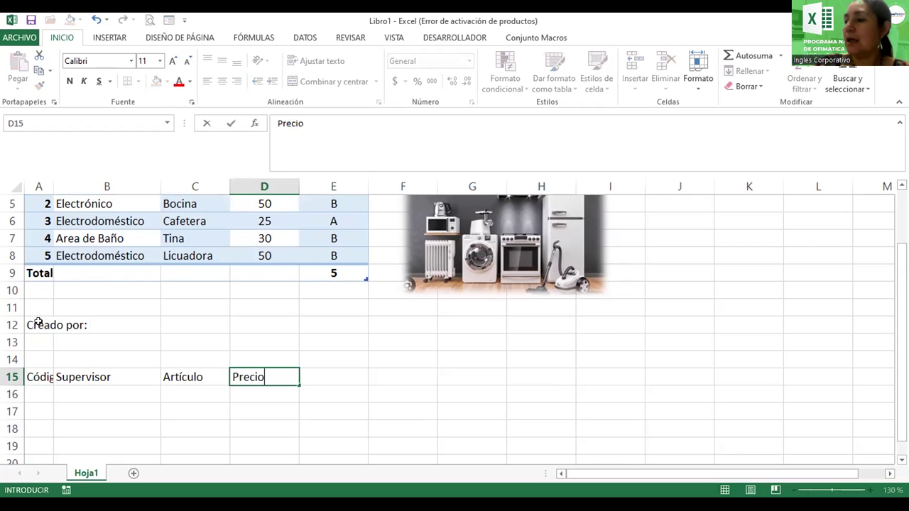
pyautogui.press('Tab')
pyautogui.write('Cantidad')
pyautogui.press('Tab')
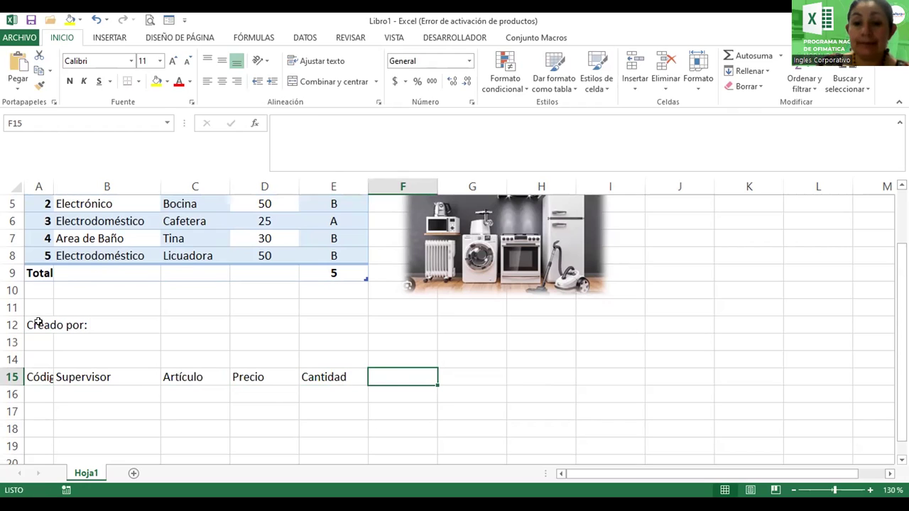
pyautogui.write('Total')
pyautogui.hotkey('shift', 'Tab')
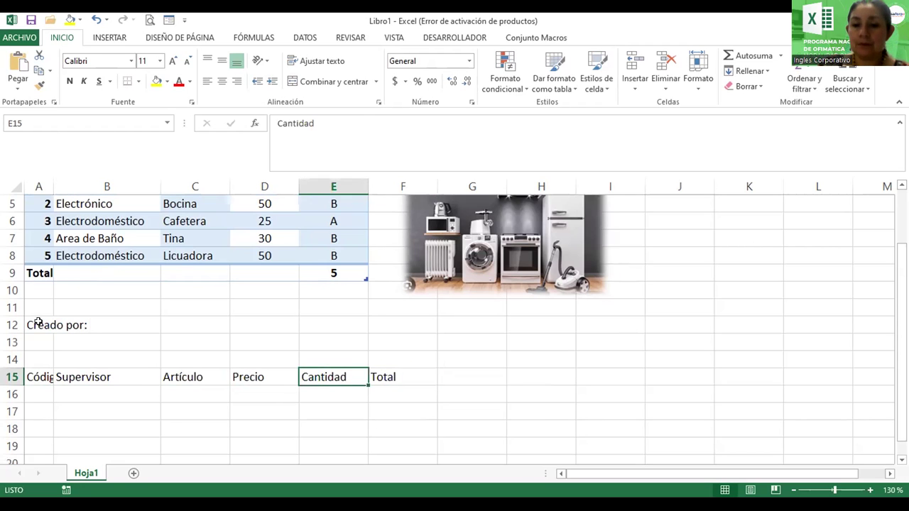
pyautogui.press('Return')
pyautogui.press('Left')
pyautogui.press('Left')
pyautogui.press('Left')
pyautogui.press('Left')
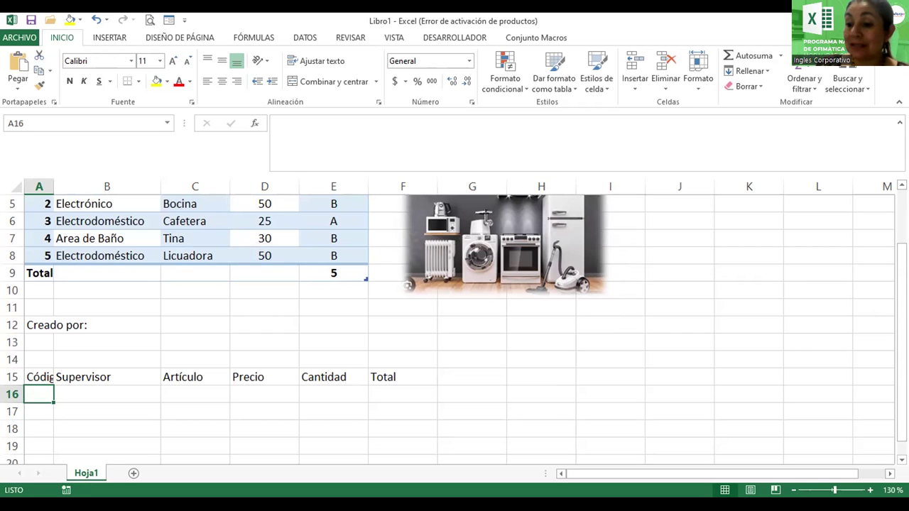
# - Apply the Texto number format to A16:A27 so codes keep leading zeros
pyautogui.scroll(-2, 284, 401)
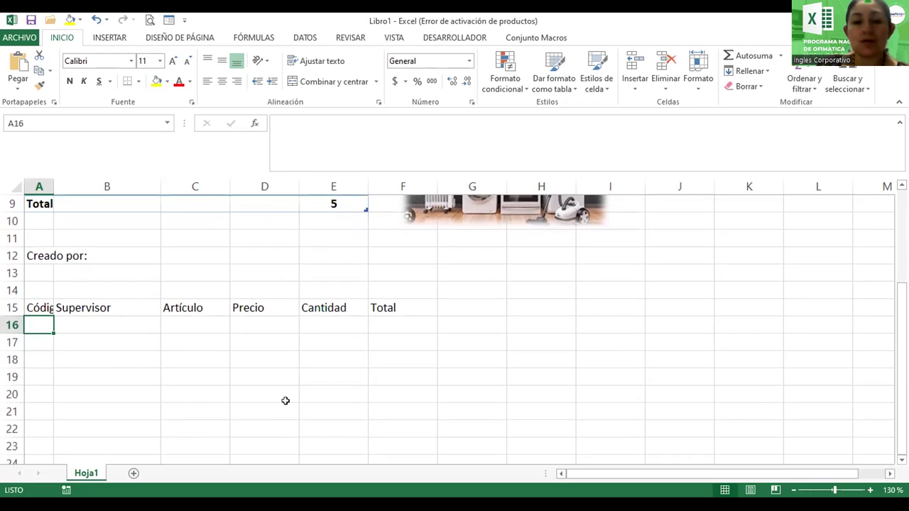
pyautogui.moveTo(35, 322)
pyautogui.mouseDown()
pyautogui.moveTo(47, 458)
pyautogui.moveTo(47, 436)
pyautogui.mouseUp()
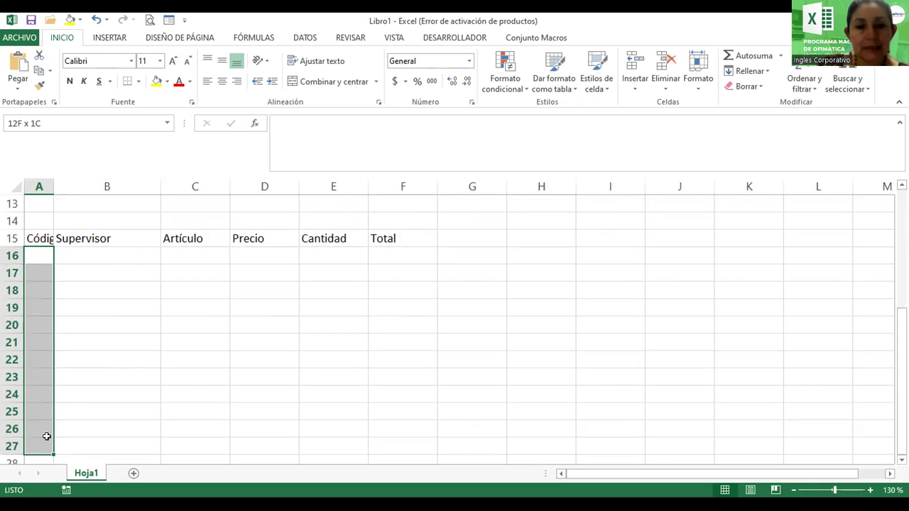
pyautogui.click(469, 62)
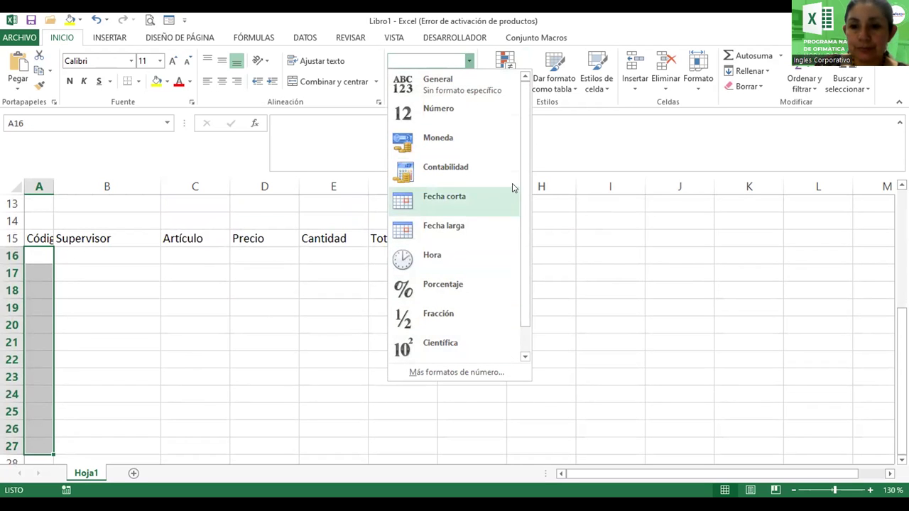
pyautogui.moveTo(526, 179); pyautogui.dragTo(533, 288)
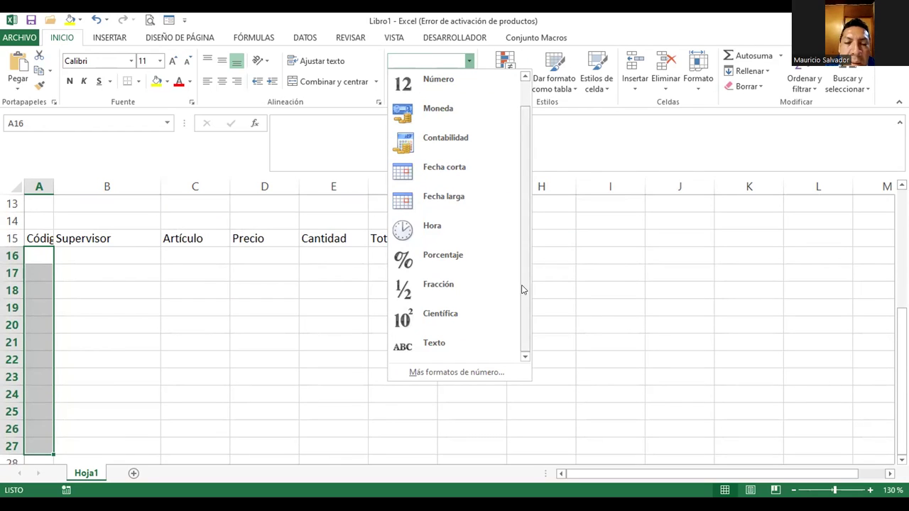
pyautogui.click(479, 335)
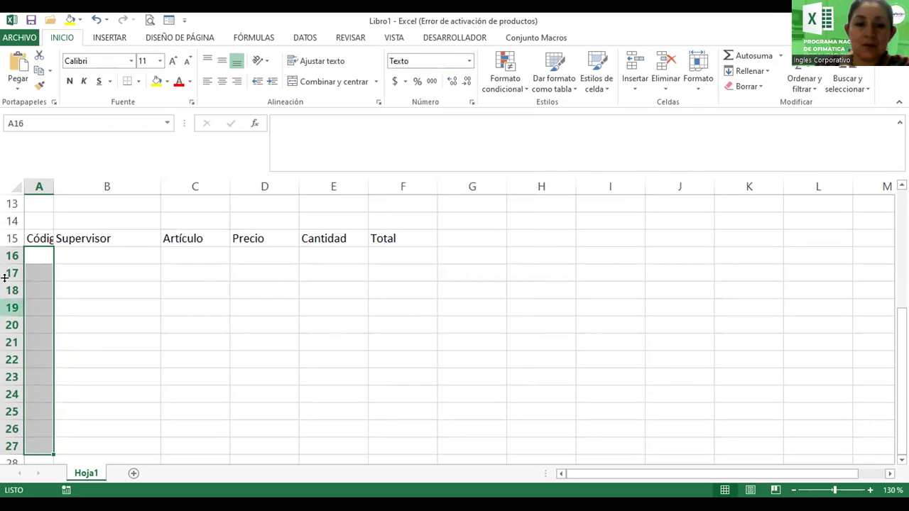
pyautogui.click(39, 253)
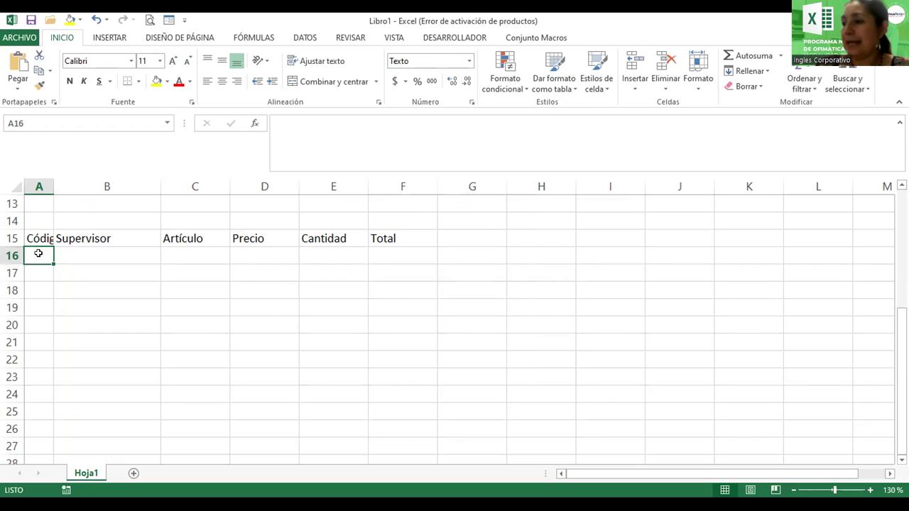
# - Enter 001010 in A16, widen column A, and fill the series down to A23
pyautogui.write('001010')
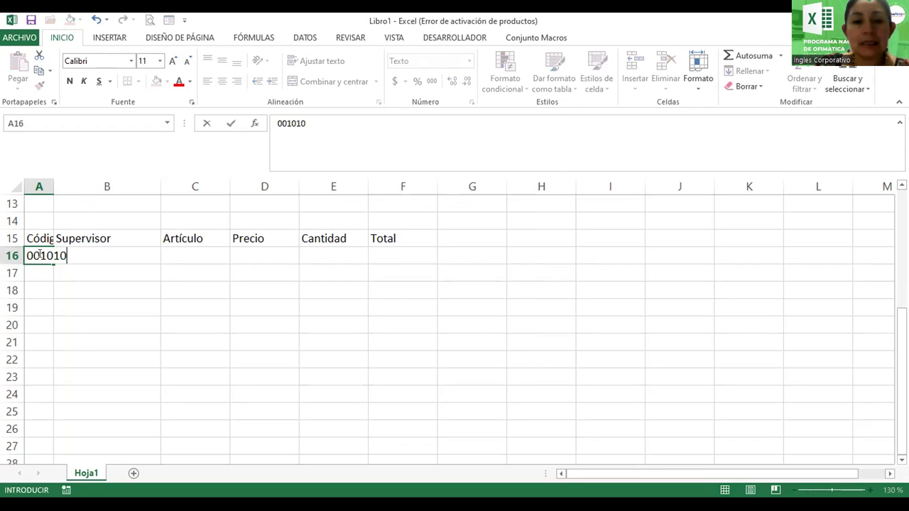
pyautogui.press('Return')
pyautogui.press('Return')
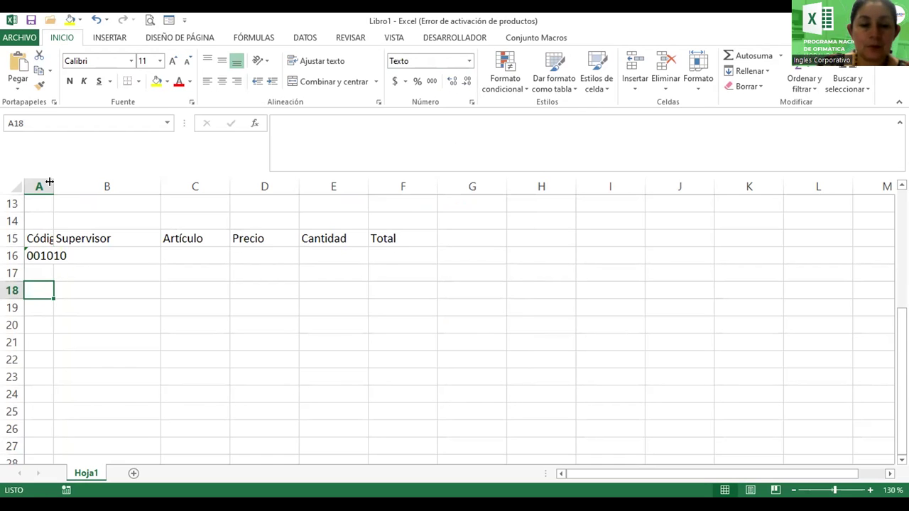
pyautogui.moveTo(53, 183); pyautogui.dragTo(72, 183)
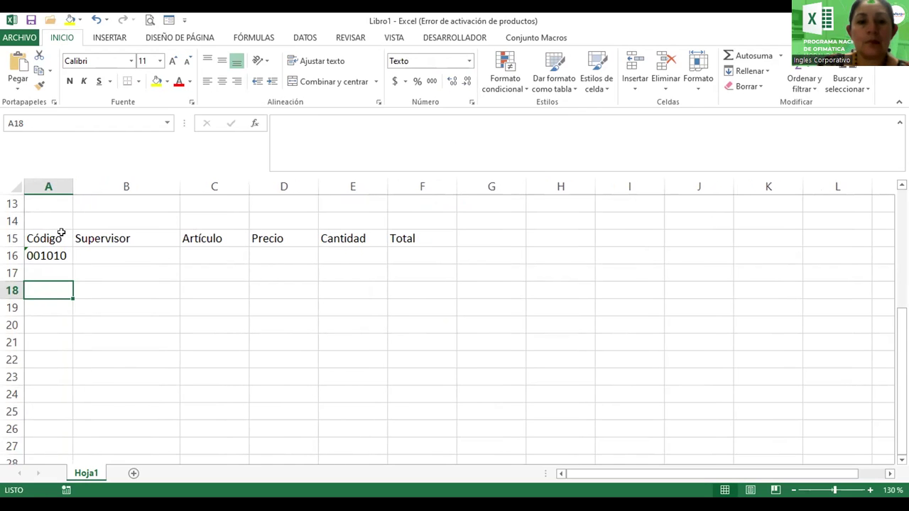
pyautogui.click(52, 254)
pyautogui.moveTo(72, 263); pyautogui.dragTo(73, 377)
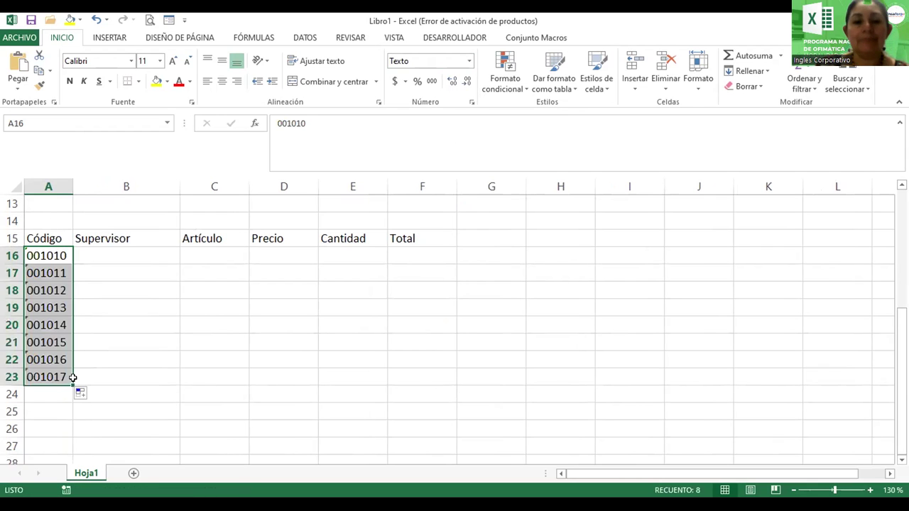
# - Ignore the number-stored-as-text error on codes A16:A23
pyautogui.click(30, 254)
pyautogui.keyDown('shift'); pyautogui.click(58, 375); pyautogui.keyUp('shift')
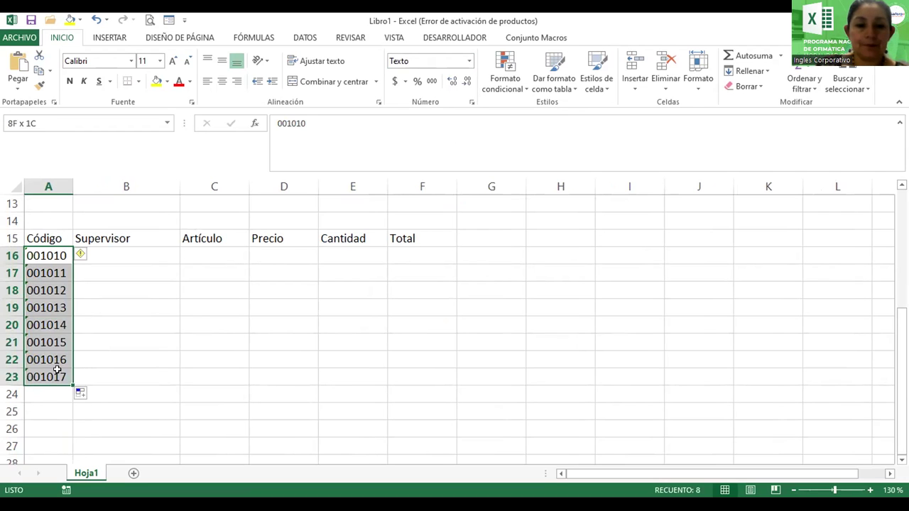
pyautogui.click(82, 255)
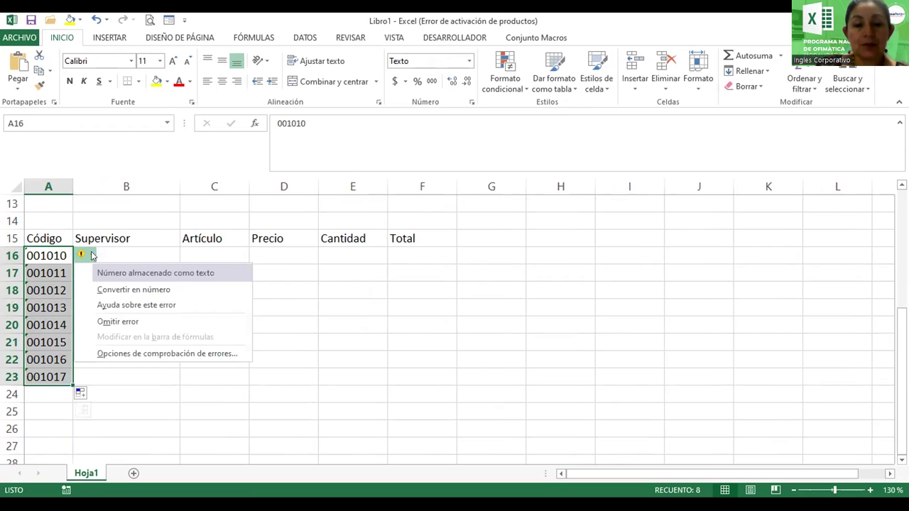
pyautogui.click(124, 324)
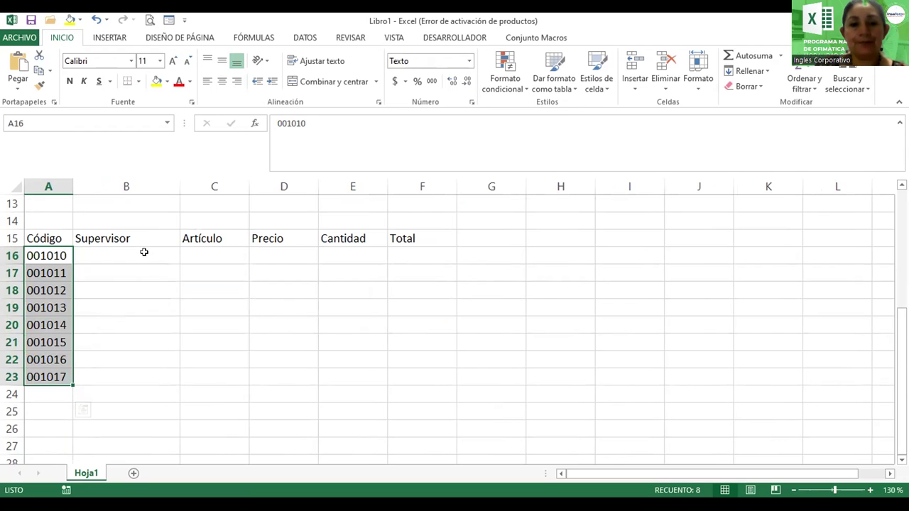
pyautogui.click(144, 252)
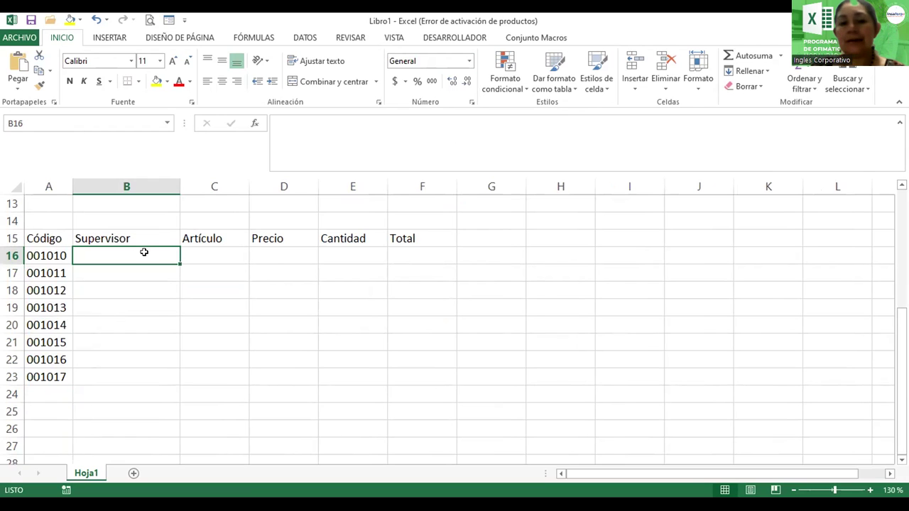
# - Enter the first four supervisor names in B16:B19, correcting the misspelled third one
pyautogui.press('Return')
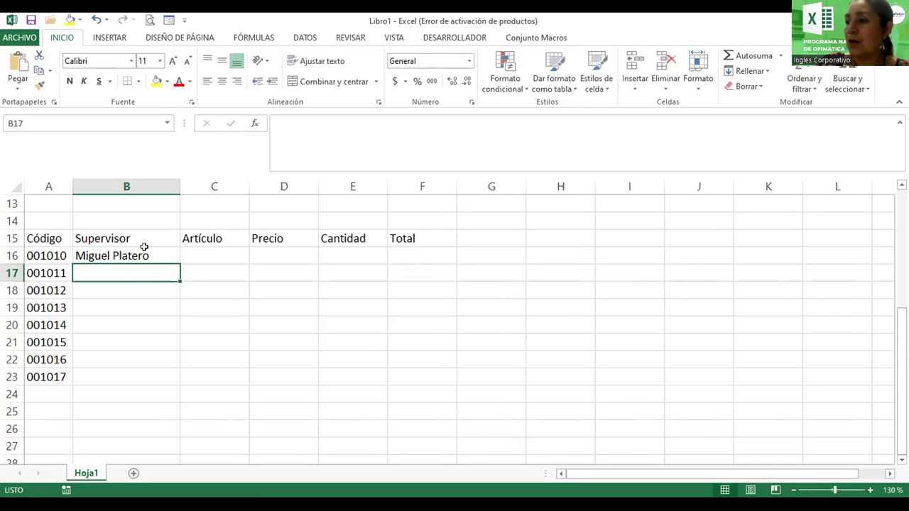
pyautogui.press('Return')
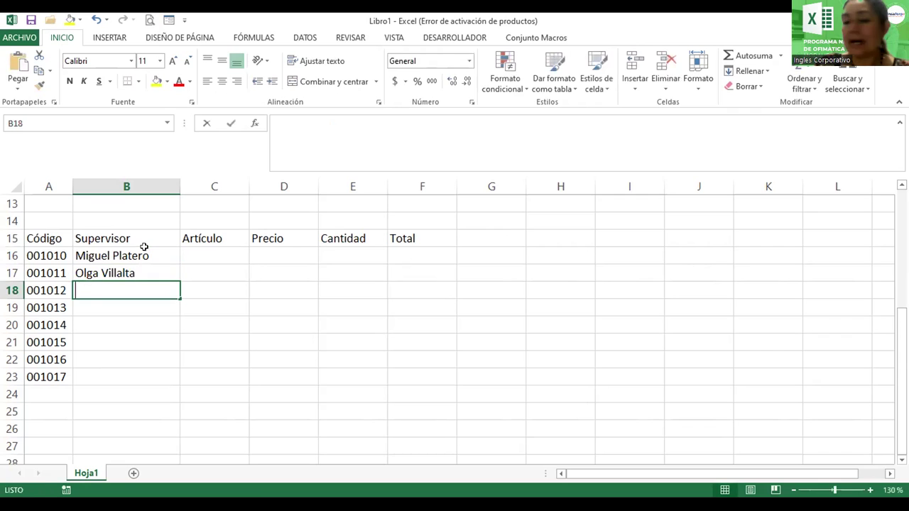
pyautogui.press('Return')
pyautogui.press('Up')
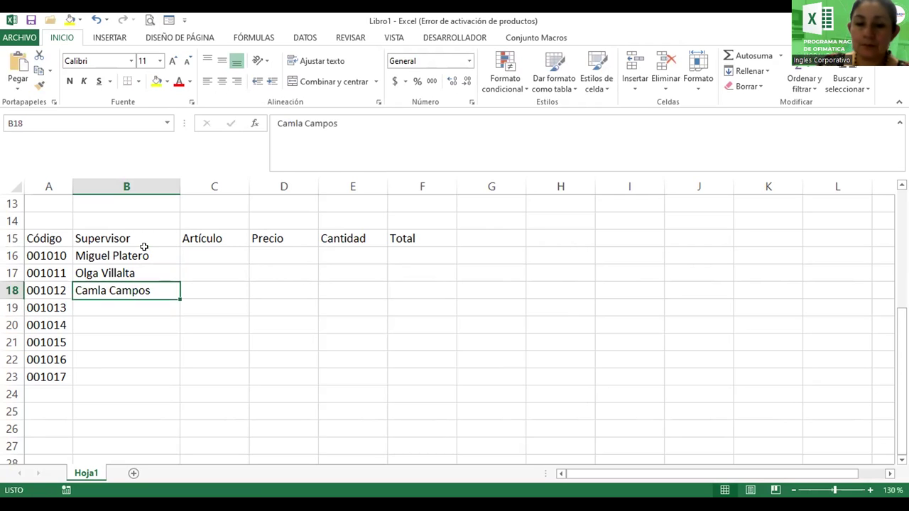
pyautogui.press('Return')
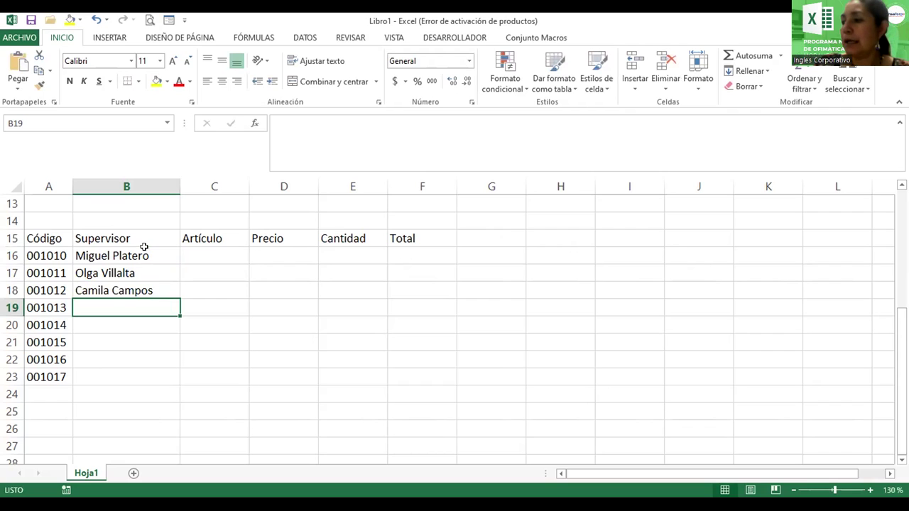
pyautogui.press('Return')
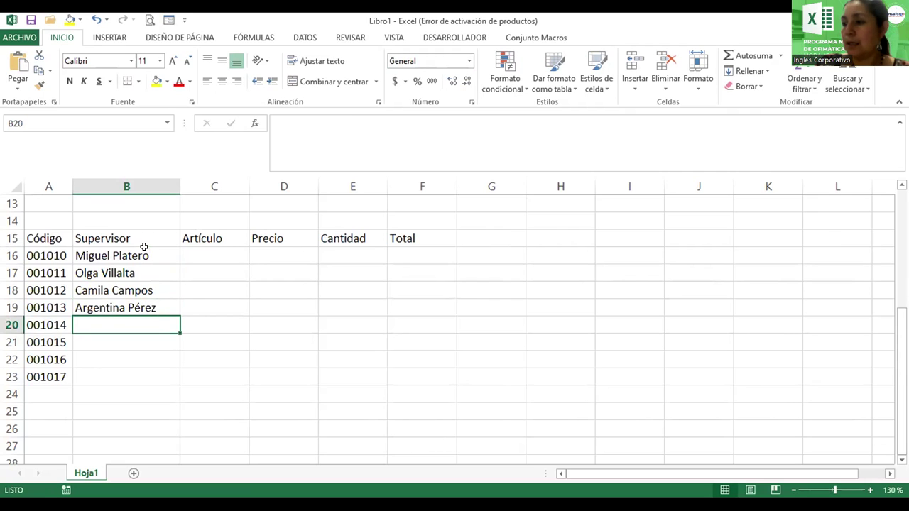
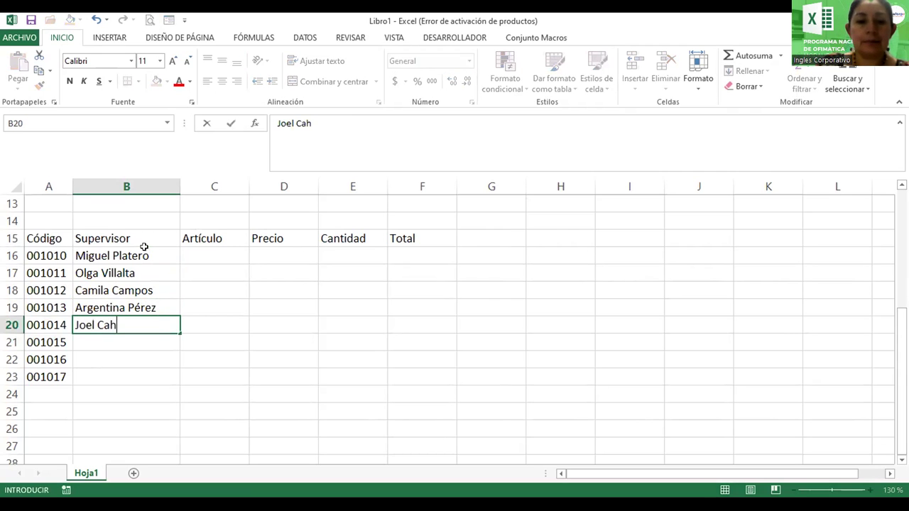
# - Enter the remaining four supervisor names in B20:B23 and start typing 'Mouse inalambrico' in C16
pyautogui.press('Return')
pyautogui.press('Return')
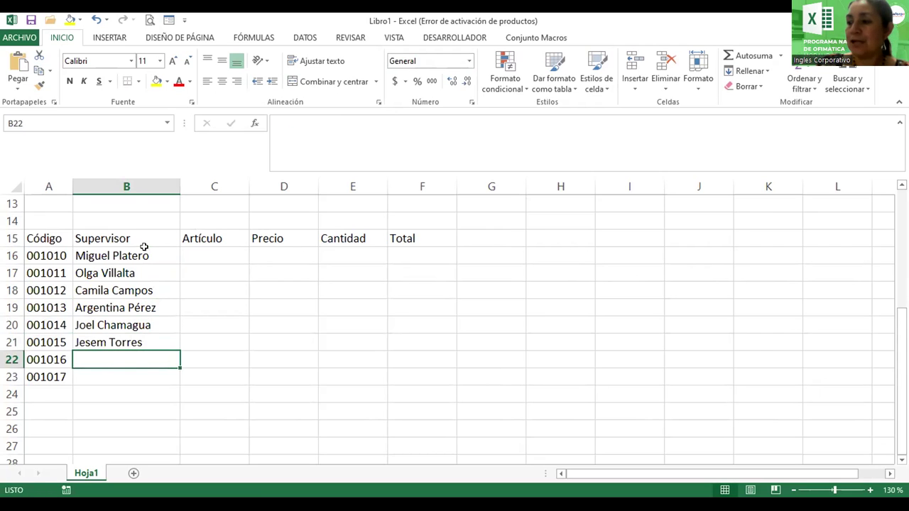
pyautogui.press('Return')
pyautogui.press('Tab')
pyautogui.press('Up')
pyautogui.press('Up')
pyautogui.press('Up')
pyautogui.press('Up')
pyautogui.press('Up')
pyautogui.press('Up')
pyautogui.press('Up')
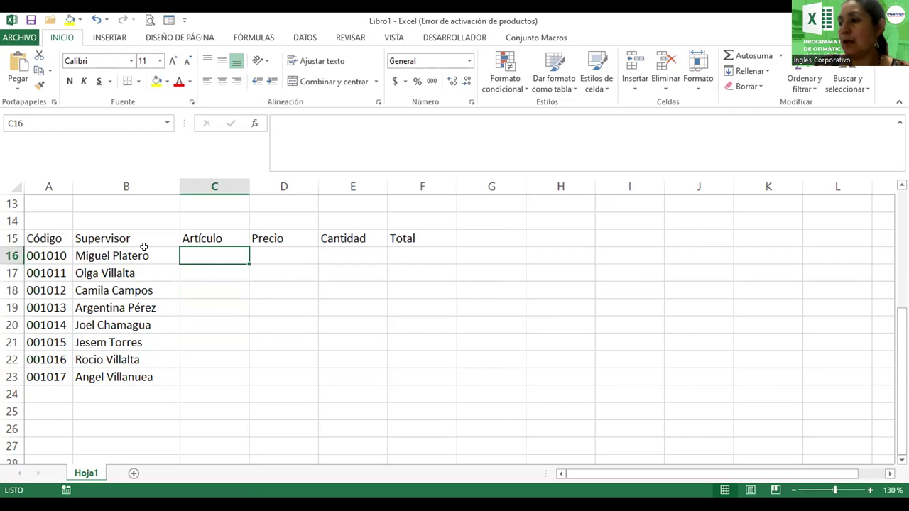
pyautogui.write('Mouse inalambric')
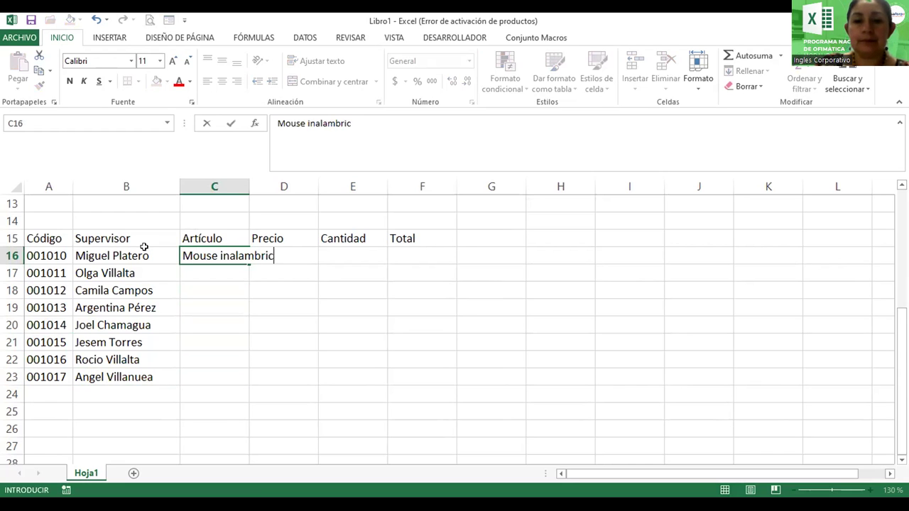
pyautogui.write('o')
# - Commit 'Mouse inalambrico' in C16, cancel the AutoComplete in C17, and view the top table
pyautogui.press('Return')
pyautogui.write('M')
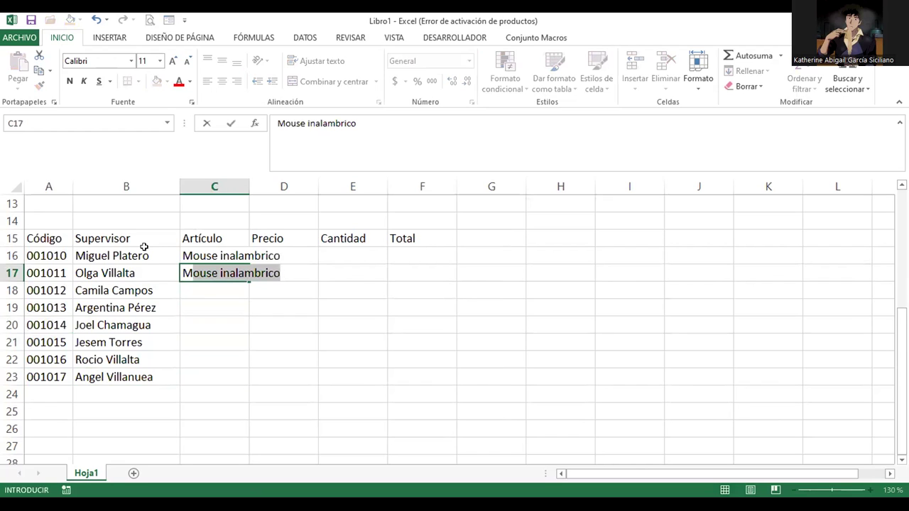
pyautogui.press('Escape')
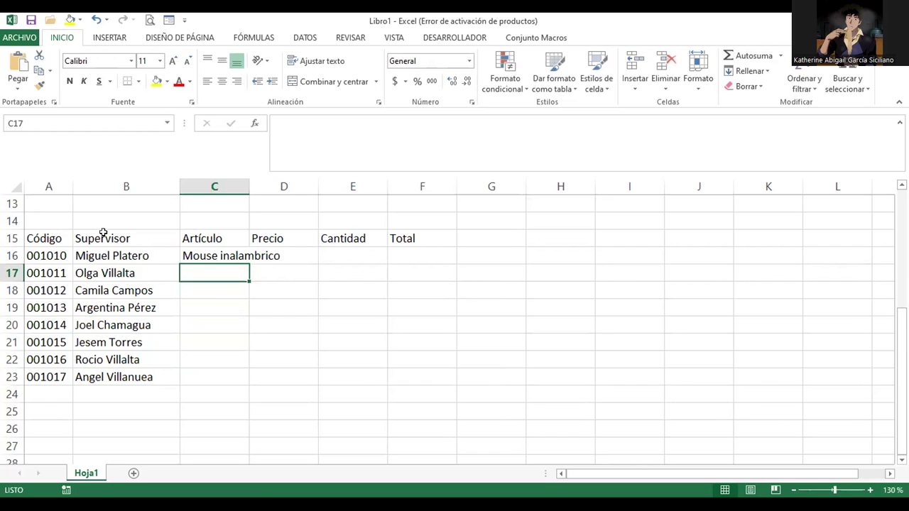
pyautogui.click(211, 320)
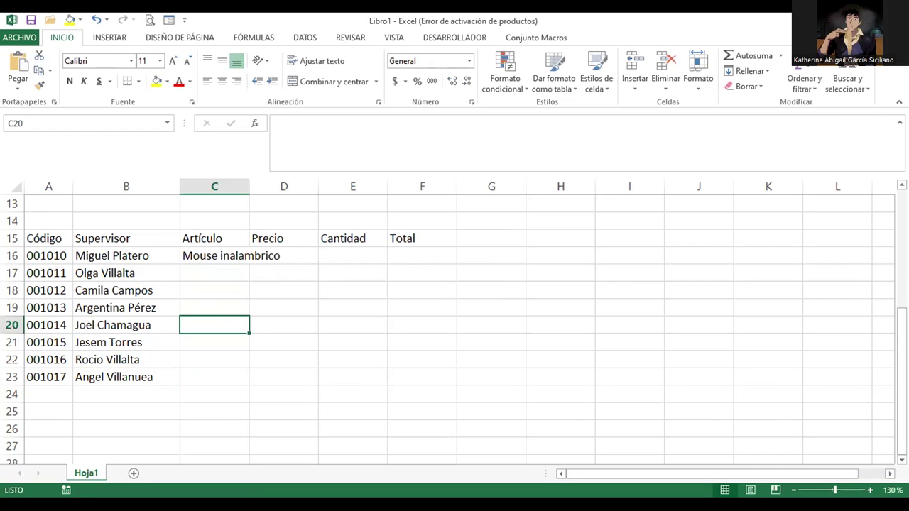
pyautogui.moveTo(901, 334); pyautogui.dragTo(901, 213)
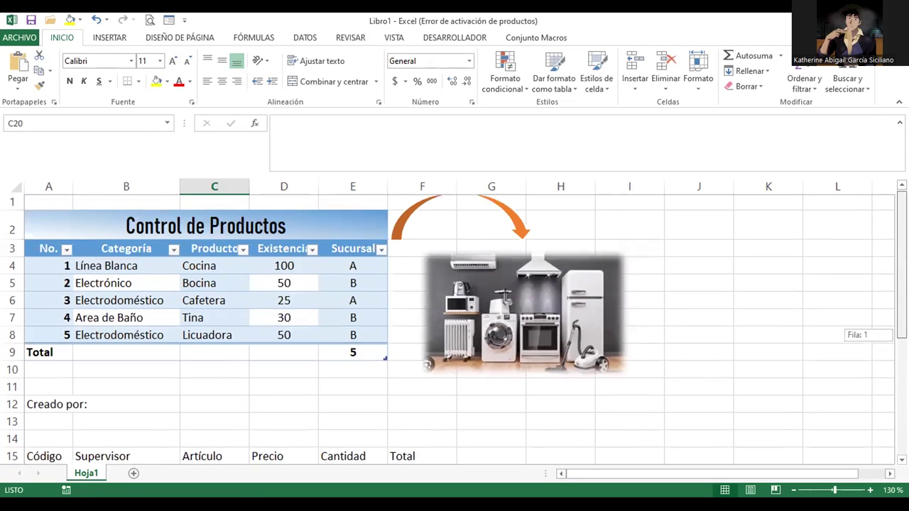
pyautogui.click(153, 277)
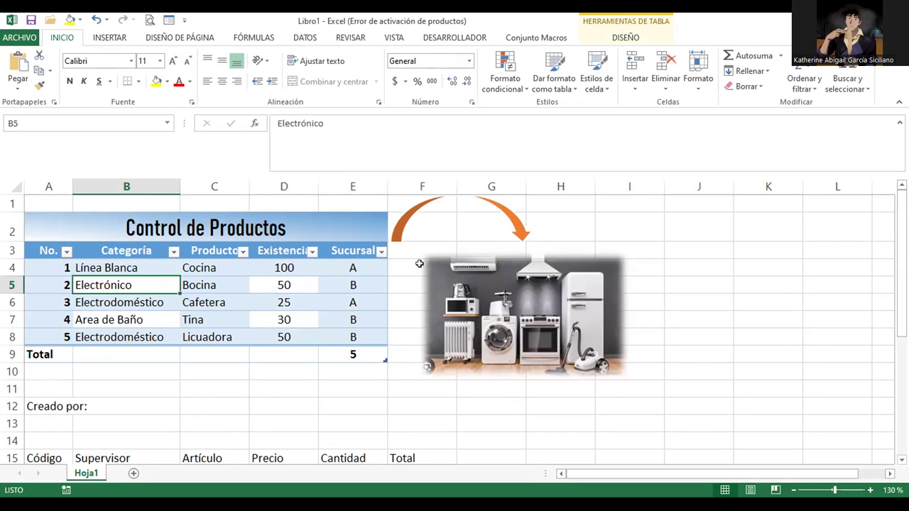
pyautogui.moveTo(902, 231); pyautogui.dragTo(901, 335)
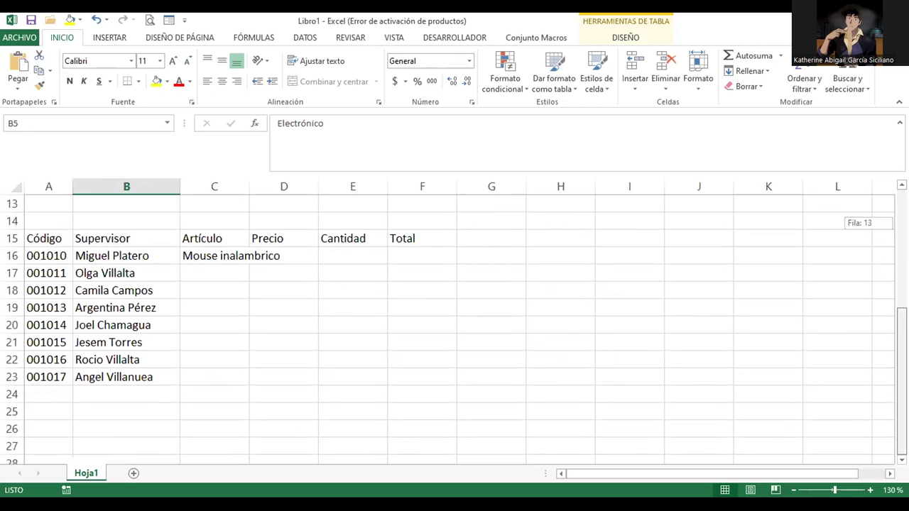
# - Refill the code series 001010–001017 from A16 down to A23
pyautogui.click(48, 252)
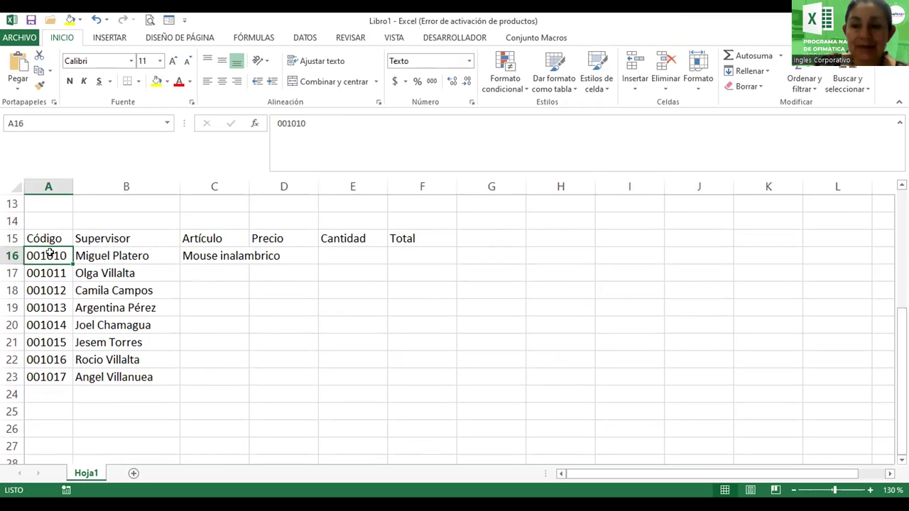
pyautogui.moveTo(50, 252); pyautogui.dragTo(53, 370)
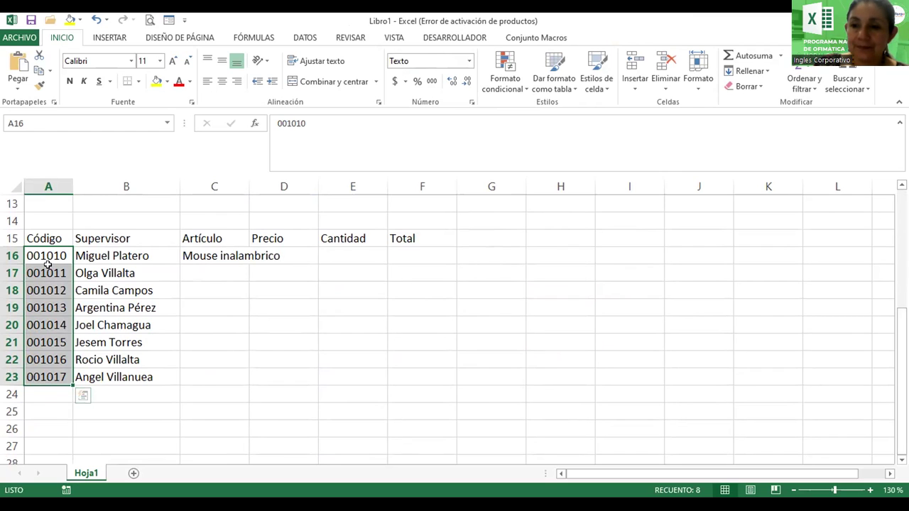
pyautogui.moveTo(47, 261); pyautogui.dragTo(54, 375)
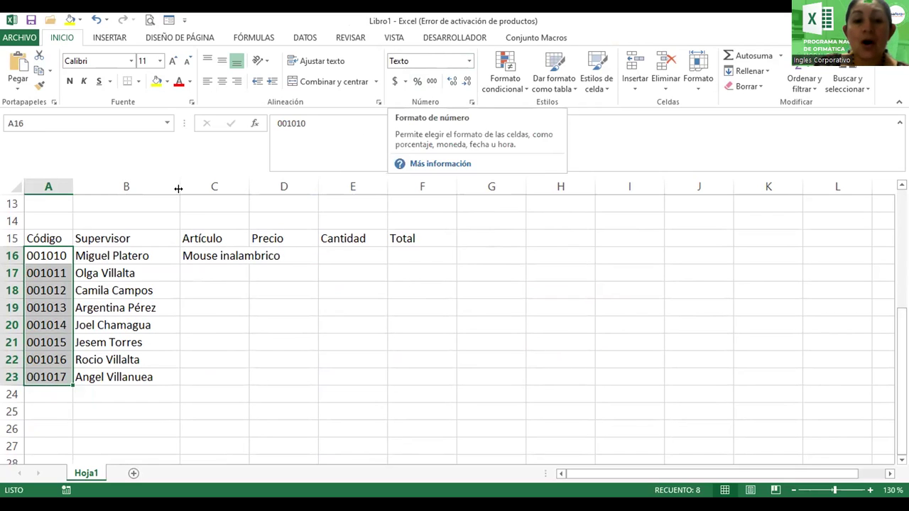
pyautogui.click(47, 257)
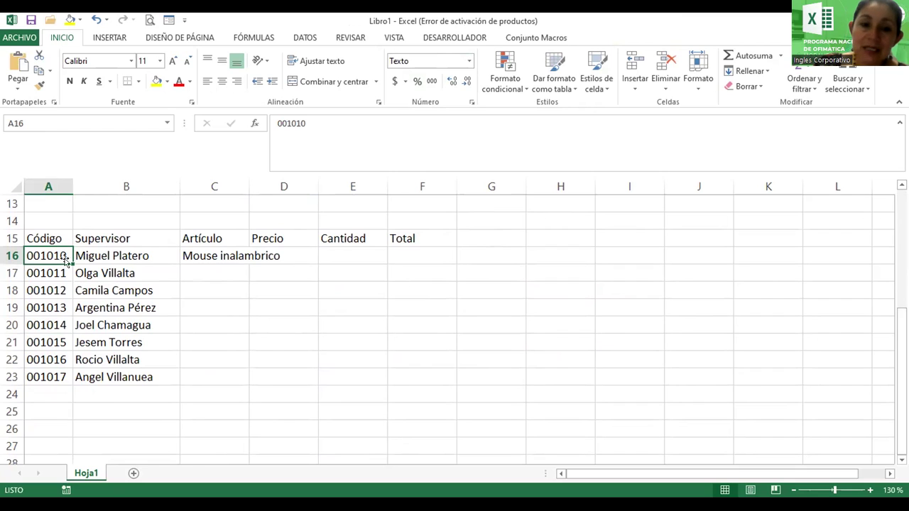
pyautogui.moveTo(69, 267); pyautogui.dragTo(69, 290)
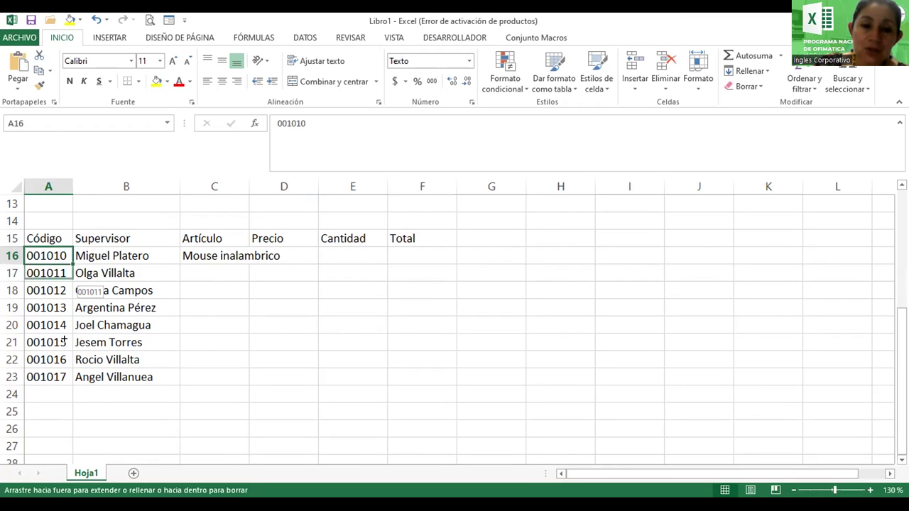
pyautogui.moveTo(64, 381); pyautogui.dragTo(65, 386)
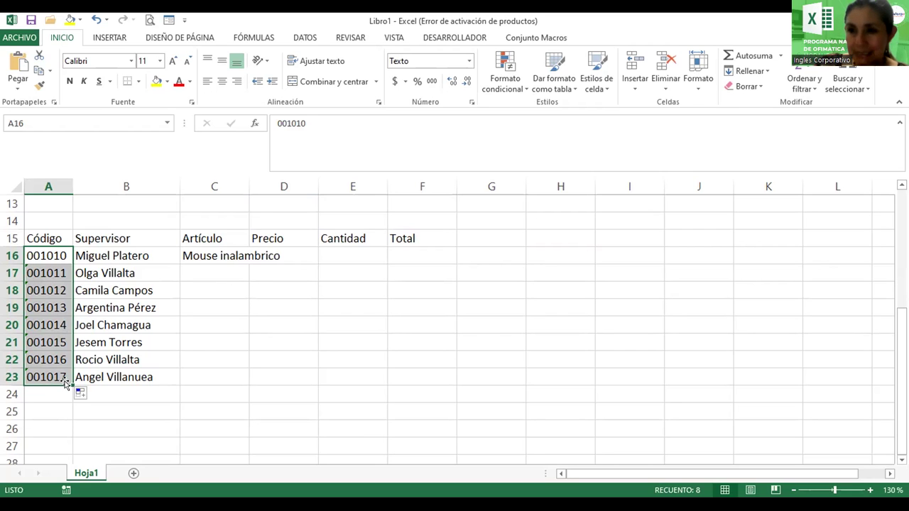
# - Ignore the number-stored-as-text warnings on codes A17:A23
pyautogui.click(35, 270)
pyautogui.moveTo(45, 255); pyautogui.dragTo(49, 376)
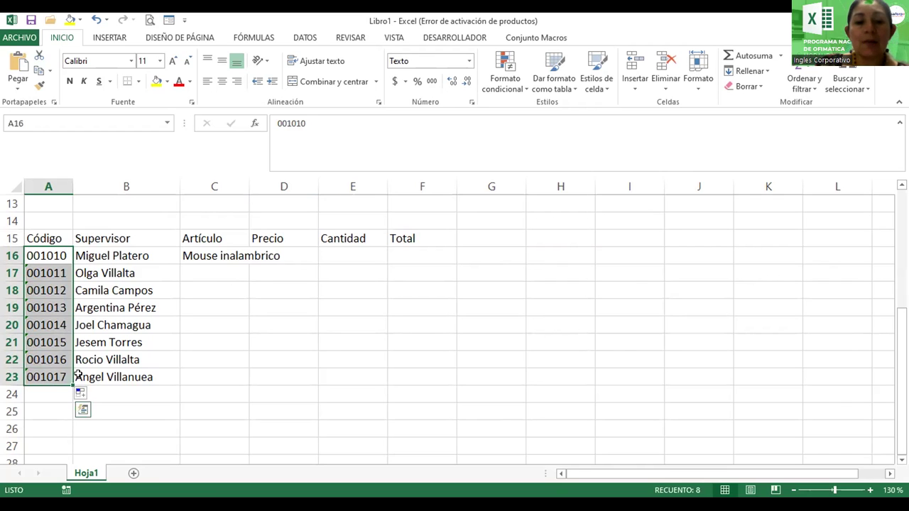
pyautogui.click(46, 273)
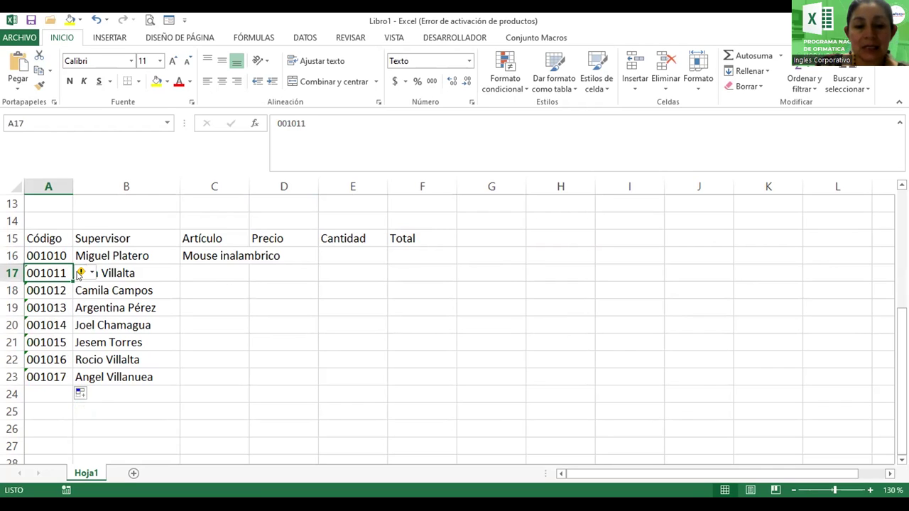
pyautogui.moveTo(46, 270); pyautogui.dragTo(47, 370)
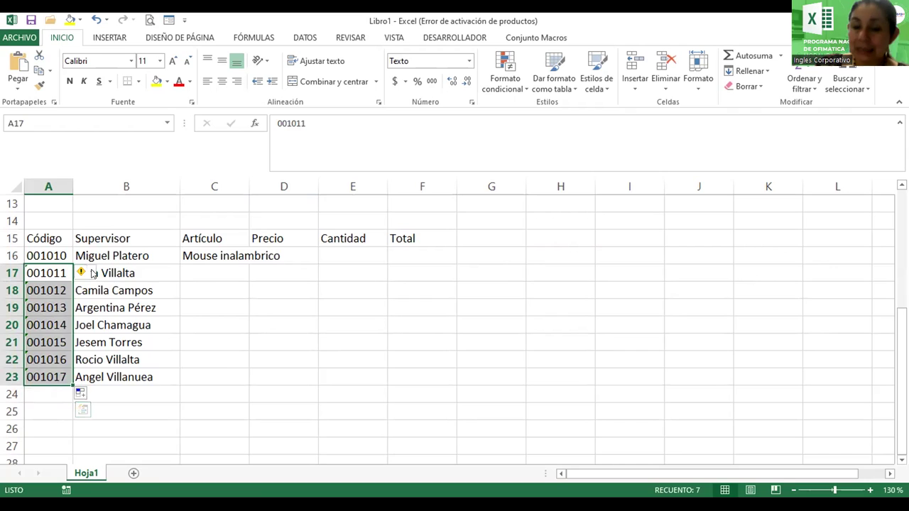
pyautogui.click(92, 274)
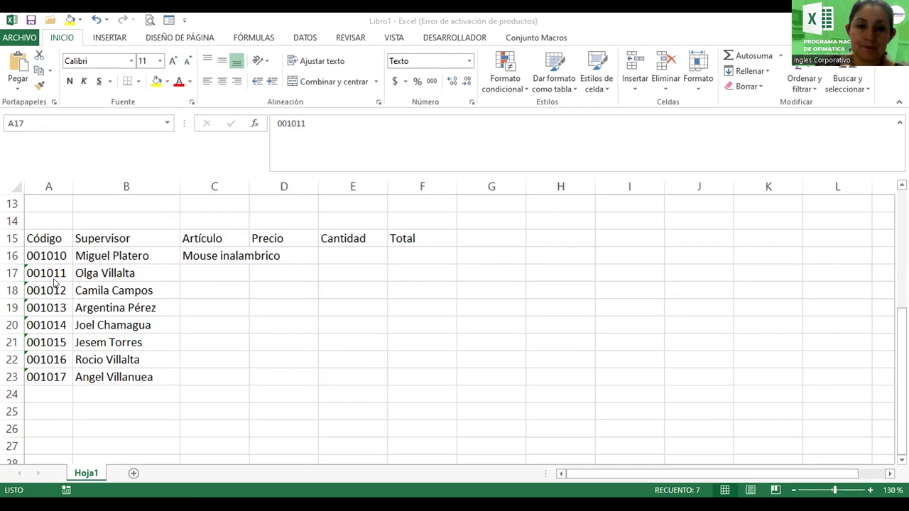
pyautogui.click(90, 273)
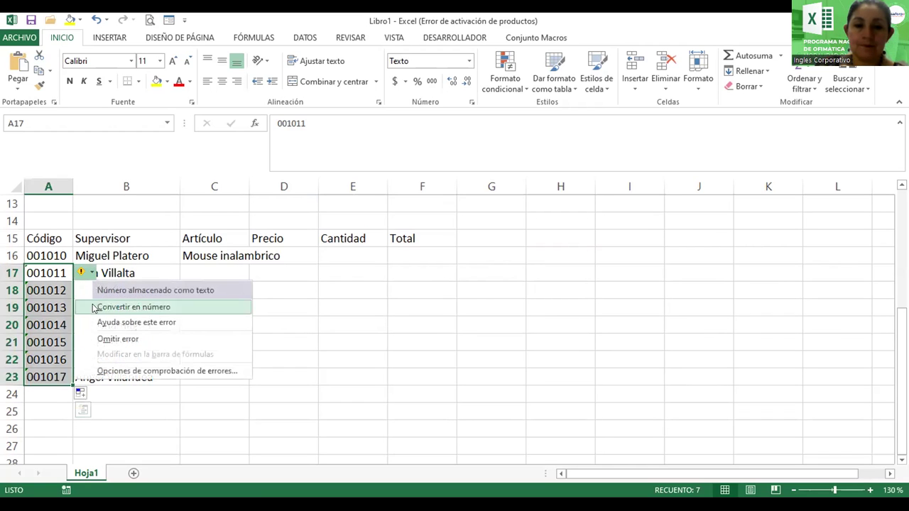
pyautogui.click(92, 336)
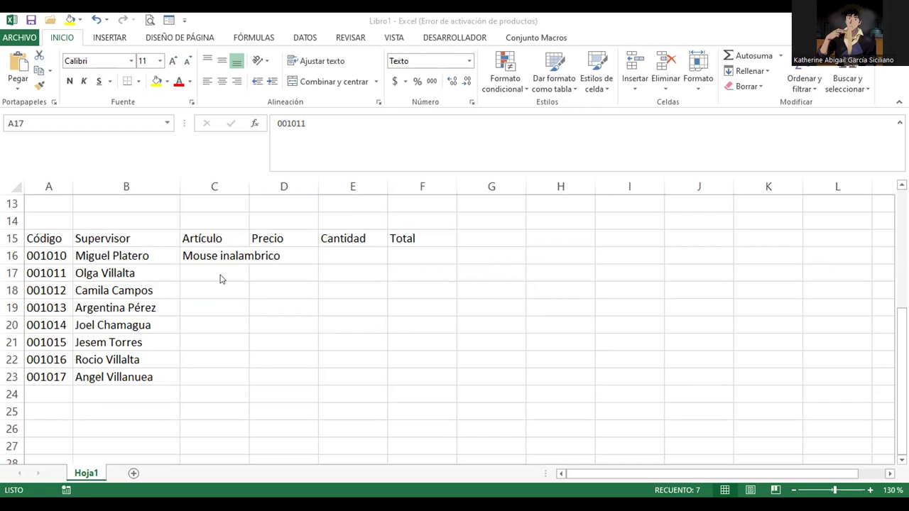
# - Enter the articles Monitor 14", Impresora Lasser and Laptop Dell in C17:C19
pyautogui.press('F2')
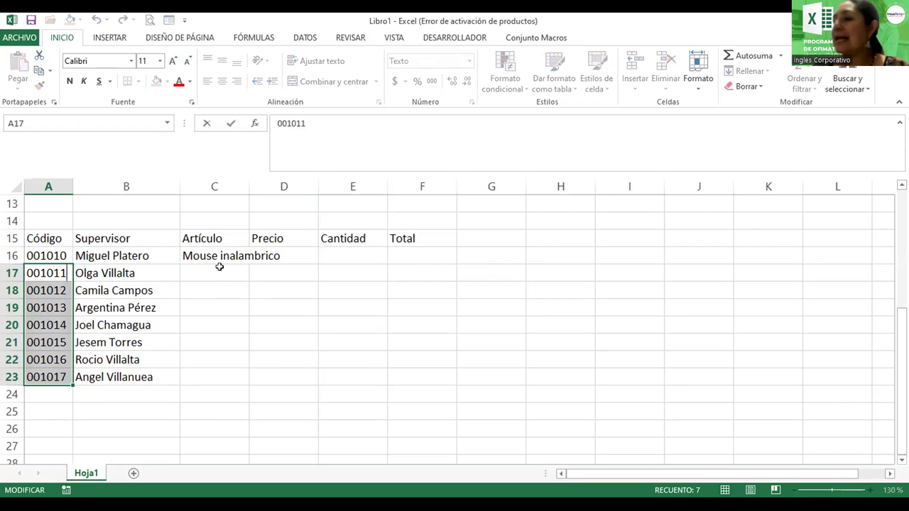
pyautogui.click(219, 266)
pyautogui.write('Monitor 14')
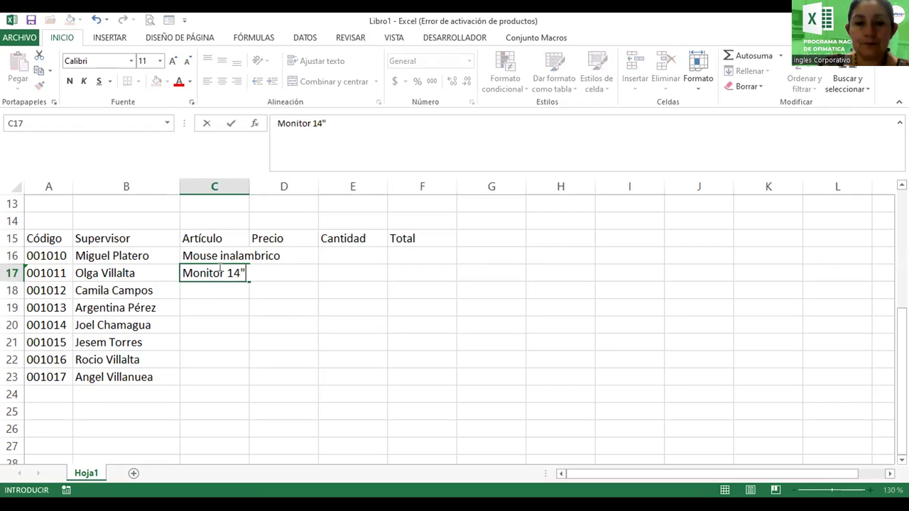
pyautogui.press('Return')
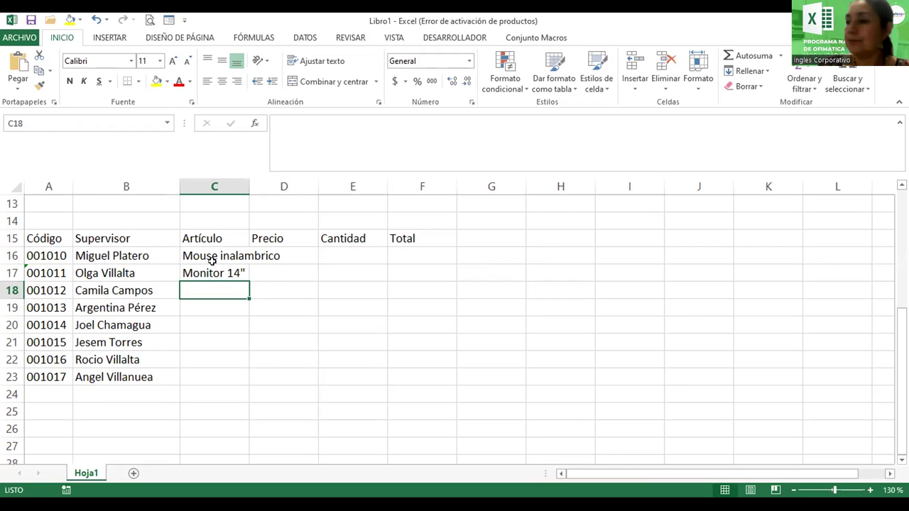
pyautogui.write('I')
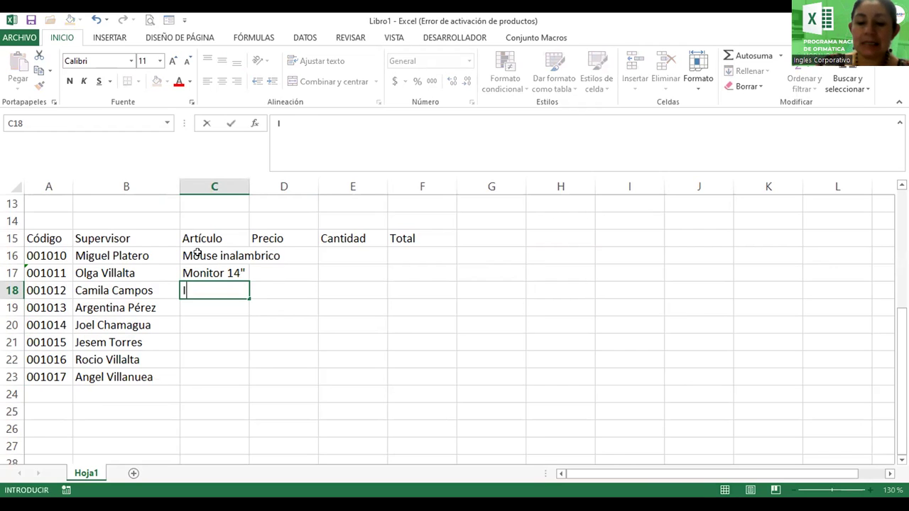
pyautogui.write('mmpres')
pyautogui.press('BackSpace')
pyautogui.press('BackSpace')
pyautogui.press('BackSpace')
# - Enter the speaker (Bocina), Lápiz óptico, Teclado inalambrico and Soporte de Laptop in C20:C23
pyautogui.press('BackSpace')
pyautogui.write('presora Lasser')
pyautogui.press('Return')
pyautogui.write('Laptop Dell')
pyautogui.press('Return')
pyautogui.write('C')
pyautogui.press('BackSpace')
pyautogui.write('Bocina con l')
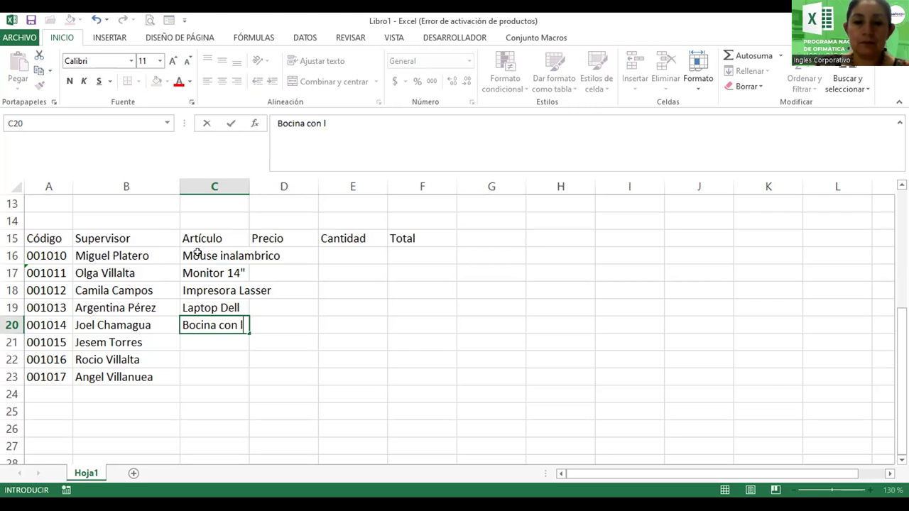
pyautogui.press('BackSpace')
pyautogui.write('Bue')
pyautogui.press('BackSpace')
pyautogui.press('BackSpace')
pyautogui.write('lue')
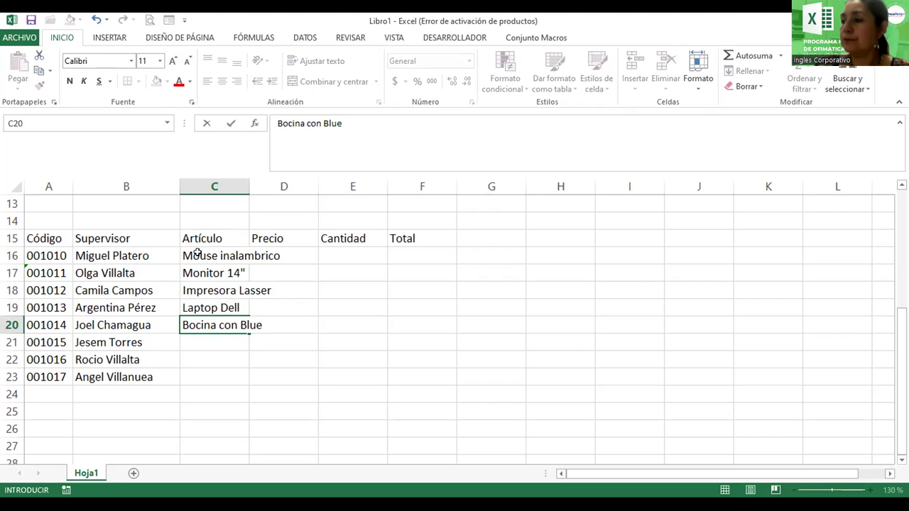
pyautogui.write('thoo')
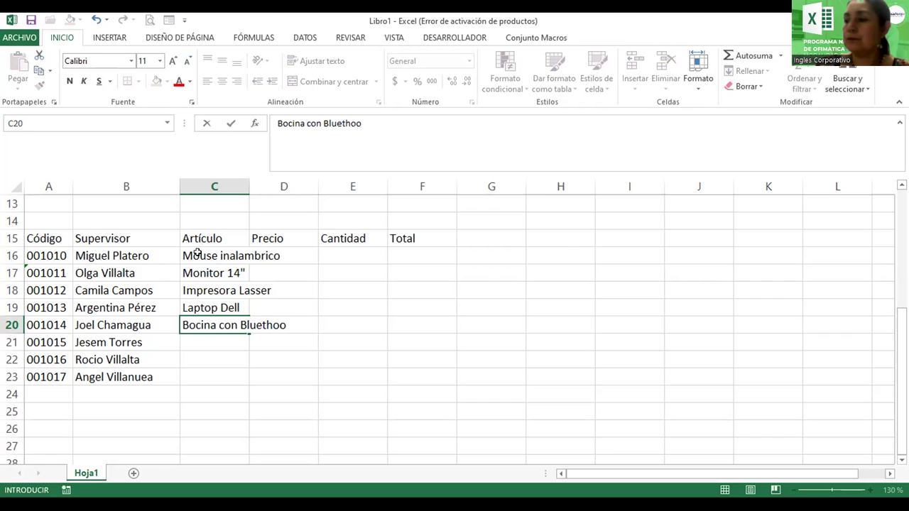
pyautogui.press('Return')
pyautogui.write('La')
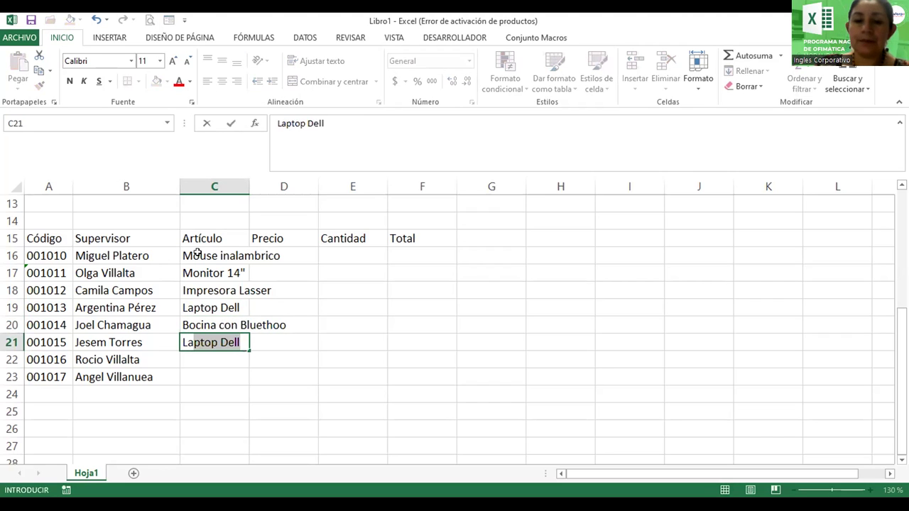
pyautogui.press('BackSpace')
pyautogui.press('BackSpace')
pyautogui.write('ápo')
pyautogui.press('BackSpace')
pyautogui.write('iz ó')
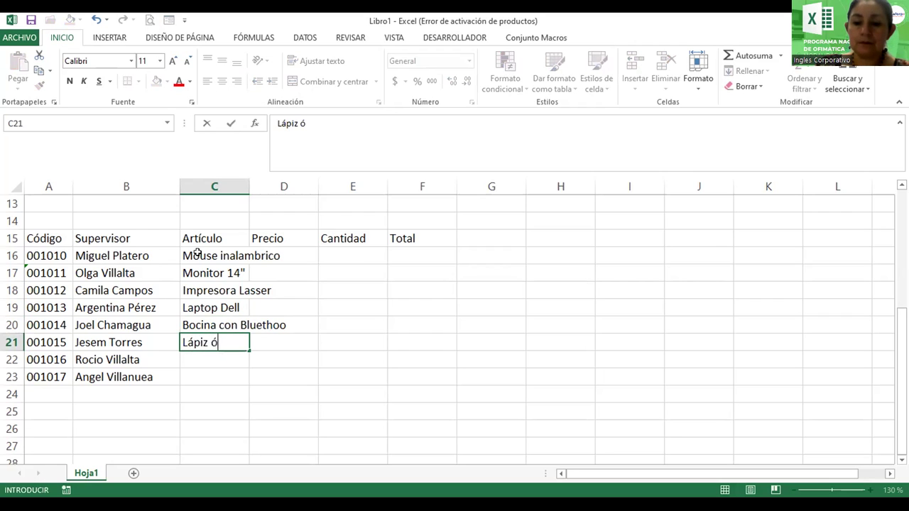
pyautogui.write('ptico')
pyautogui.press('Return')
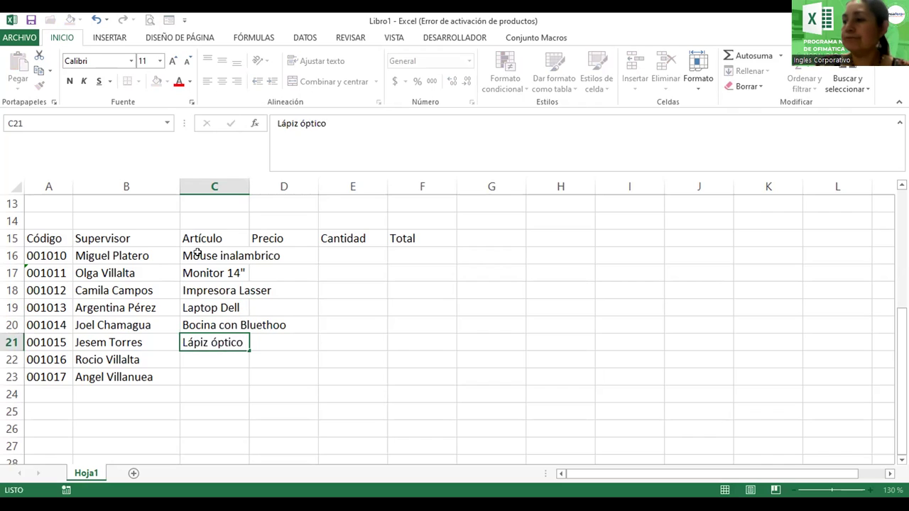
pyautogui.write('Teclado inalambrico')
pyautogui.press('Return')
pyautogui.write('S')
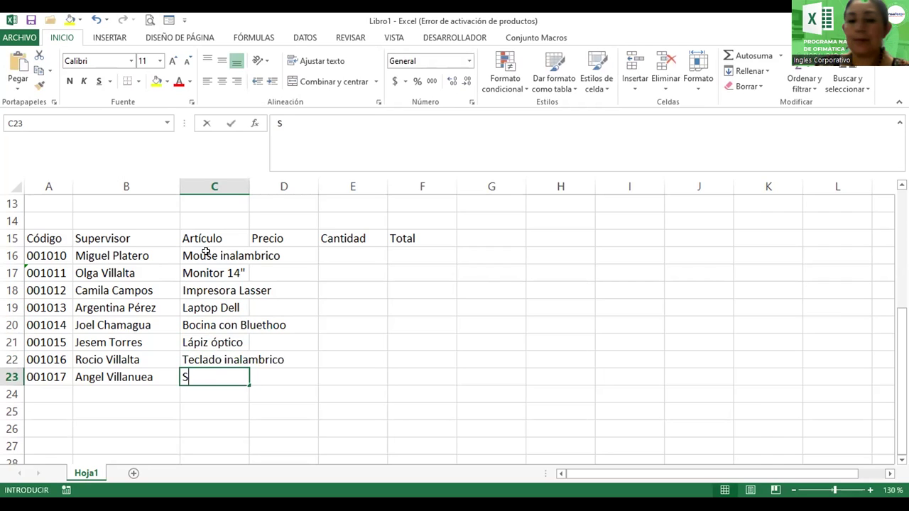
pyautogui.write('oporte de Laptop')
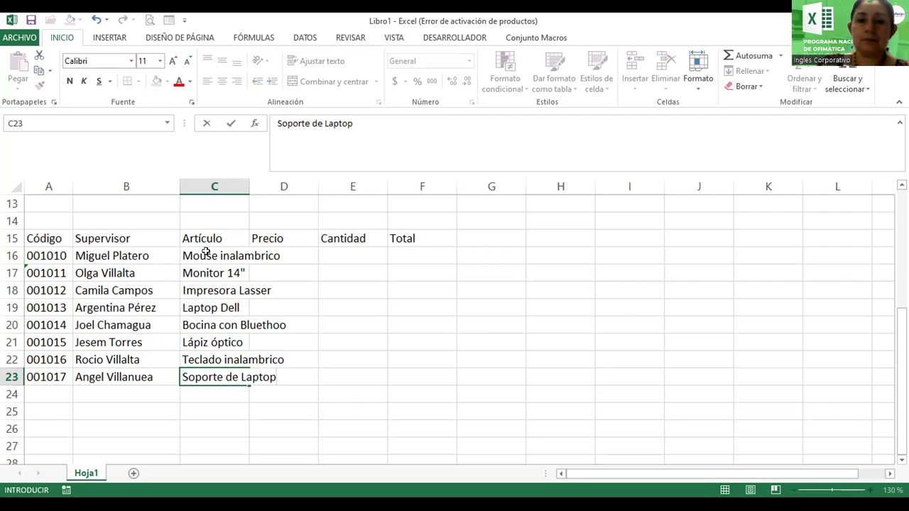
pyautogui.click(316, 270)
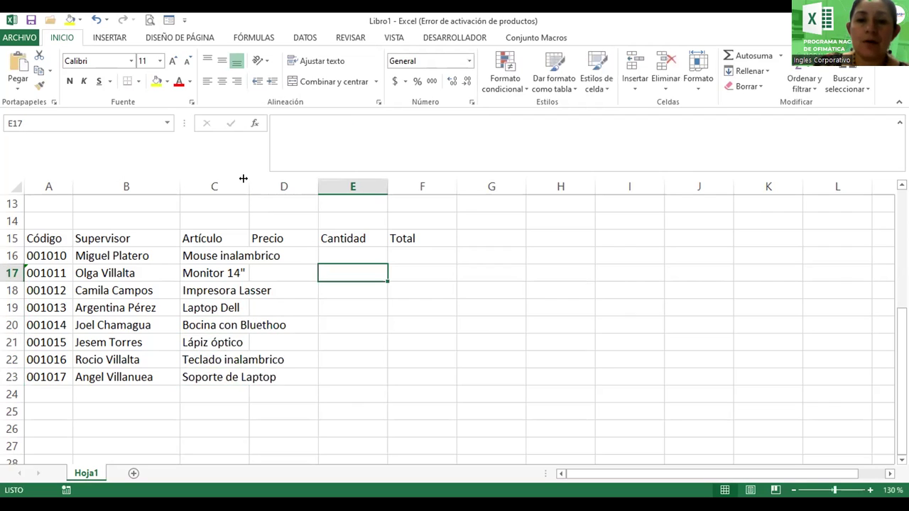
# - Widen the Artículo column and enter prices 12 and 125 in D16:D17
pyautogui.moveTo(243, 179); pyautogui.dragTo(292, 187)
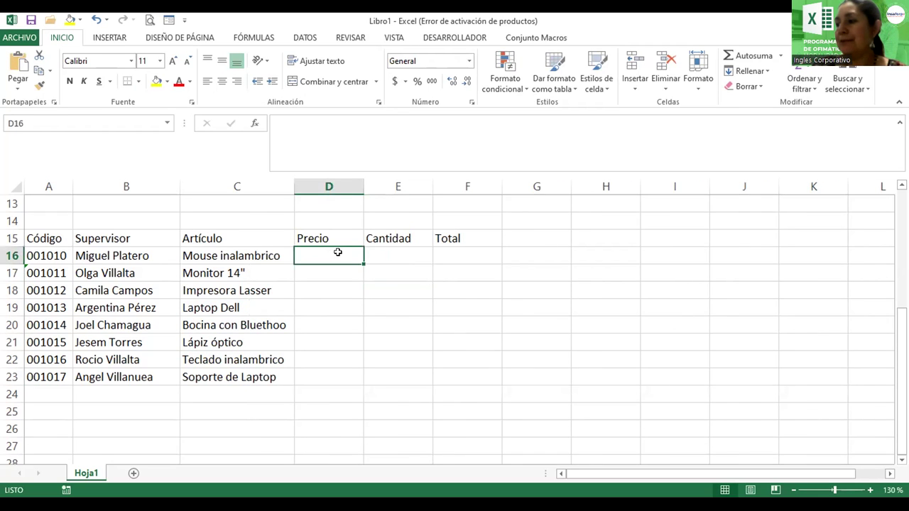
pyautogui.write('12')
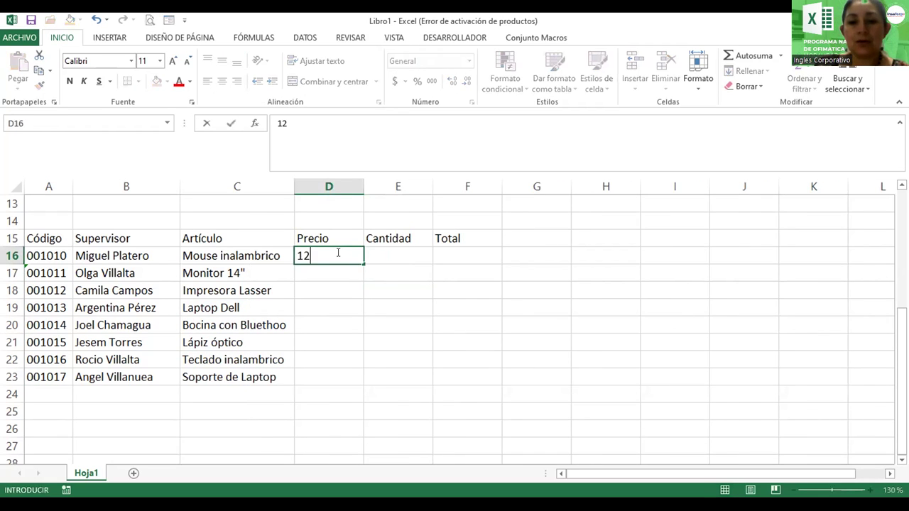
pyautogui.press('Return')
pyautogui.write('125')
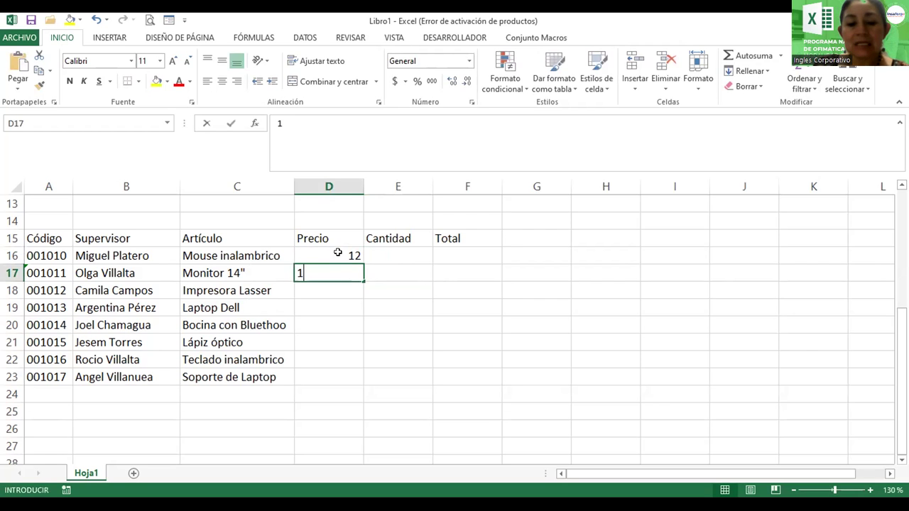
pyautogui.press('Return')
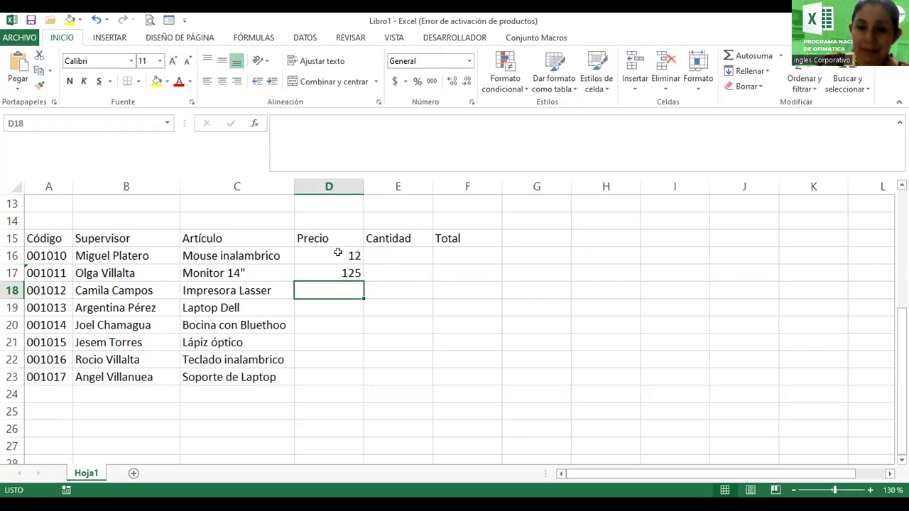
# - Apply the Accounting currency format to D16:F23
pyautogui.click(327, 254)
pyautogui.moveTo(327, 253)
pyautogui.mouseDown()
pyautogui.moveTo(446, 389)
pyautogui.moveTo(450, 374)
pyautogui.mouseUp()
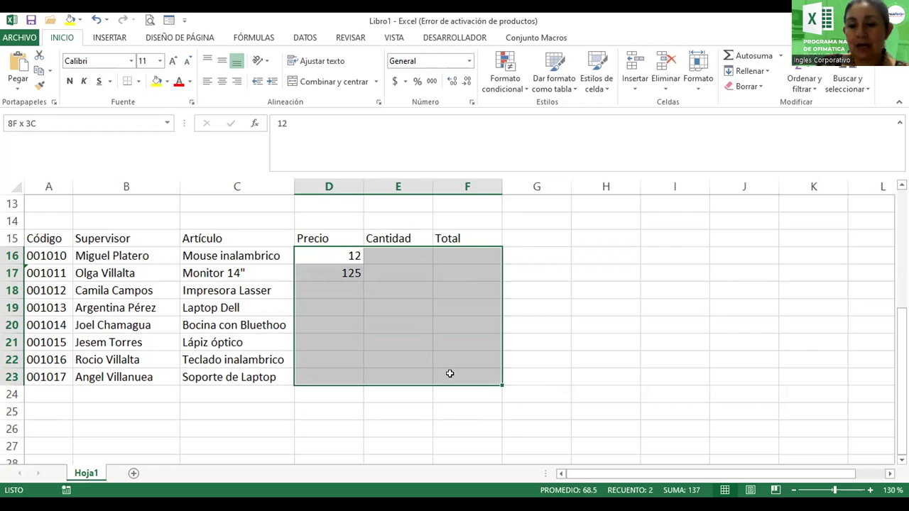
pyautogui.click(396, 82)
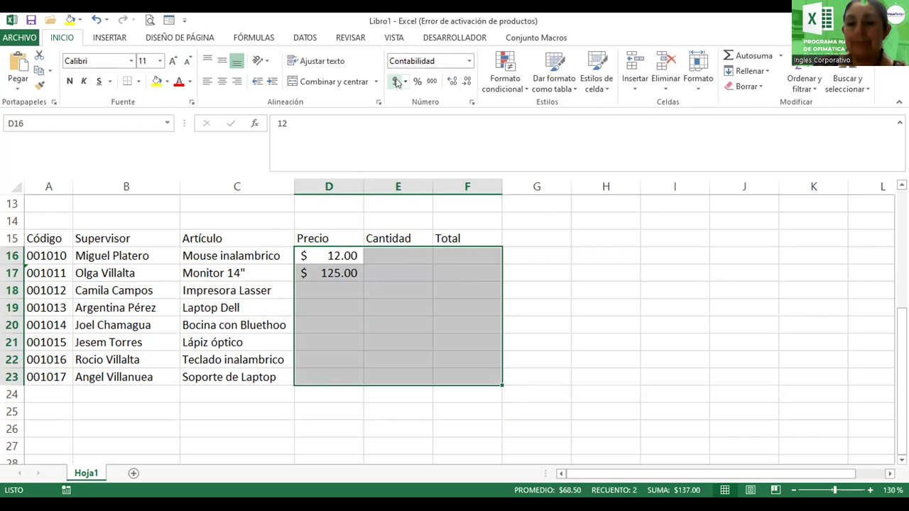
pyautogui.click(452, 255)
pyautogui.write('=')
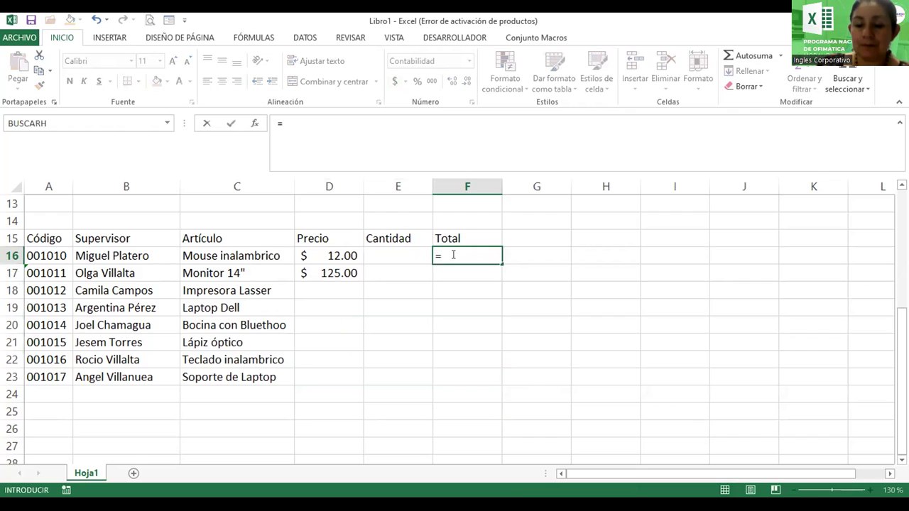
pyautogui.click(322, 253)
pyautogui.write('+')
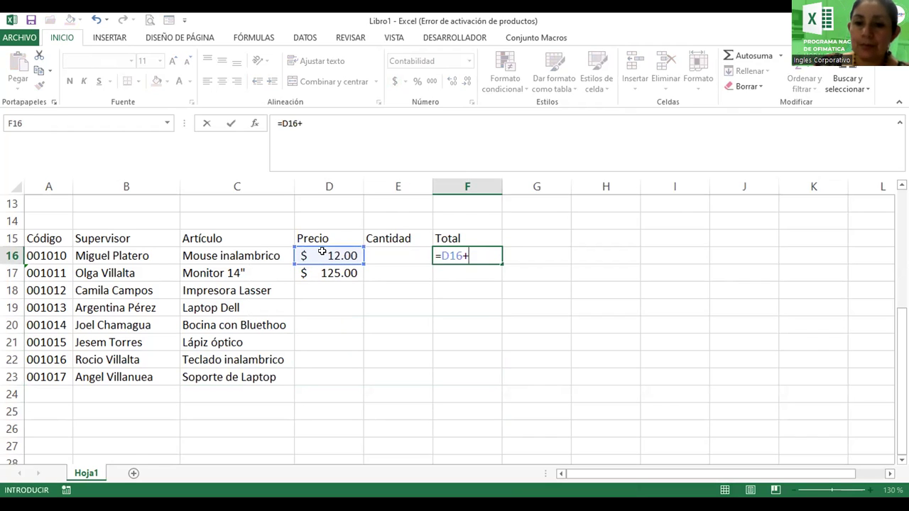
pyautogui.press('BackSpace')
pyautogui.write('+')
pyautogui.press('BackSpace')
pyautogui.write('*')
pyautogui.click(377, 255)
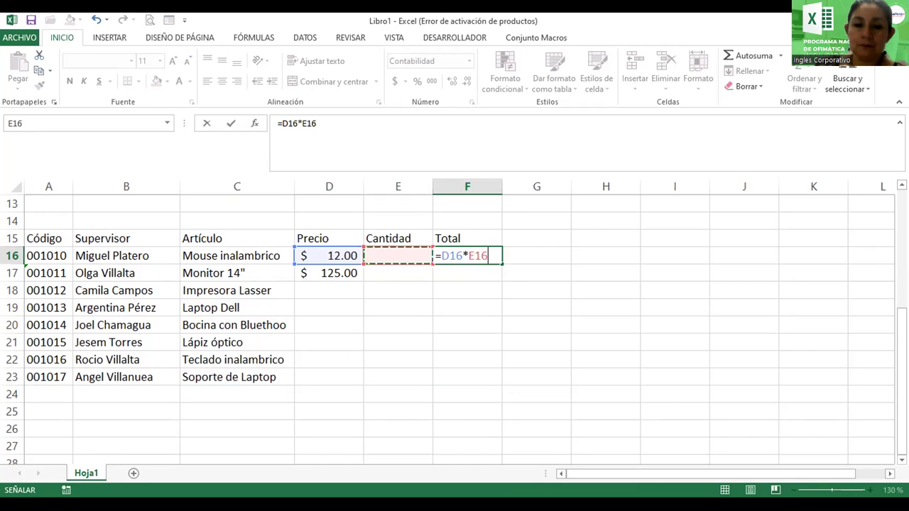
pyautogui.press('Return')
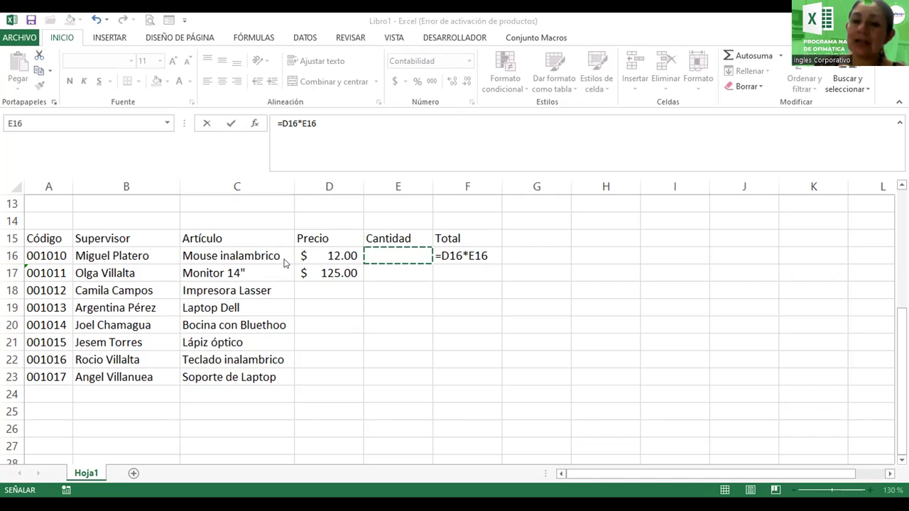
pyautogui.press('F2')
pyautogui.press('Escape')
# - Set the quantity in E16 to 5
pyautogui.click(398, 255)
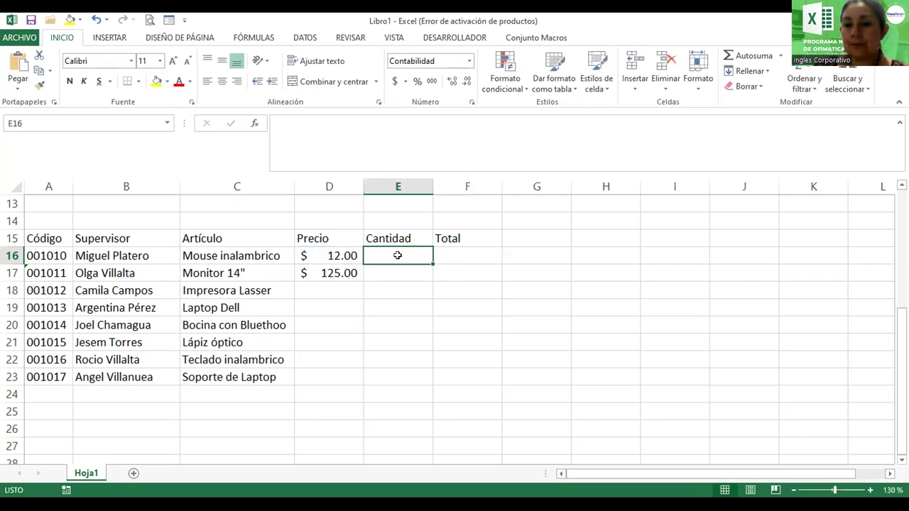
pyautogui.press('F5')
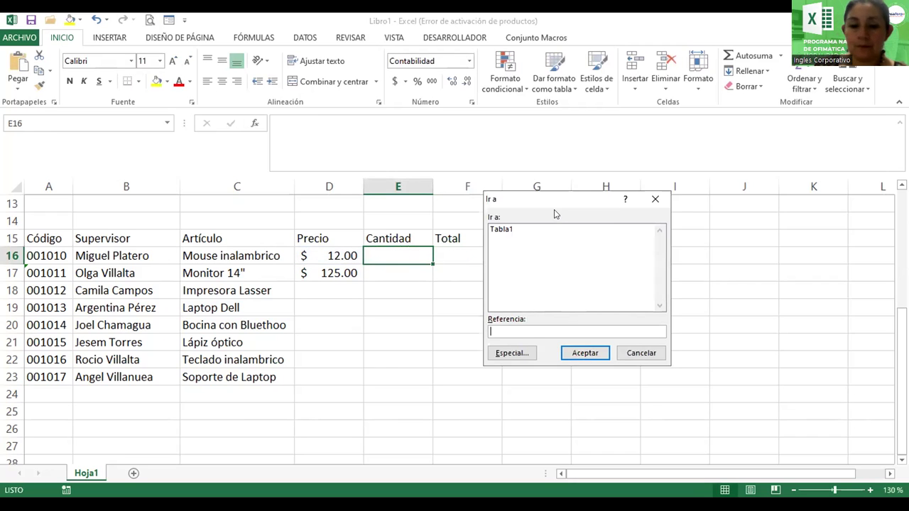
pyautogui.press('Escape')
pyautogui.write('5')
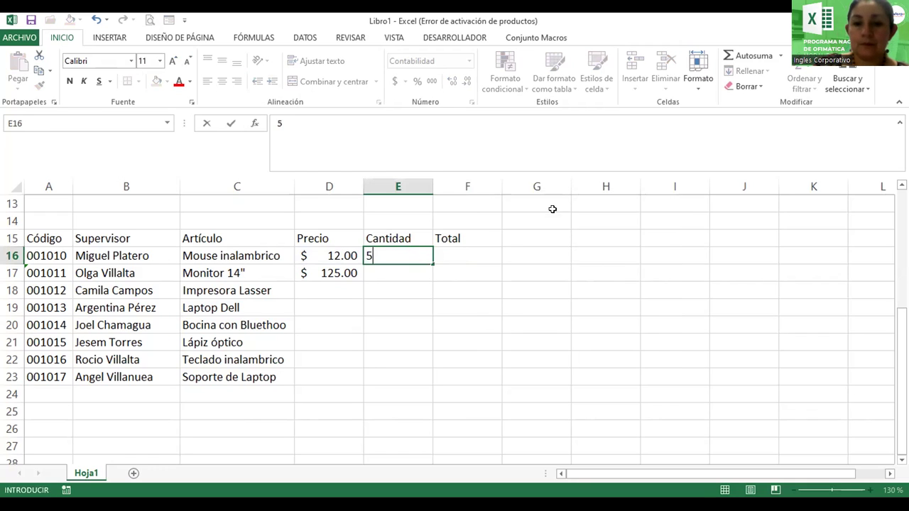
pyautogui.press('Return')
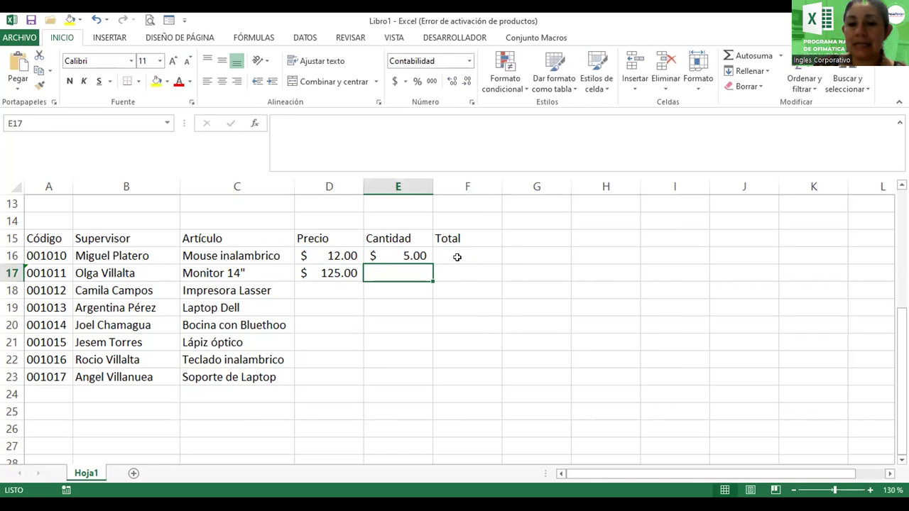
# - Build the Total formula =D16*E16 in F16
pyautogui.click(458, 255)
pyautogui.write('==')
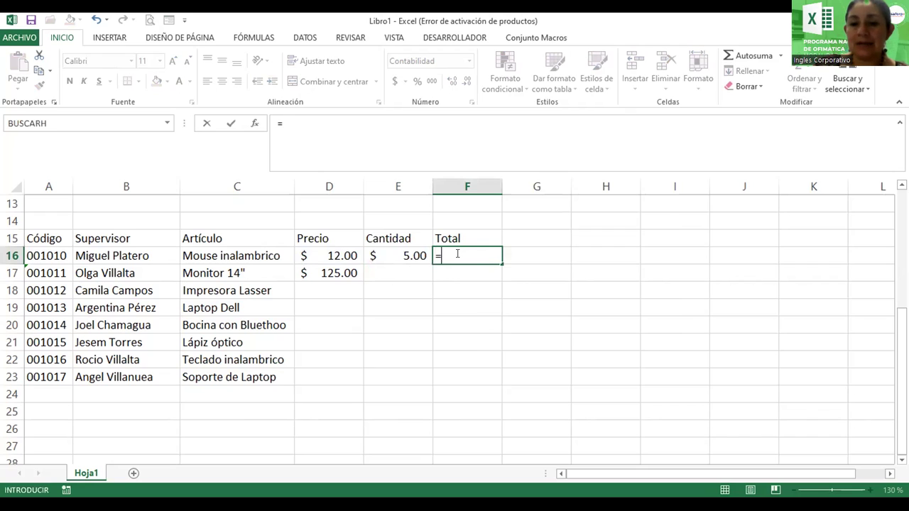
pyautogui.click(328, 256)
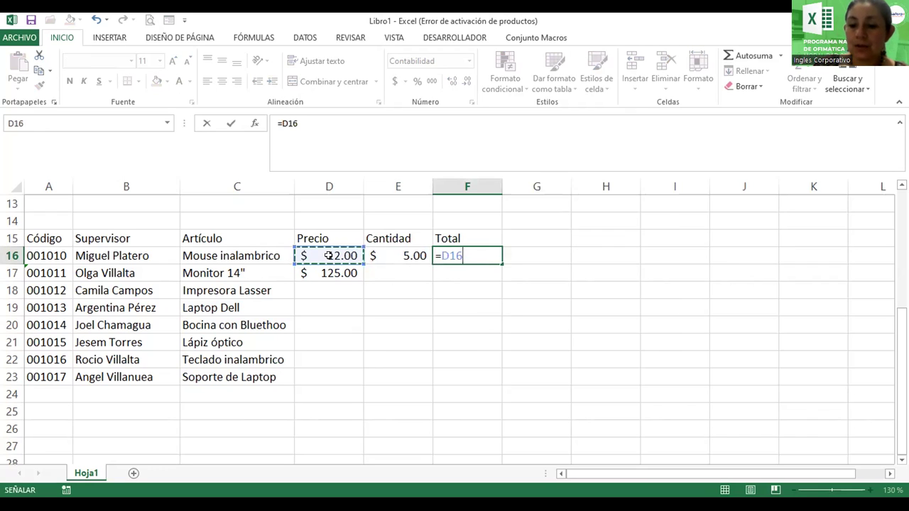
pyautogui.write('*')
pyautogui.click(373, 253)
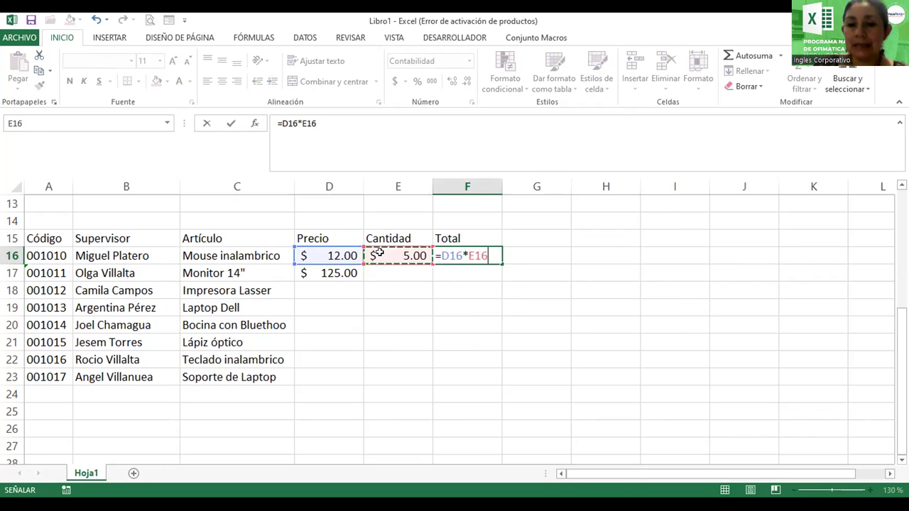
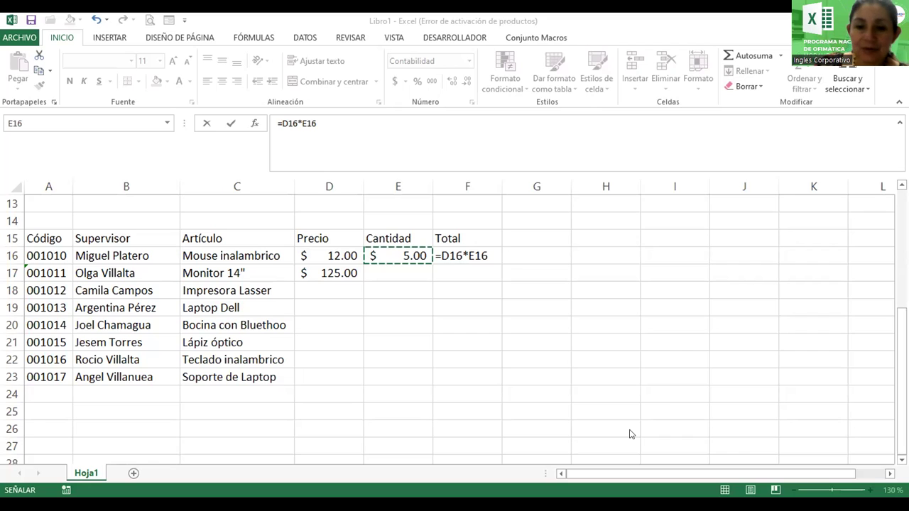
# - Commit the F16 Total formula, then format E16:E23 as General numbers, centred and bold
pyautogui.press('Return')
pyautogui.click(405, 256)
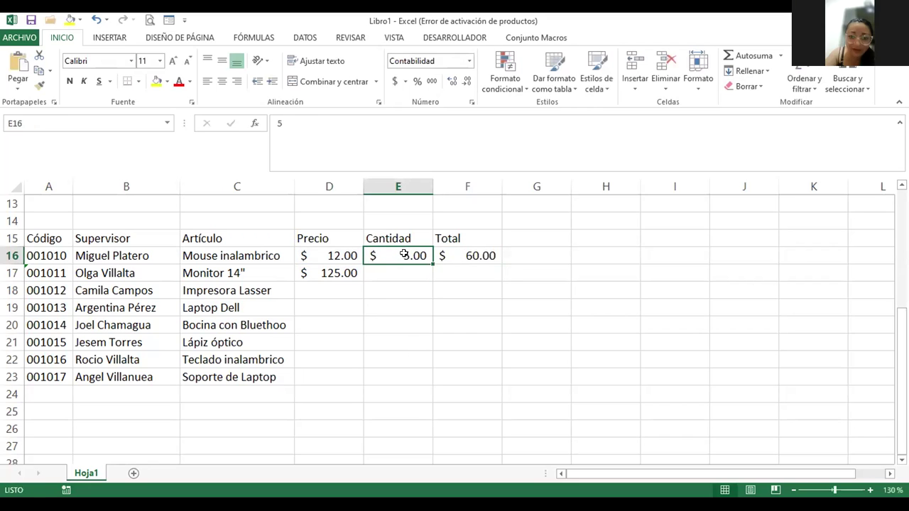
pyautogui.moveTo(405, 255); pyautogui.dragTo(412, 375)
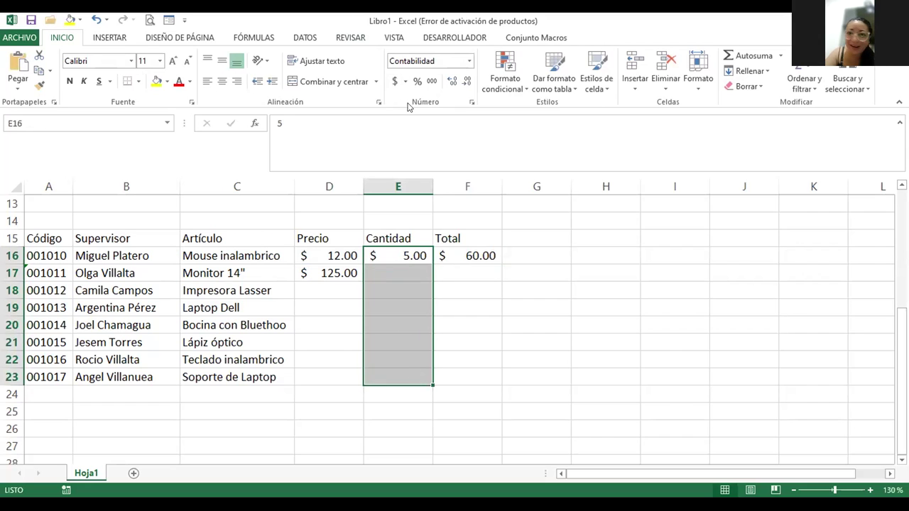
pyautogui.click(468, 63)
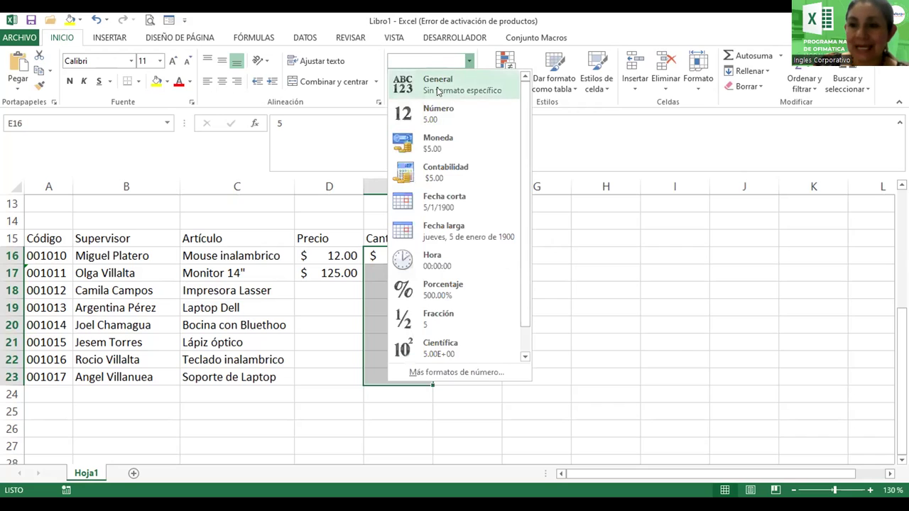
pyautogui.click(447, 81)
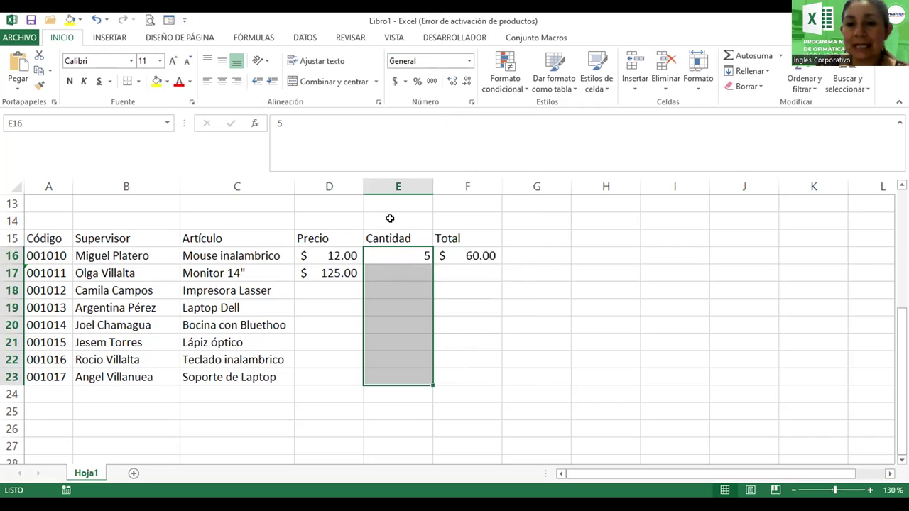
pyautogui.click(222, 81)
pyautogui.click(70, 81)
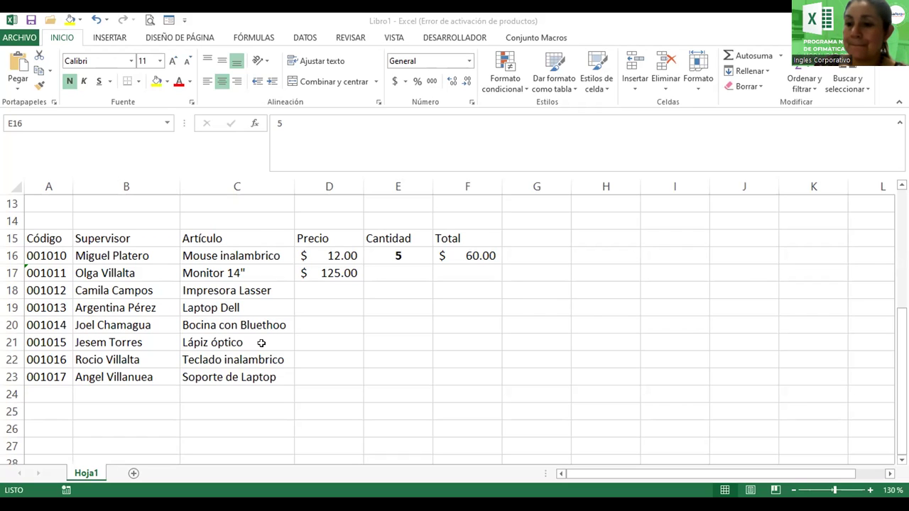
# - Enter the prices 87, 650 and 45 in D18:D20
pyautogui.click(323, 286)
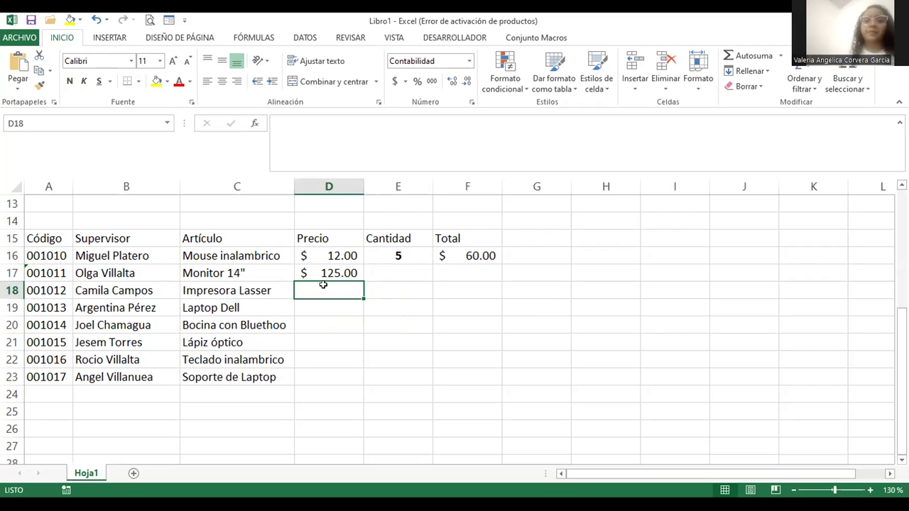
pyautogui.write('87')
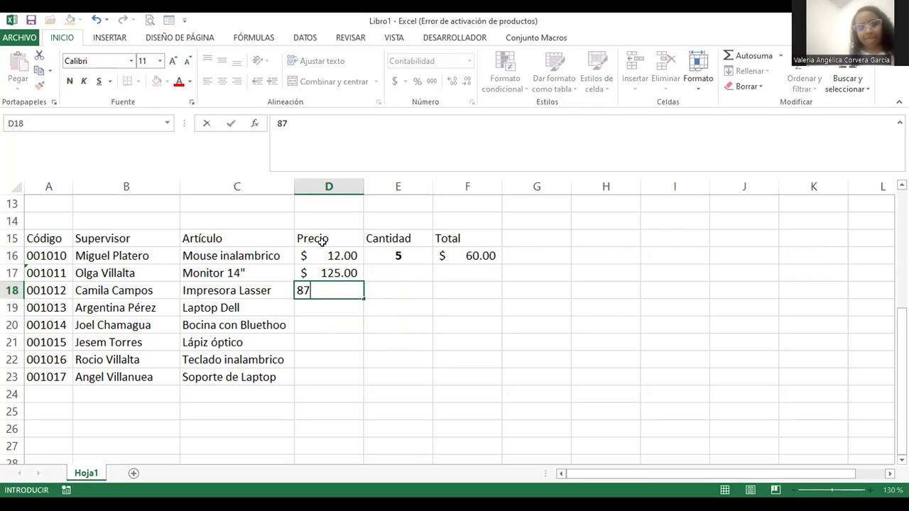
pyautogui.press('Return')
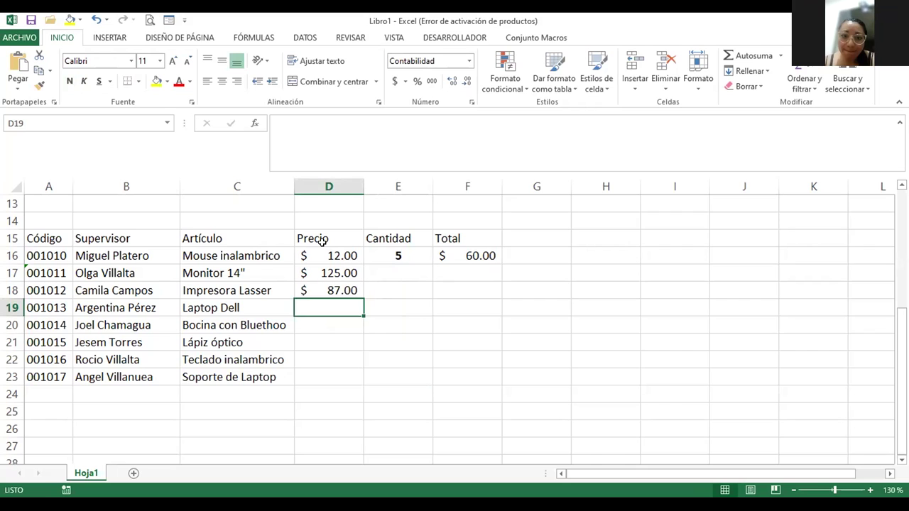
pyautogui.write('650')
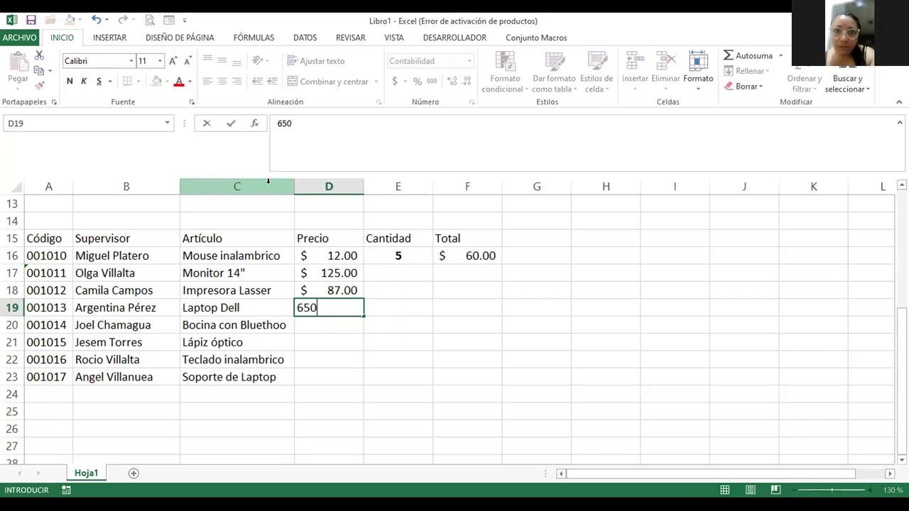
pyautogui.press('Return')
pyautogui.write('45')
pyautogui.press('Return')
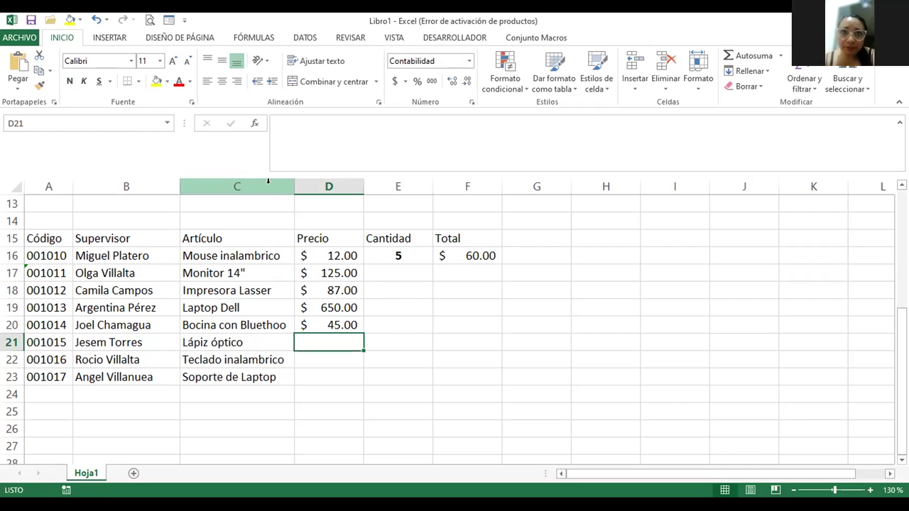
# - Enter the prices 56, 25 and 15 in D21:D23
pyautogui.write('56')
pyautogui.press('Return')
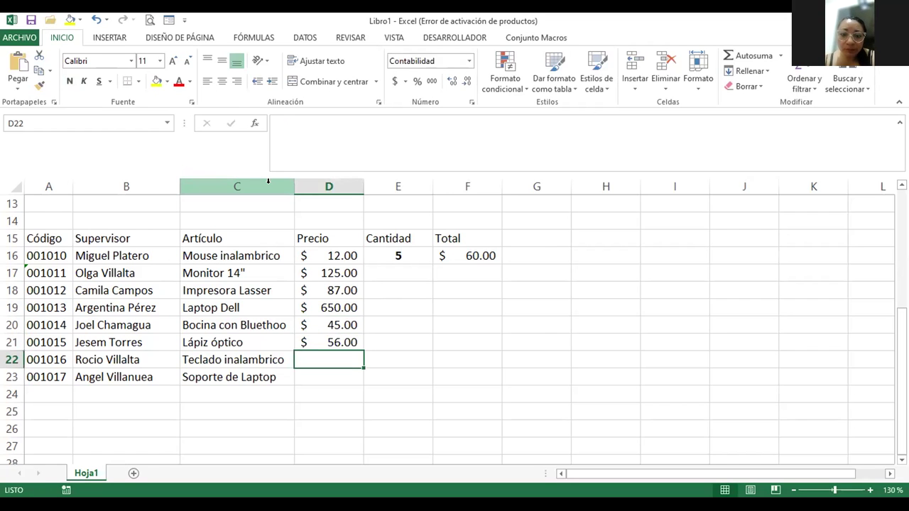
pyautogui.write('25')
pyautogui.press('Return')
pyautogui.write('15')
pyautogui.press('Return')
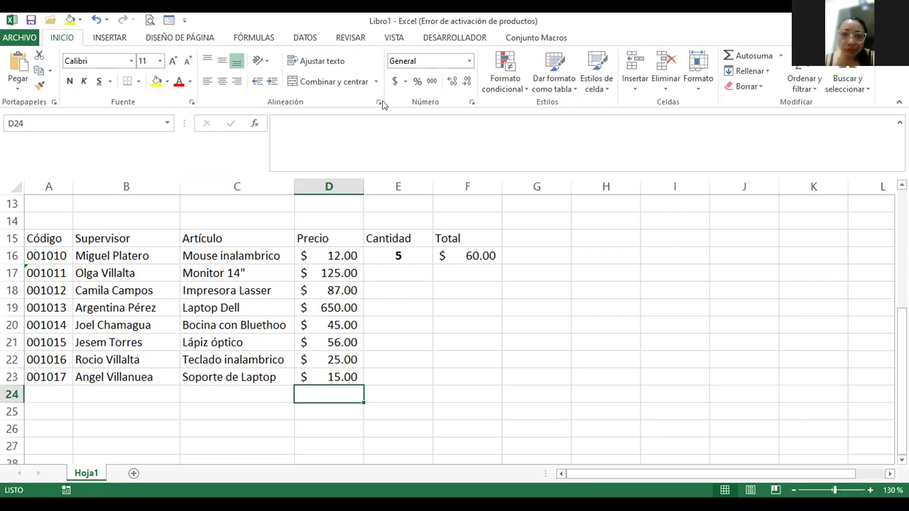
pyautogui.click(389, 272)
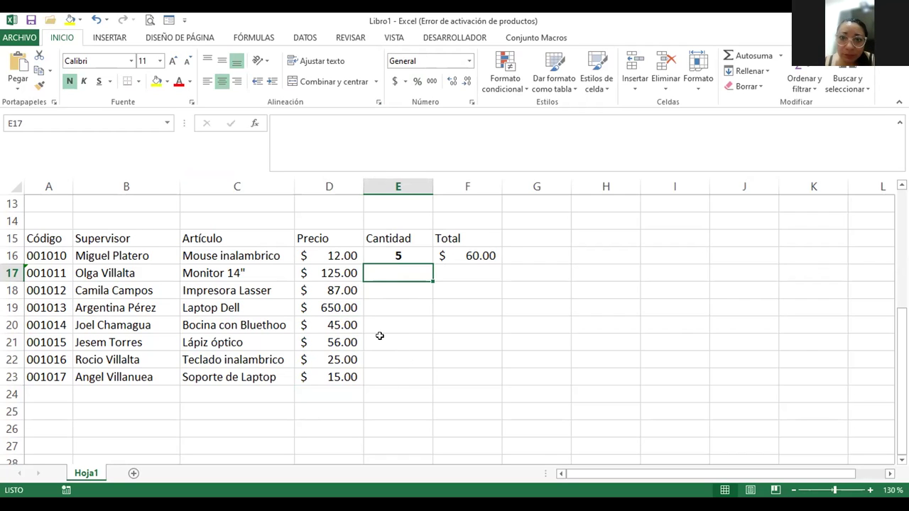
# - Enter quantity 3 in E17 and fill the F16 Total formula down to F23
pyautogui.write('3')
pyautogui.press('Return')
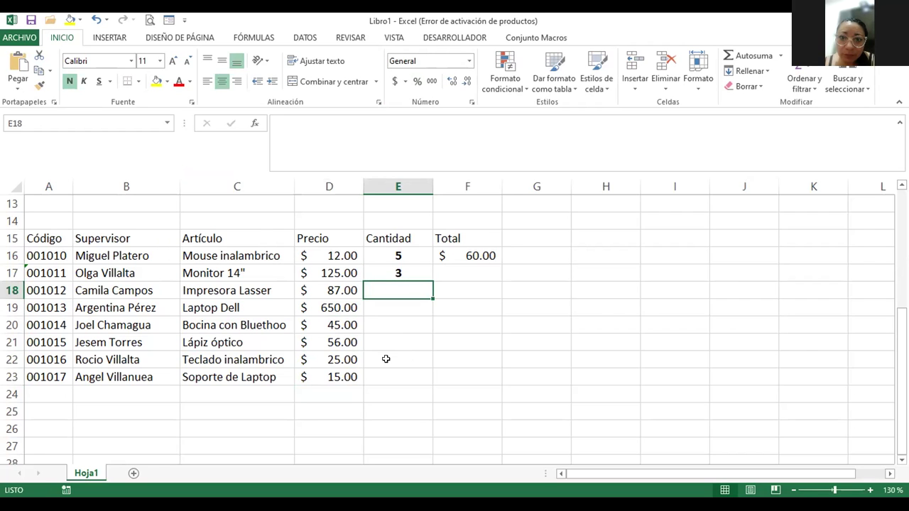
pyautogui.click(485, 246)
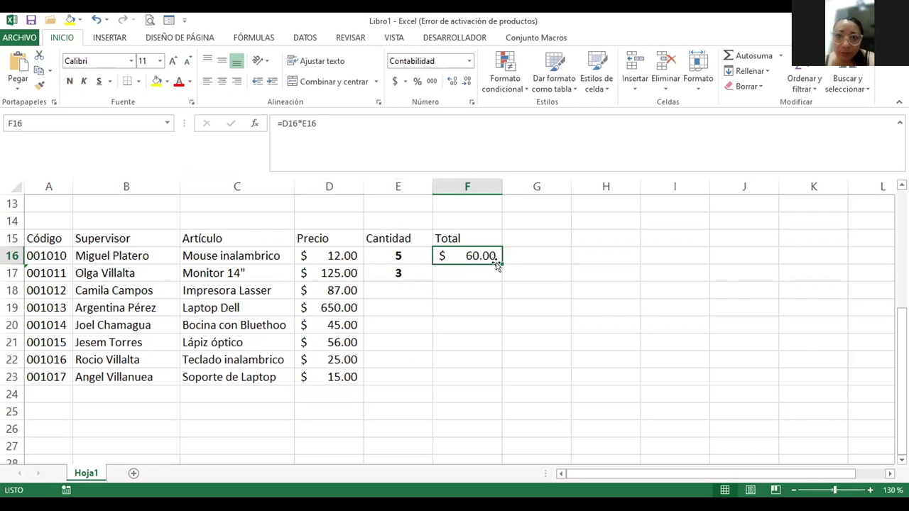
pyautogui.moveTo(502, 264); pyautogui.dragTo(497, 384)
# - Enter the quantities 2, 3, 3, 2, 1 and 3 in E18:E23
pyautogui.click(405, 289)
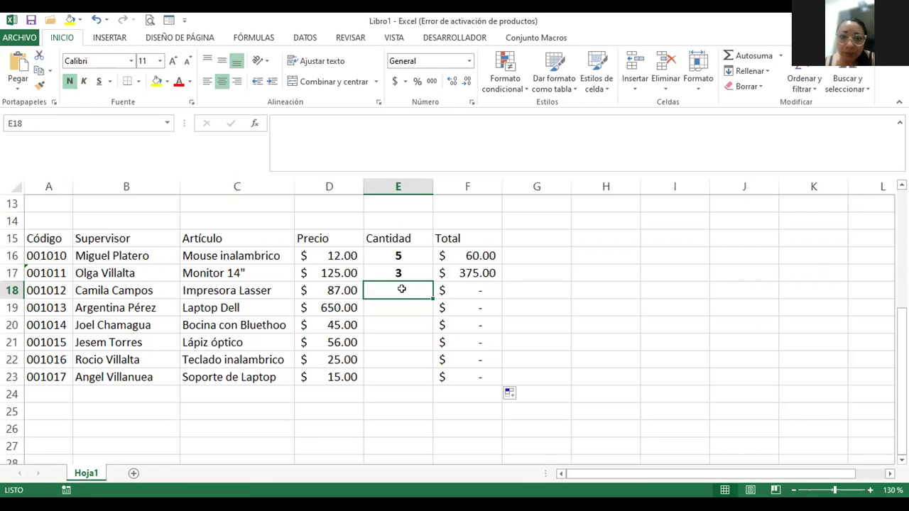
pyautogui.write('2')
pyautogui.press('Return')
pyautogui.write('3')
pyautogui.press('Return')
pyautogui.write('3')
pyautogui.press('Return')
pyautogui.write('2')
pyautogui.press('Return')
pyautogui.write('1')
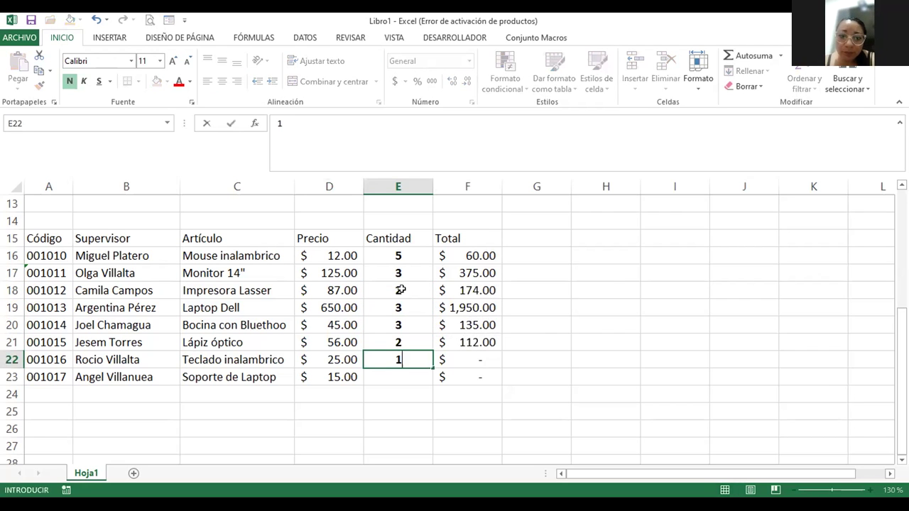
pyautogui.press('Return')
pyautogui.write('3')
pyautogui.press('Return')
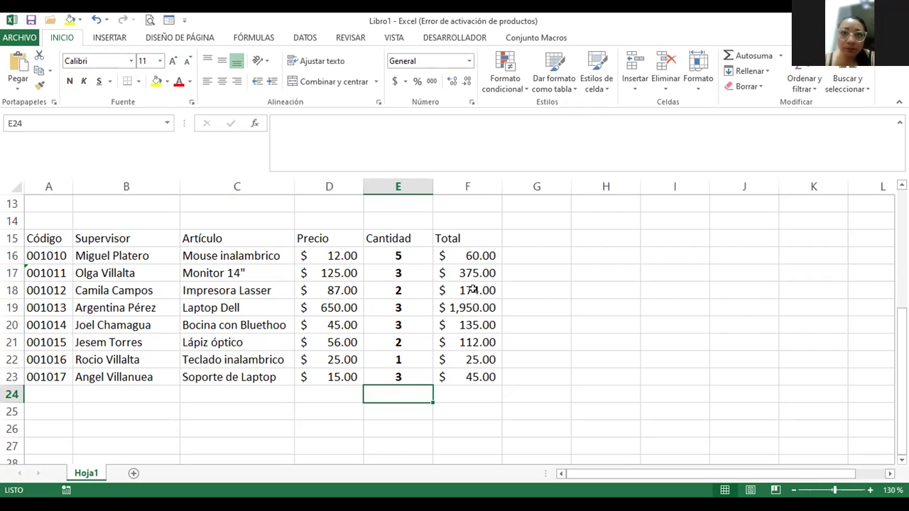
# - Centre the headings in A15:F15, Código through Total
pyautogui.moveTo(50, 239); pyautogui.dragTo(435, 239)
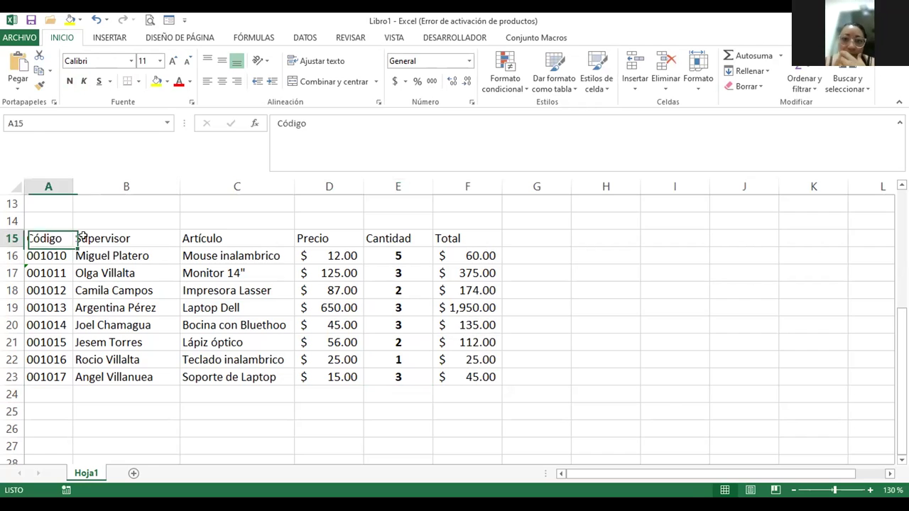
pyautogui.click(221, 82)
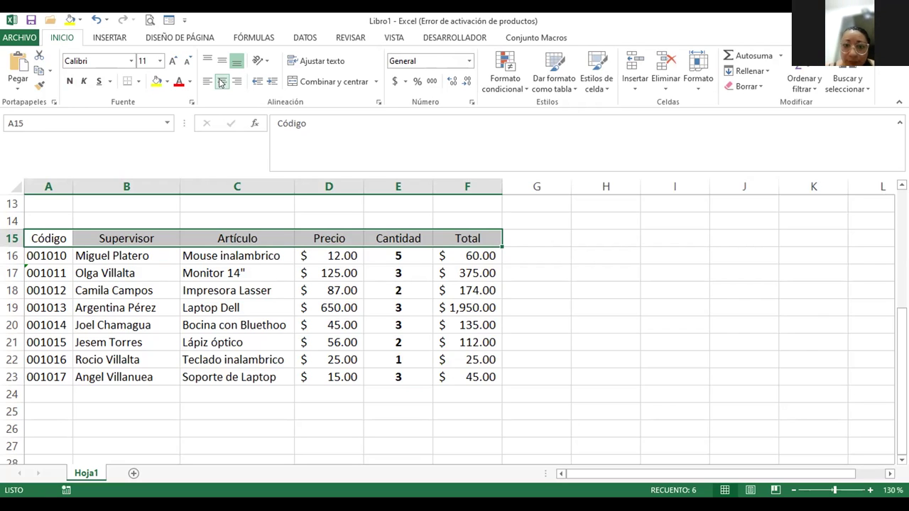
# - Rename the Hoja1 sheet to 'Tabla de Datos'
pyautogui.doubleClick(87, 473)
pyautogui.write('Tabla de DAtos')
pyautogui.press('BackSpace')
pyautogui.press('BackSpace')
pyautogui.press('BackSpace')
pyautogui.press('BackSpace')
pyautogui.write('atos')
pyautogui.press('Return')
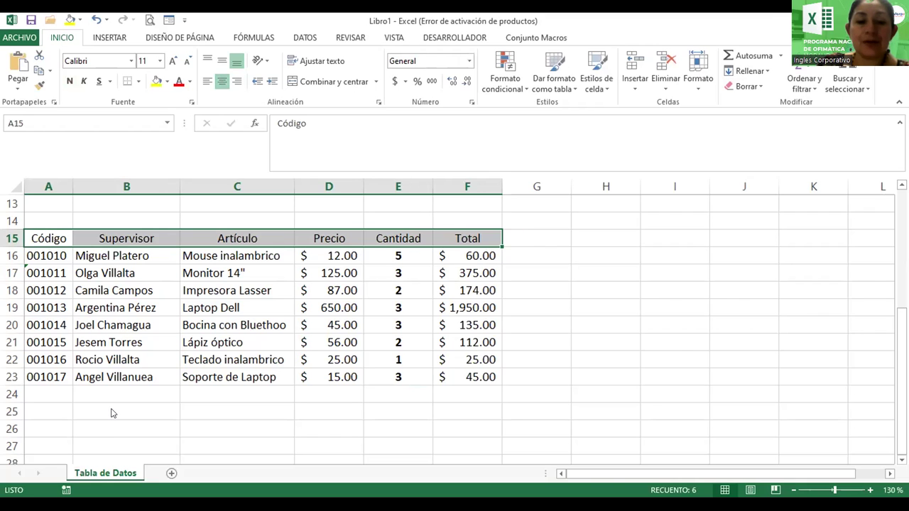
# - Give the sheet tab a gold colour
pyautogui.rightClick(105, 472)
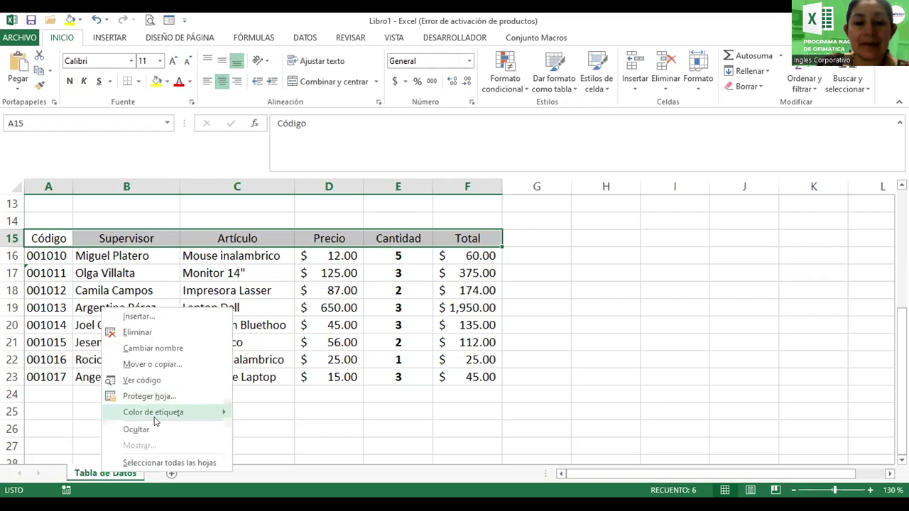
pyautogui.moveTo(156, 412)
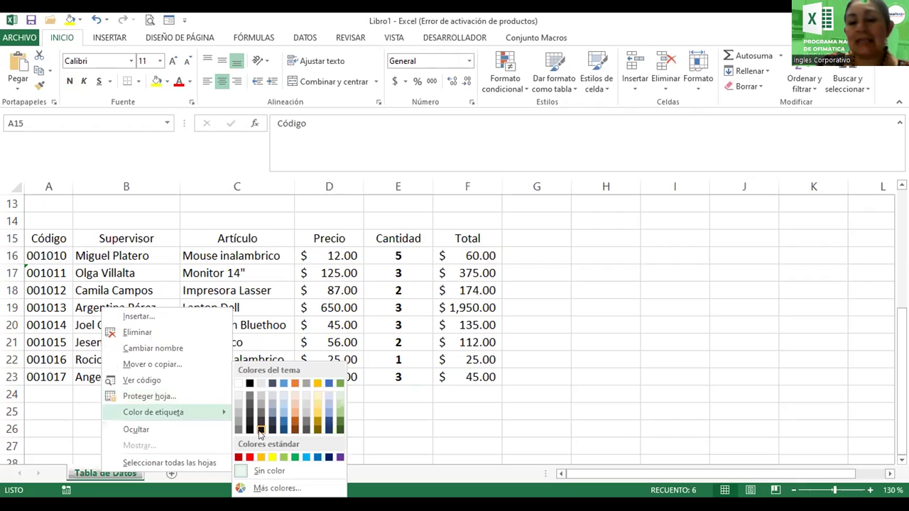
pyautogui.click(260, 430)
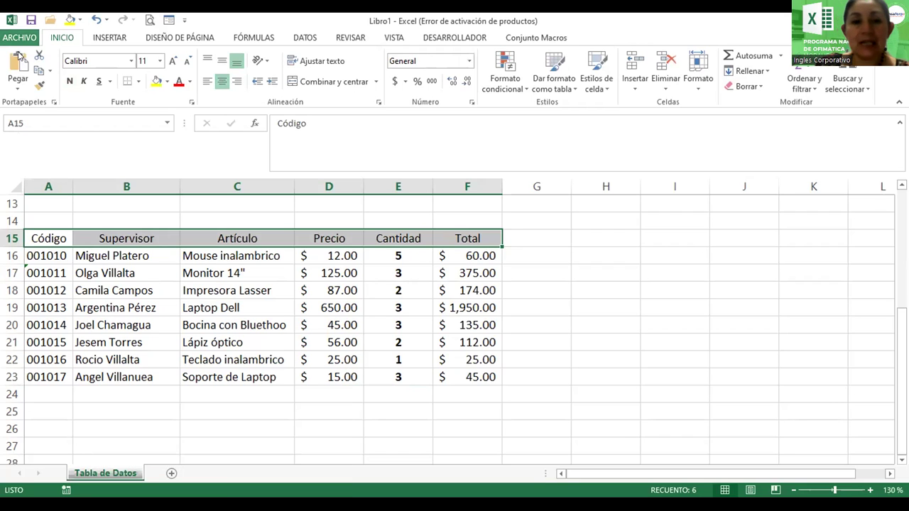
# - Bold the headings and re-enter the F16 formula, filling it down to F23
pyautogui.click(69, 81)
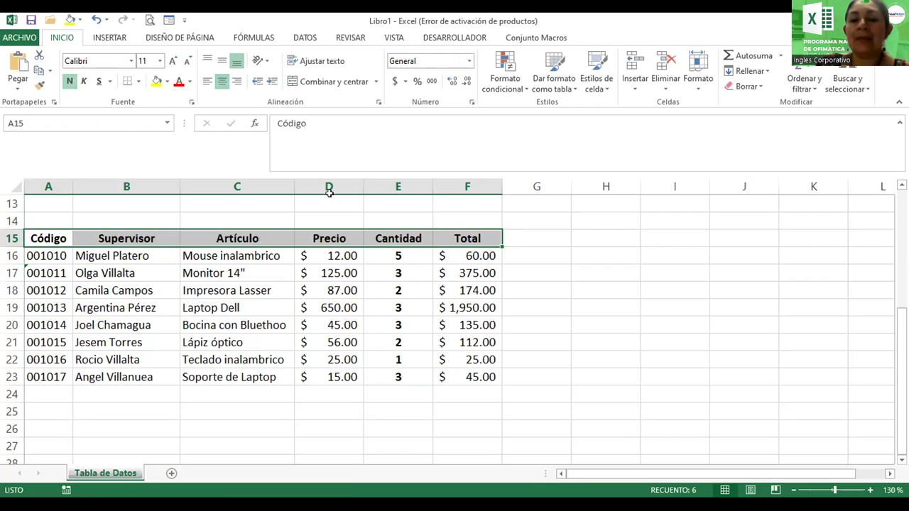
pyautogui.click(467, 256)
pyautogui.doubleClick(467, 256)
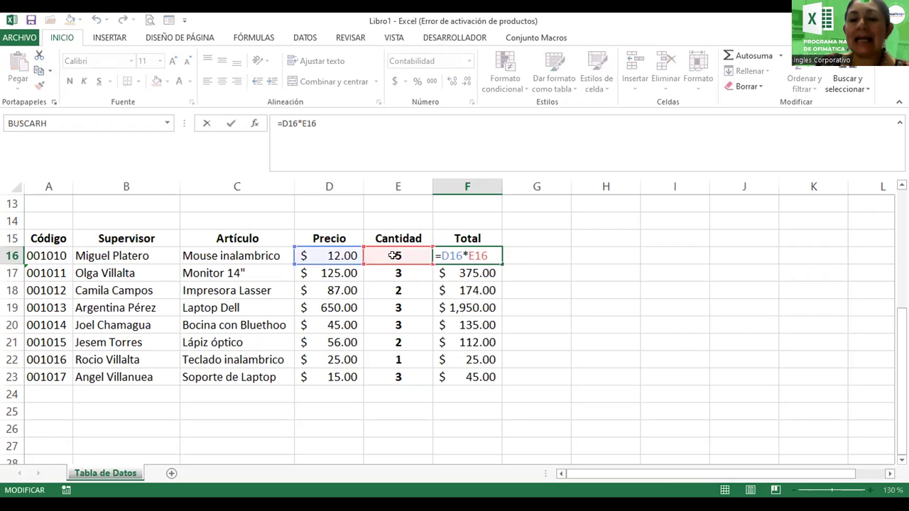
pyautogui.press('Return')
pyautogui.click(496, 260)
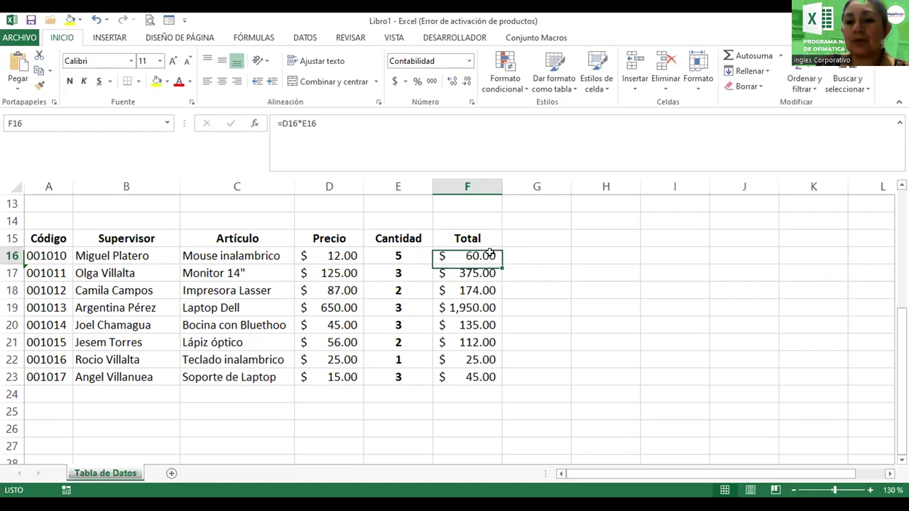
pyautogui.moveTo(499, 261); pyautogui.dragTo(495, 381)
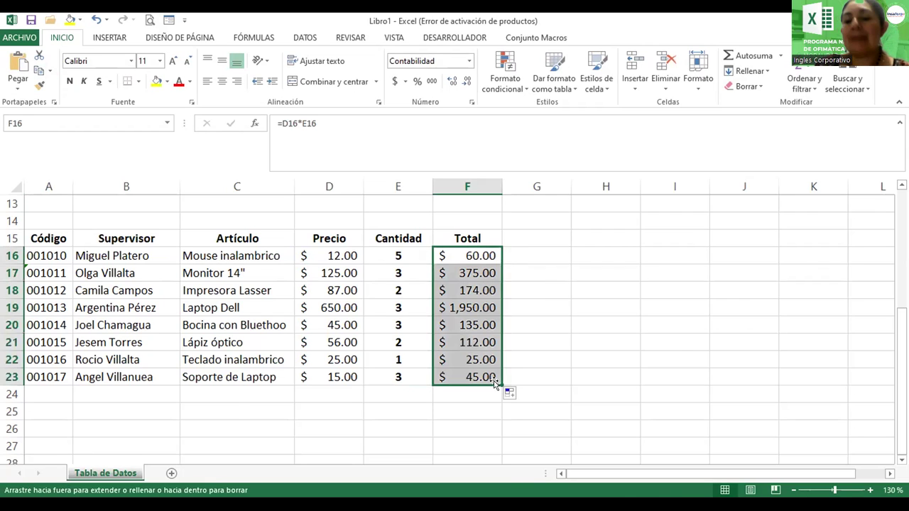
# - Select the whole table range A15:F23
pyautogui.click(387, 253)
pyautogui.moveTo(331, 256)
pyautogui.mouseDown()
pyautogui.moveTo(535, 303)
pyautogui.moveTo(517, 348)
pyautogui.moveTo(480, 380)
pyautogui.mouseUp()
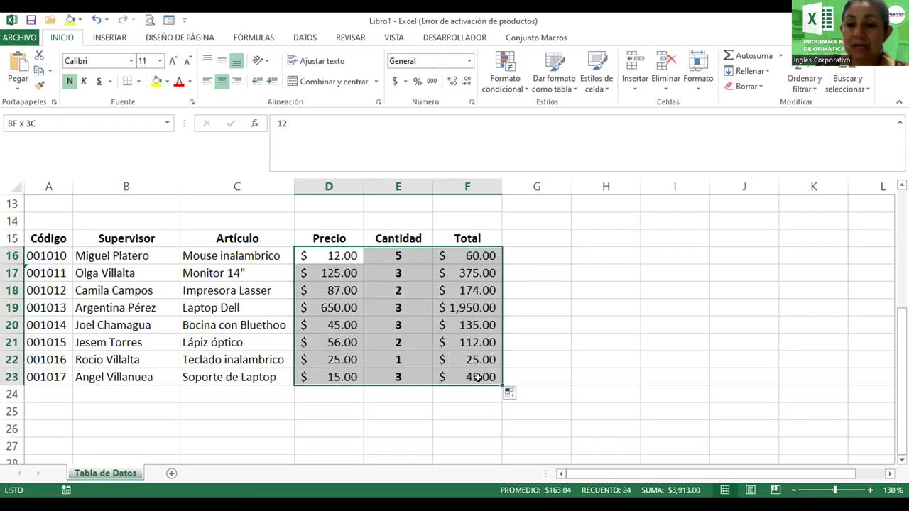
pyautogui.click(397, 255)
pyautogui.moveTo(398, 255); pyautogui.dragTo(401, 379)
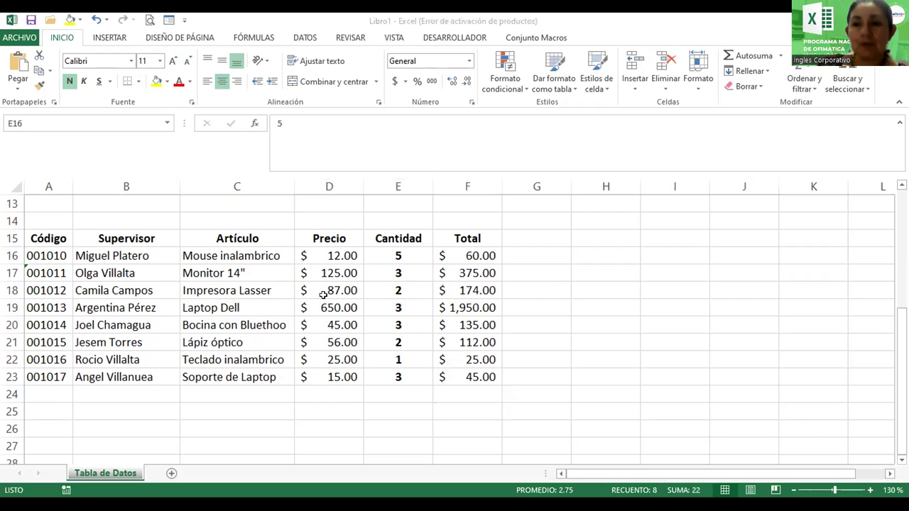
pyautogui.moveTo(39, 238)
pyautogui.mouseDown()
pyautogui.moveTo(445, 345)
pyautogui.moveTo(443, 374)
pyautogui.mouseUp()
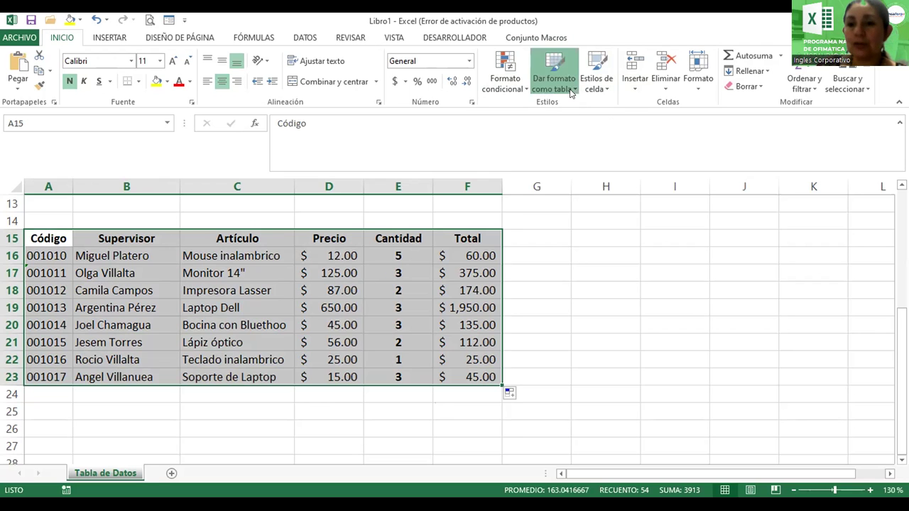
# - Format A15:F23 as a table with headers in the orange medium style
pyautogui.click(569, 89)
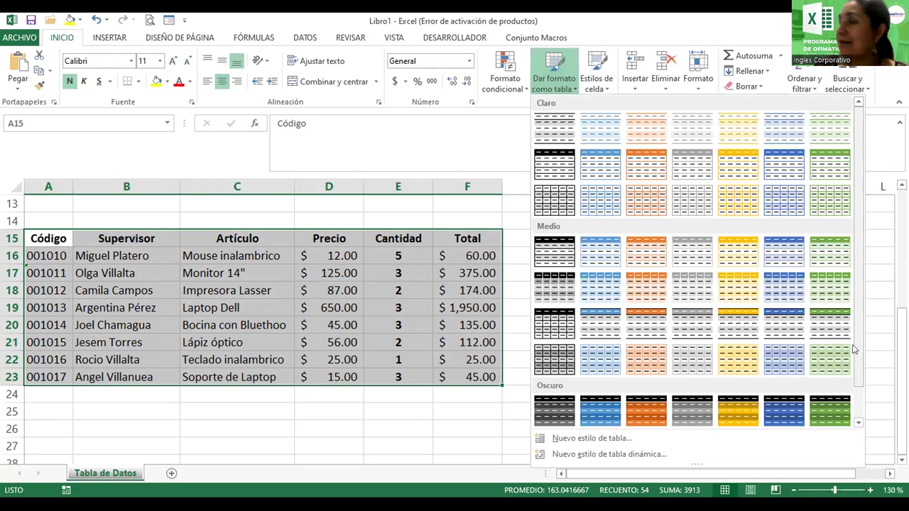
pyautogui.scroll(-1, 856, 348)
pyautogui.scroll(1, 852, 313)
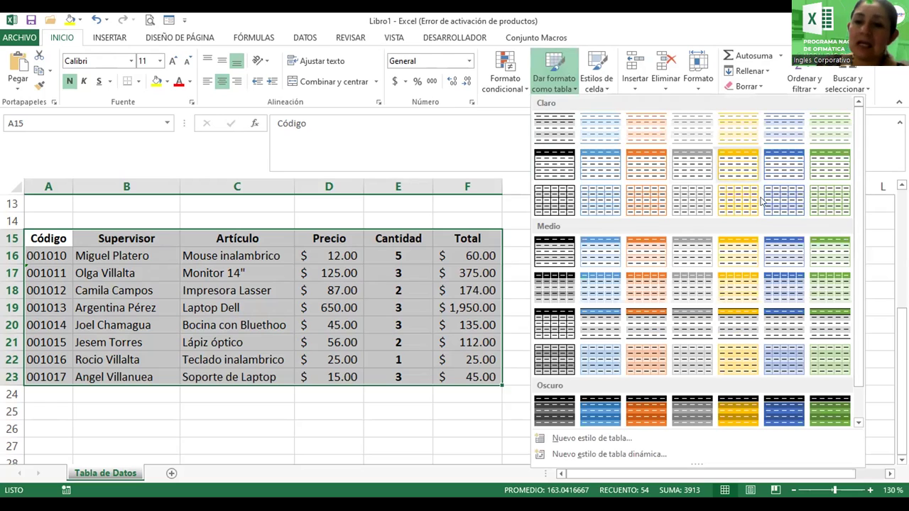
pyautogui.click(654, 249)
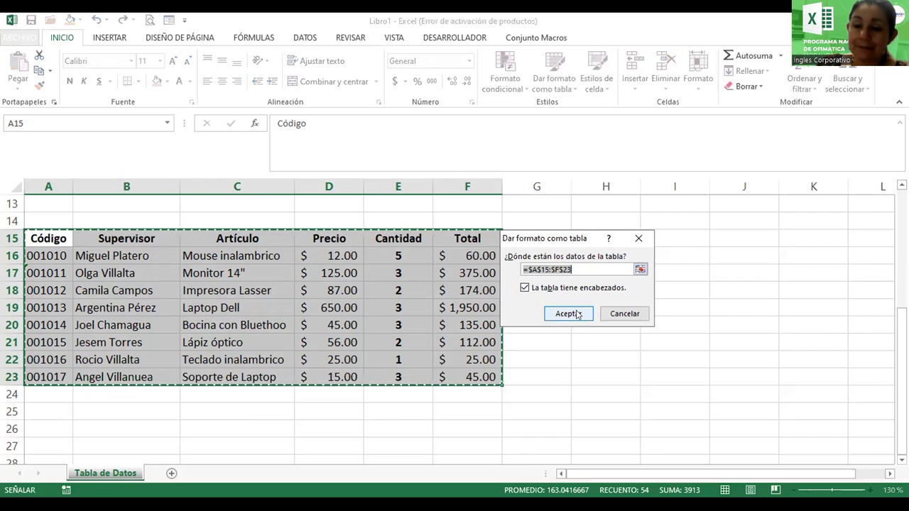
pyautogui.click(565, 310)
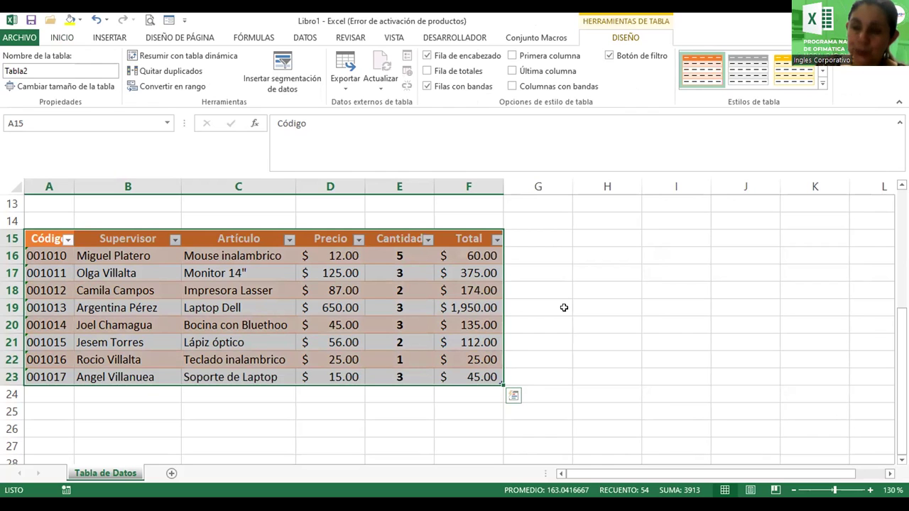
# - Hide the filter buttons, bold the first and last columns, and add a Total row
pyautogui.click(609, 55)
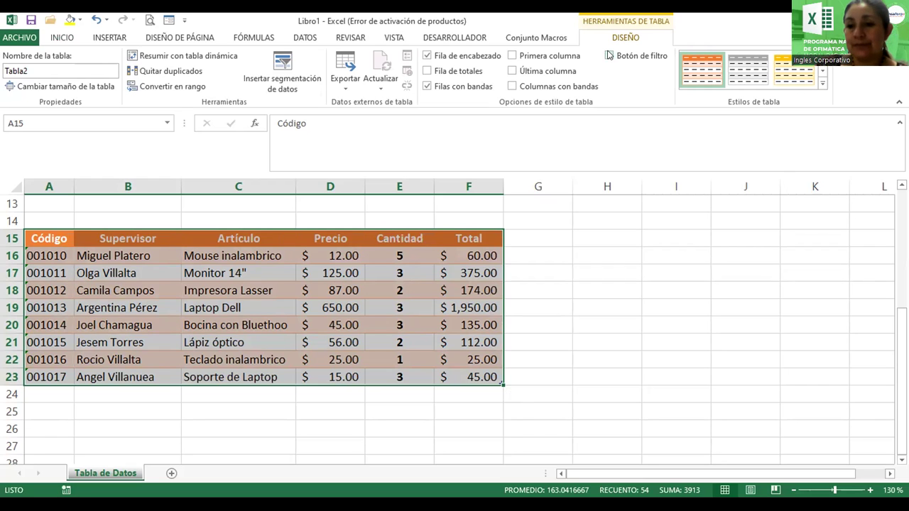
pyautogui.click(512, 71)
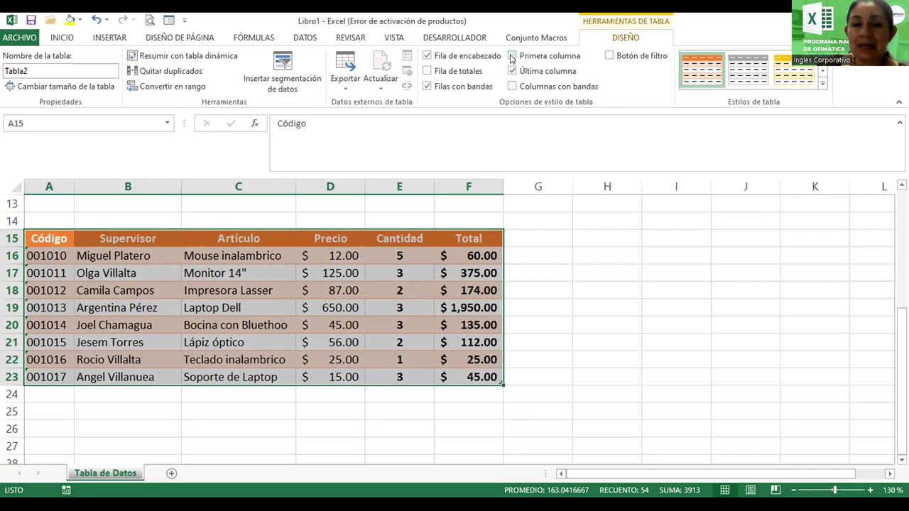
pyautogui.click(511, 56)
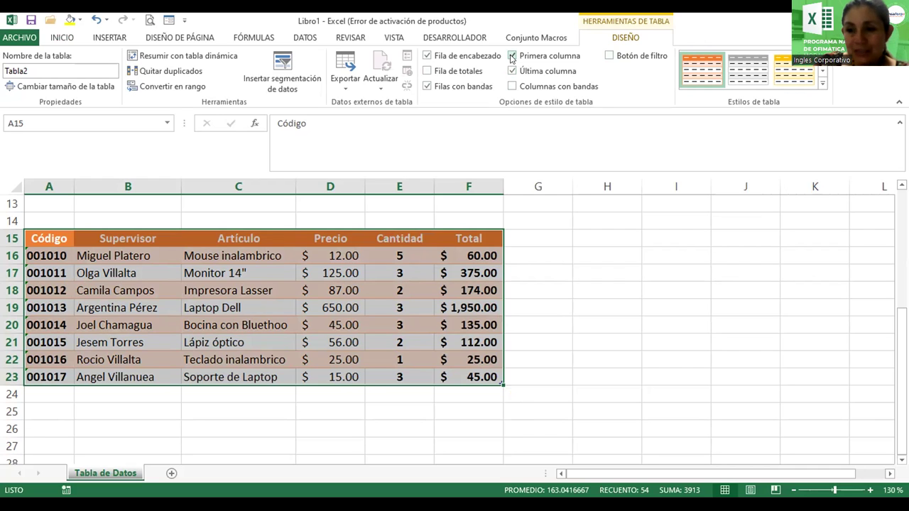
pyautogui.click(426, 71)
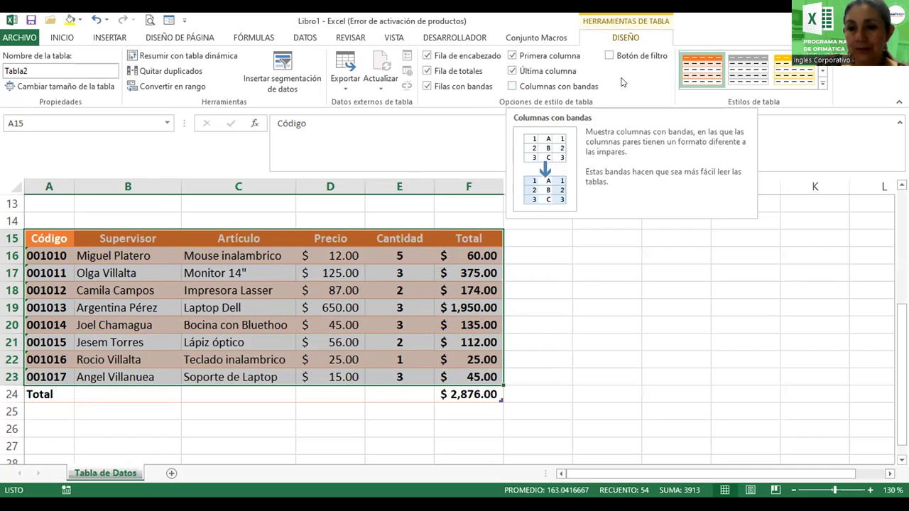
# - Select the table and inspect the Total formula in cell F22
pyautogui.moveTo(560, 400)
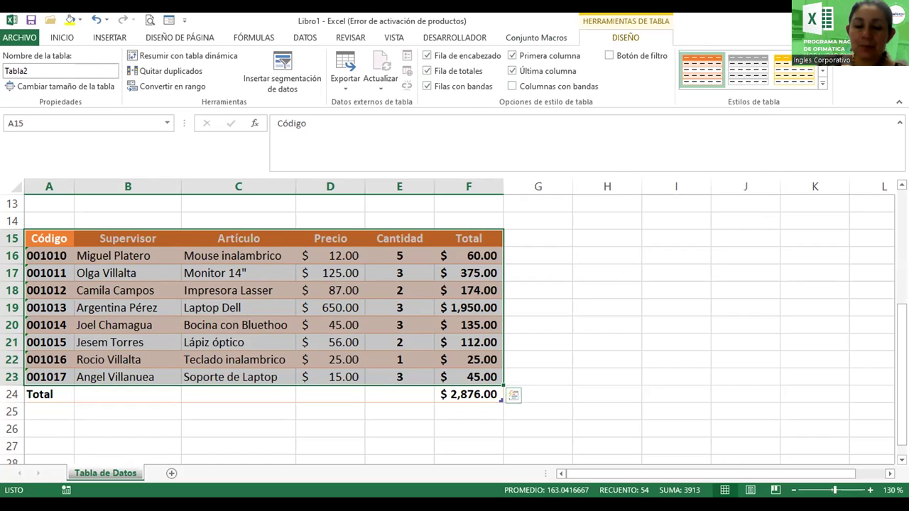
pyautogui.hotkey('alt', 'Tab')
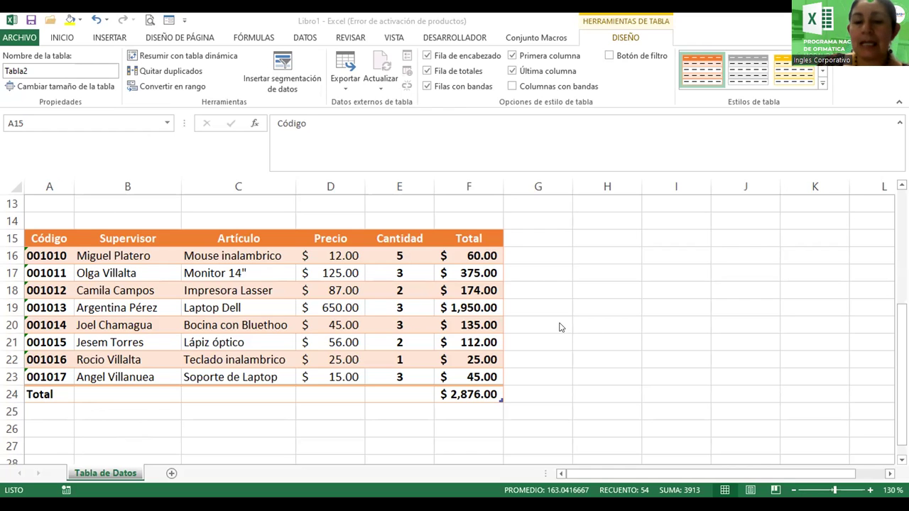
pyautogui.hotkey('ctrl', 'a')
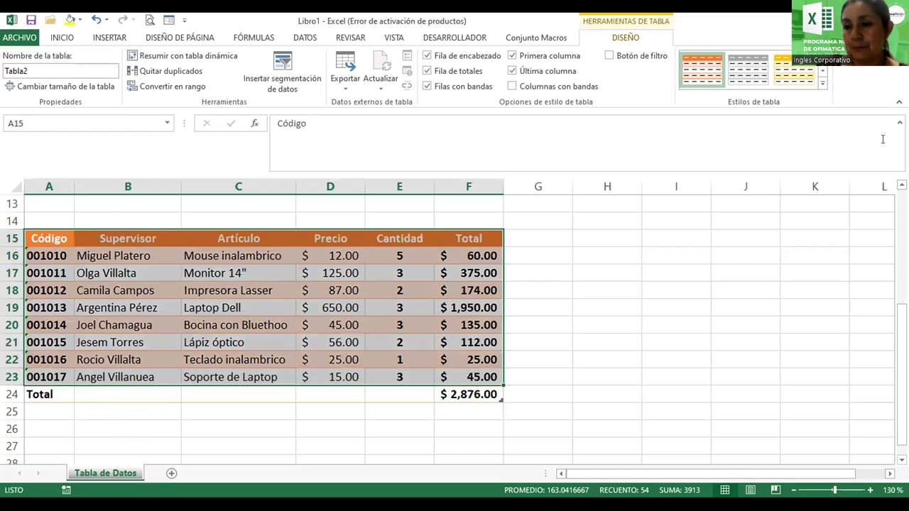
pyautogui.click(646, 412)
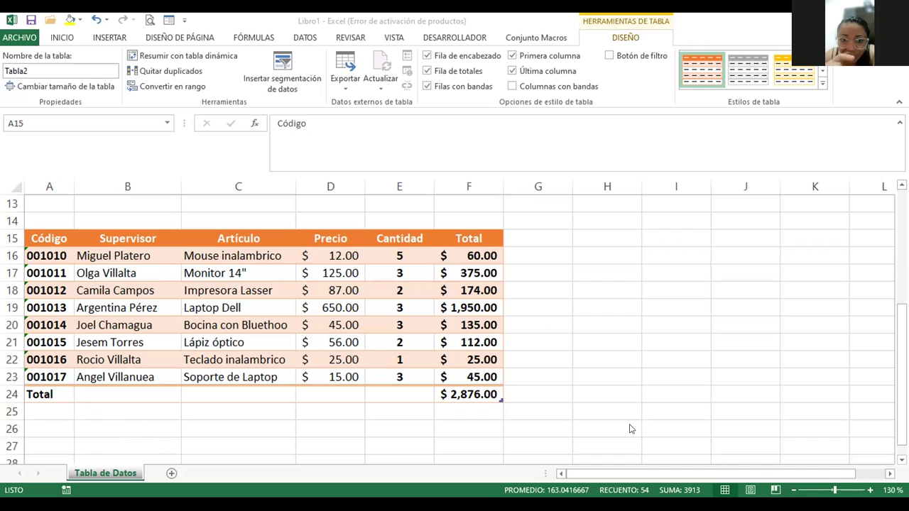
pyautogui.click(449, 362)
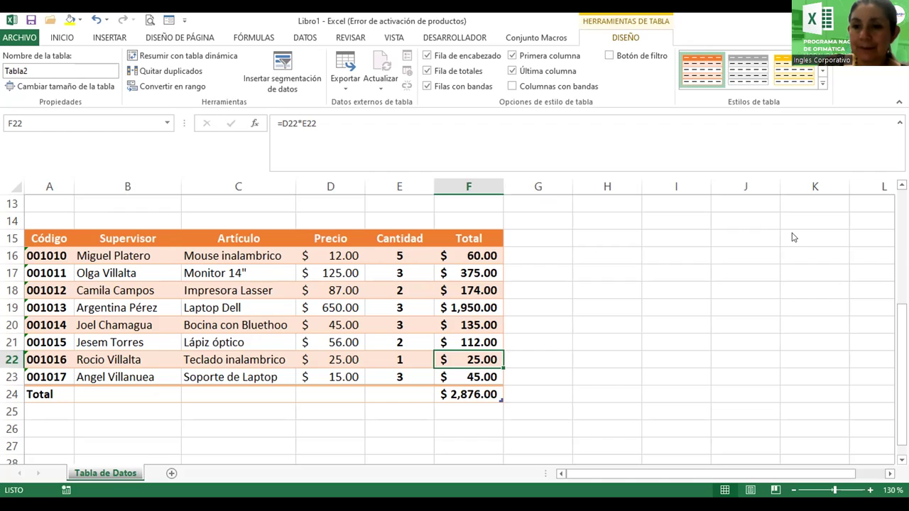
# - Toggle the Total row on and off several times, ending with it removed
pyautogui.click(426, 71)
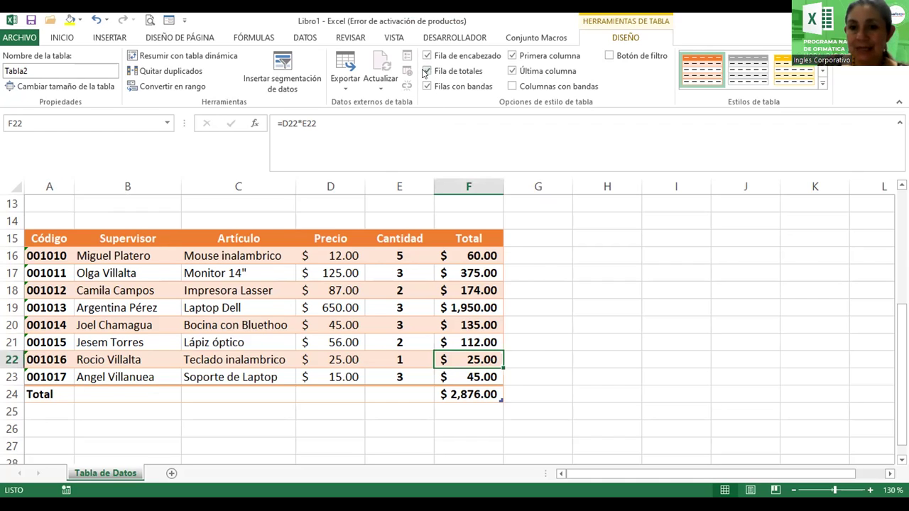
pyautogui.click(426, 71)
pyautogui.click(426, 71)
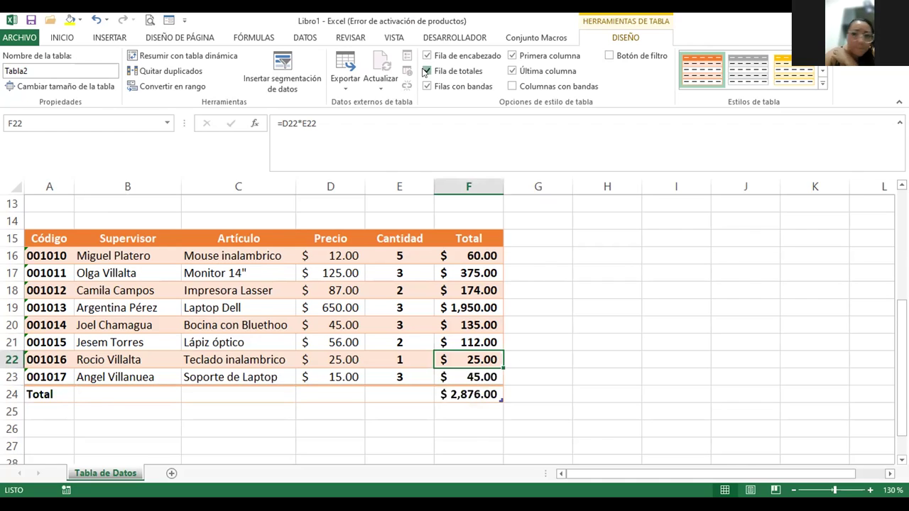
pyautogui.click(427, 71)
pyautogui.click(426, 71)
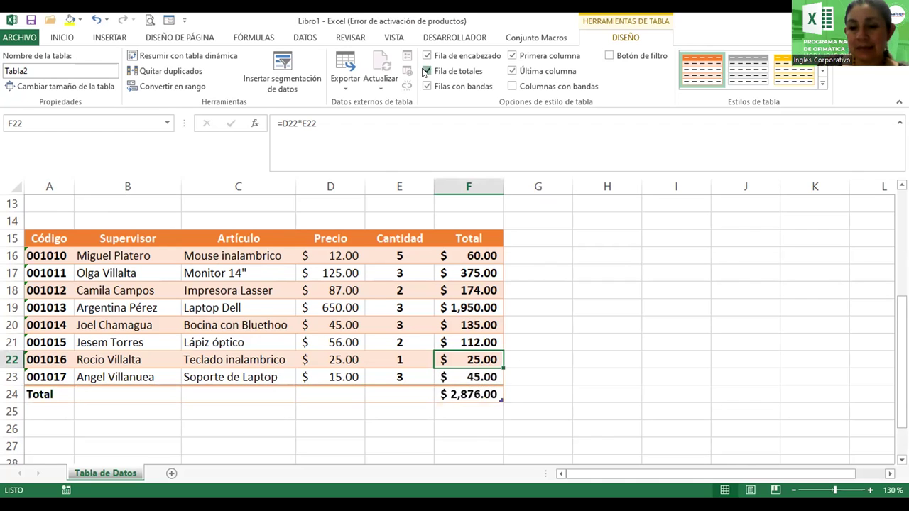
pyautogui.click(426, 71)
pyautogui.click(426, 71)
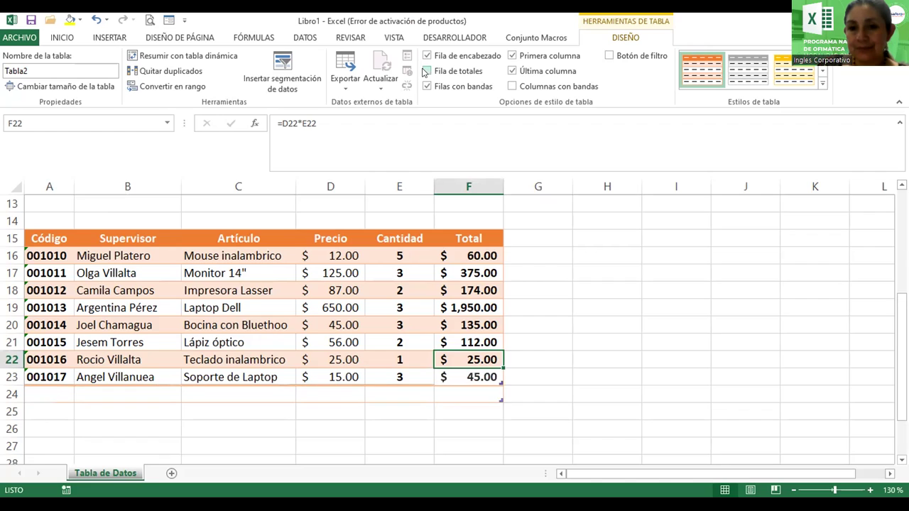
pyautogui.click(426, 71)
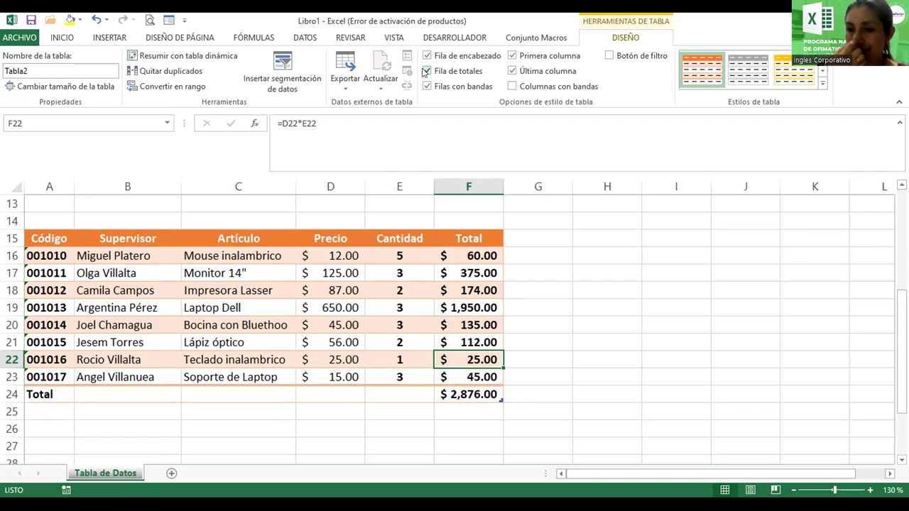
pyautogui.click(426, 71)
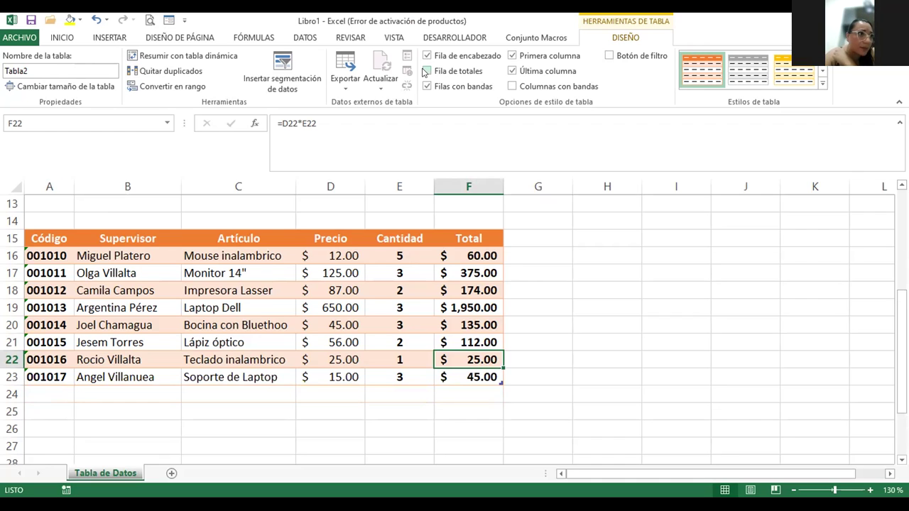
pyautogui.click(280, 319)
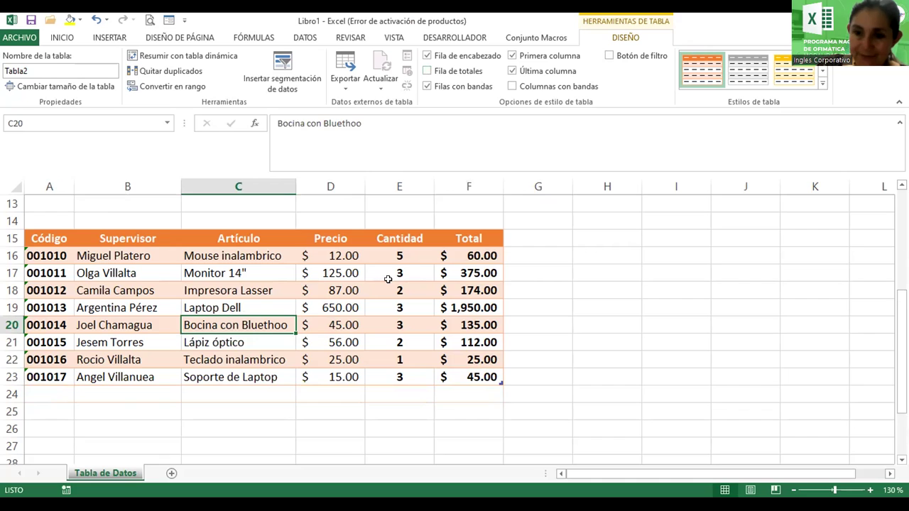
pyautogui.click(427, 71)
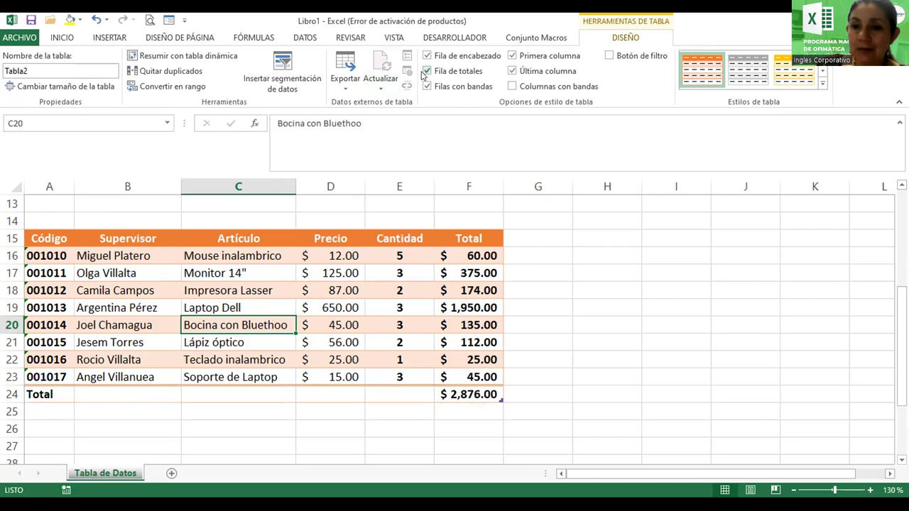
pyautogui.click(426, 72)
# - Restore the Total row and turn off banded rows and banded columns
pyautogui.click(512, 86)
pyautogui.click(512, 86)
pyautogui.click(511, 86)
pyautogui.click(441, 73)
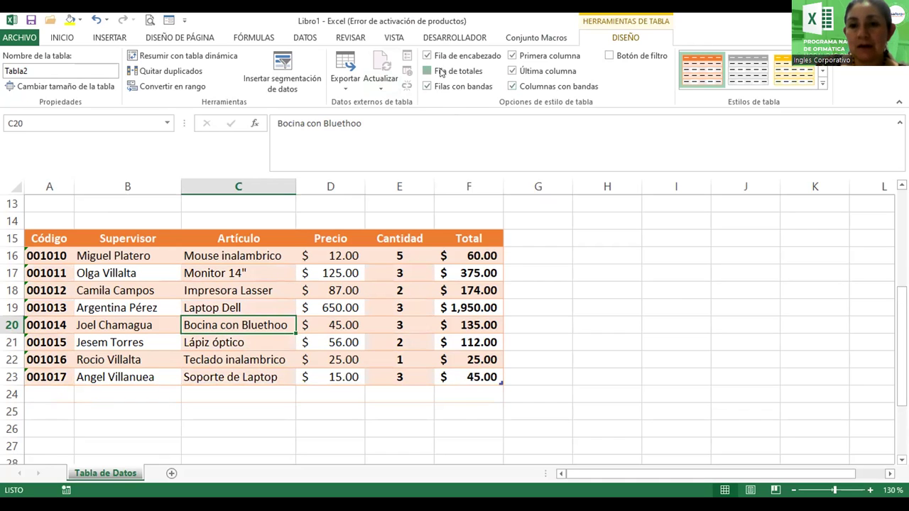
pyautogui.click(512, 86)
pyautogui.click(438, 87)
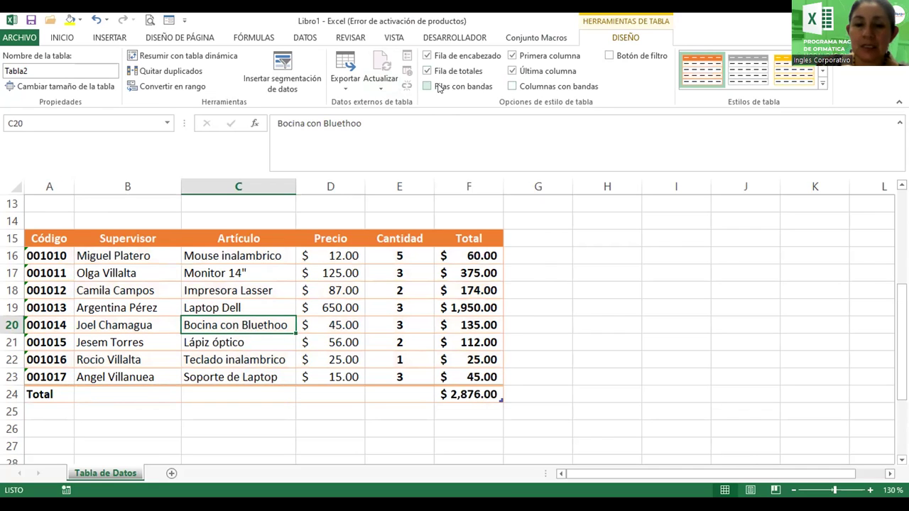
pyautogui.click(511, 85)
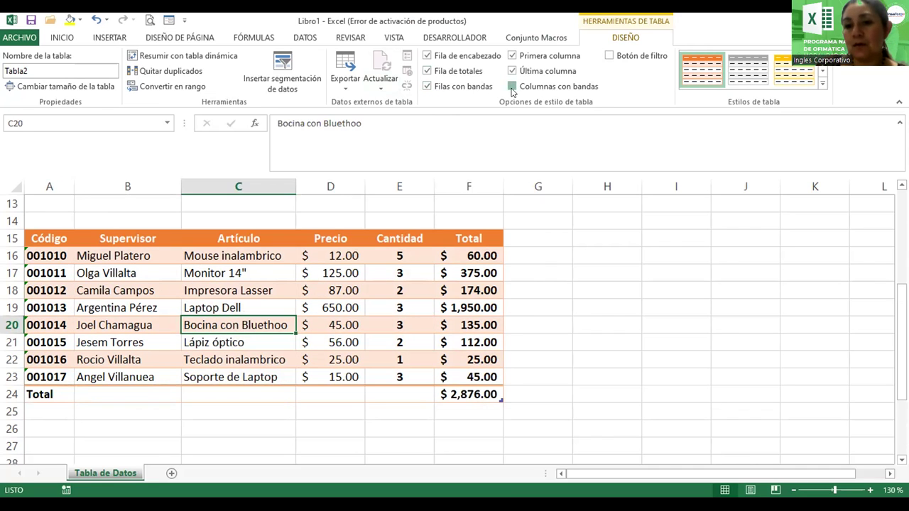
pyautogui.click(444, 87)
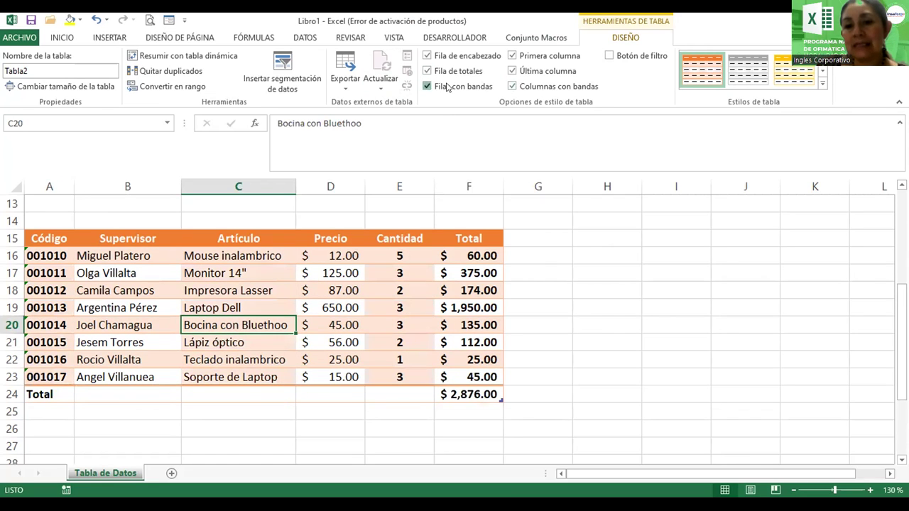
pyautogui.click(509, 88)
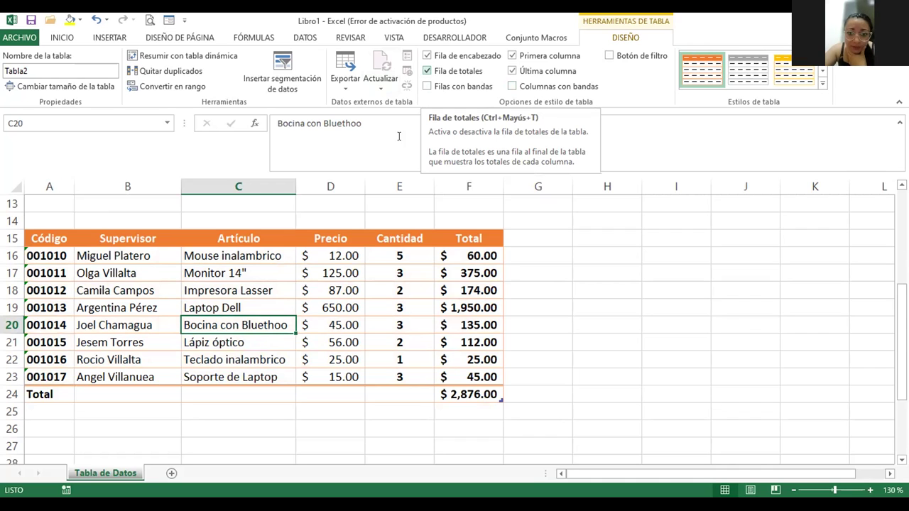
pyautogui.click(370, 285)
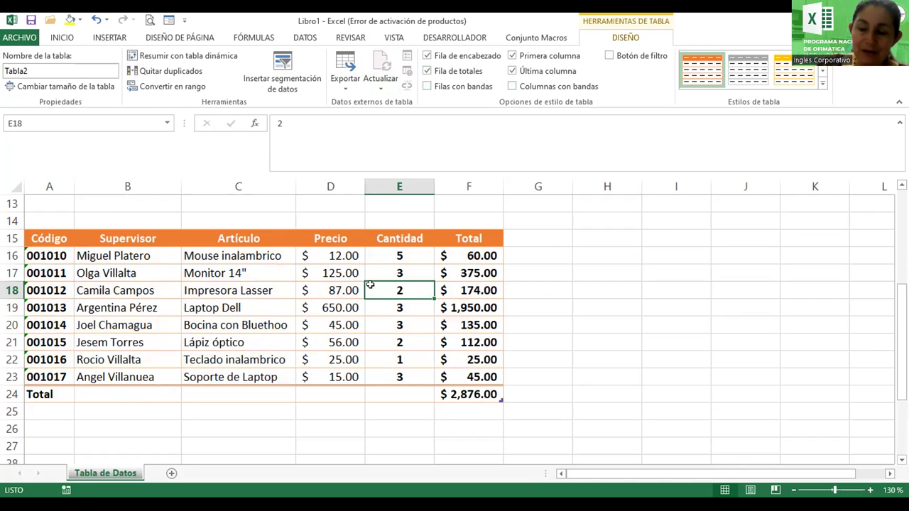
# - Apply a green medium table style to the table
pyautogui.click(55, 41)
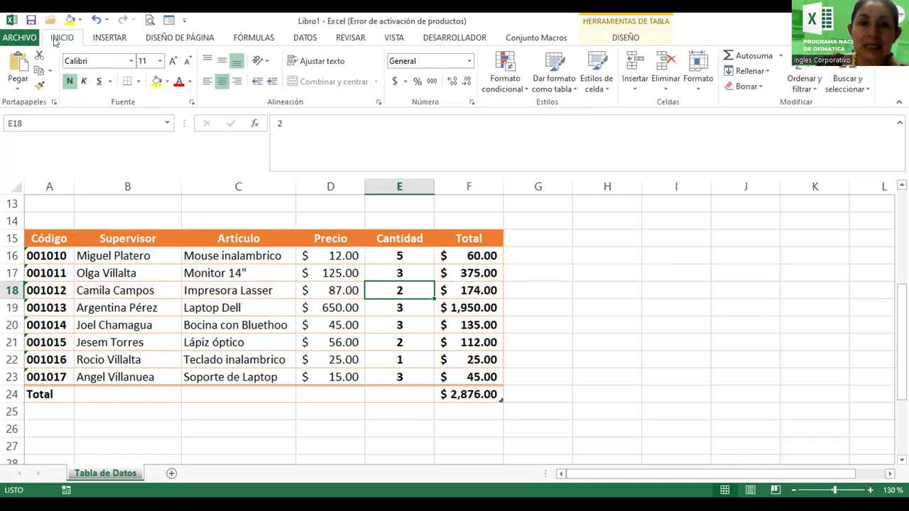
pyautogui.click(573, 91)
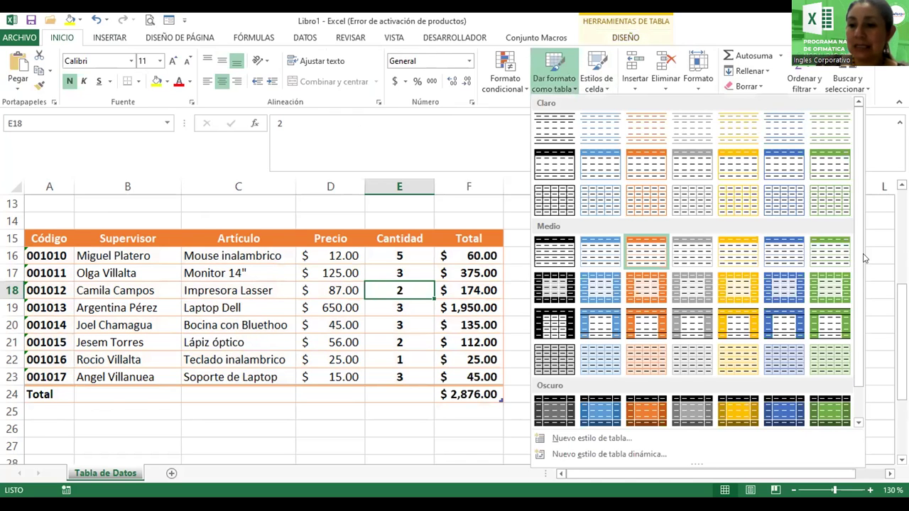
pyautogui.click(822, 250)
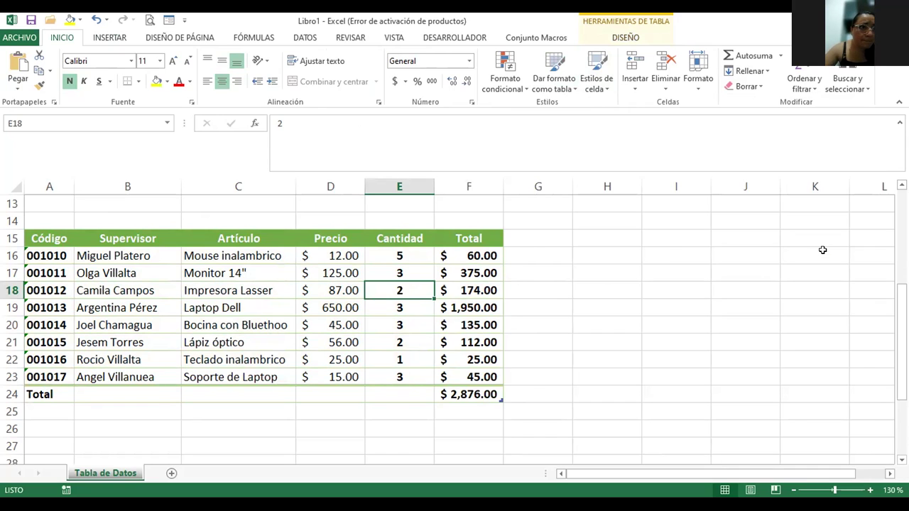
# - Select C17 and browse the table styles without changing the style
pyautogui.click(217, 273)
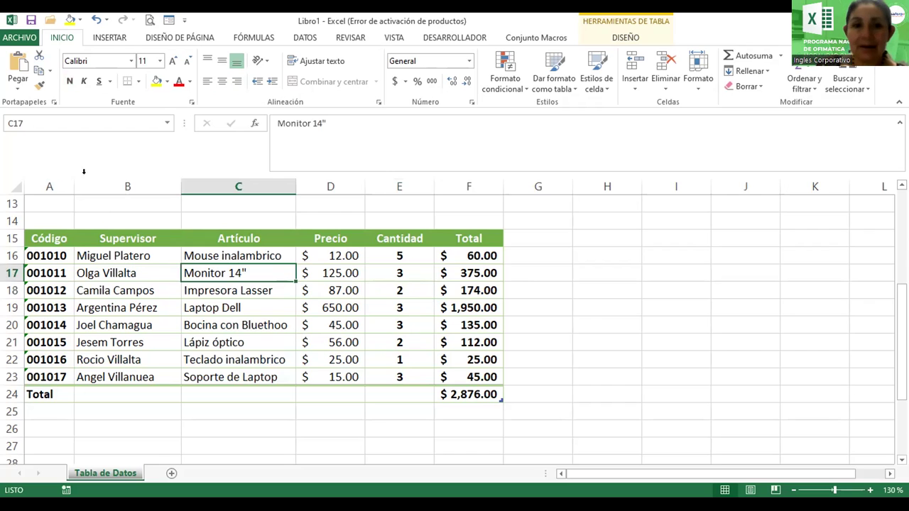
pyautogui.click(574, 88)
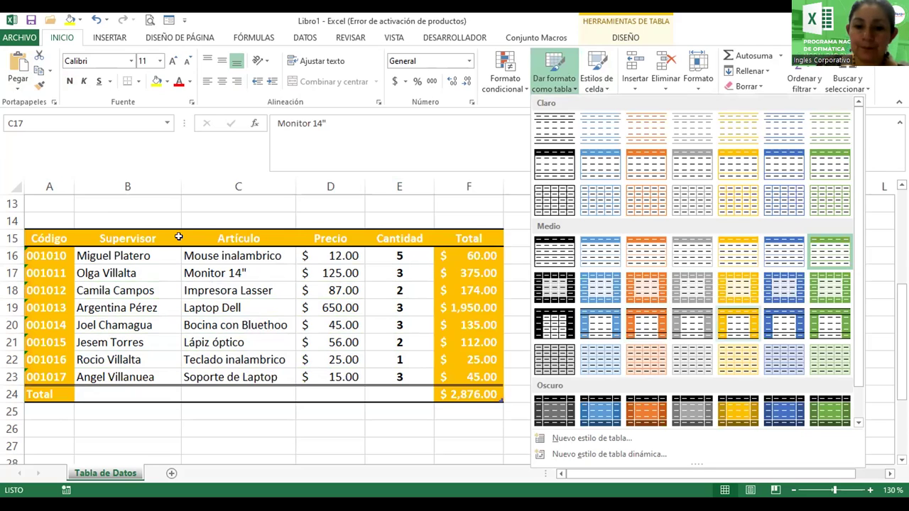
pyautogui.press('Escape')
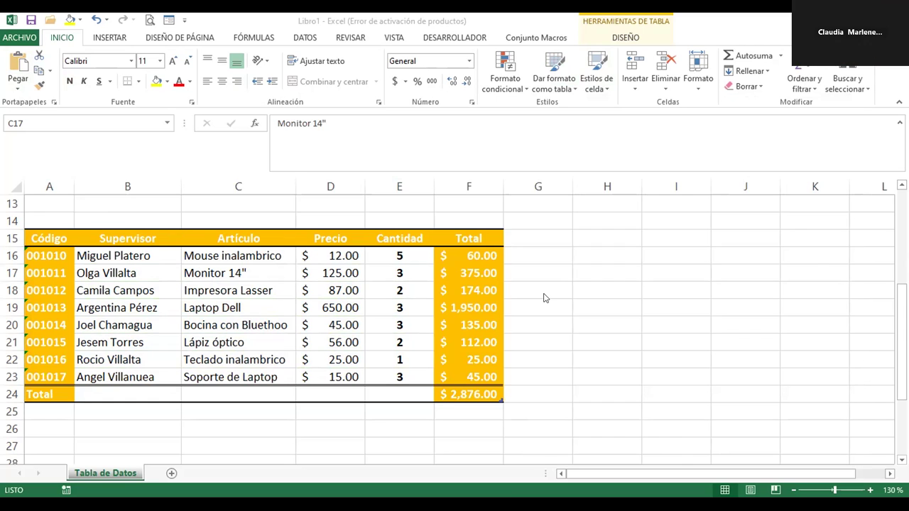
pyautogui.click(145, 85)
# - Try an online picture, dismiss the server error, then paste the phones picture at H17
pyautogui.click(103, 39)
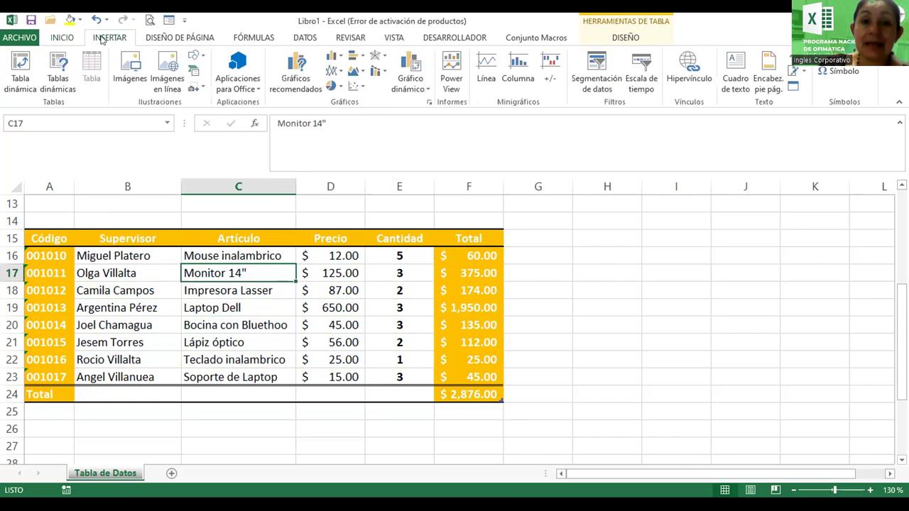
pyautogui.click(164, 62)
pyautogui.click(705, 118)
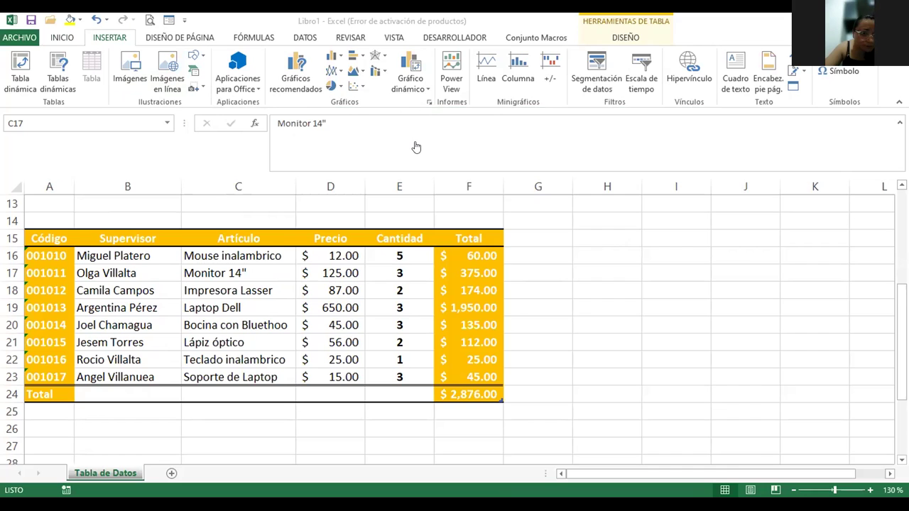
pyautogui.click(615, 267)
pyautogui.hotkey('ctrl', 'v')
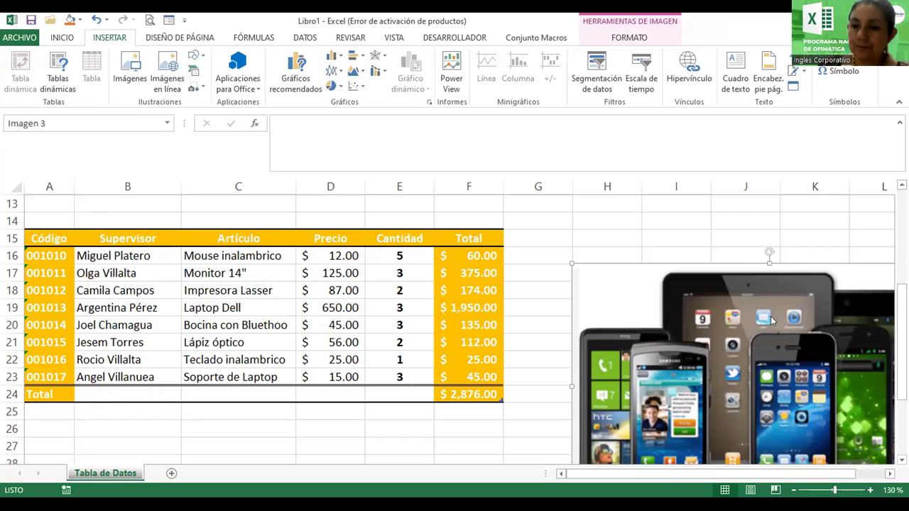
# - Zoom out the sheet and shrink the phones picture by dragging its corner
pyautogui.click(793, 490)
pyautogui.click(793, 490)
pyautogui.click(794, 490)
pyautogui.click(794, 490)
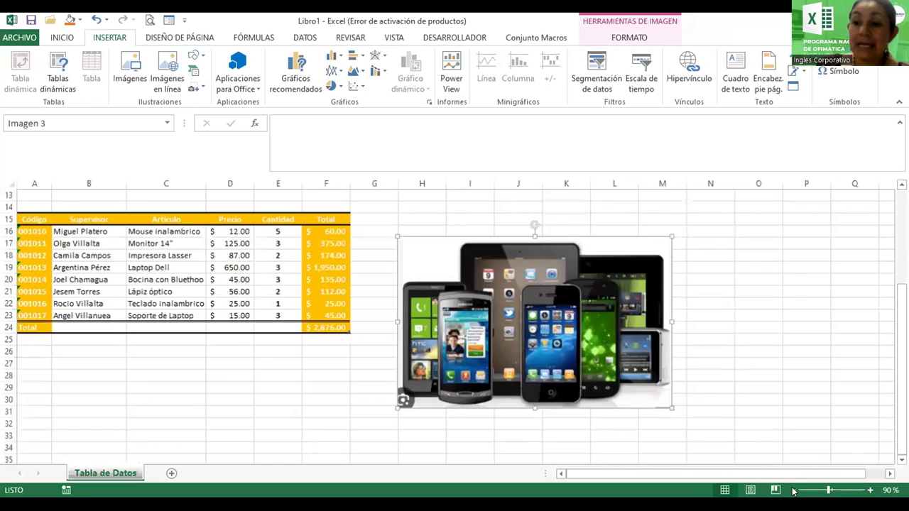
pyautogui.scroll(3, 528, 320)
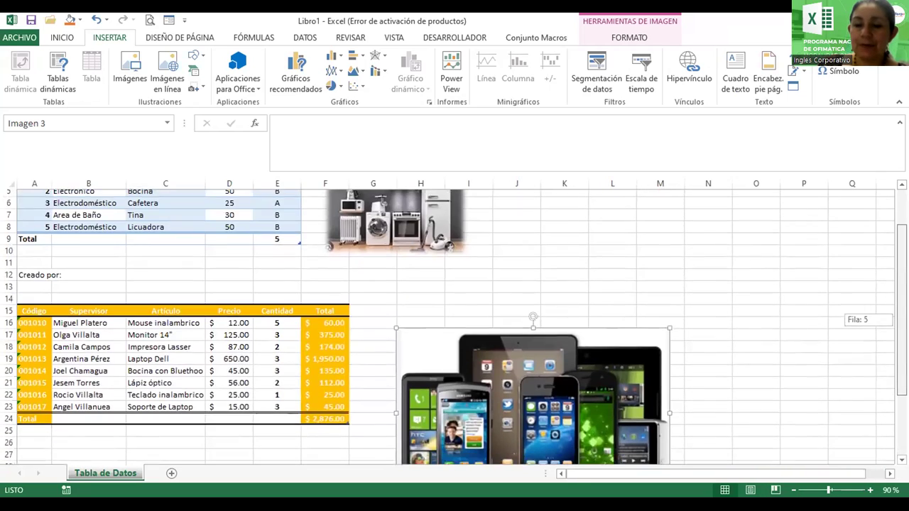
pyautogui.scroll(-1, 527, 319)
pyautogui.moveTo(528, 350); pyautogui.dragTo(529, 283)
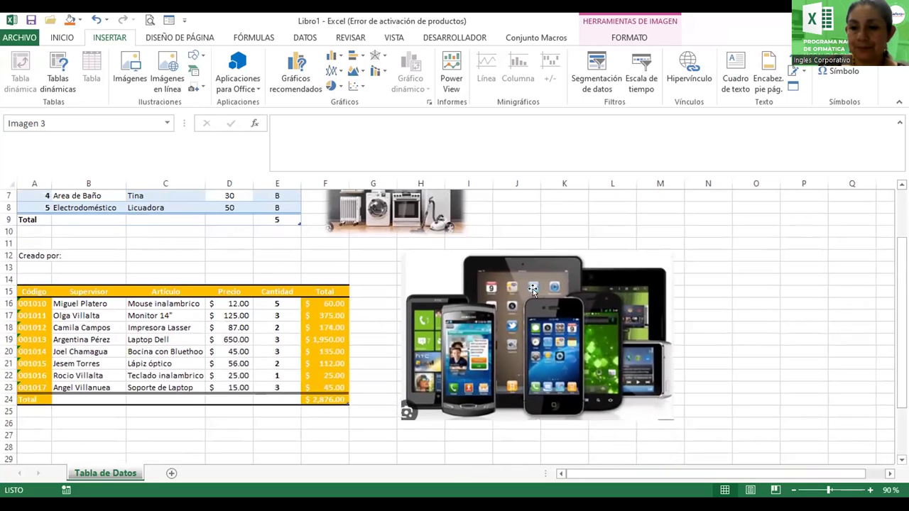
pyautogui.moveTo(675, 248); pyautogui.dragTo(604, 304)
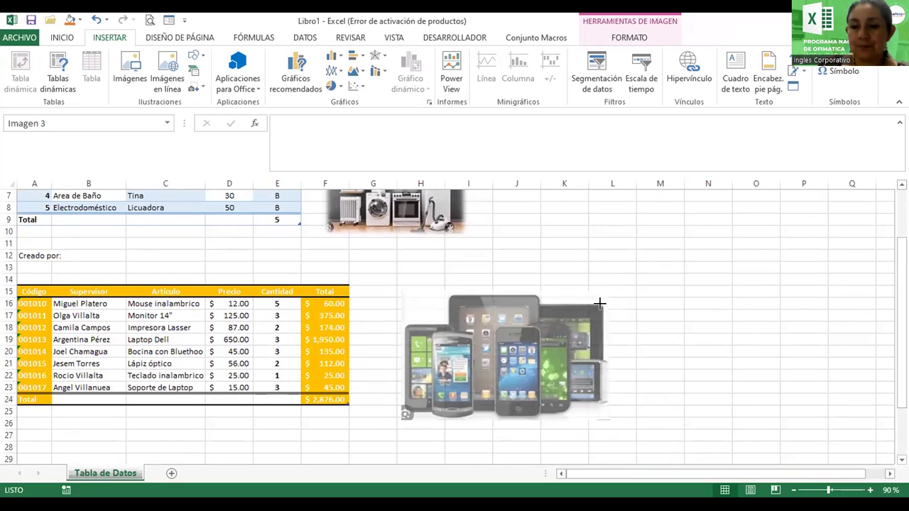
# - Move the picture beside the table and give it a white framed shadow picture style
pyautogui.moveTo(469, 361)
pyautogui.mouseDown()
pyautogui.moveTo(512, 352)
pyautogui.moveTo(504, 353)
pyautogui.mouseUp()
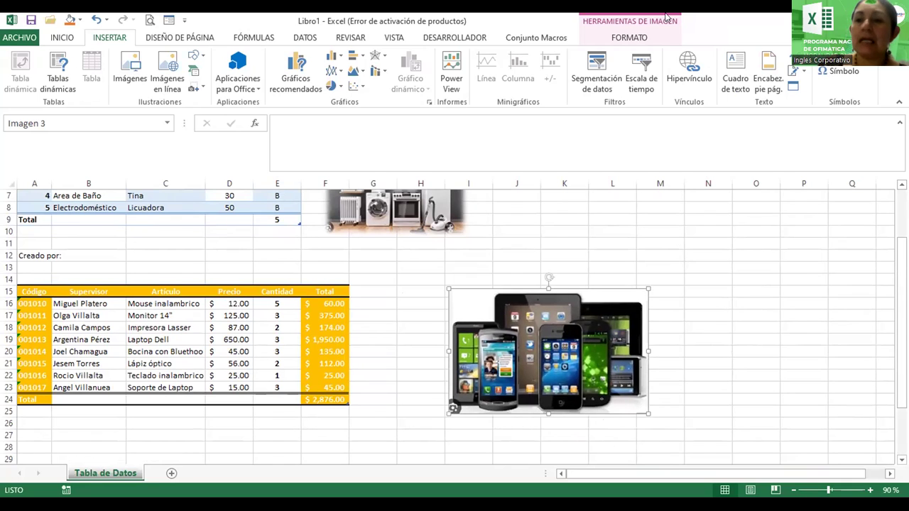
pyautogui.click(629, 40)
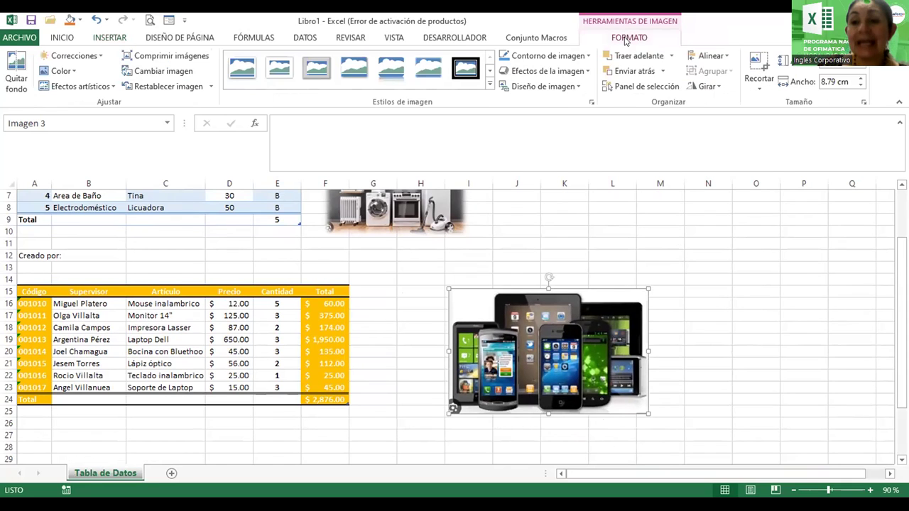
pyautogui.click(489, 84)
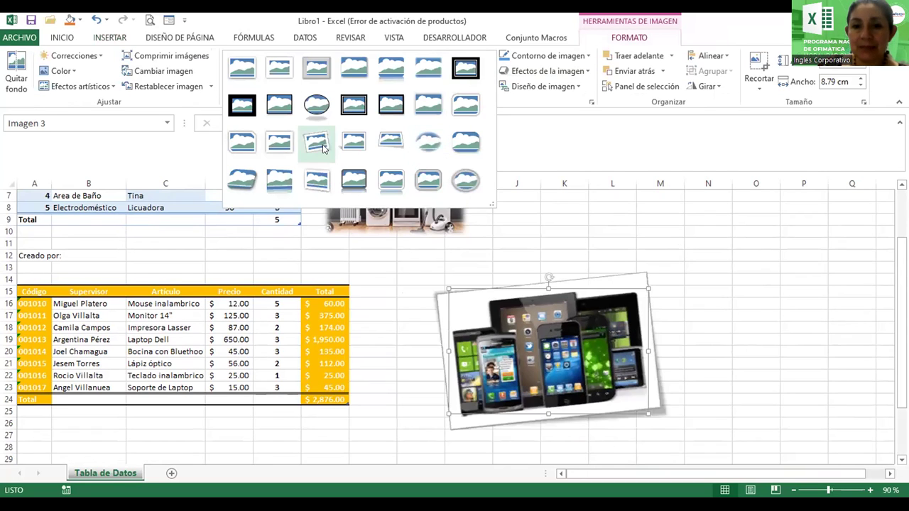
pyautogui.click(242, 142)
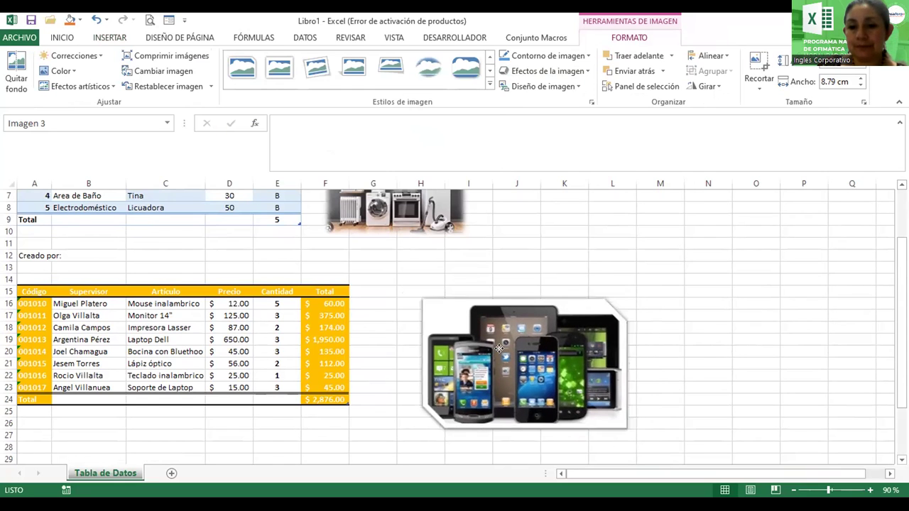
# - Tilt the phones picture counter-clockwise and fine-tune its position beside the table
pyautogui.moveTo(527, 332); pyautogui.dragTo(494, 348)
pyautogui.moveTo(512, 289); pyautogui.dragTo(490, 291)
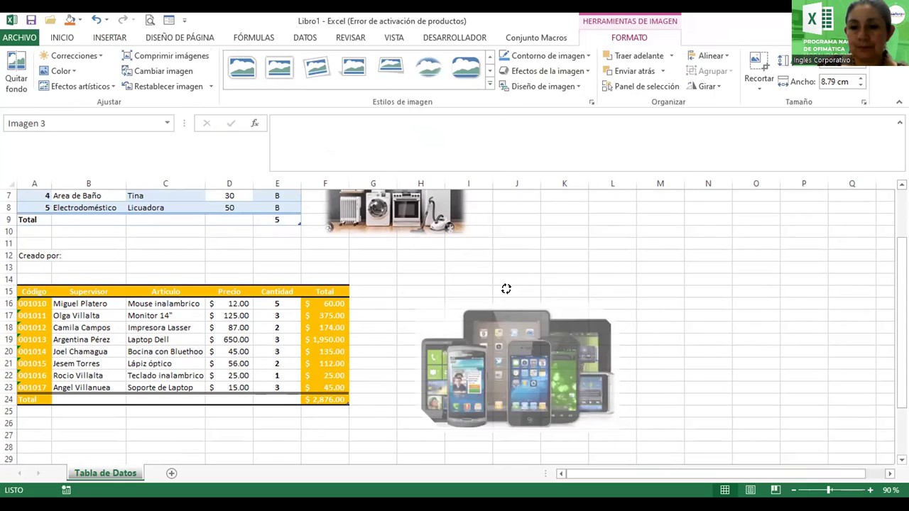
pyautogui.moveTo(487, 369); pyautogui.dragTo(486, 366)
pyautogui.click(516, 254)
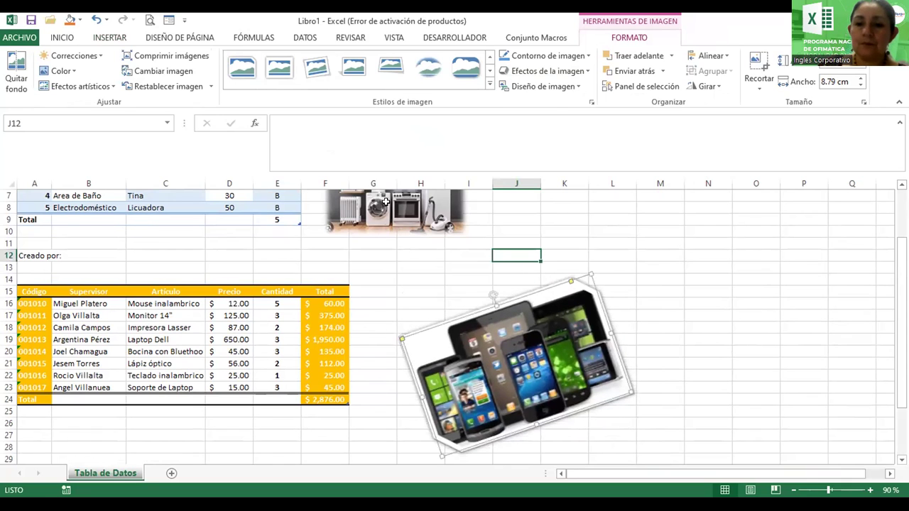
pyautogui.click(114, 37)
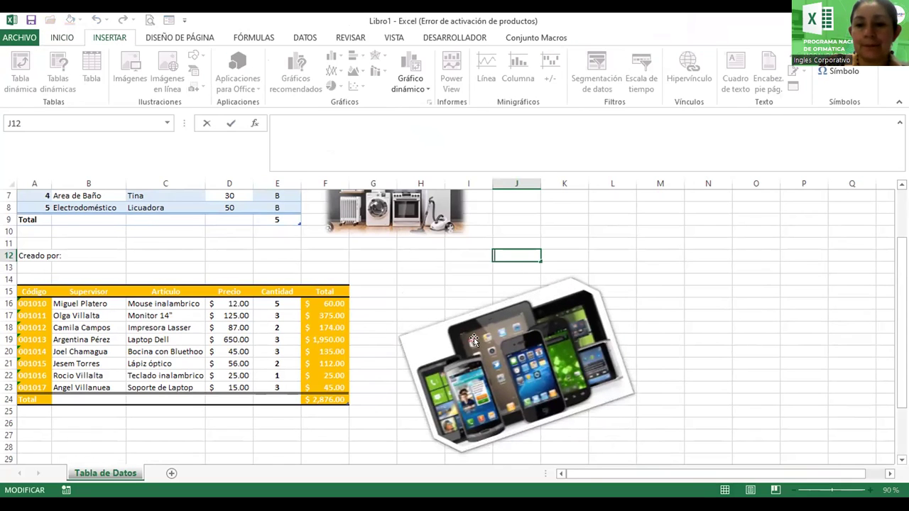
# - Draw a bent block arrow left of the phones picture
pyautogui.click(465, 282)
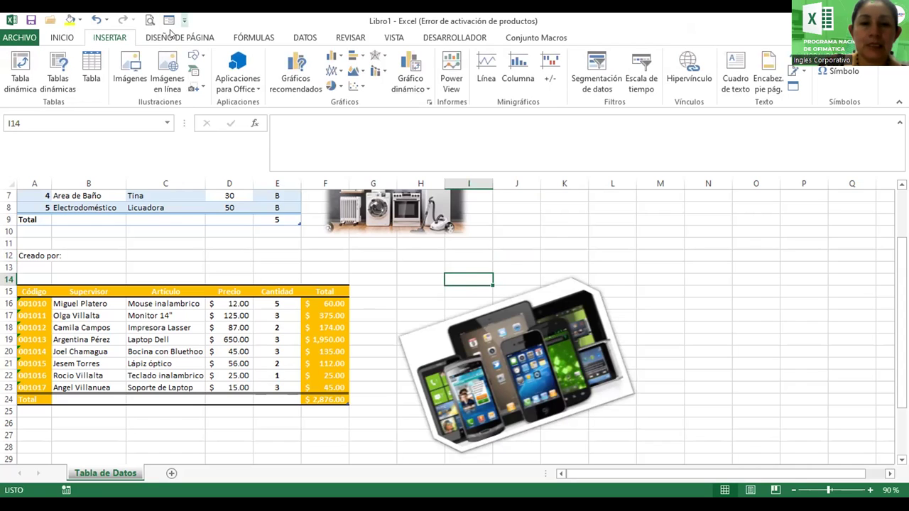
pyautogui.click(196, 57)
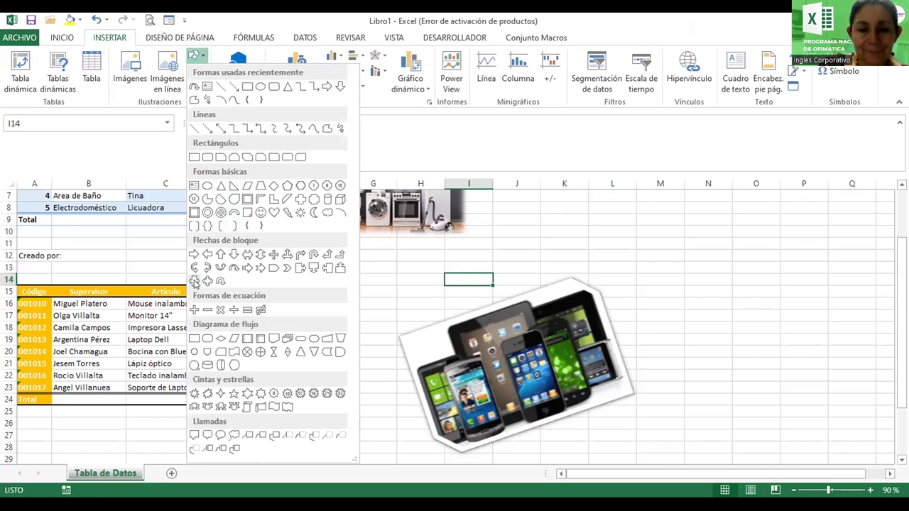
pyautogui.click(299, 254)
pyautogui.moveTo(366, 293); pyautogui.dragTo(420, 291)
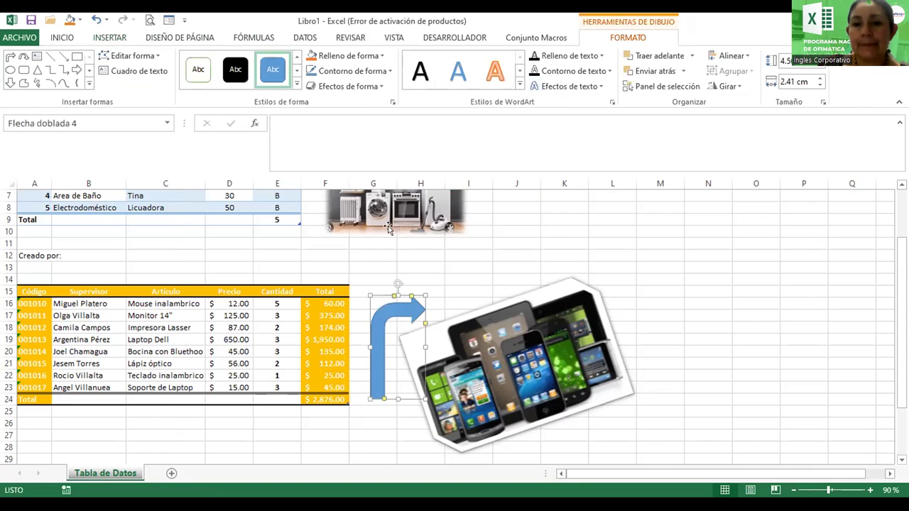
# - Give the arrow a yellow shape style and a preset shading effect
pyautogui.click(296, 85)
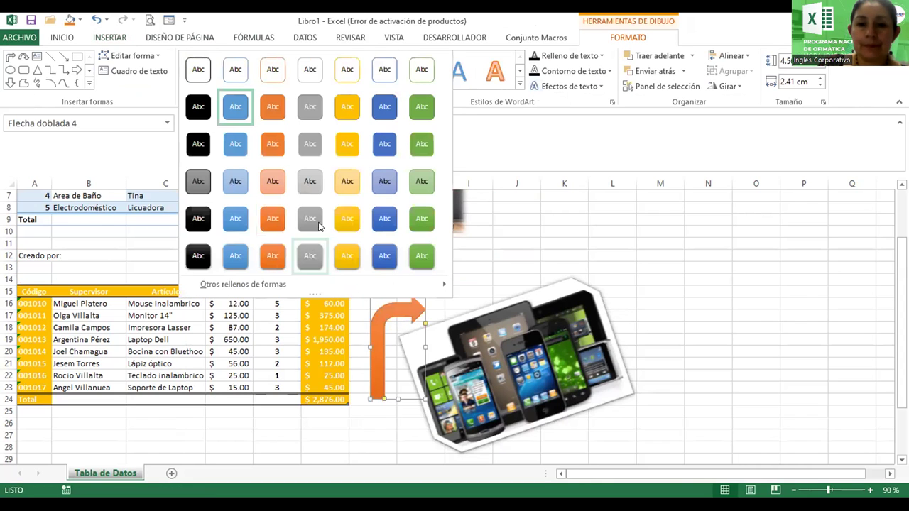
pyautogui.click(350, 218)
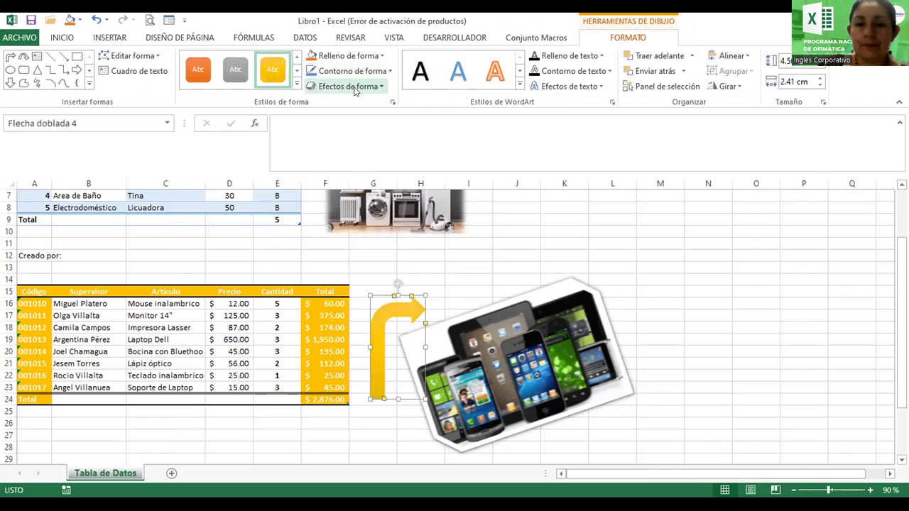
pyautogui.click(348, 86)
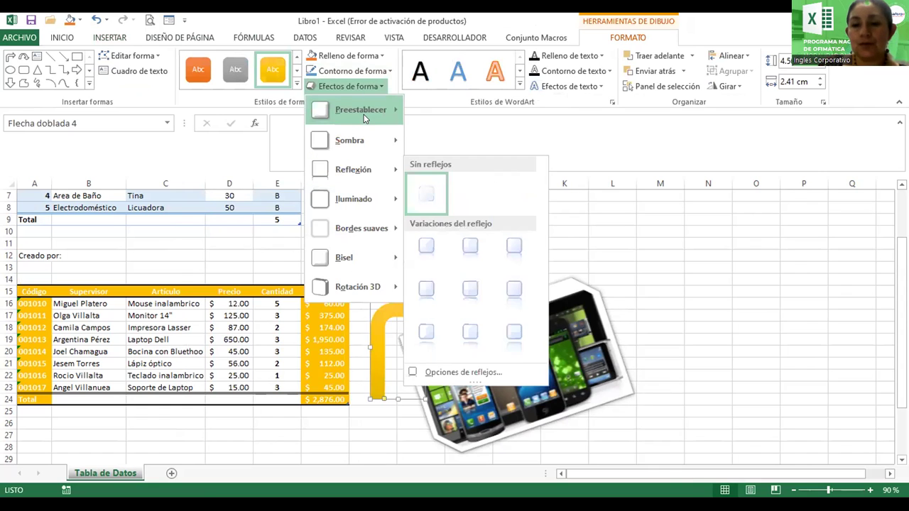
pyautogui.moveTo(369, 115)
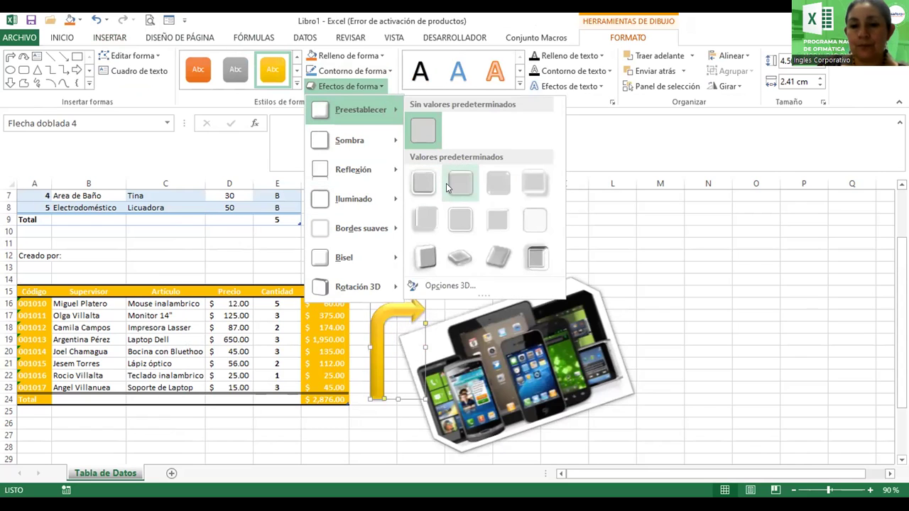
pyautogui.click(334, 89)
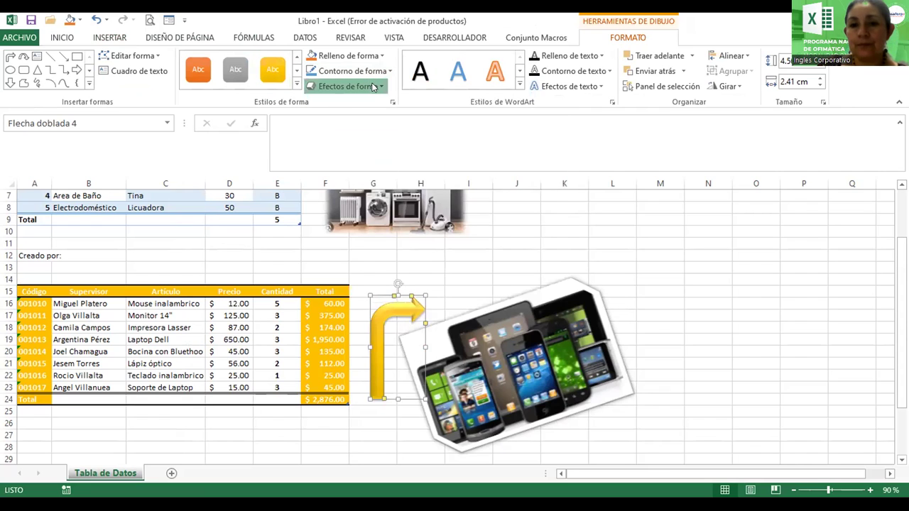
pyautogui.click(373, 86)
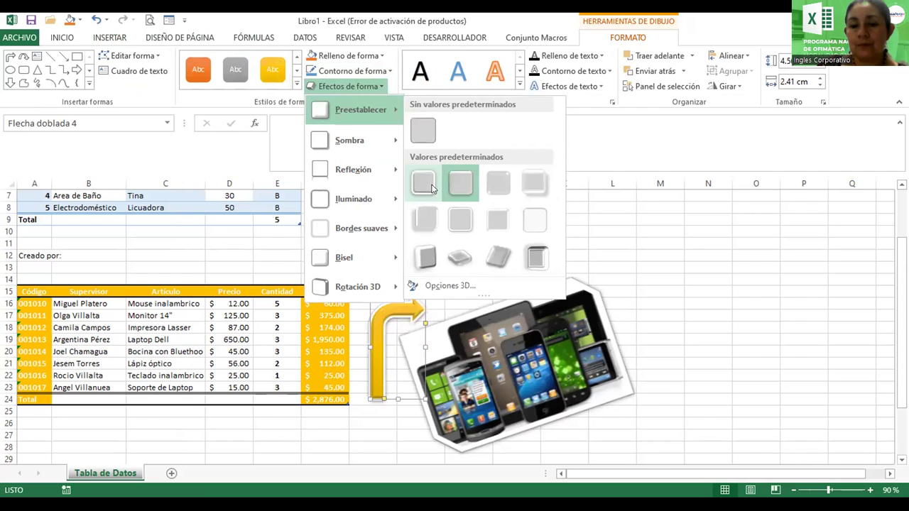
pyautogui.click(518, 257)
# - Move the phones picture up and right, then zoom out the sheet
pyautogui.moveTo(508, 347)
pyautogui.mouseDown()
pyautogui.moveTo(526, 297)
pyautogui.moveTo(490, 309)
pyautogui.mouseUp()
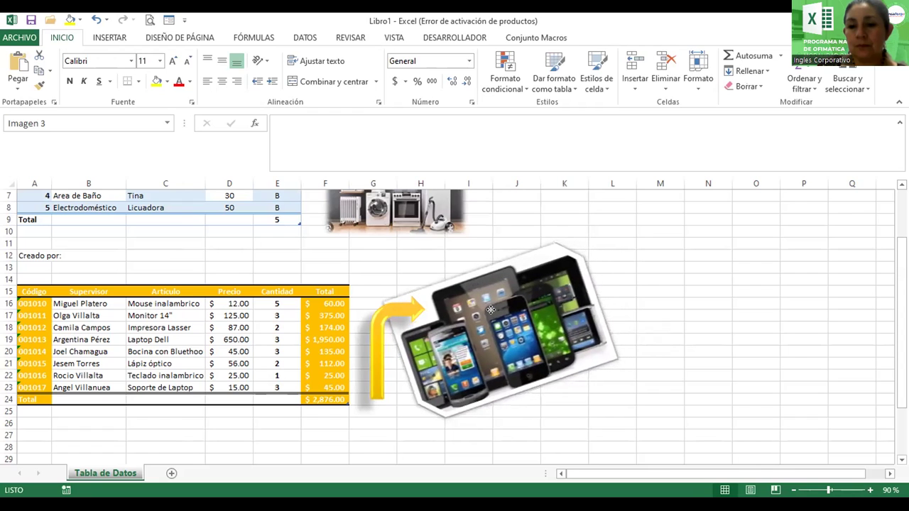
pyautogui.moveTo(489, 308); pyautogui.dragTo(490, 307)
pyautogui.click(642, 298)
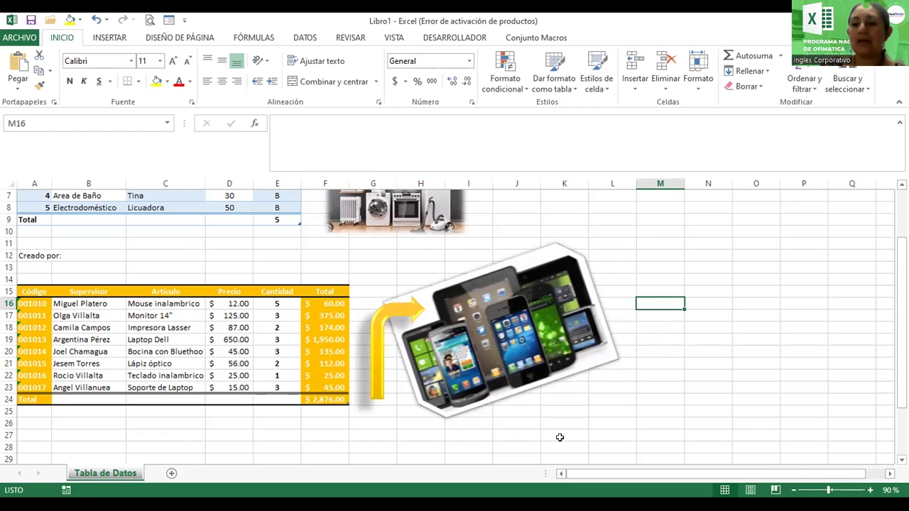
pyautogui.click(792, 490)
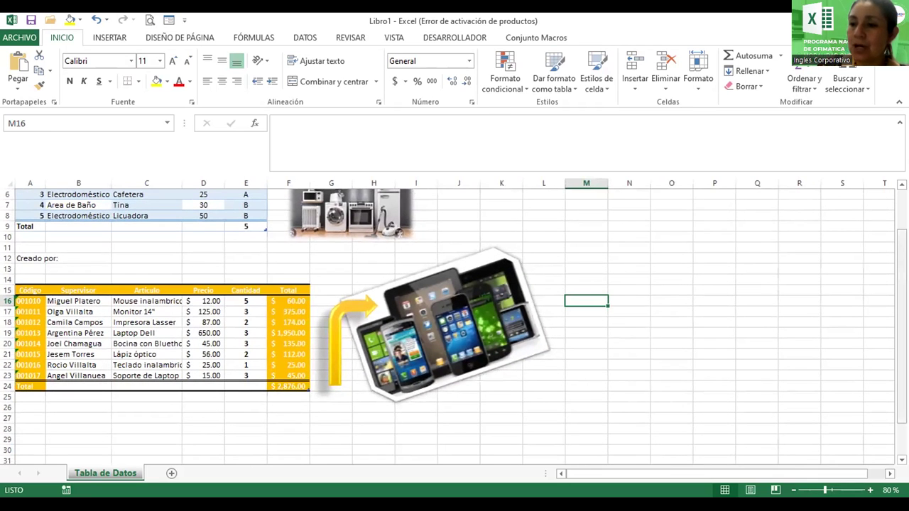
pyautogui.moveTo(901, 254); pyautogui.dragTo(885, 190)
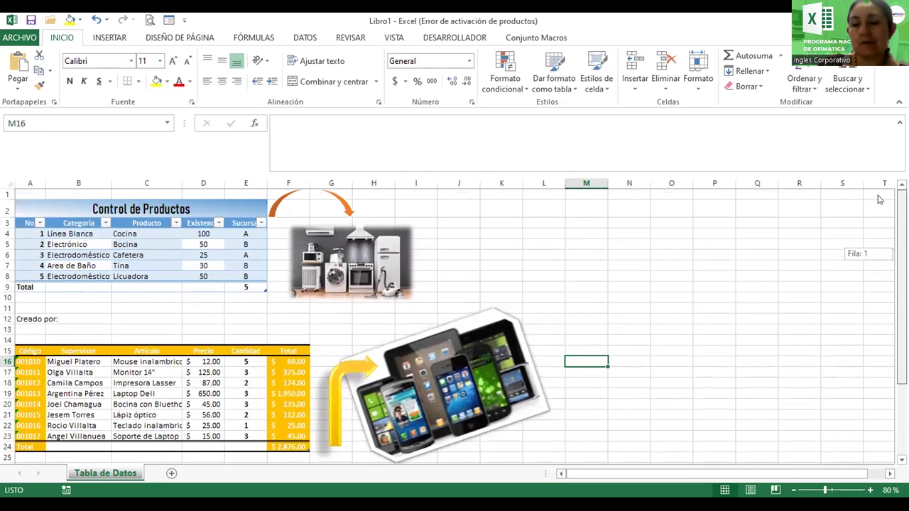
pyautogui.moveTo(876, 201)
pyautogui.mouseDown()
pyautogui.moveTo(887, 199)
pyautogui.moveTo(887, 190)
pyautogui.mouseUp()
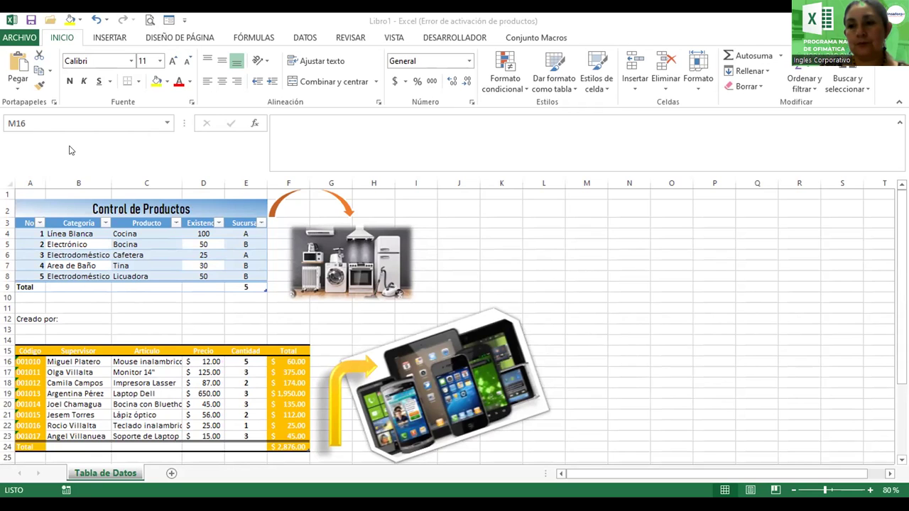
# - Bring the Excel workbook window back into focus
pyautogui.click(69, 150)
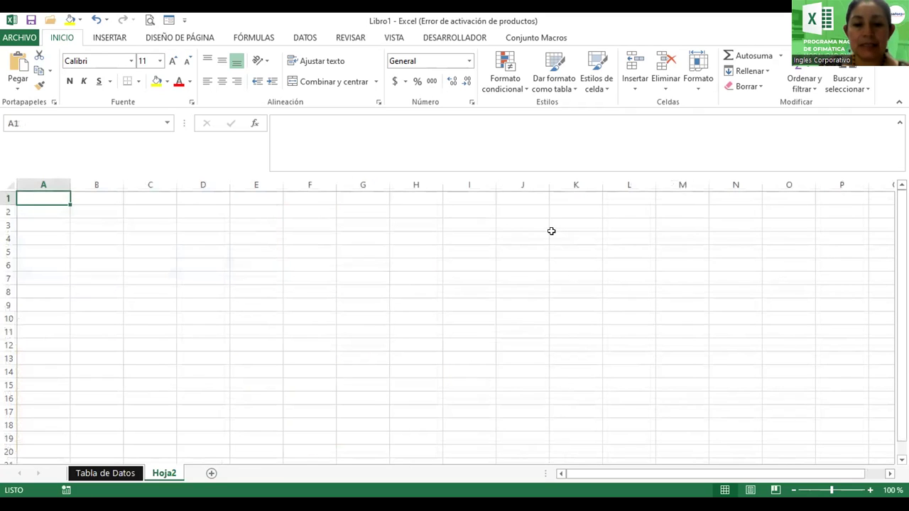
# - Rename the sheet to Vendedores and enter the title 'Control de Vendedores' in B2
pyautogui.hotkey('alt', 'h')
pyautogui.write('orVendedores')
pyautogui.press('Return')
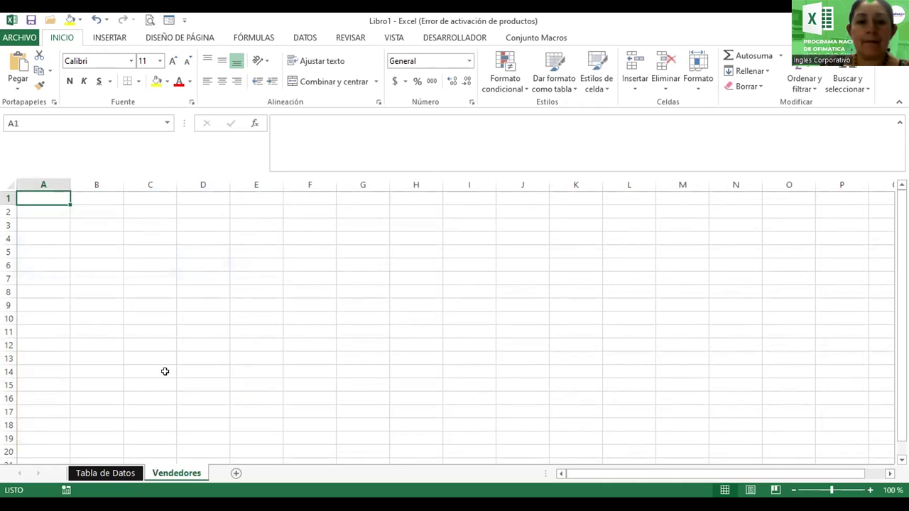
pyautogui.click(86, 213)
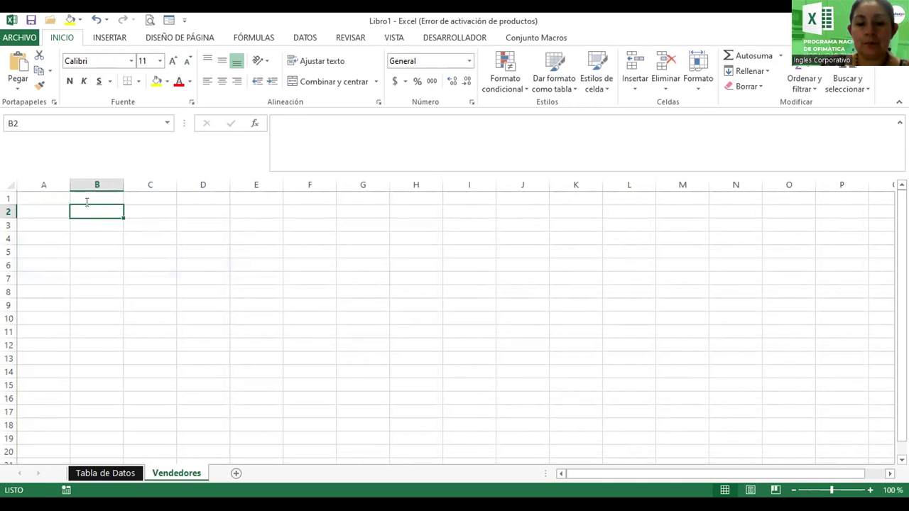
pyautogui.write('Control de Vendedores')
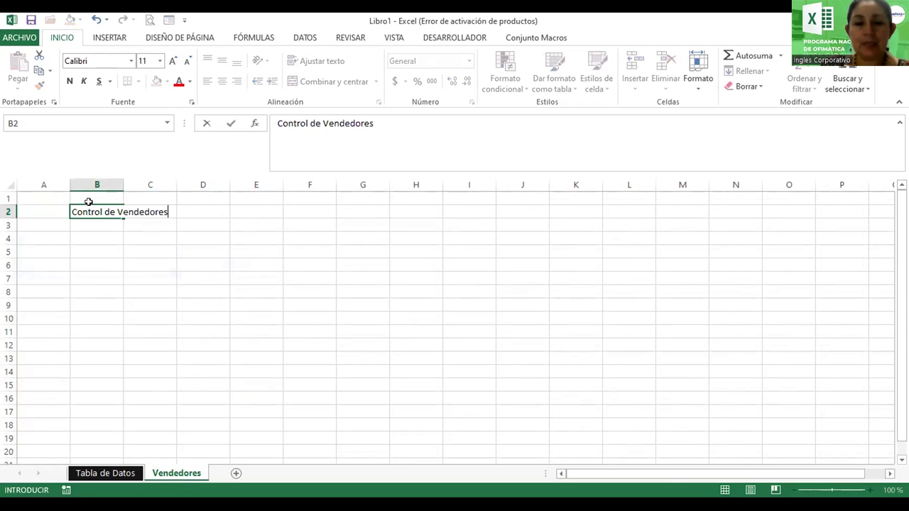
pyautogui.press('Return')
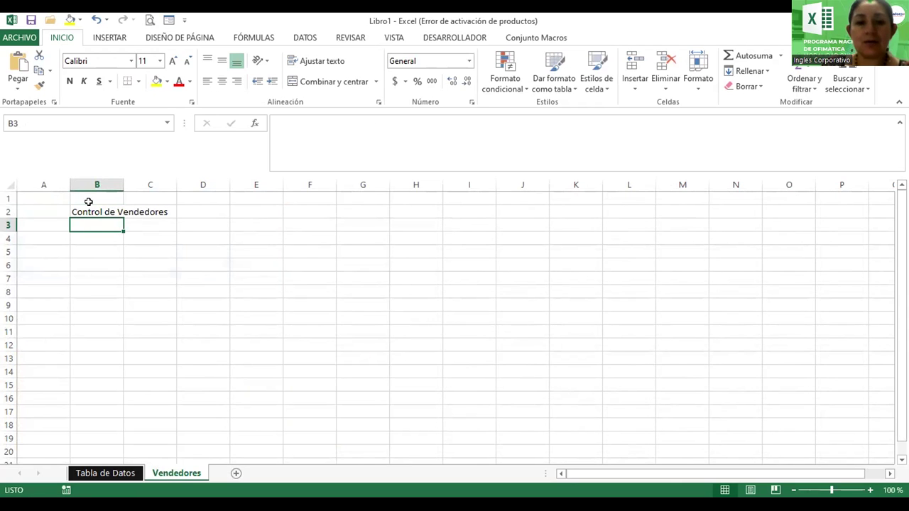
# - Put Vendedores in B3 and Lunes in C3, filling Martes through Viernes across D3:G3
pyautogui.write('Vendedores')
pyautogui.click(86, 206)
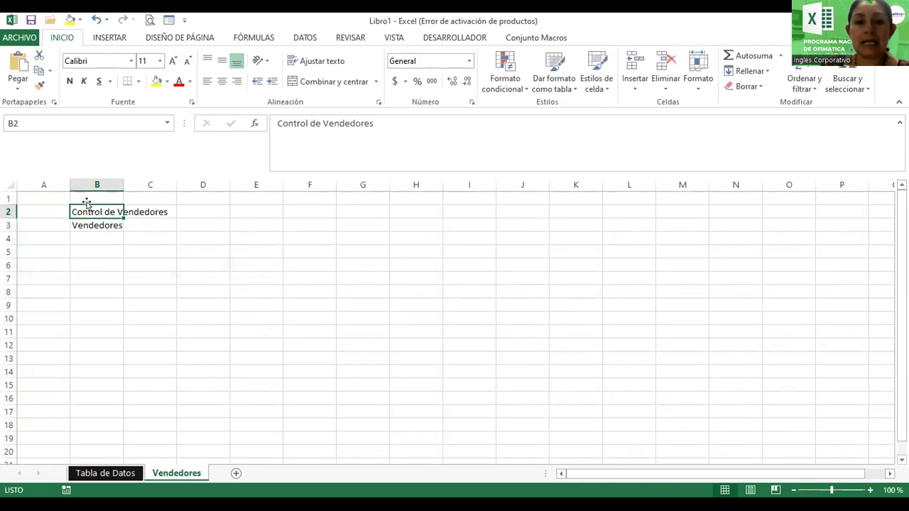
pyautogui.press('Down')
pyautogui.press('Right')
pyautogui.write('Lune')
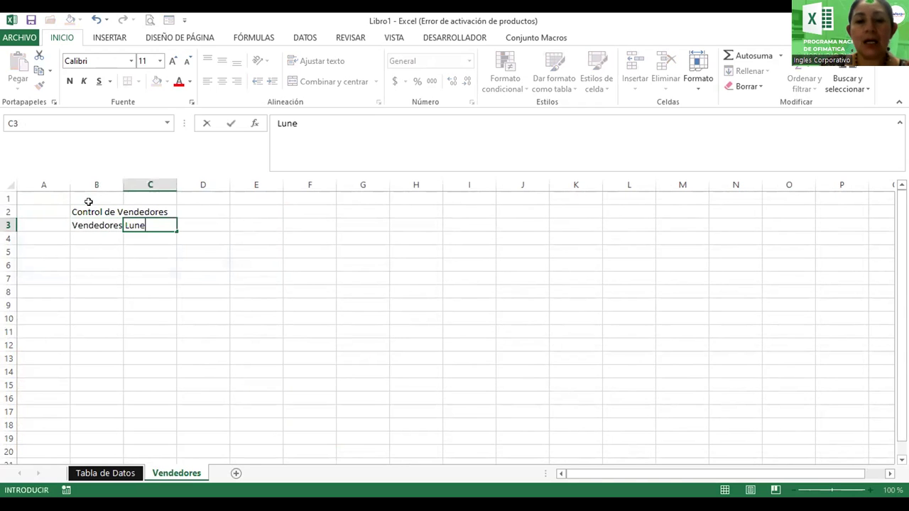
pyautogui.write('s')
pyautogui.press('Return')
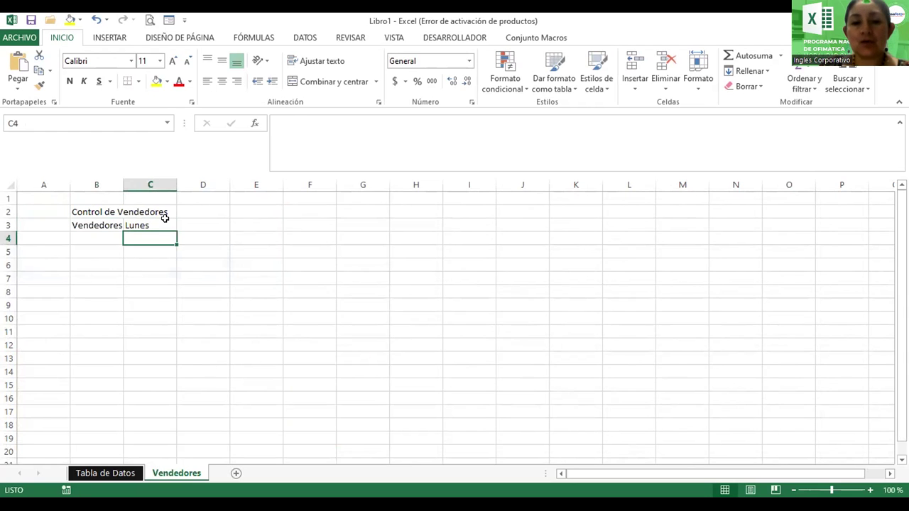
pyautogui.click(164, 220)
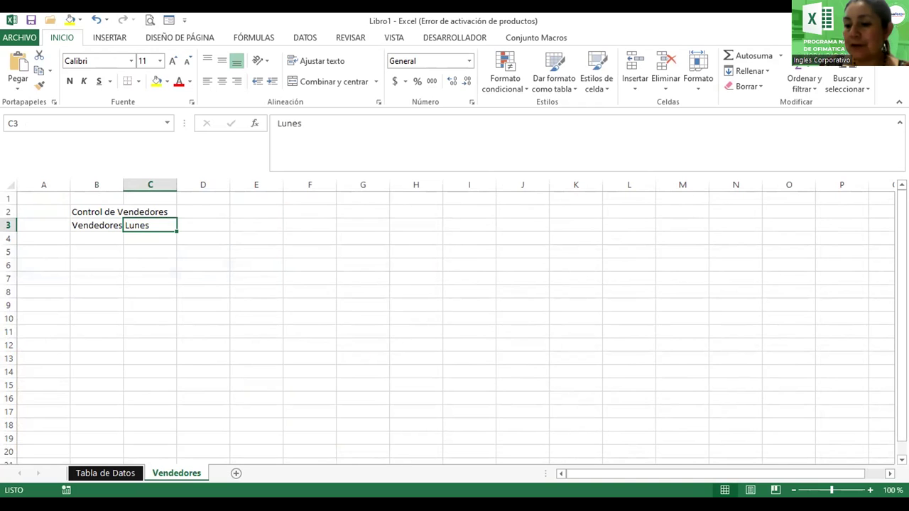
pyautogui.keyDown('ctrl'); pyautogui.scroll(3, 429, 297); pyautogui.keyUp('ctrl')
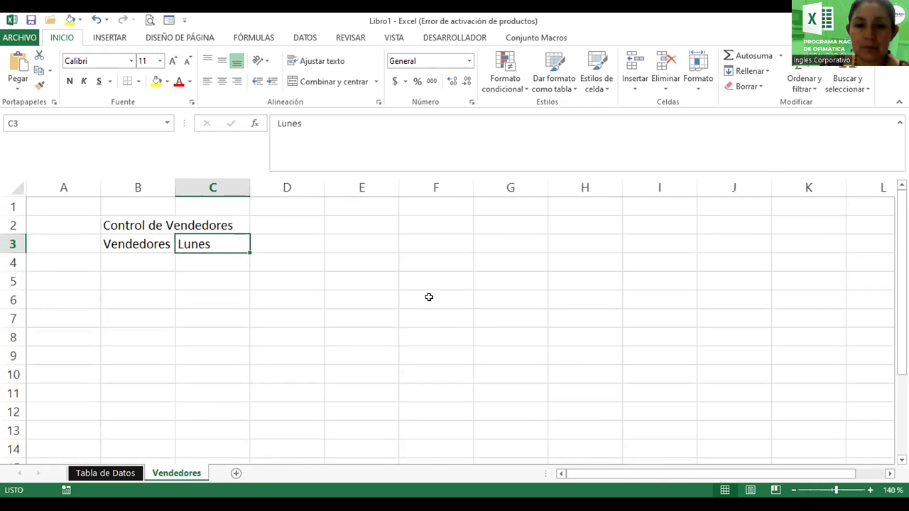
pyautogui.moveTo(248, 246); pyautogui.dragTo(513, 254)
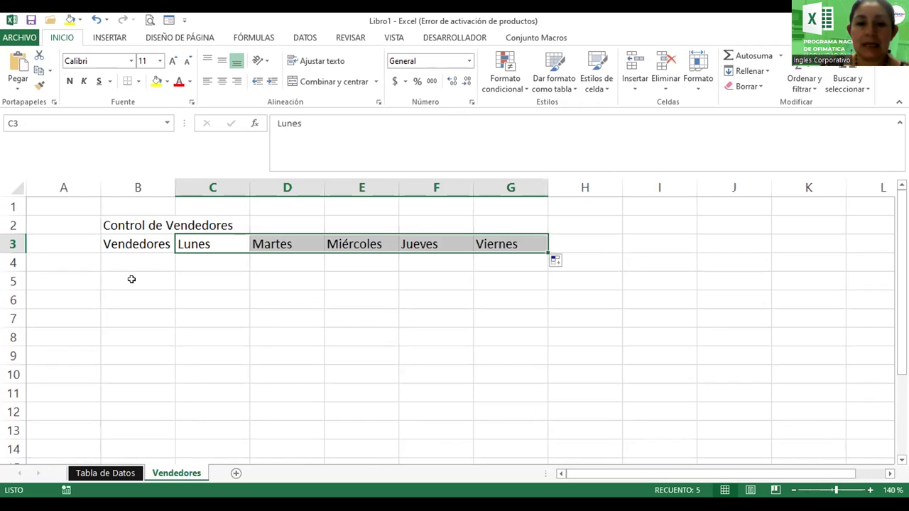
# - Enter Vendedor_01 in cell B4
pyautogui.click(133, 255)
pyautogui.write('Vendedor')
pyautogui.press('BackSpace')
pyautogui.write('_01')
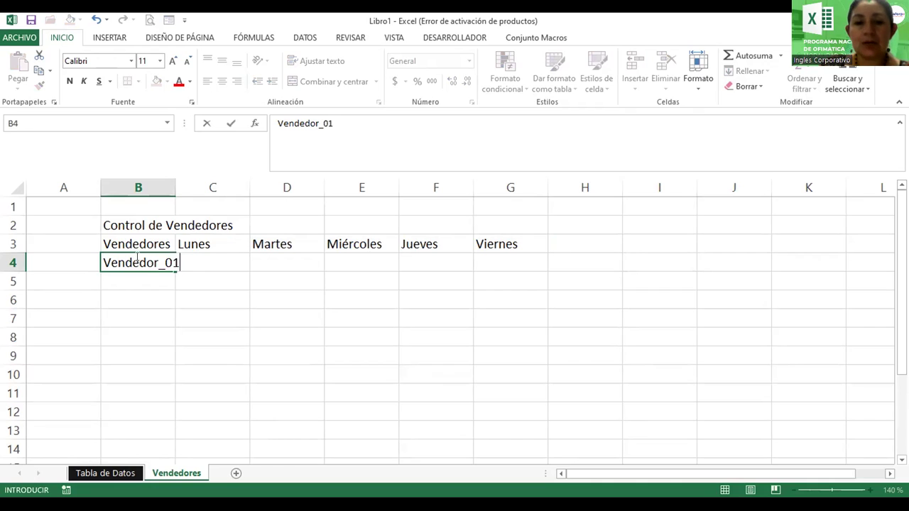
pyautogui.press('Return')
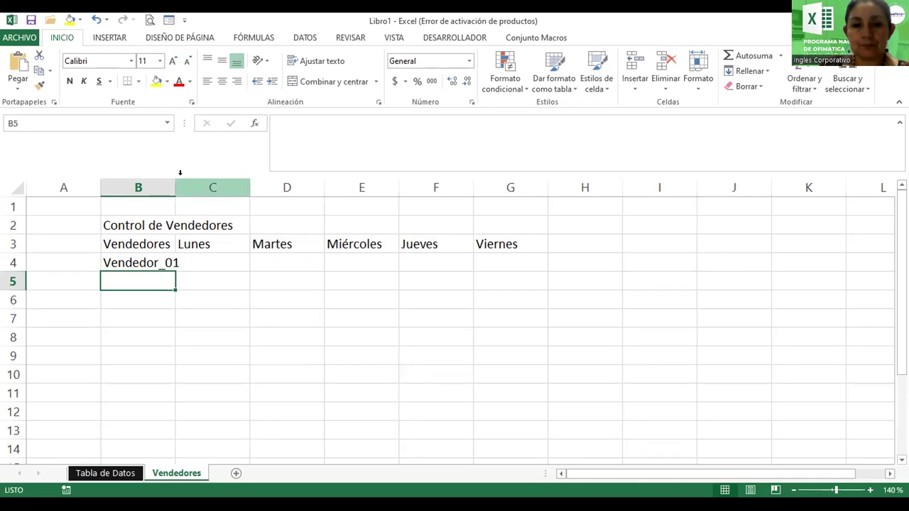
# - Widen column B and merge-centre the title across B2:G2 in bold italic, larger font
pyautogui.moveTo(194, 182); pyautogui.dragTo(199, 183)
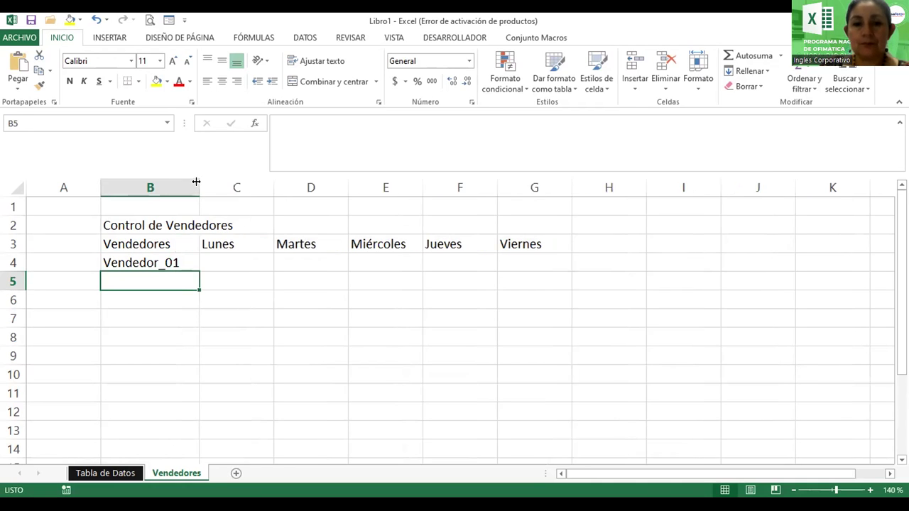
pyautogui.click(166, 222)
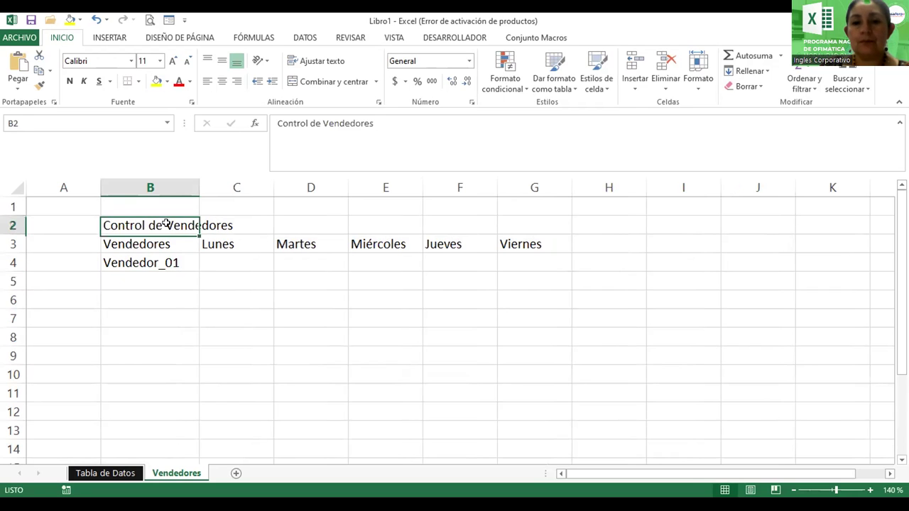
pyautogui.moveTo(282, 231); pyautogui.dragTo(518, 222)
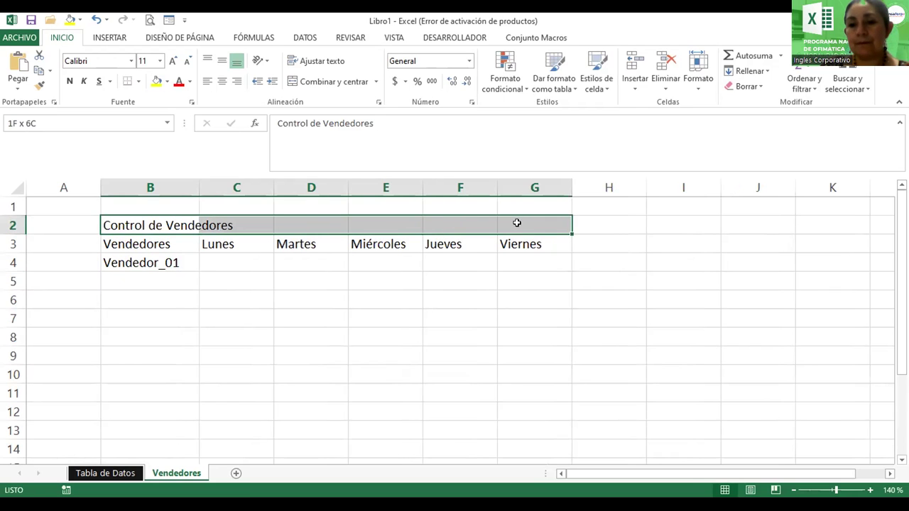
pyautogui.click(332, 82)
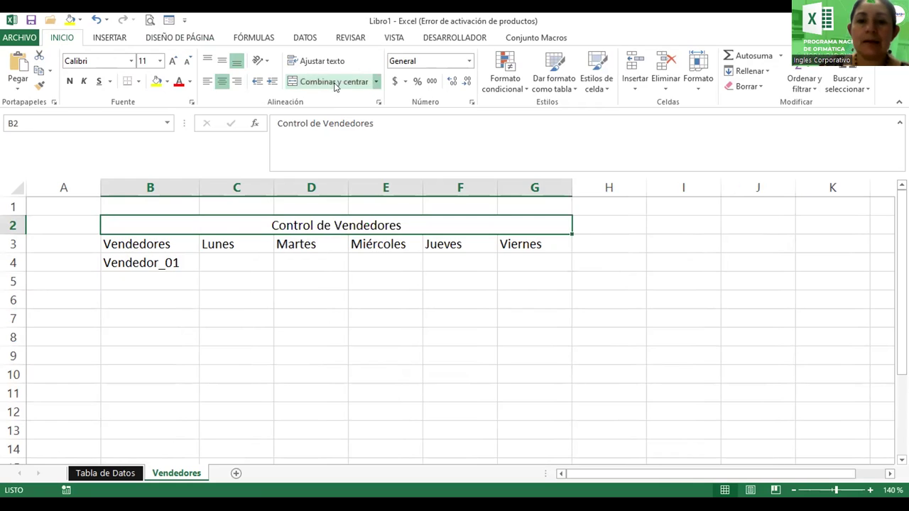
pyautogui.click(69, 81)
pyautogui.click(84, 81)
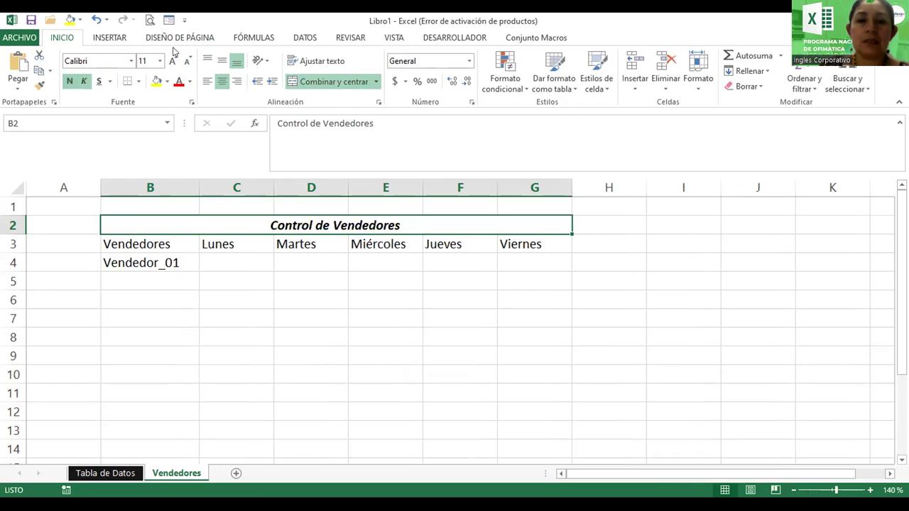
pyautogui.click(173, 61)
pyautogui.click(174, 61)
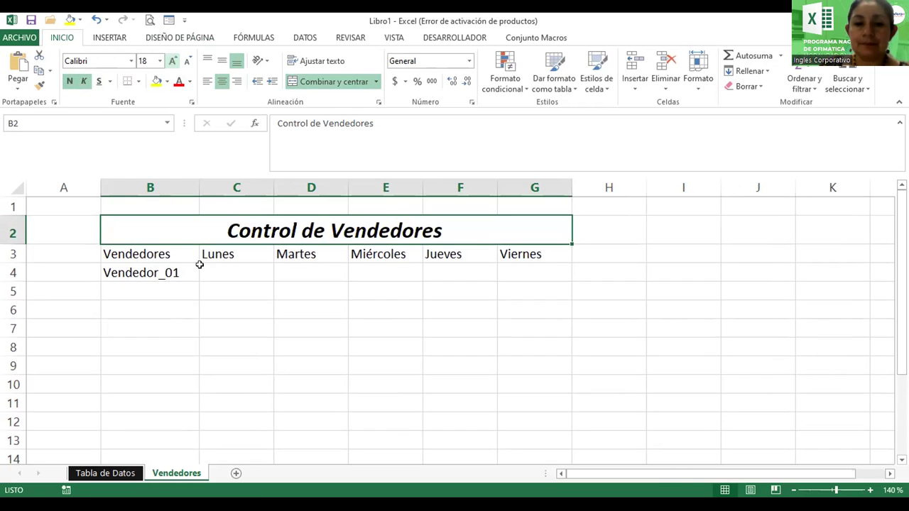
# - Fill Vendedor_02 through Vendedor_10 down column B to row 13
pyautogui.click(163, 271)
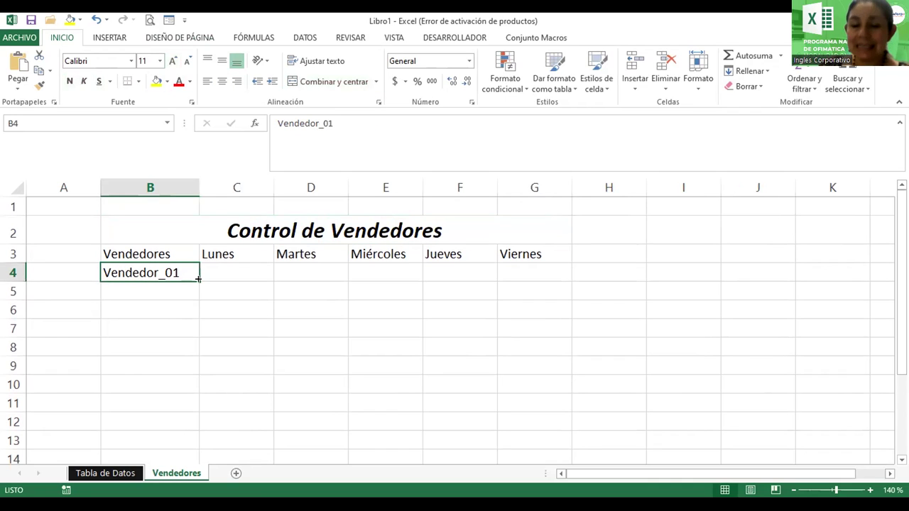
pyautogui.moveTo(198, 279); pyautogui.dragTo(189, 438)
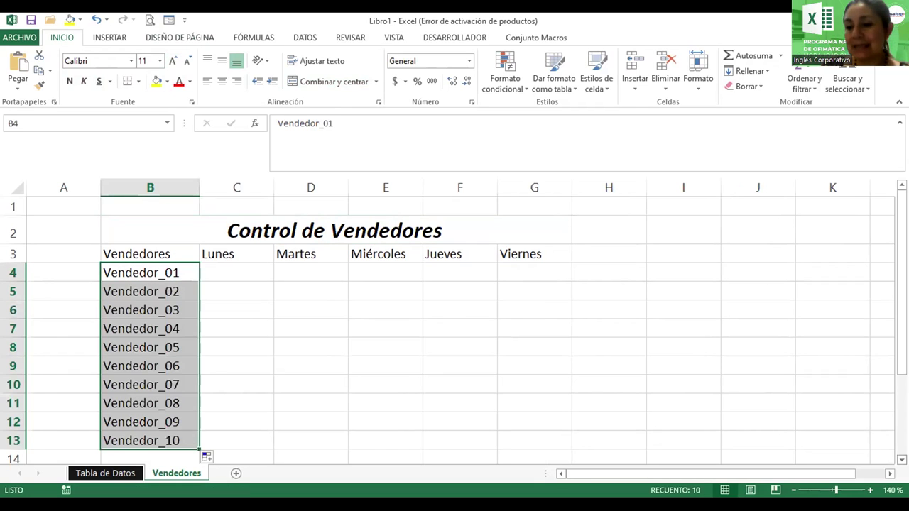
pyautogui.click(902, 460)
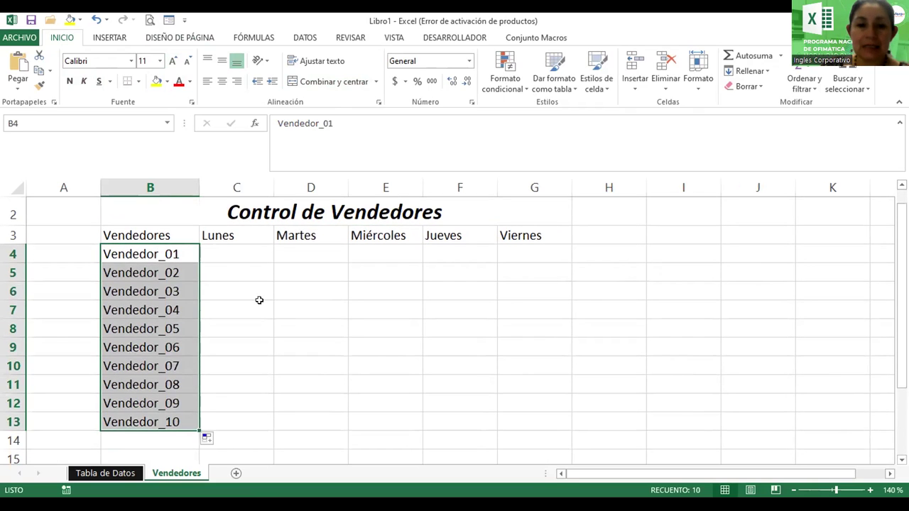
pyautogui.click(181, 252)
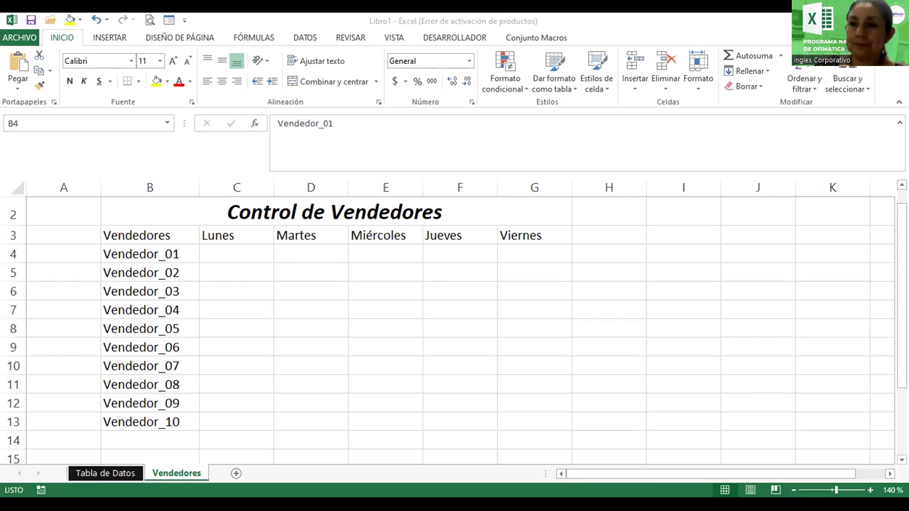
# - Return to Excel and select C4, Vendedor_01's Lunes cell
pyautogui.hotkey('alt', 'Tab')
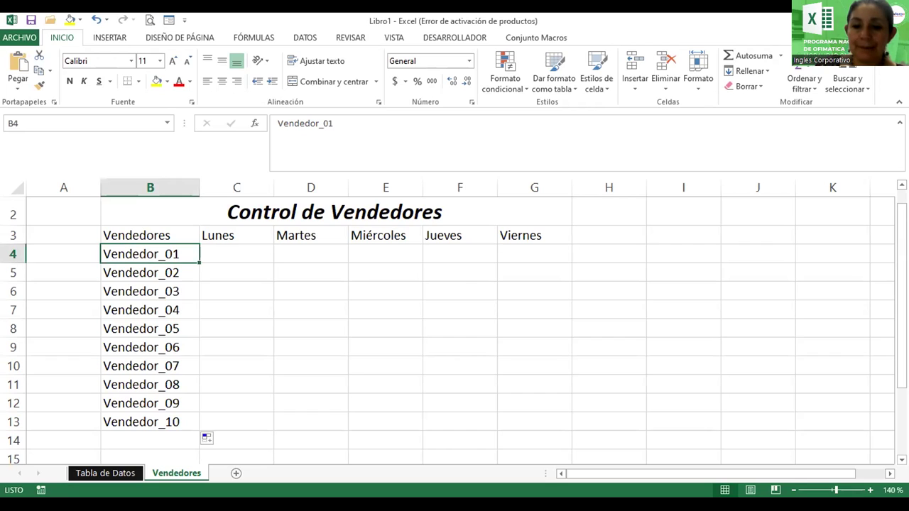
pyautogui.hotkey('alt', 'Tab')
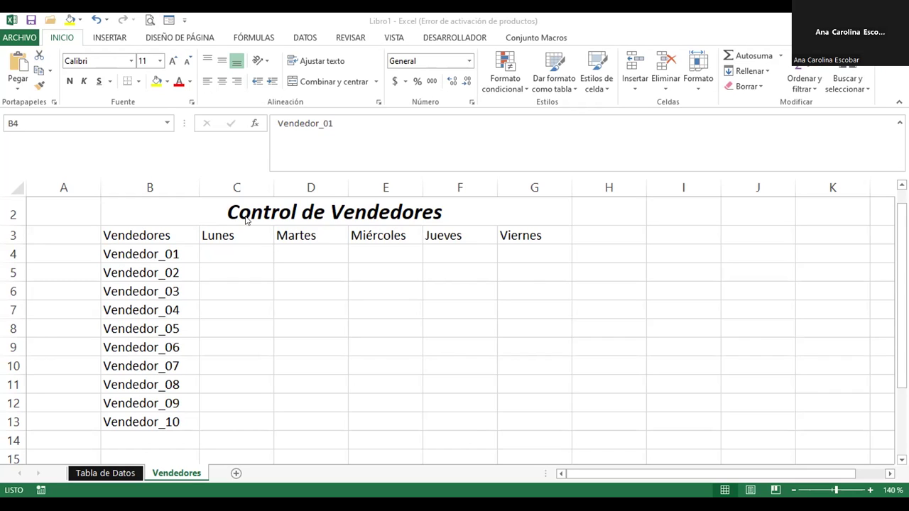
pyautogui.hotkey('alt', 'Tab')
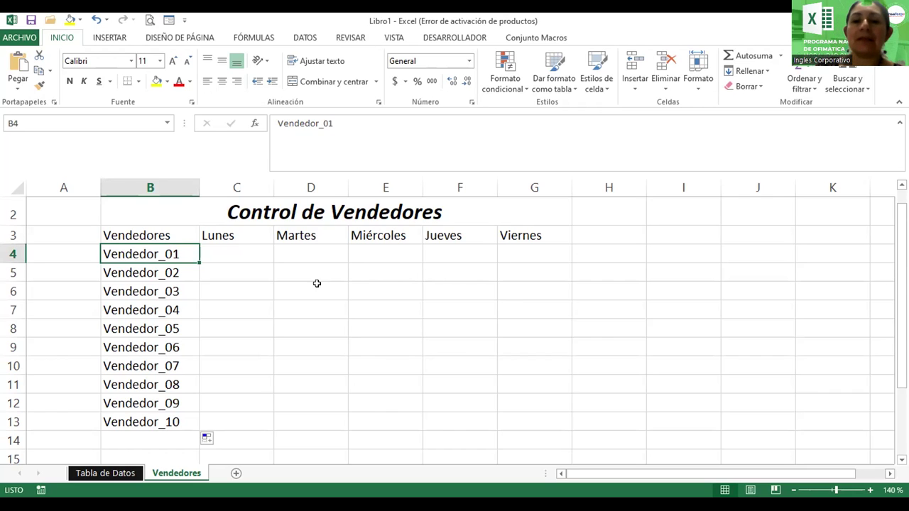
pyautogui.click(240, 252)
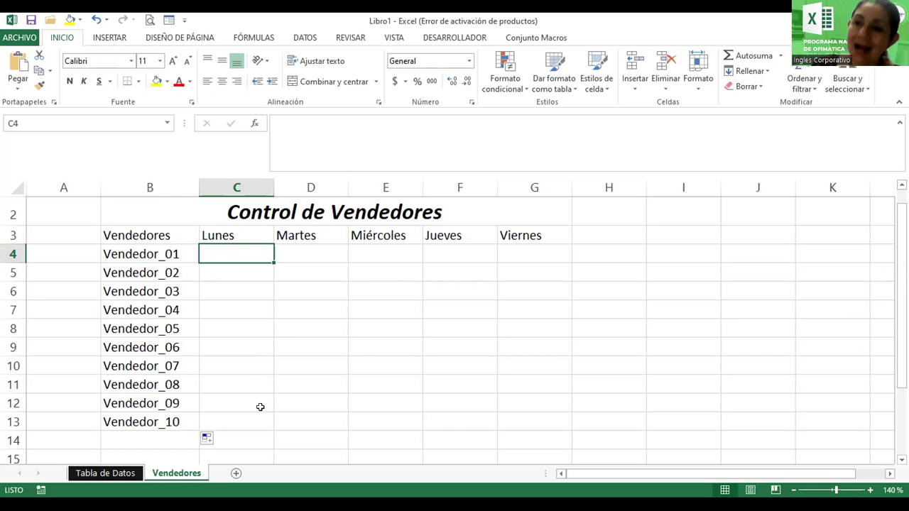
# - Start =ale in C4 and insert ALEATORIO.ENTRE from the function suggestions
pyautogui.write('=')
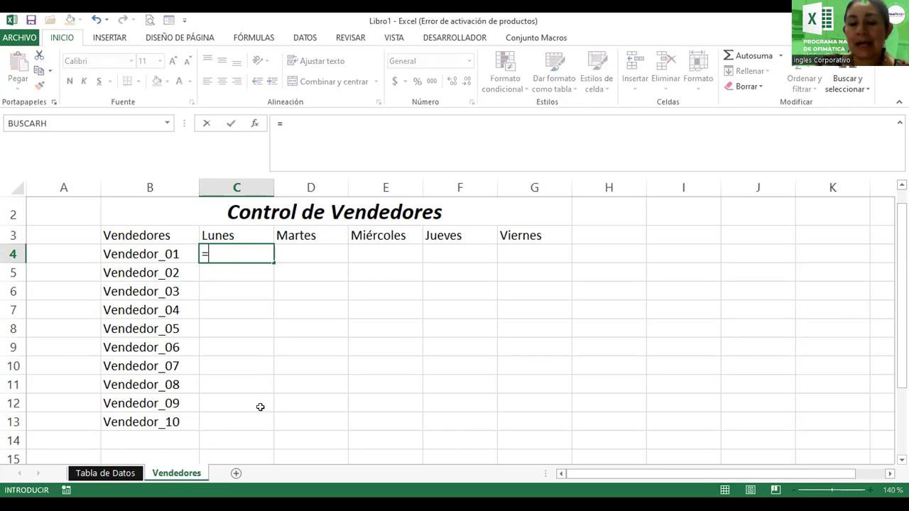
pyautogui.write('a')
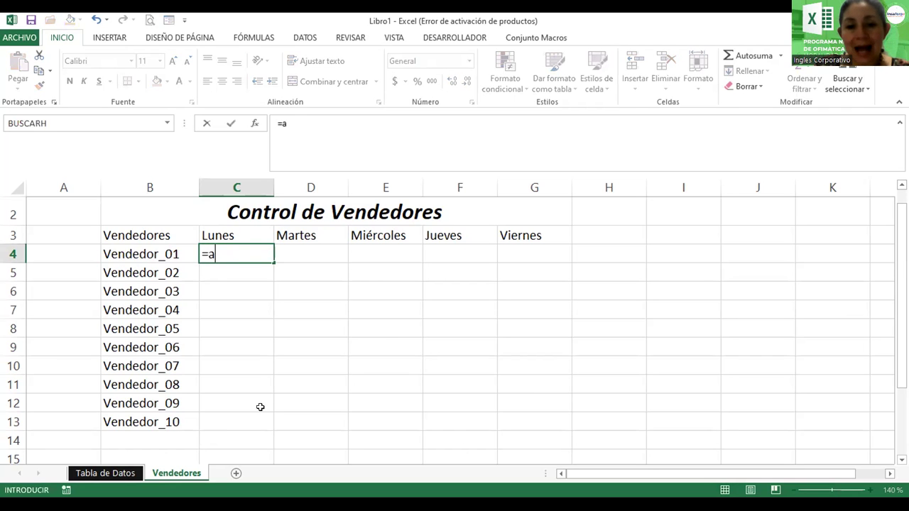
pyautogui.write('le')
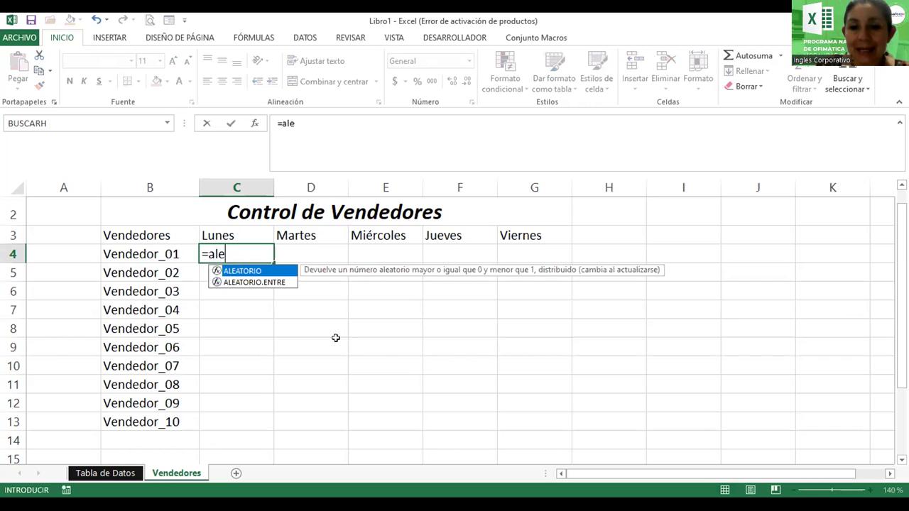
pyautogui.click(262, 284)
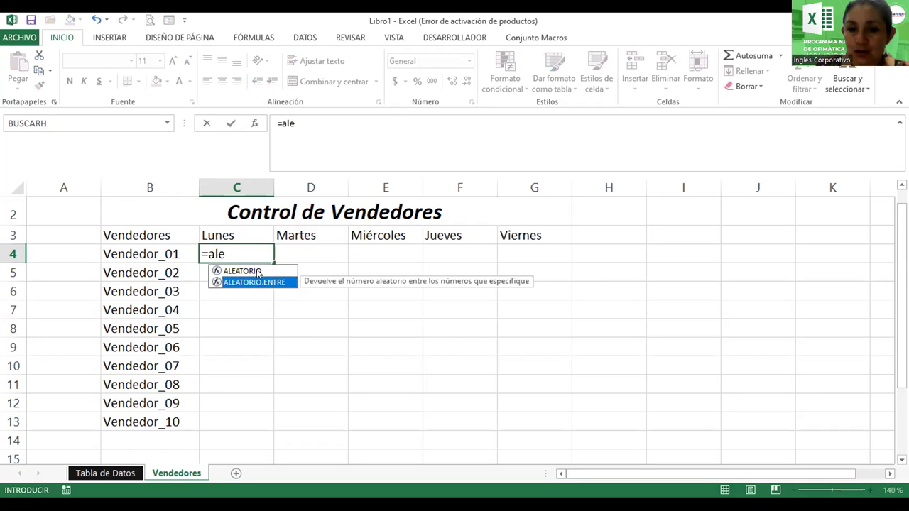
pyautogui.click(257, 274)
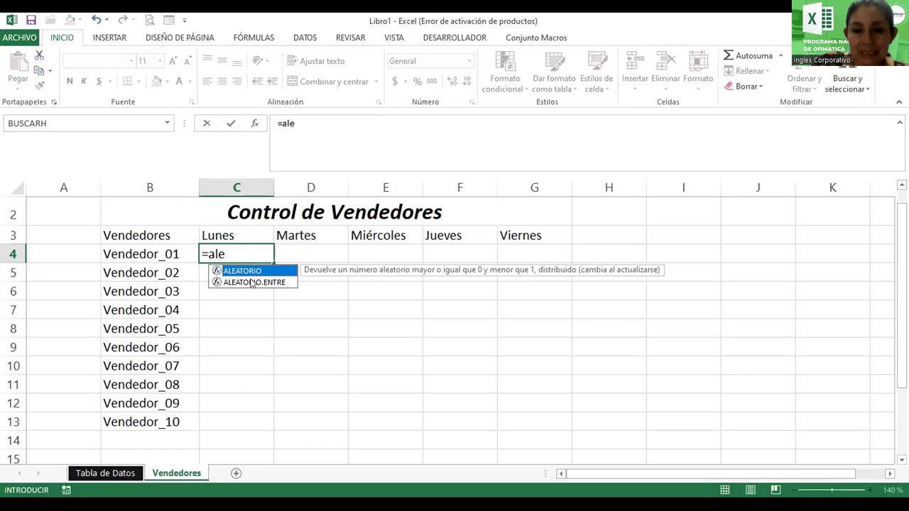
pyautogui.click(252, 282)
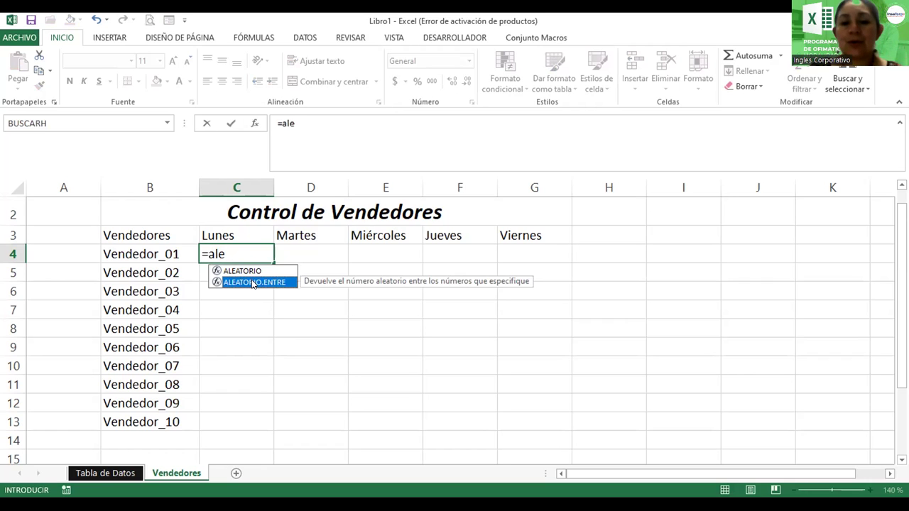
pyautogui.doubleClick(262, 281)
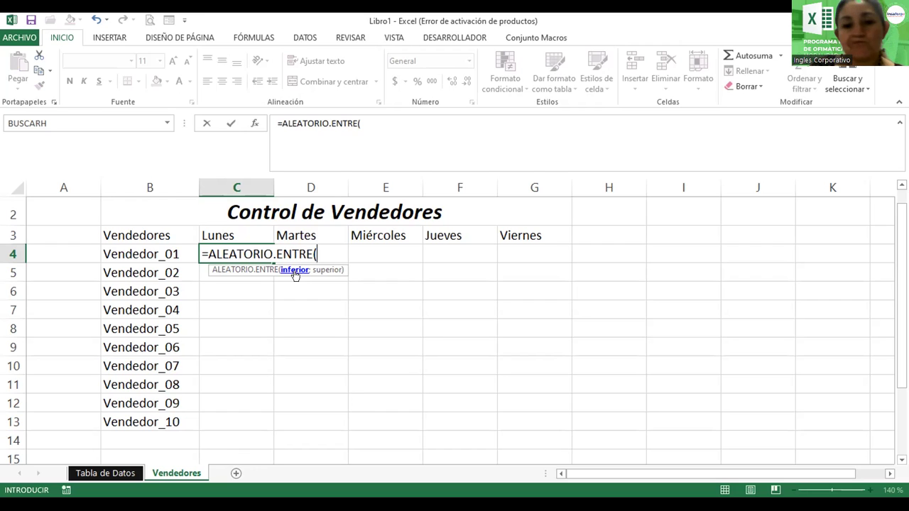
# - Complete =ALEATORIO.ENTRE(100;500) in C4 and copy it down to C13
pyautogui.write('100')
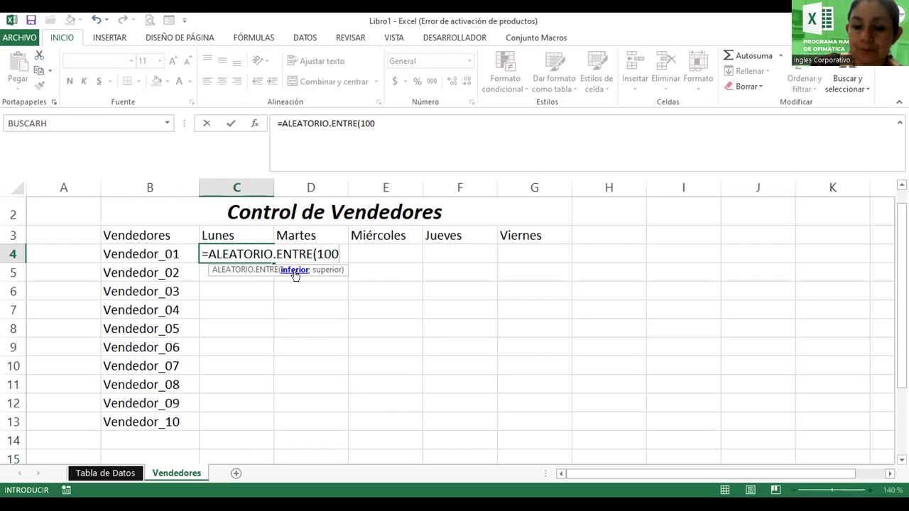
pyautogui.write(';')
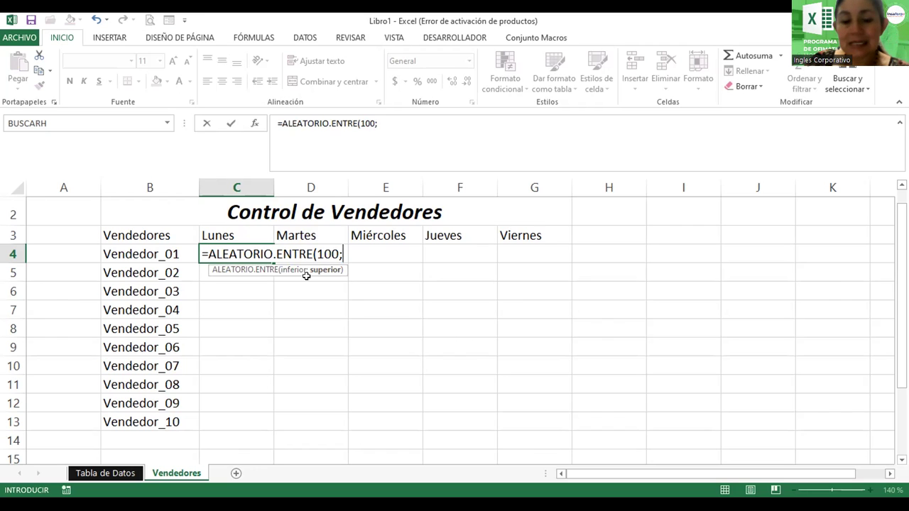
pyautogui.write('500)')
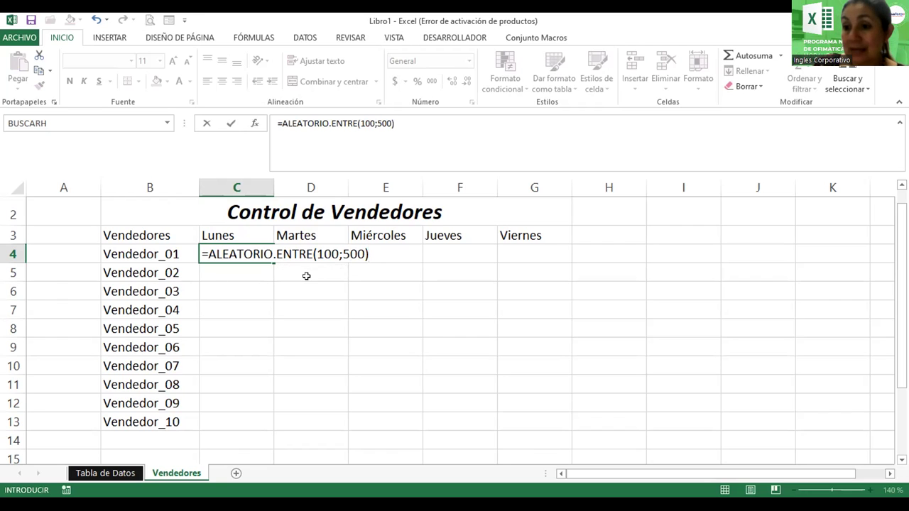
pyautogui.press('Return')
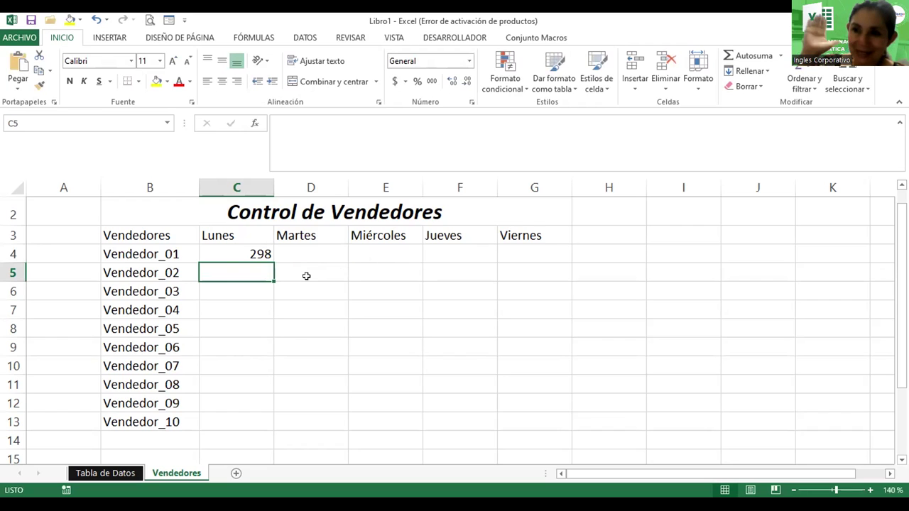
pyautogui.click(259, 252)
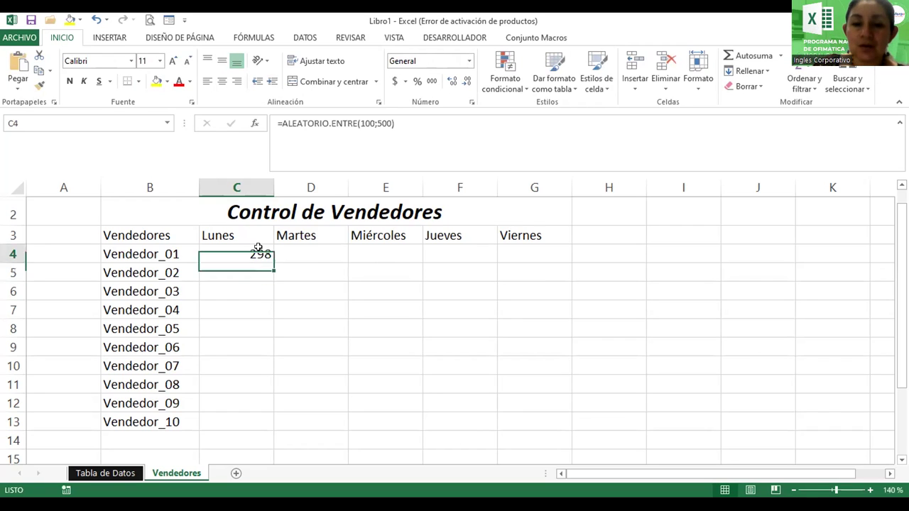
pyautogui.moveTo(272, 262); pyautogui.dragTo(270, 427)
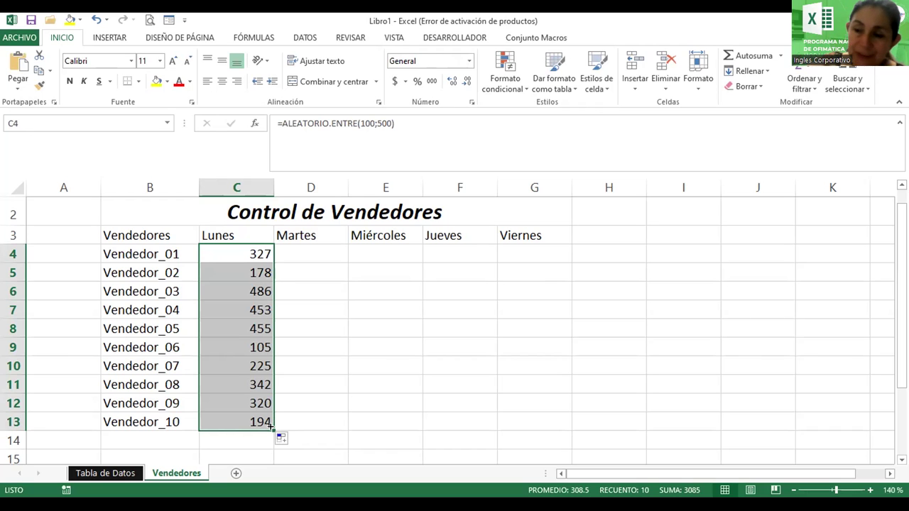
# - Copy the C4:C13 random formulas across to column G, Viernes
pyautogui.moveTo(270, 426); pyautogui.dragTo(498, 436)
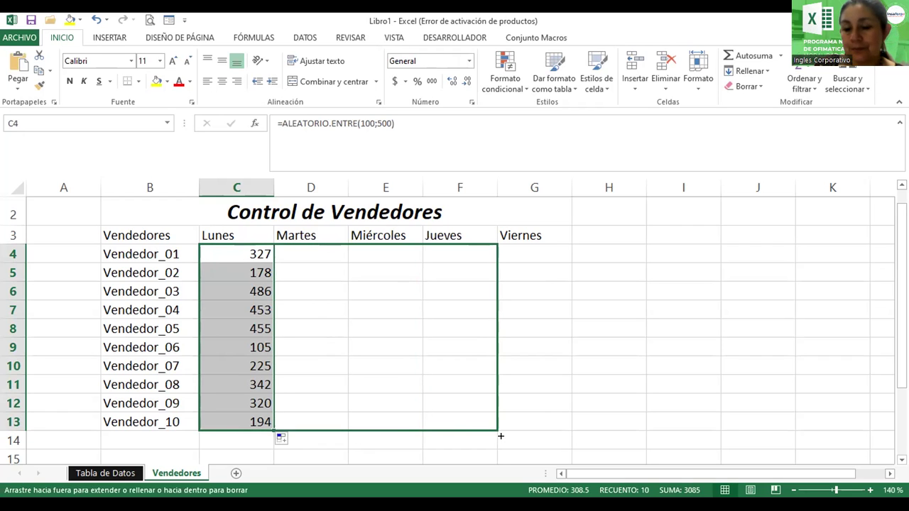
pyautogui.moveTo(501, 436); pyautogui.dragTo(551, 436)
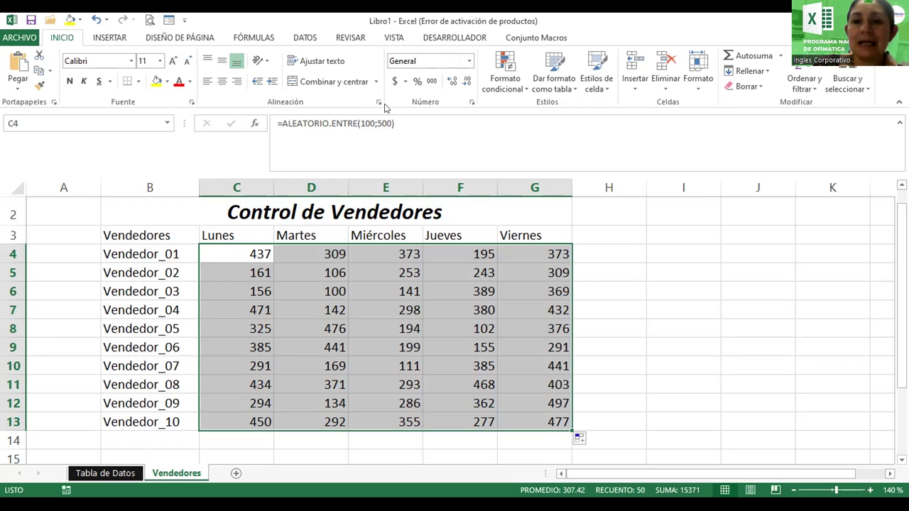
# - Apply accounting dollar format to the sales figures in C4:G13
pyautogui.click(396, 81)
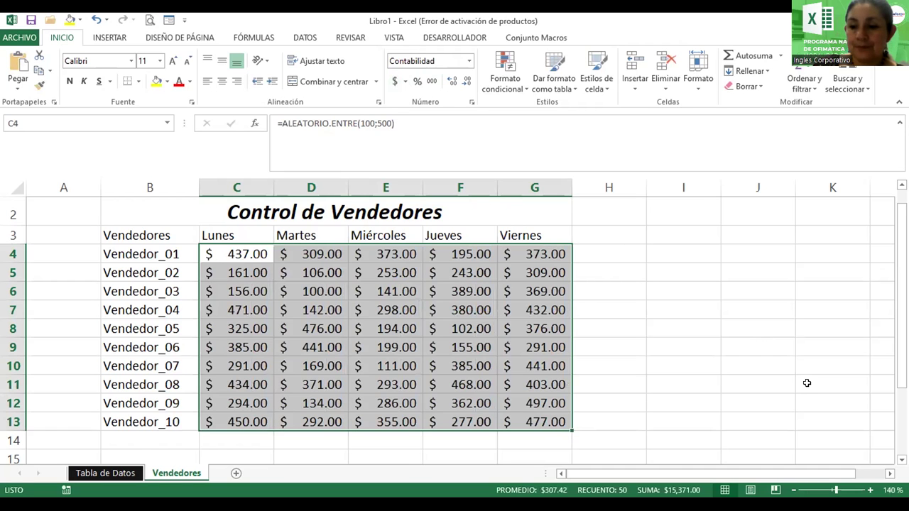
pyautogui.click(793, 490)
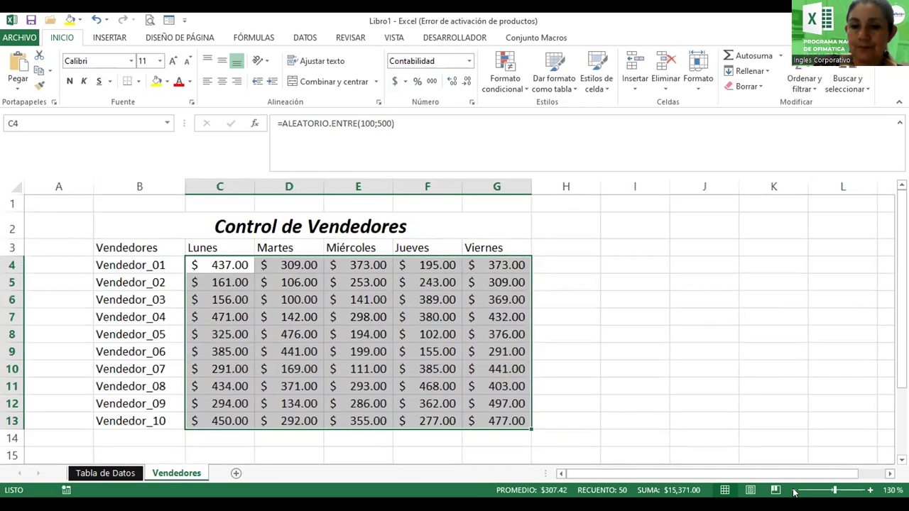
pyautogui.click(403, 223)
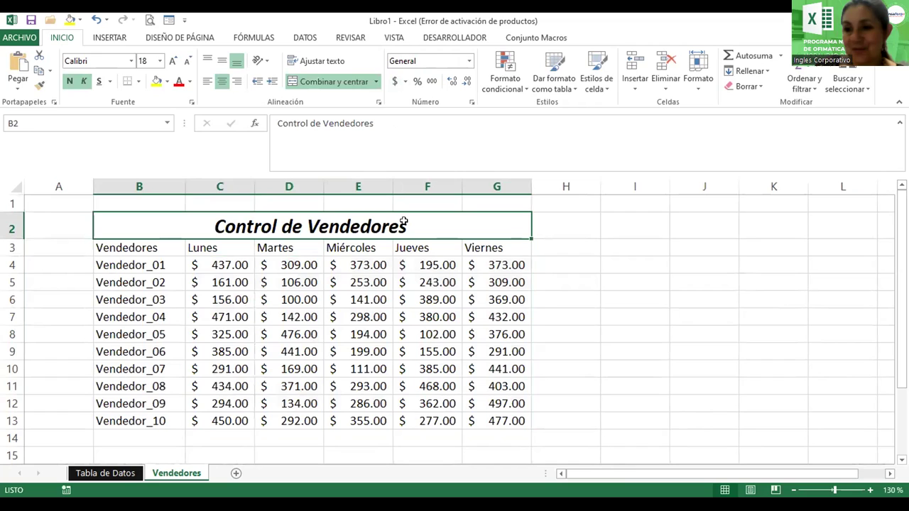
# - Make the B3:G3 header row bold, centered and size 14
pyautogui.click(122, 245)
pyautogui.hotkey('shift', 'Right')
pyautogui.hotkey('shift', 'Right')
pyautogui.hotkey('shift', 'Right')
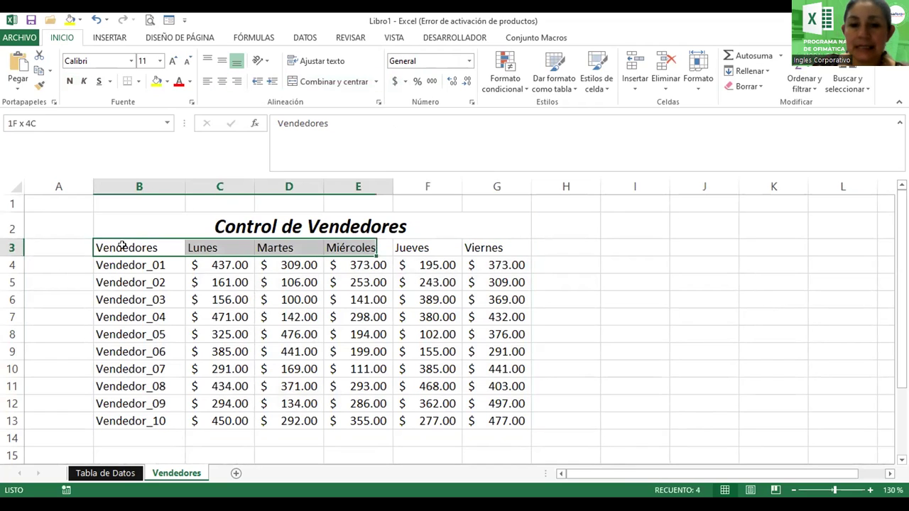
pyautogui.hotkey('shift', 'Right')
pyautogui.hotkey('shift', 'Right')
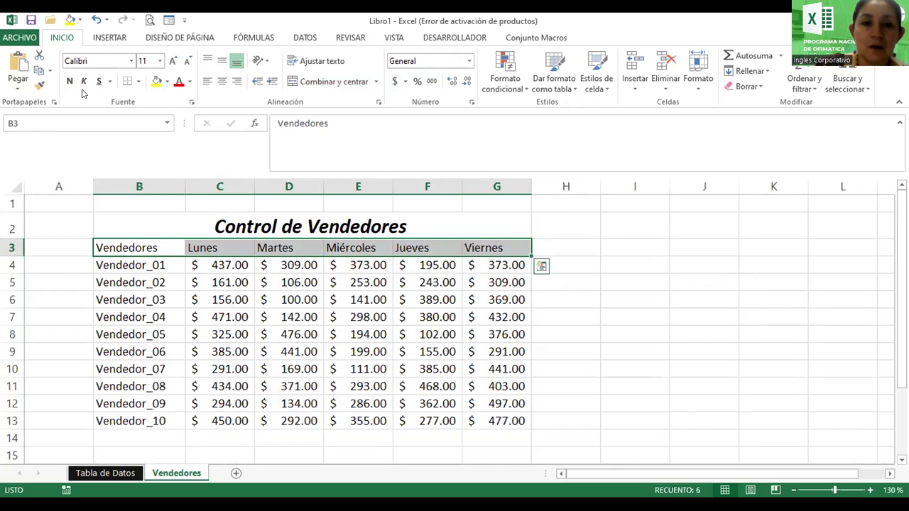
pyautogui.click(69, 81)
pyautogui.click(220, 83)
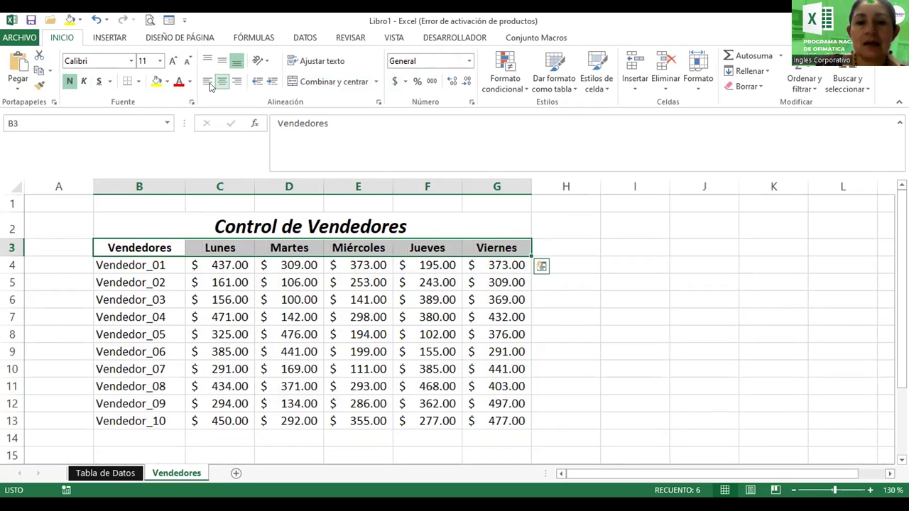
pyautogui.click(173, 62)
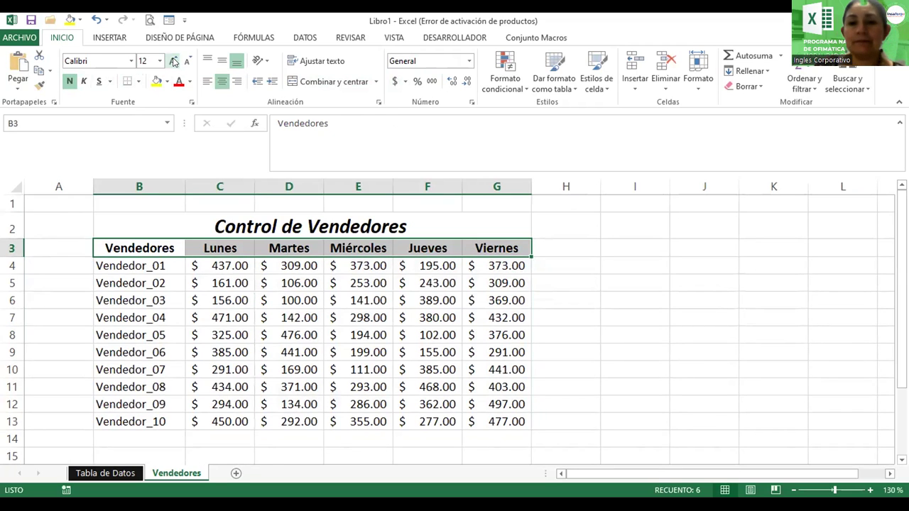
pyautogui.click(173, 62)
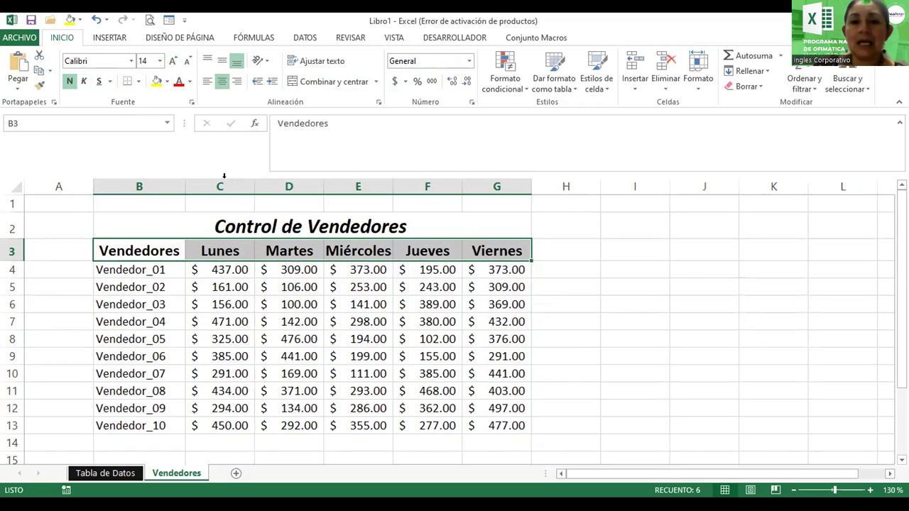
# - Auto-fit column B and adjust columns C through F so values and Miércoles fit
pyautogui.doubleClick(185, 180)
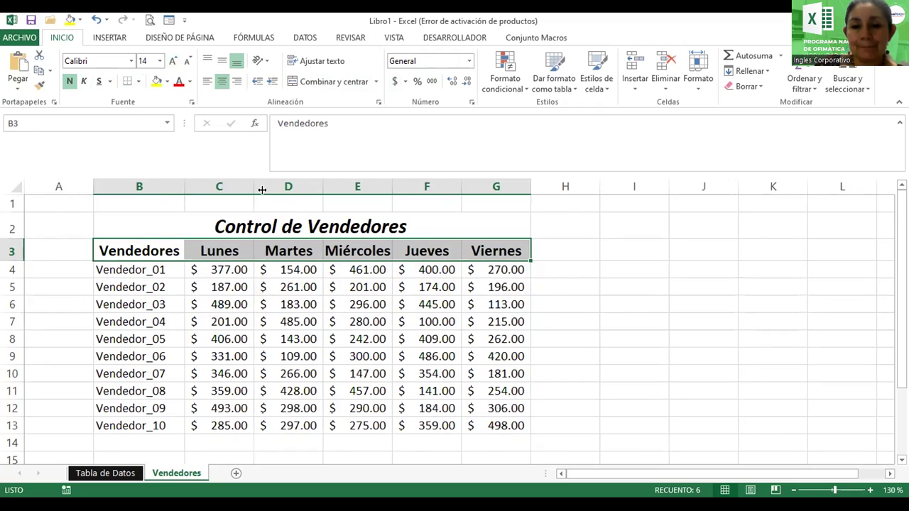
pyautogui.moveTo(252, 182); pyautogui.dragTo(261, 182)
pyautogui.moveTo(332, 184); pyautogui.dragTo(338, 184)
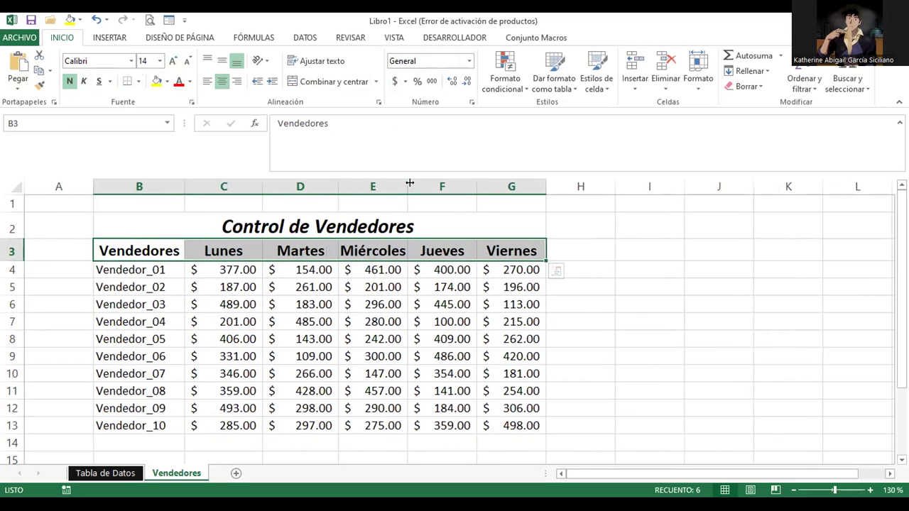
pyautogui.moveTo(410, 184); pyautogui.dragTo(426, 185)
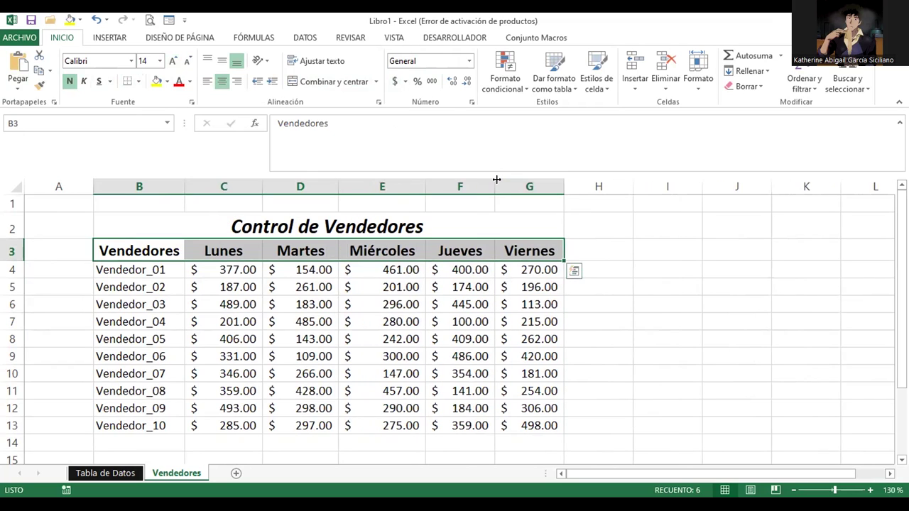
pyautogui.moveTo(497, 180); pyautogui.dragTo(485, 180)
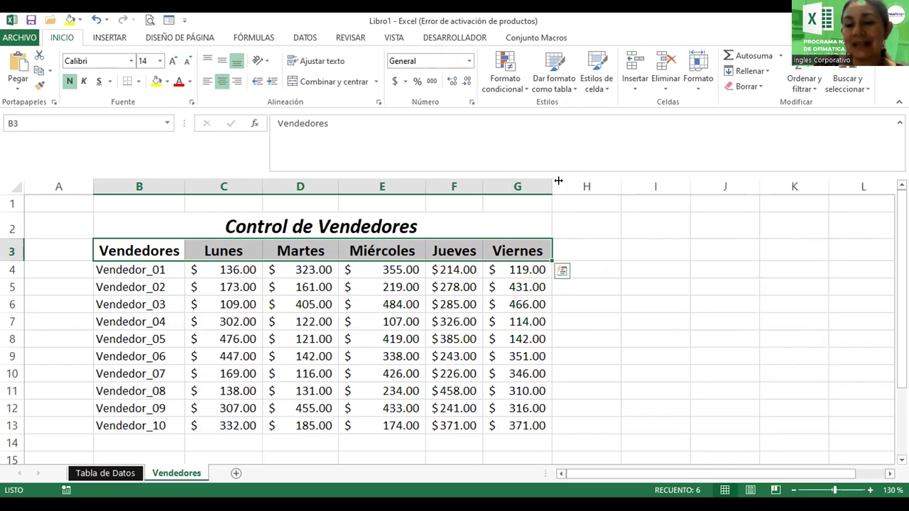
pyautogui.moveTo(558, 181); pyautogui.dragTo(573, 182)
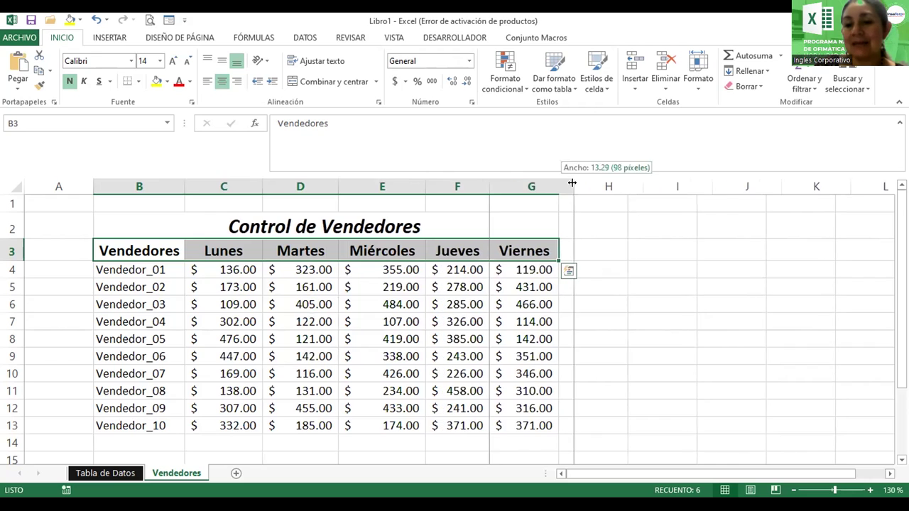
pyautogui.click(230, 267)
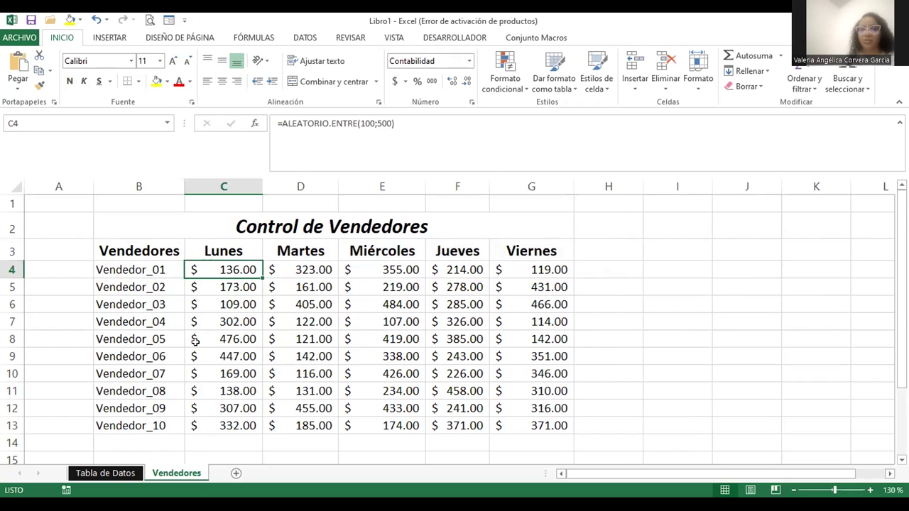
pyautogui.doubleClick(231, 268)
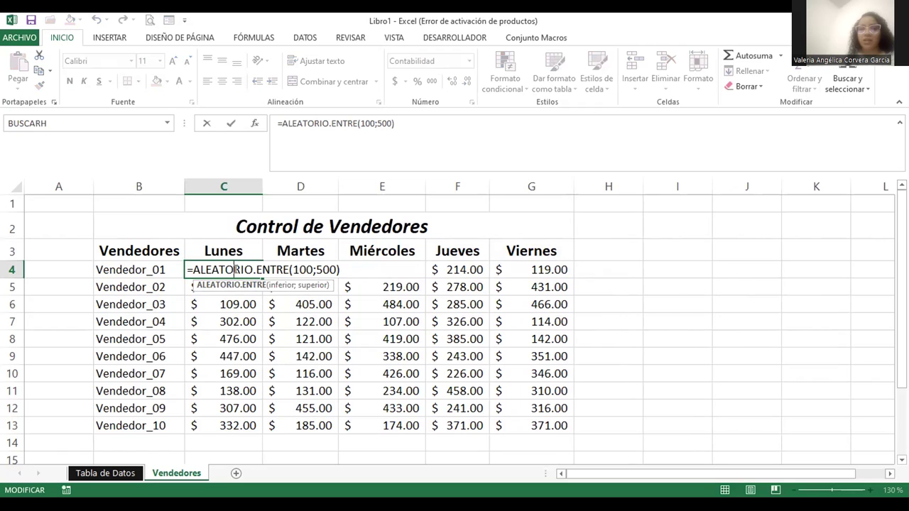
pyautogui.press('Return')
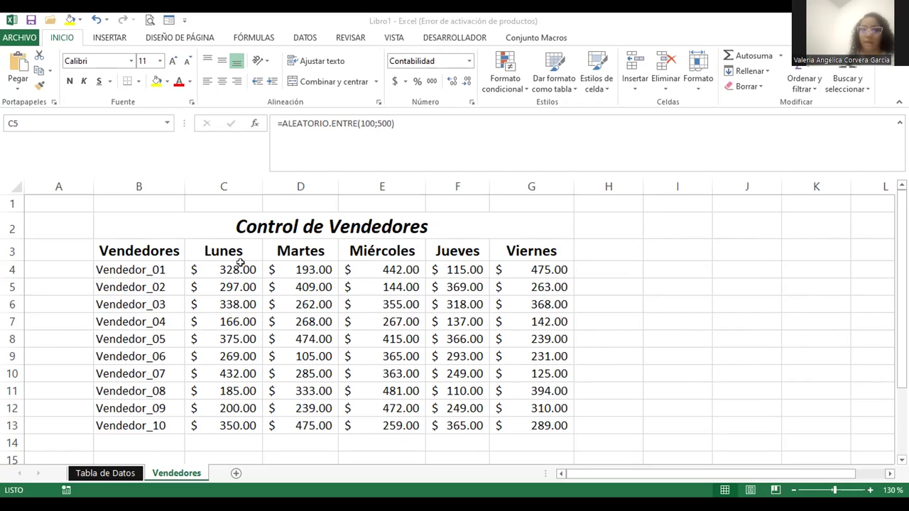
pyautogui.moveTo(241, 264); pyautogui.dragTo(538, 424)
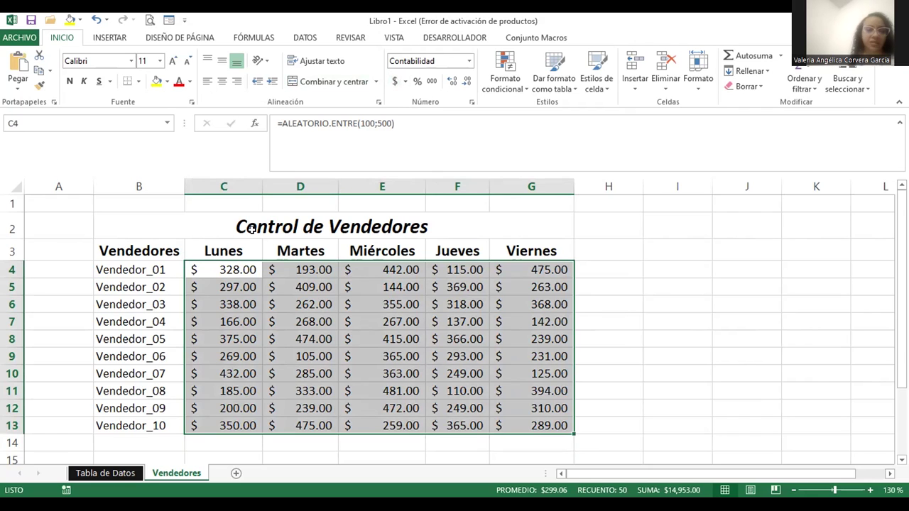
pyautogui.click(220, 268)
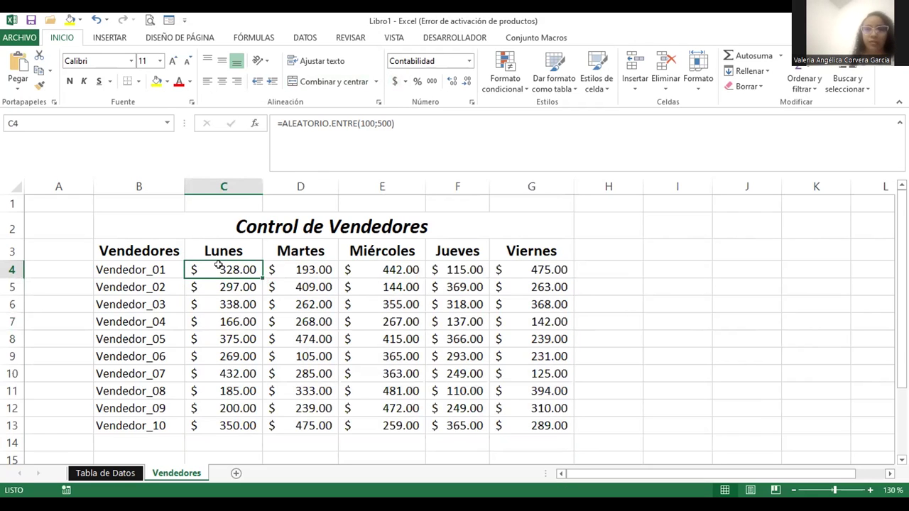
pyautogui.click(219, 284)
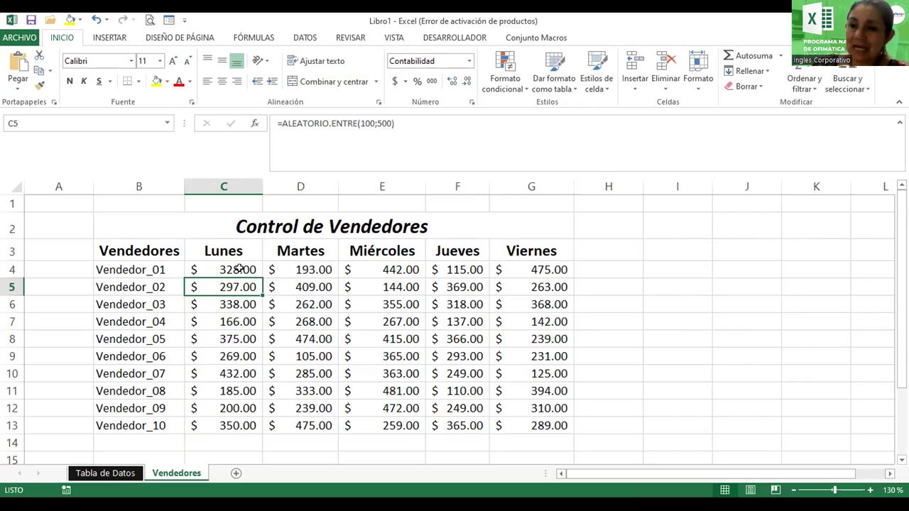
pyautogui.click(241, 270)
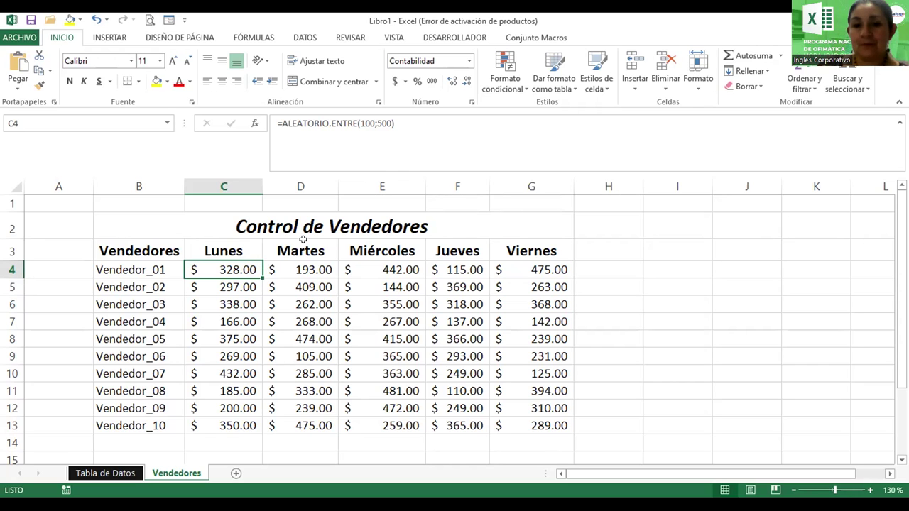
# - Review the ALEATORIO.ENTRE arguments of the C4 formula without changing them
pyautogui.click(295, 124)
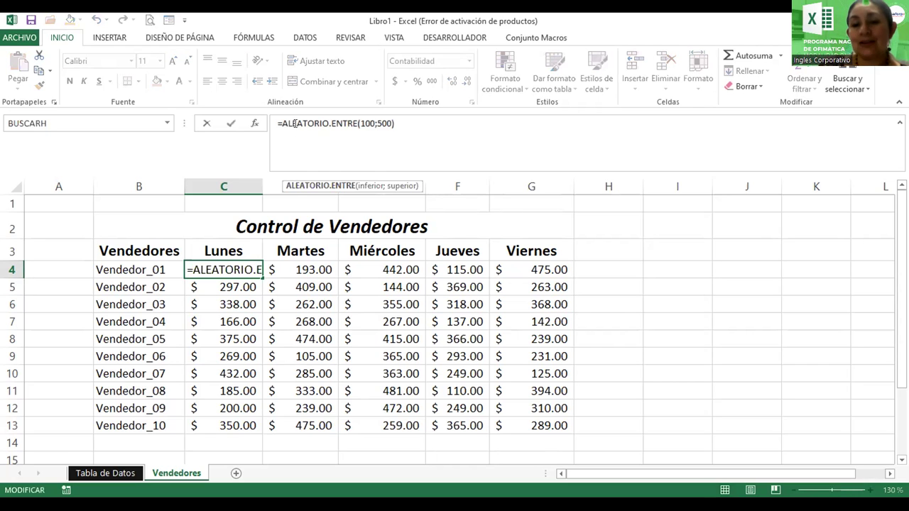
pyautogui.click(254, 124)
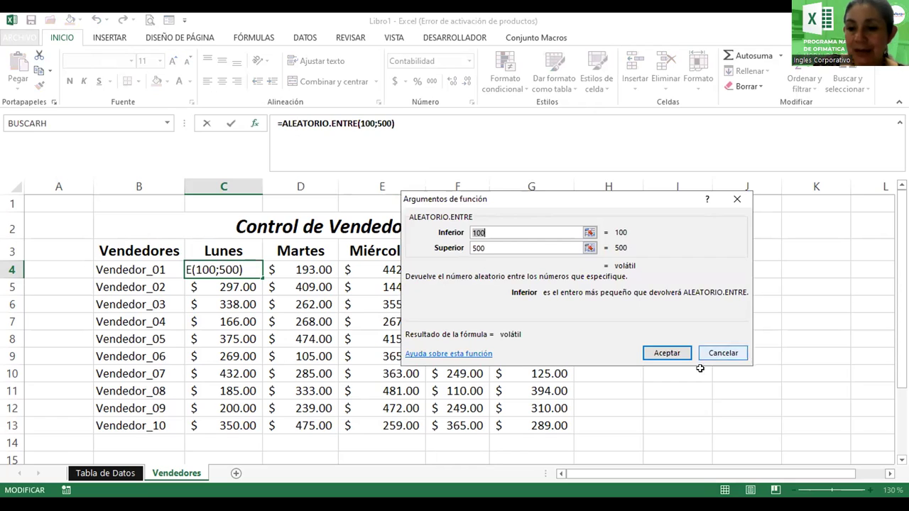
pyautogui.click(717, 355)
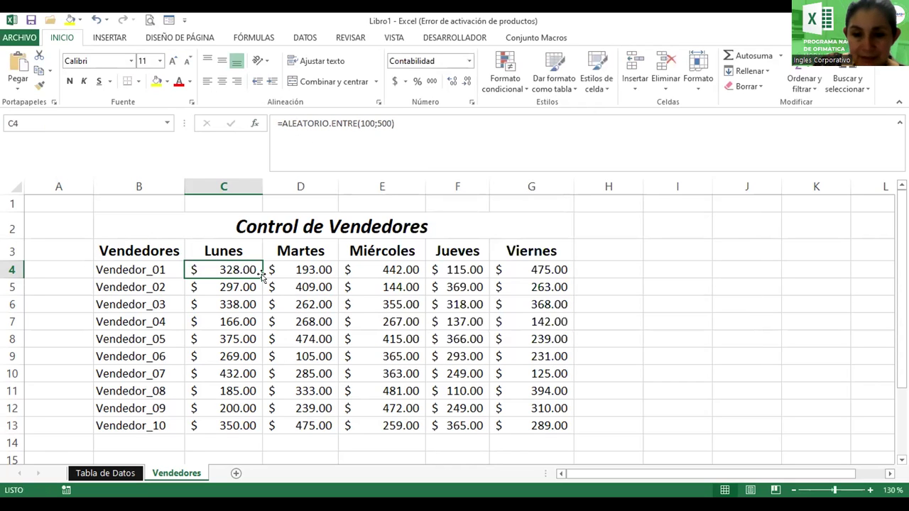
# - Give D4 the formula =ALEATORIO.ENTRE(100;500) using the Function Arguments dialog
pyautogui.click(305, 262)
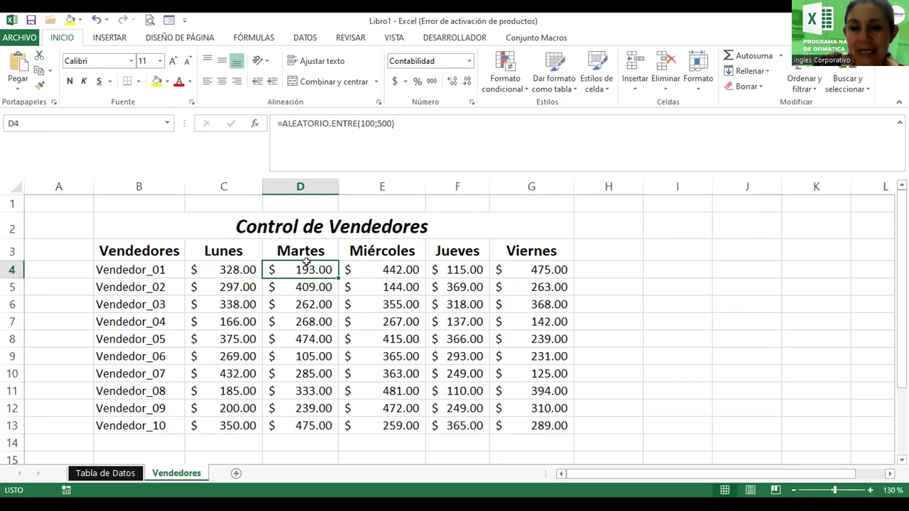
pyautogui.click(253, 125)
pyautogui.click(253, 125)
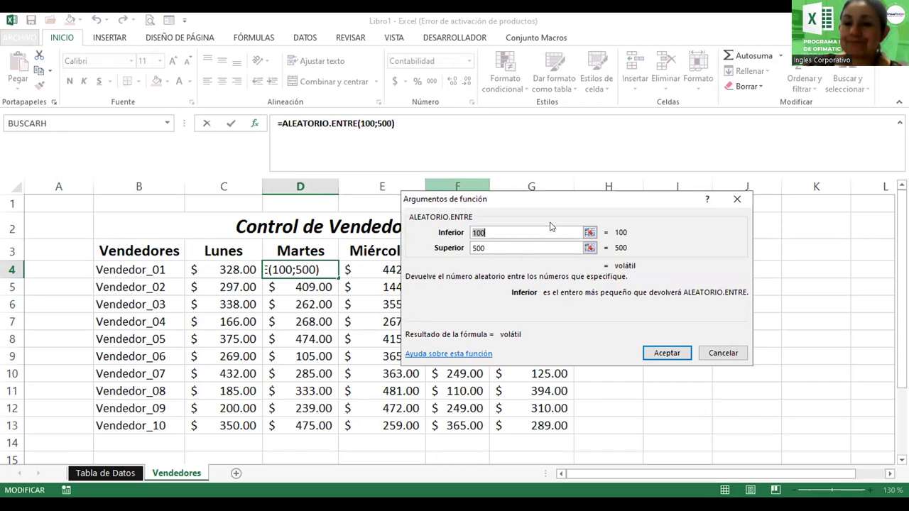
pyautogui.press('End')
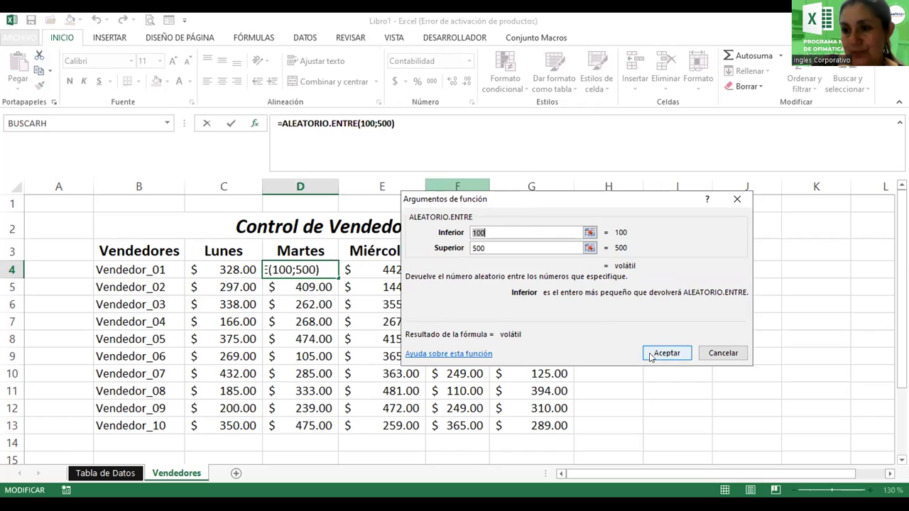
pyautogui.click(719, 355)
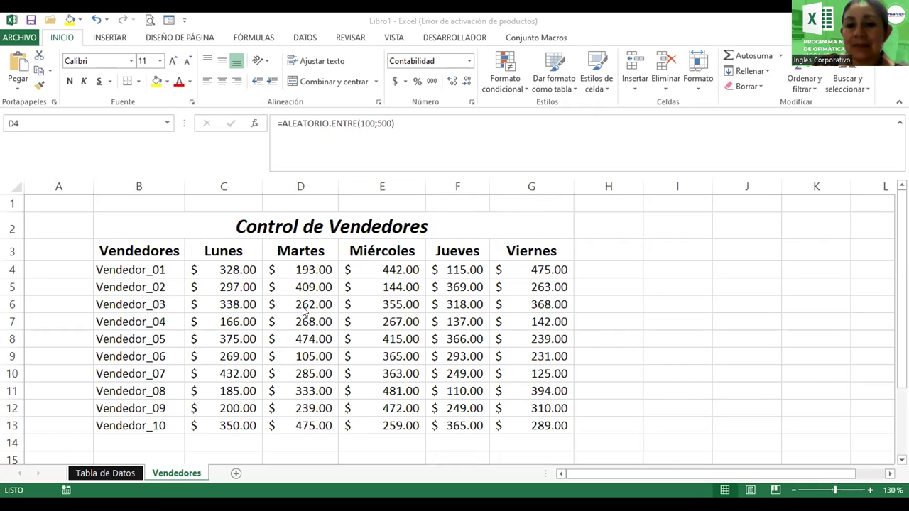
# - Fill the random formula from C4 across to G4 and down to row 8, then select B2:G13
pyautogui.click(206, 267)
pyautogui.moveTo(261, 276); pyautogui.dragTo(560, 282)
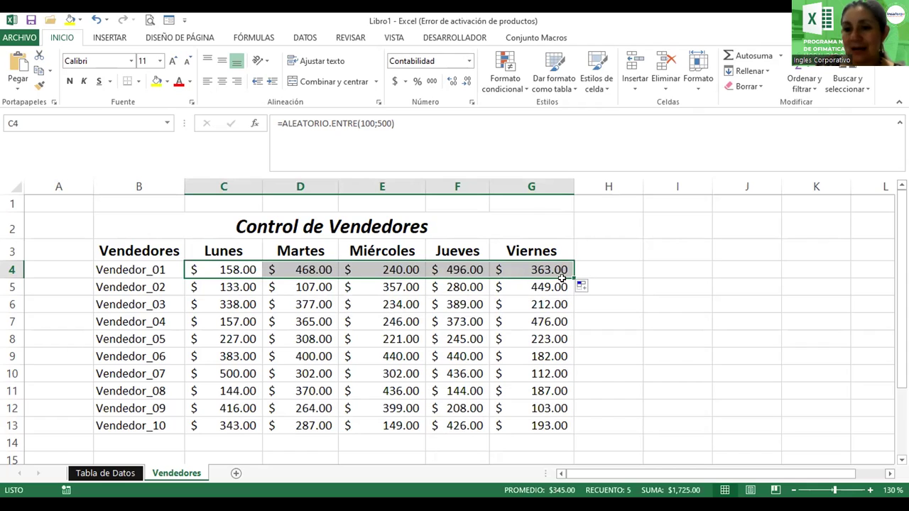
pyautogui.moveTo(571, 277); pyautogui.dragTo(563, 339)
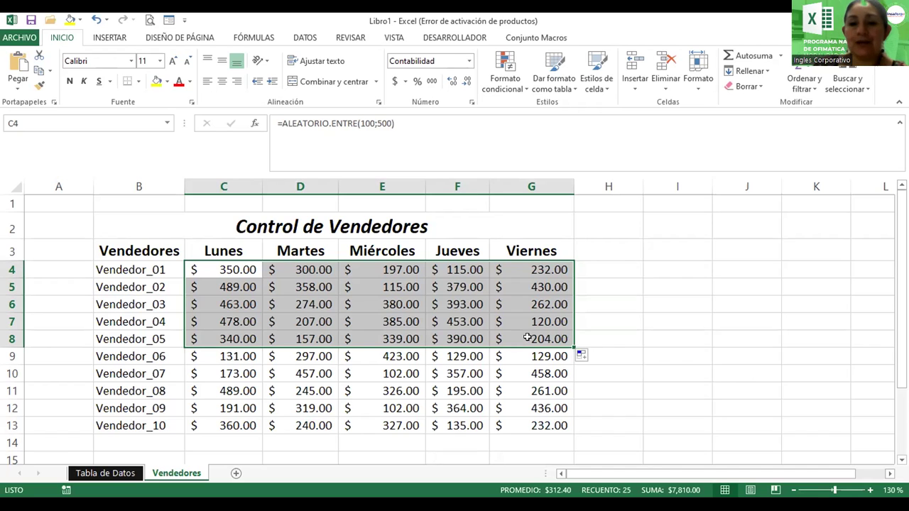
pyautogui.click(220, 218)
pyautogui.moveTo(220, 219)
pyautogui.mouseDown()
pyautogui.moveTo(296, 377)
pyautogui.moveTo(298, 415)
pyautogui.mouseUp()
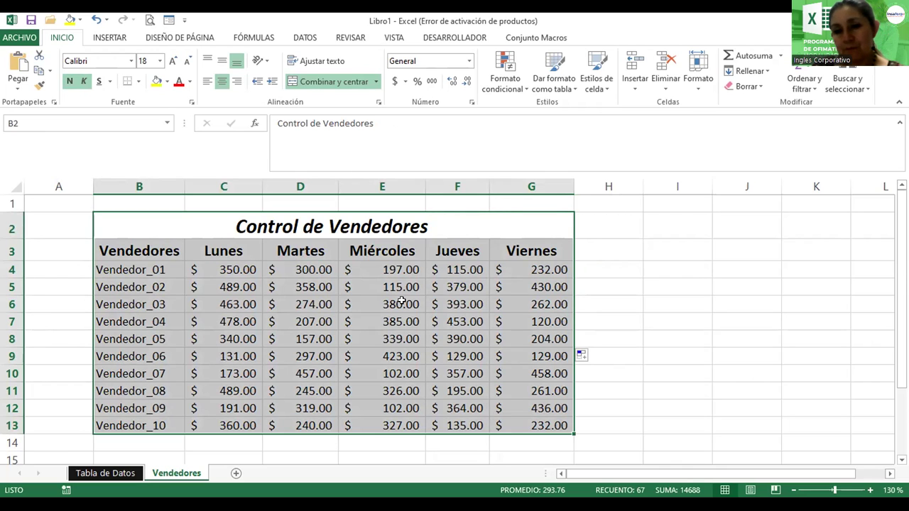
# - Copy the sales table, add a new sheet, and paste it plainly at C3
pyautogui.click(39, 71)
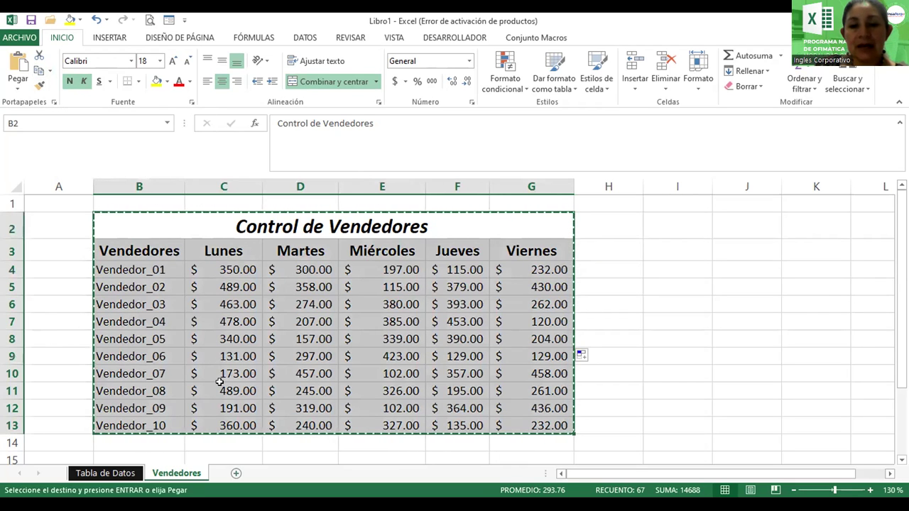
pyautogui.click(235, 472)
pyautogui.click(147, 226)
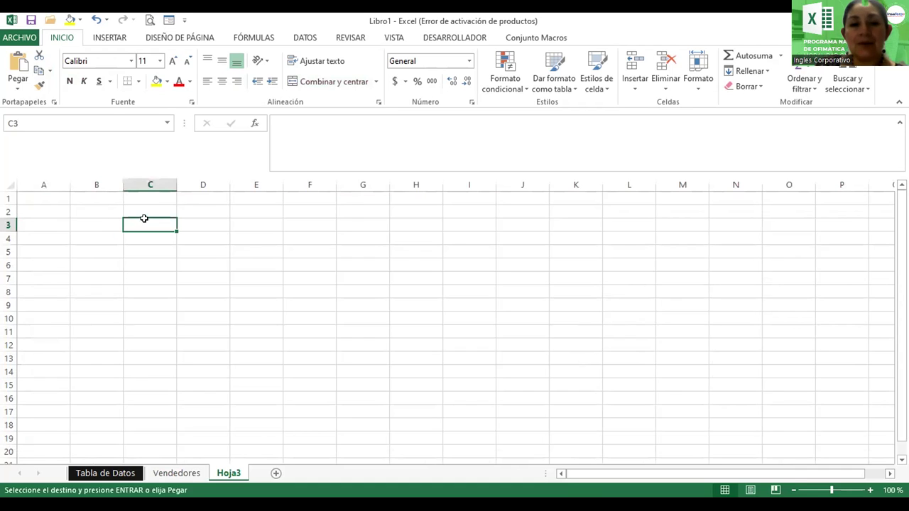
pyautogui.click(48, 72)
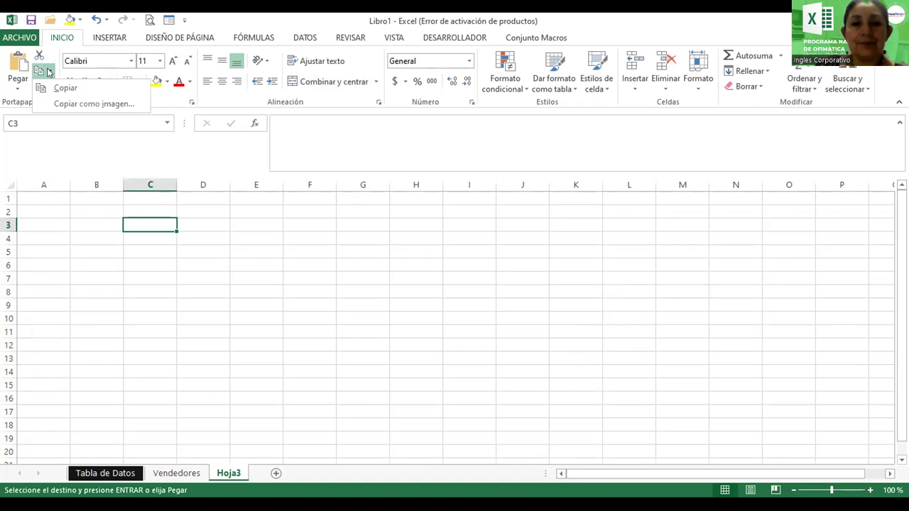
pyautogui.click(15, 86)
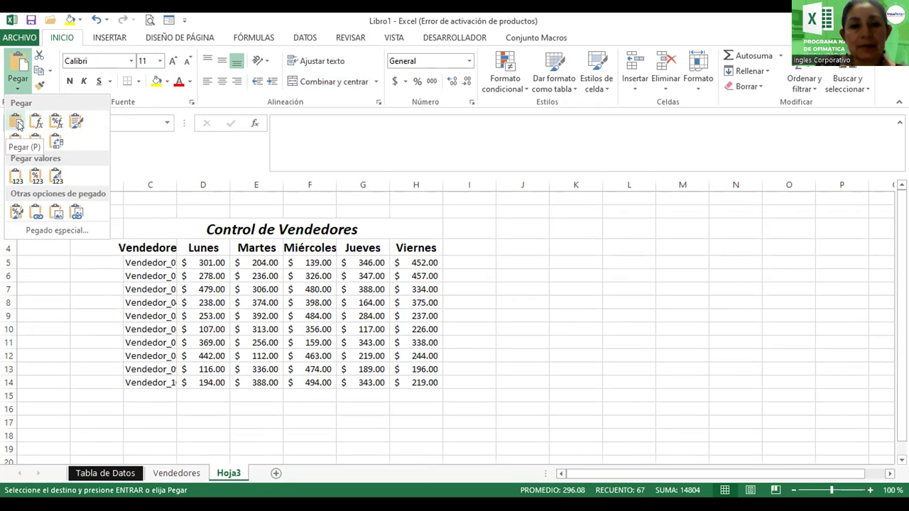
pyautogui.click(17, 125)
# - Undo the plain paste, try a Keep Source Formatting paste, and undo that too
pyautogui.click(215, 264)
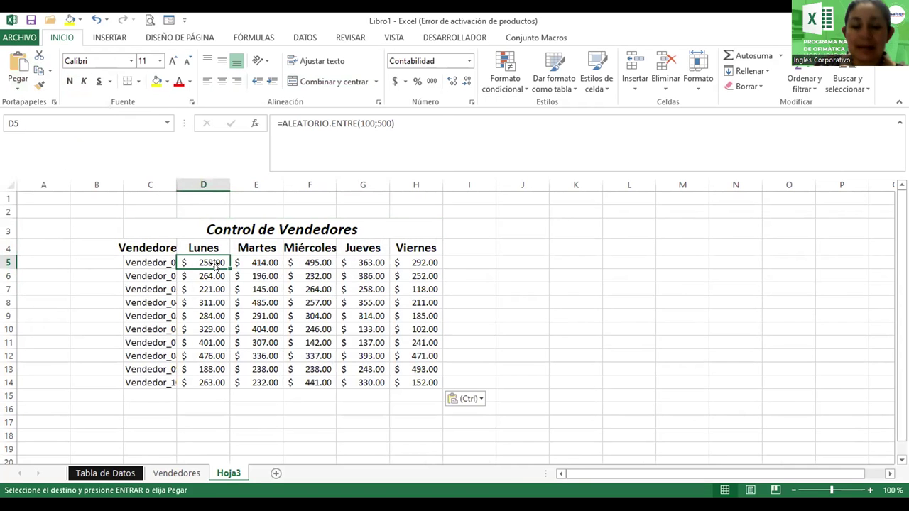
pyautogui.hotkey('ctrl', 'z')
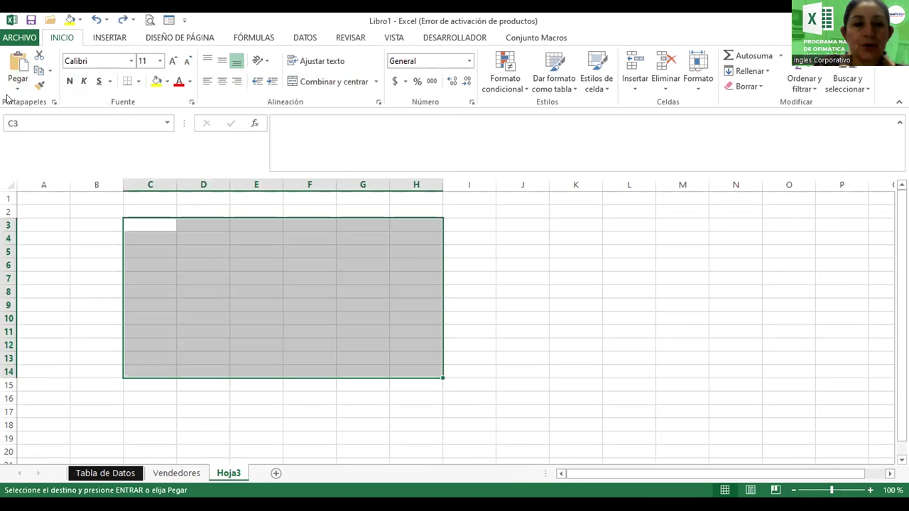
pyautogui.click(17, 87)
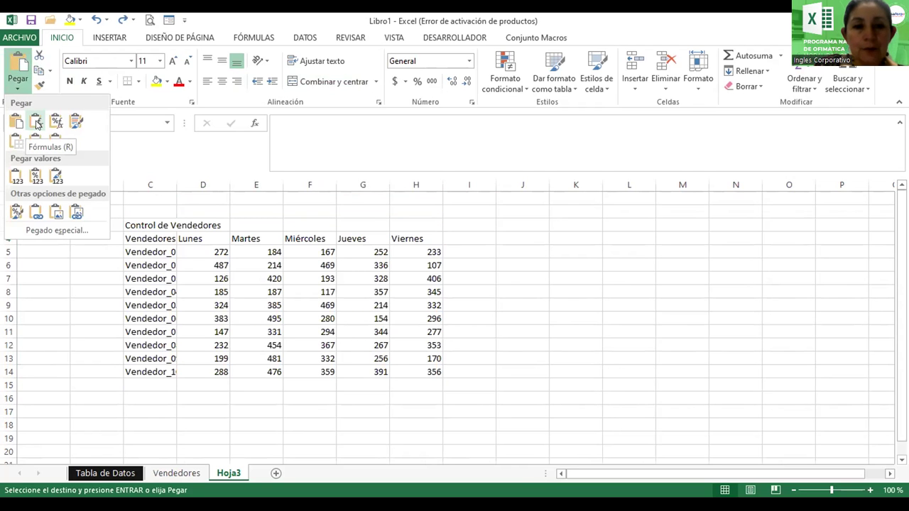
pyautogui.click(73, 125)
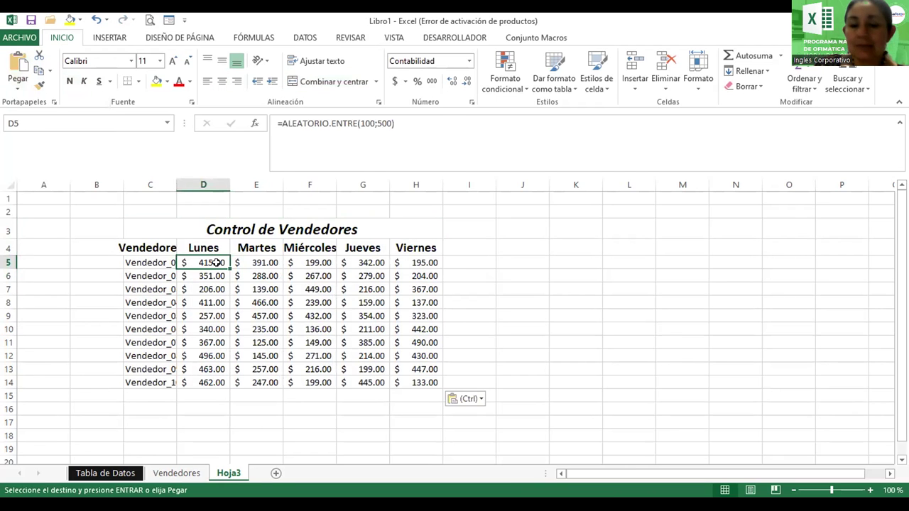
pyautogui.hotkey('ctrl', 'z')
pyautogui.click(217, 261)
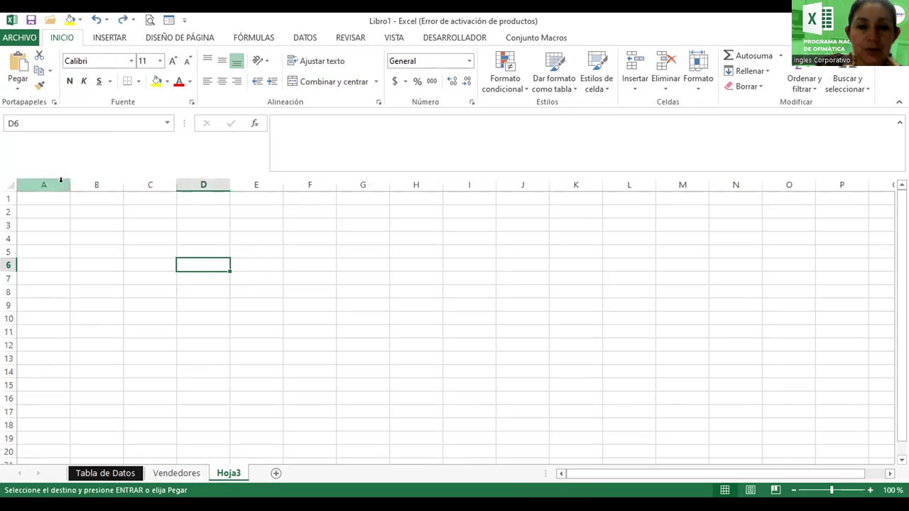
# - Paste the table at C3 as values and number formats, then widen column C
pyautogui.click(146, 229)
pyautogui.click(17, 87)
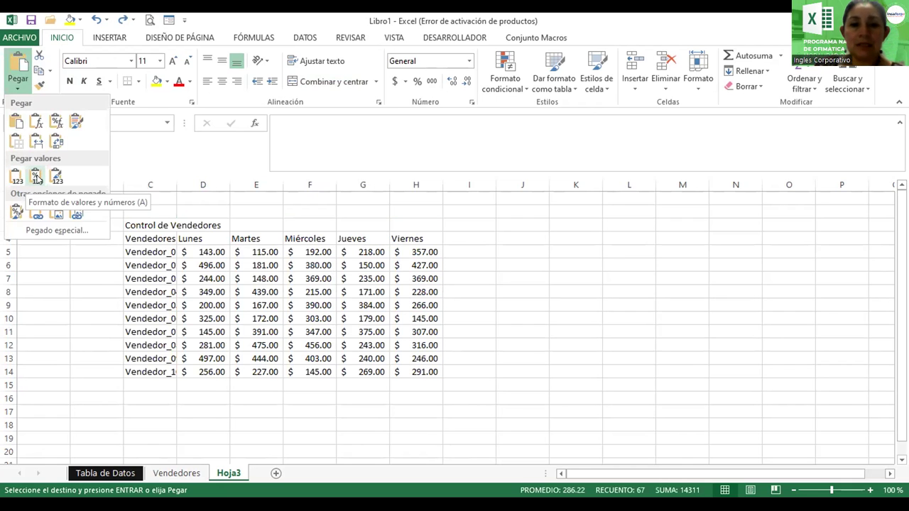
pyautogui.click(36, 178)
pyautogui.click(205, 254)
pyautogui.click(196, 239)
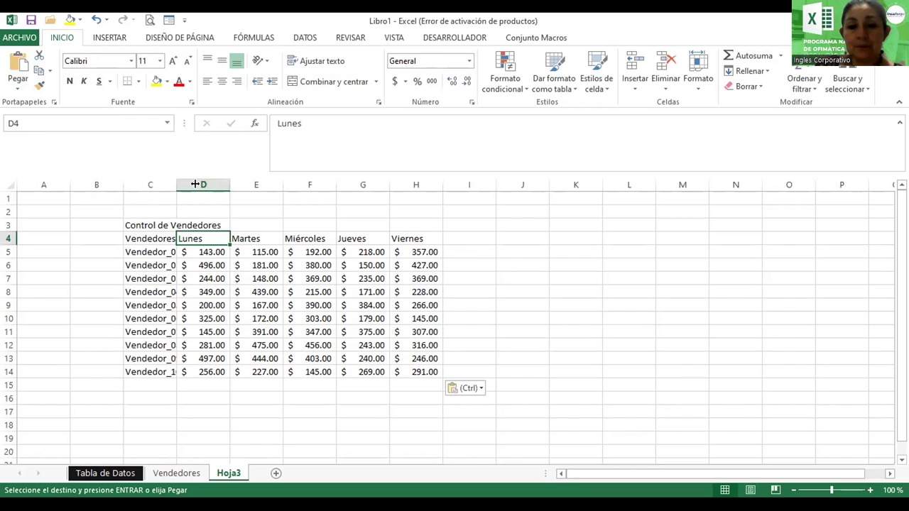
pyautogui.moveTo(175, 184); pyautogui.dragTo(196, 184)
# - Inspect several pasted amounts and an empty cell to check their accounting format
pyautogui.click(234, 266)
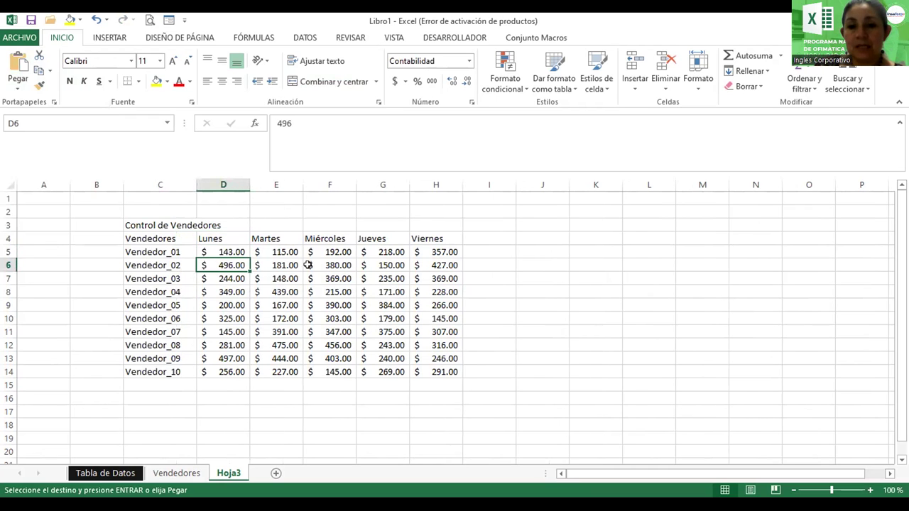
pyautogui.click(302, 277)
pyautogui.click(358, 292)
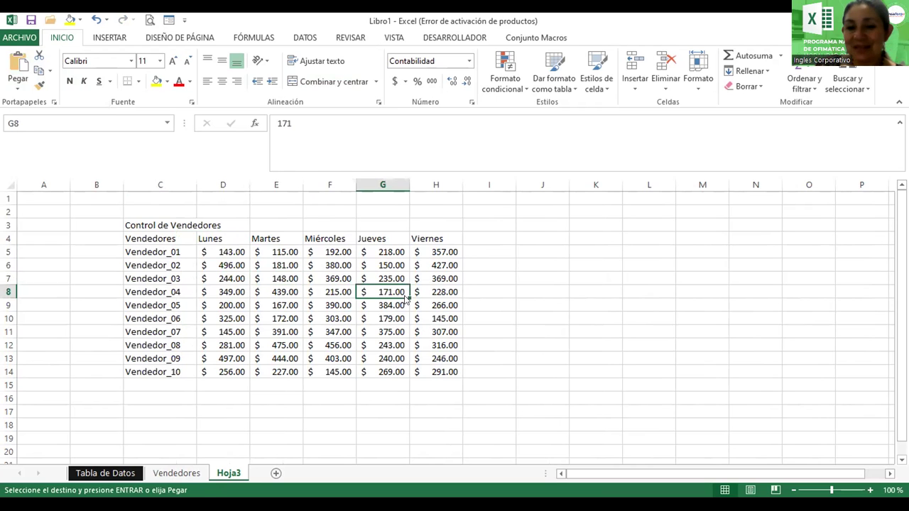
pyautogui.click(465, 261)
pyautogui.click(398, 292)
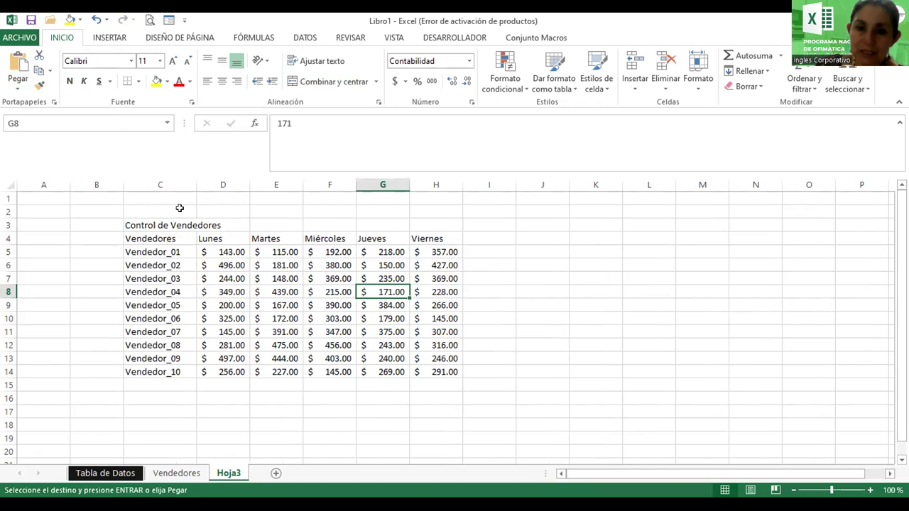
# - Merge and centre the Control de Vendedores title across C3:H3 and enlarge its font three steps
pyautogui.click(127, 225)
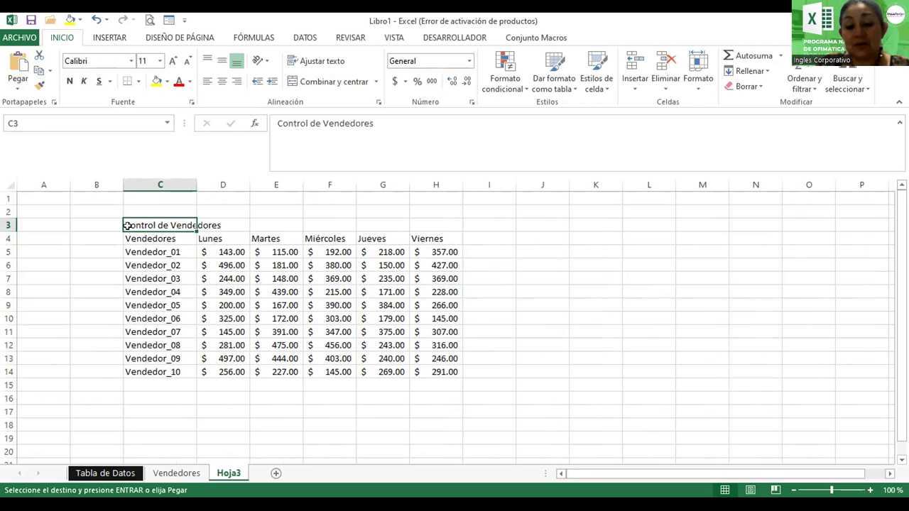
pyautogui.hotkey('shift', 'Right')
pyautogui.hotkey('shift', 'Right')
pyautogui.hotkey('shift', 'Right')
pyautogui.hotkey('shift', 'Right')
pyautogui.hotkey('shift', 'Right')
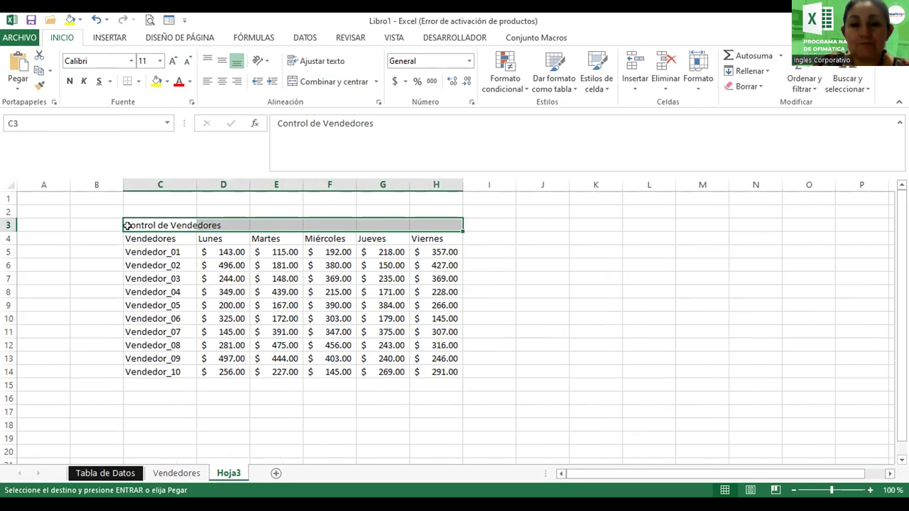
pyautogui.click(305, 83)
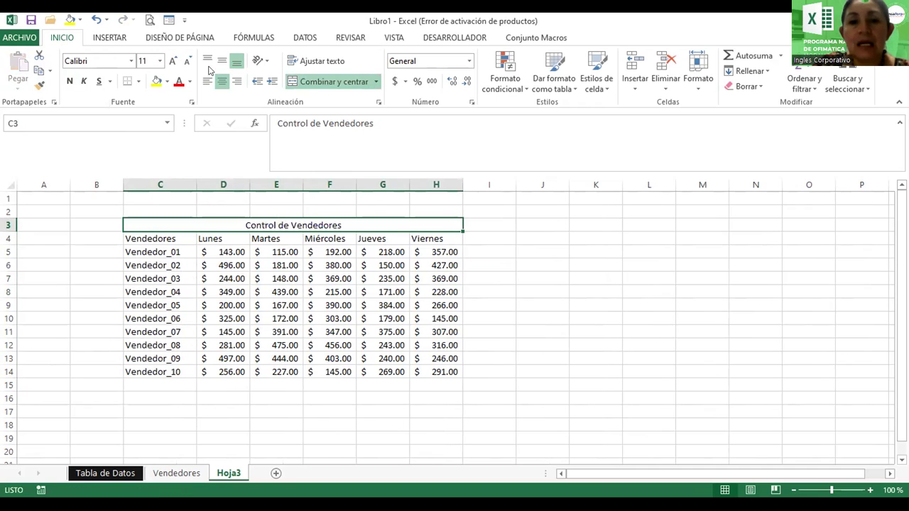
pyautogui.click(171, 61)
pyautogui.click(171, 61)
pyautogui.click(171, 61)
pyautogui.click(172, 61)
pyautogui.click(171, 61)
pyautogui.click(172, 61)
# - Inspect pasted Miércoles, Jueves and Martes amounts, ending on the plain value in D5
pyautogui.click(337, 317)
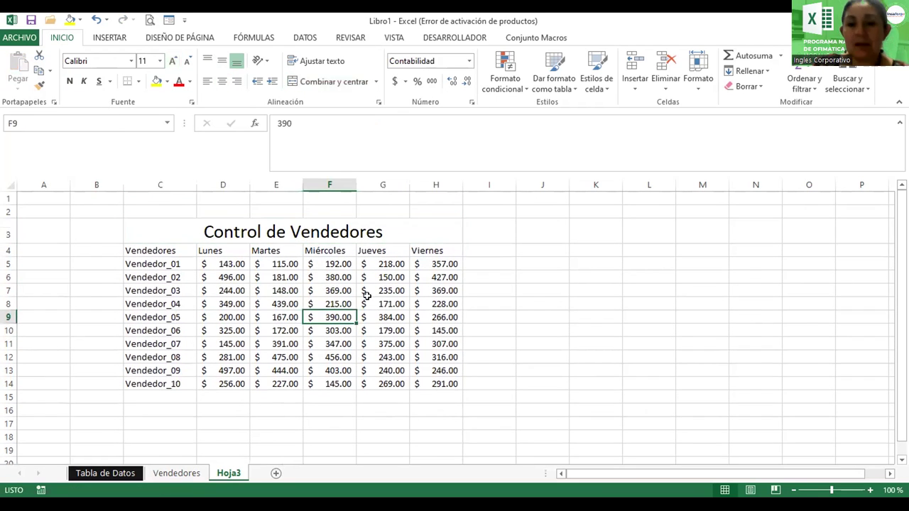
pyautogui.moveTo(366, 302); pyautogui.dragTo(367, 291)
pyautogui.click(274, 277)
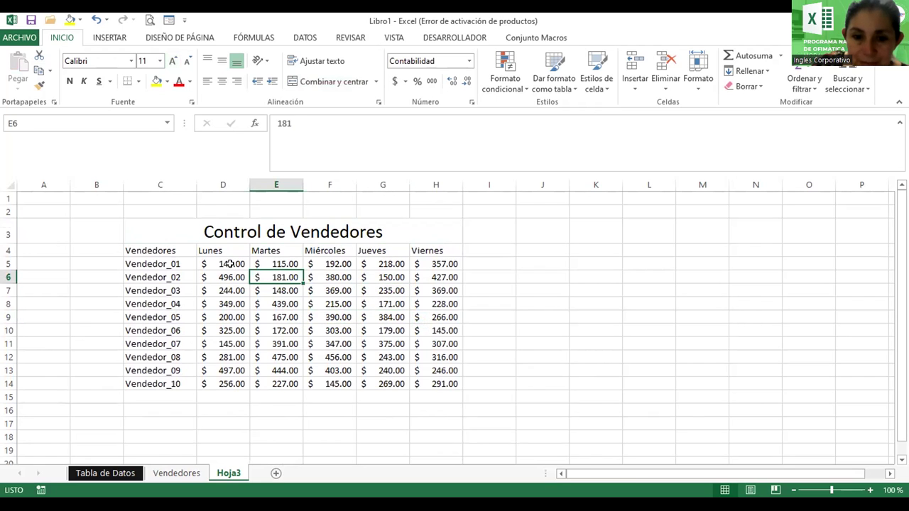
pyautogui.click(231, 264)
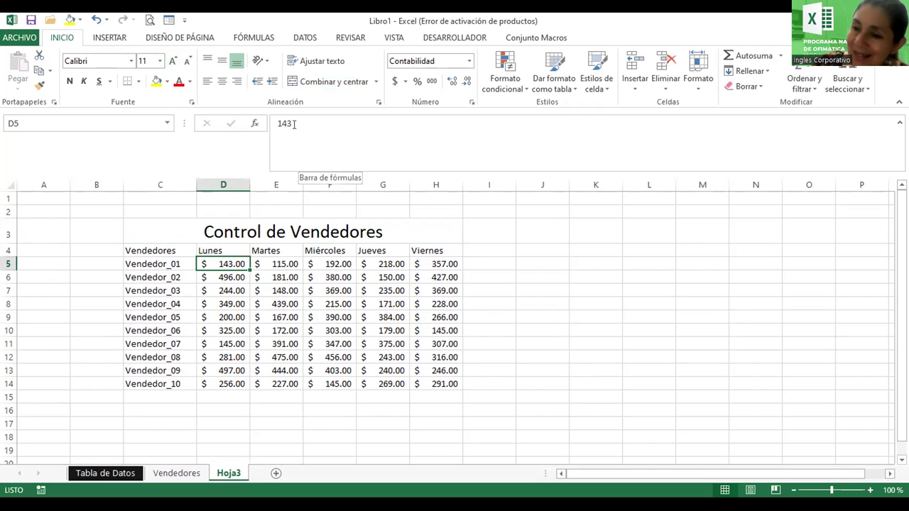
# - Confirm several pasted Hoja3 amounts are plain numbers, then return to the Vendedores sheet
pyautogui.click(221, 300)
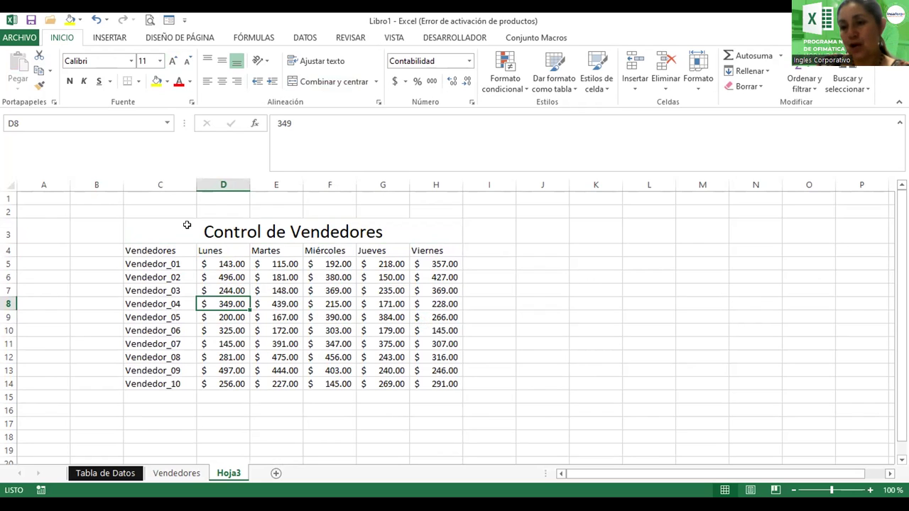
pyautogui.click(270, 356)
pyautogui.click(331, 275)
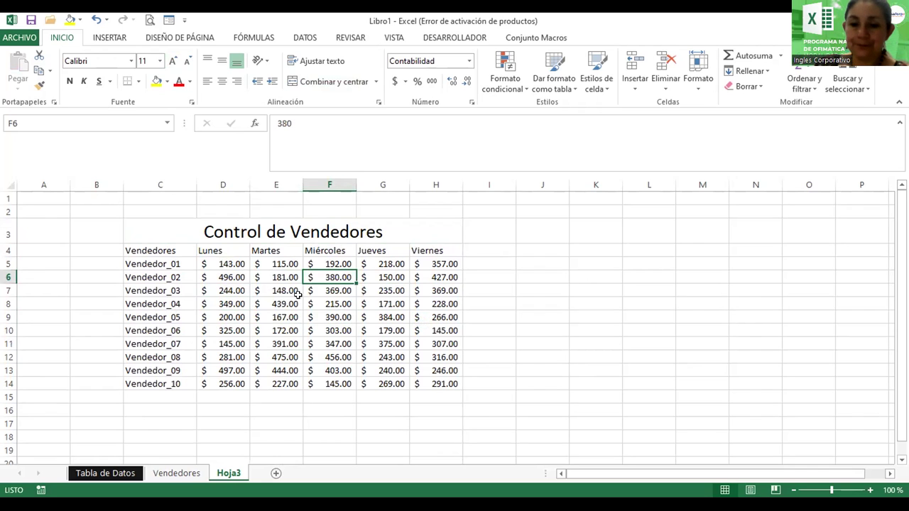
pyautogui.hotkey('ctrl', 'pageup')
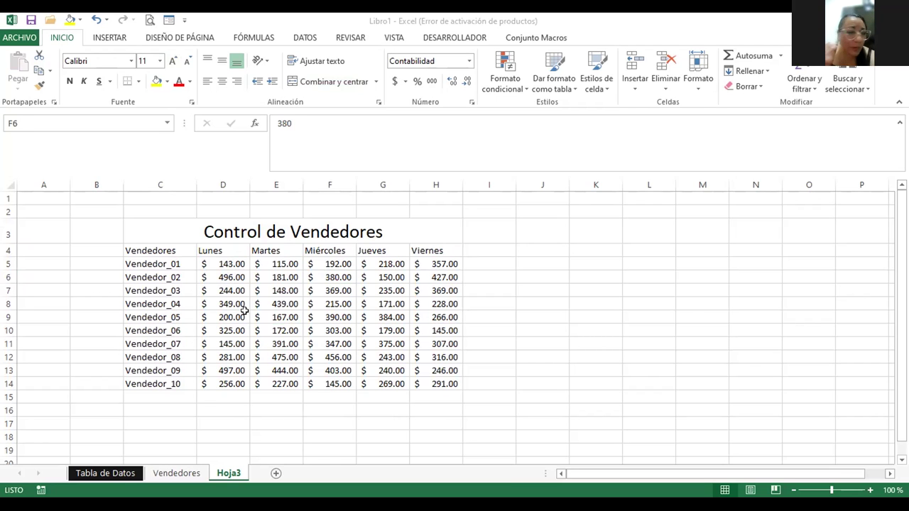
pyautogui.click(276, 331)
pyautogui.hotkey('ctrl', 'pageup')
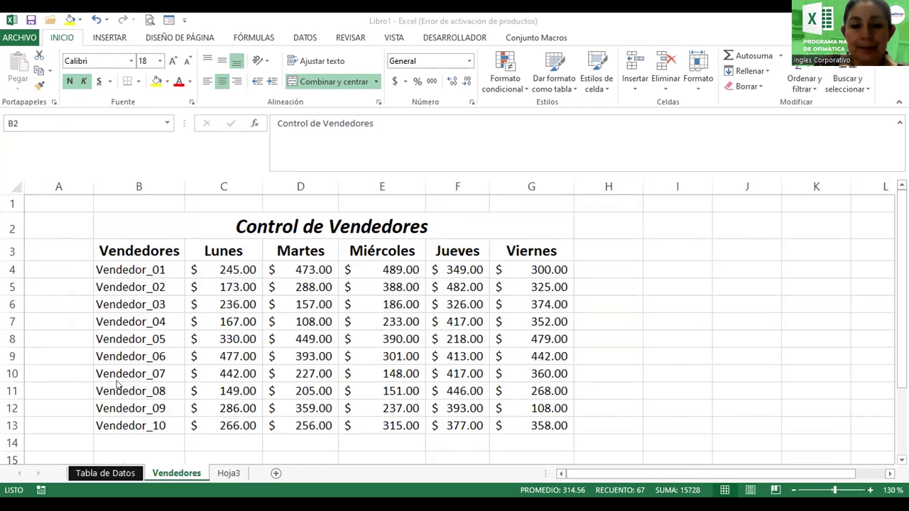
# - Copy the Vendedores table and pick C17 on Hoja3 as a possible destination
pyautogui.hotkey('ctrl', 'pagedown')
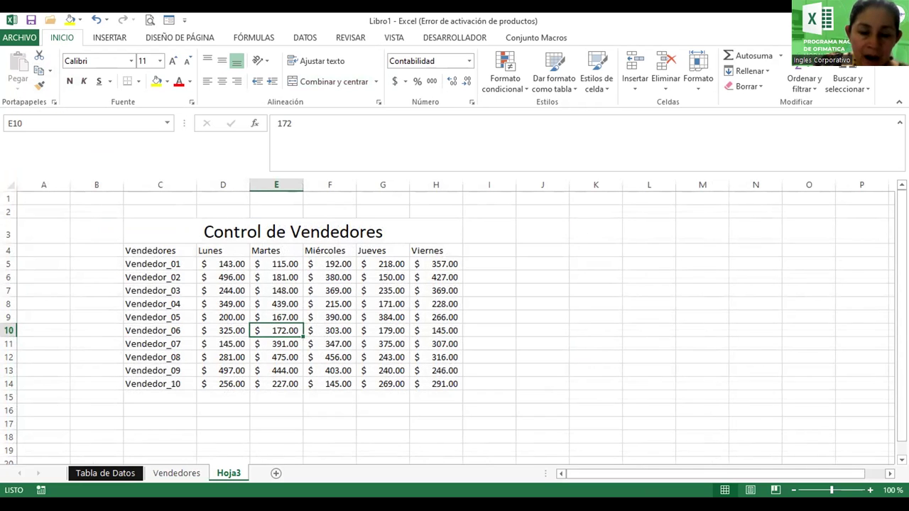
pyautogui.hotkey('ctrl', 'pageup')
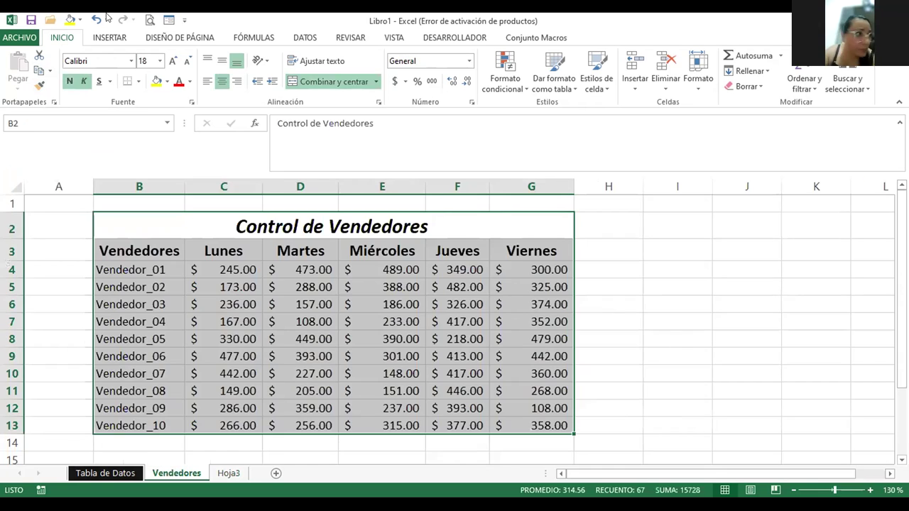
pyautogui.click(39, 70)
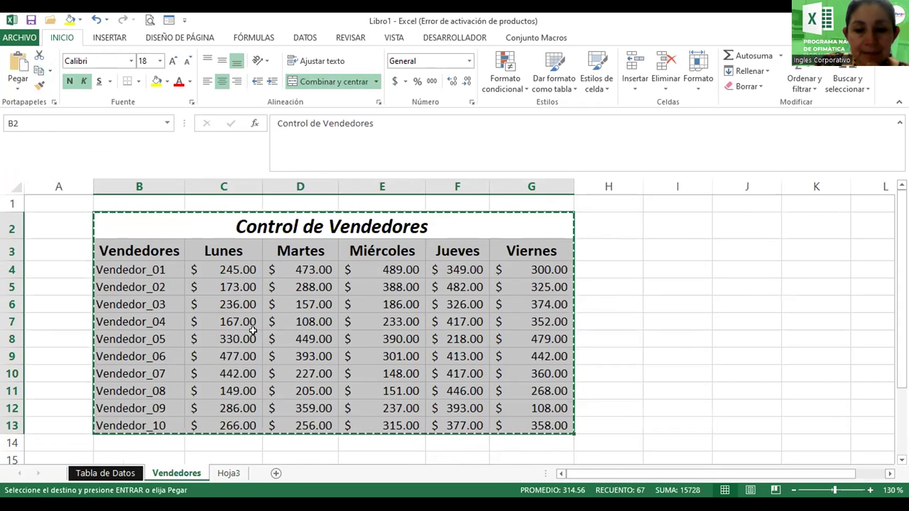
pyautogui.click(229, 473)
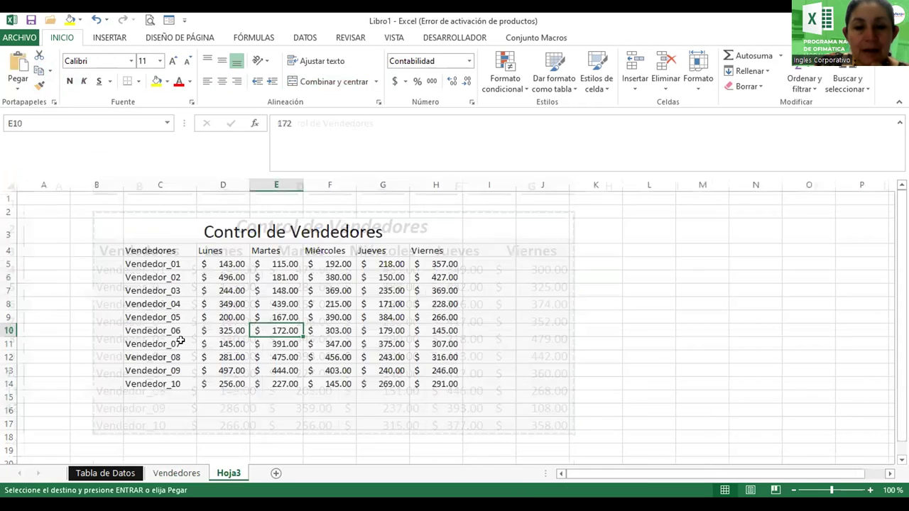
pyautogui.click(142, 424)
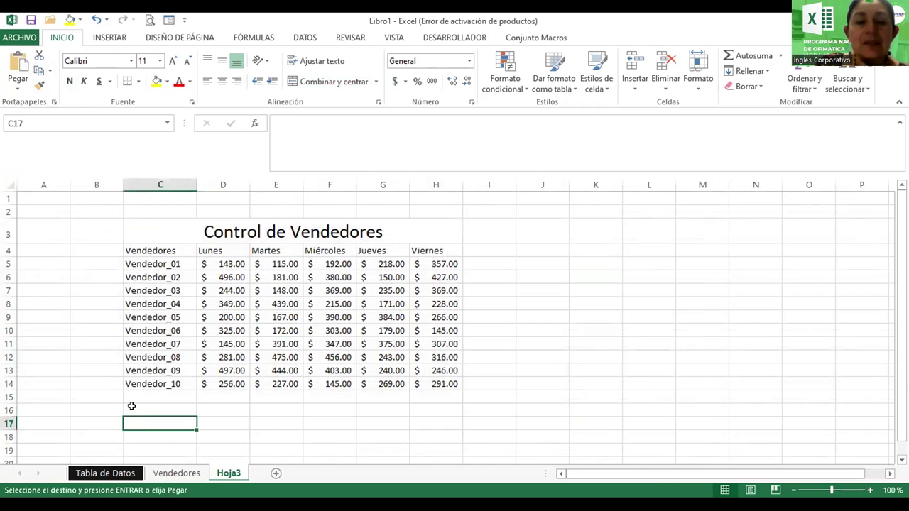
# - Preview the Pegar options twice without pasting, then select cell E8
pyautogui.click(16, 88)
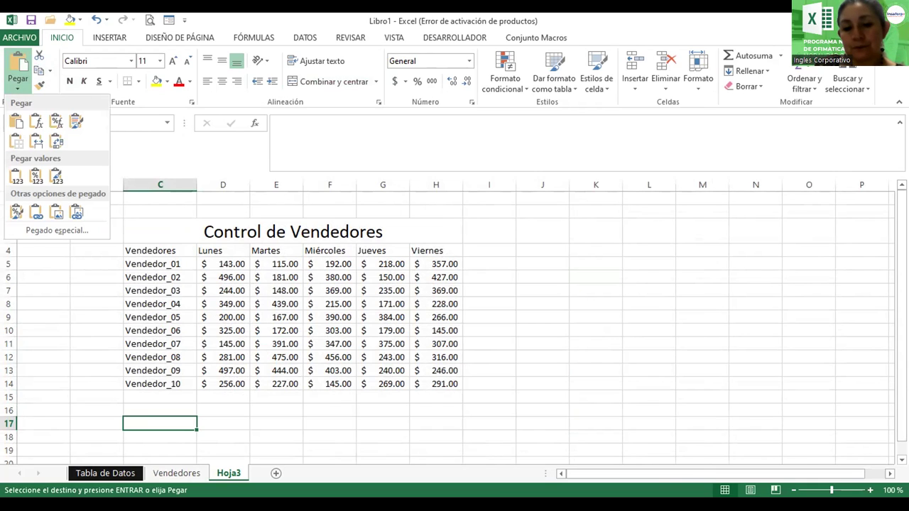
pyautogui.press('Escape')
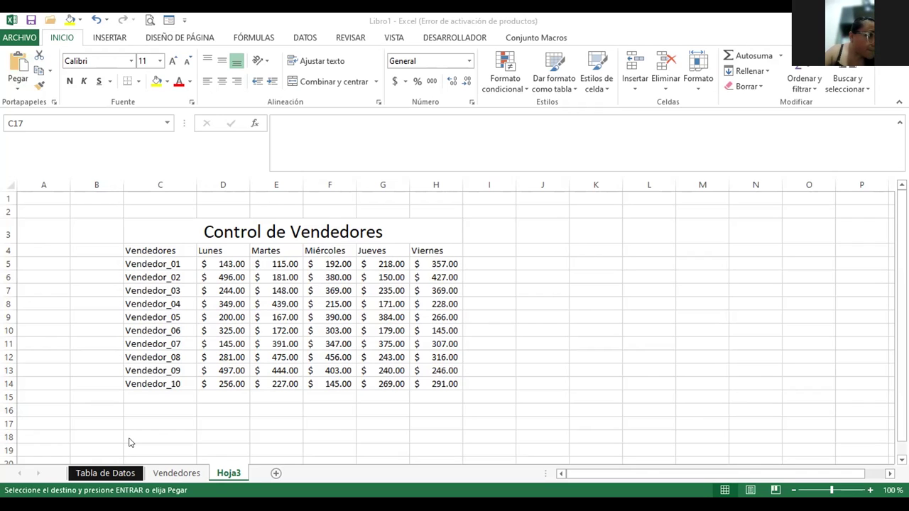
pyautogui.click(17, 87)
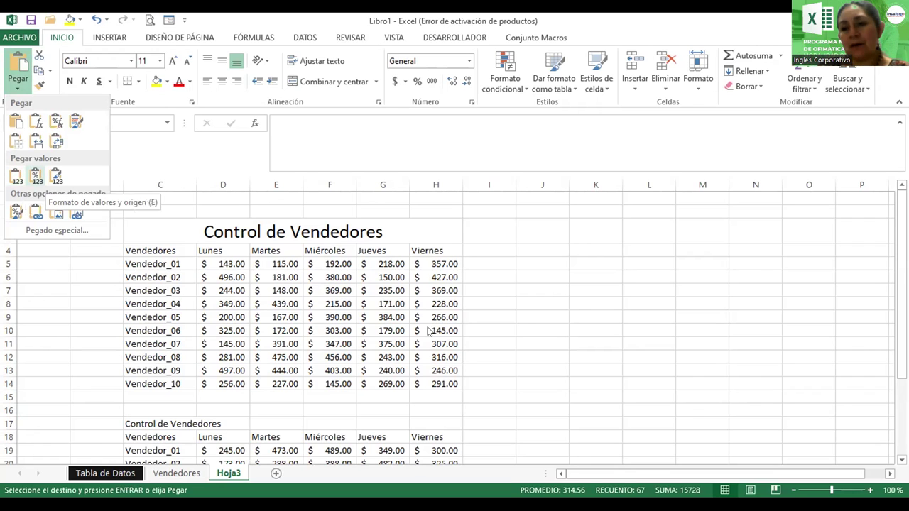
pyautogui.press('Escape')
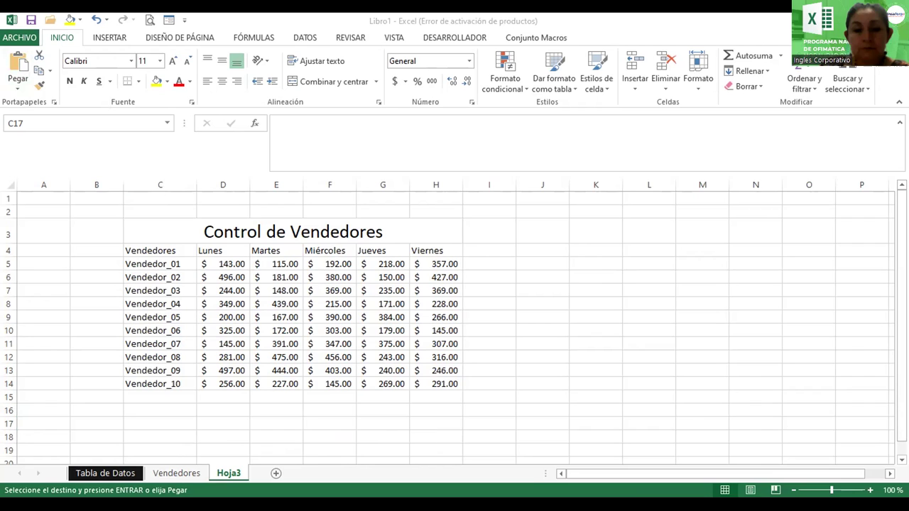
pyautogui.click(291, 299)
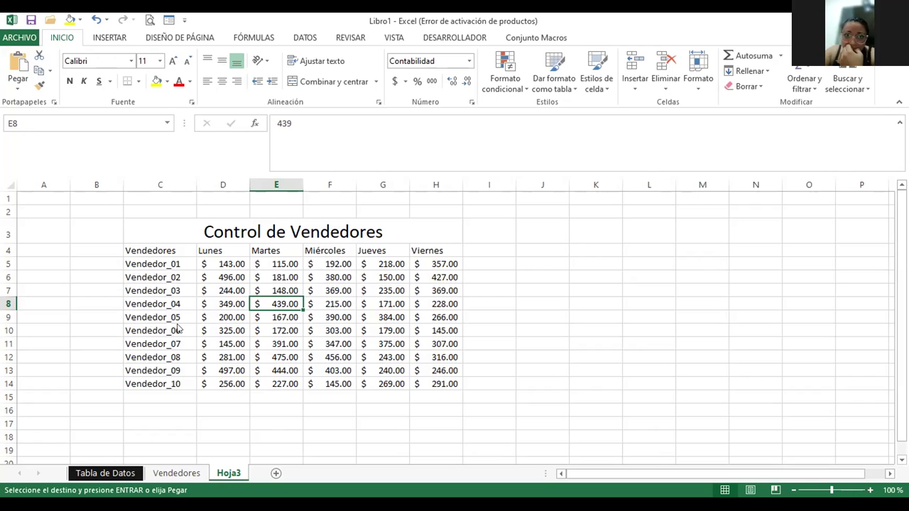
# - Paste the copied table at K3 with values and source formatting
pyautogui.click(18, 89)
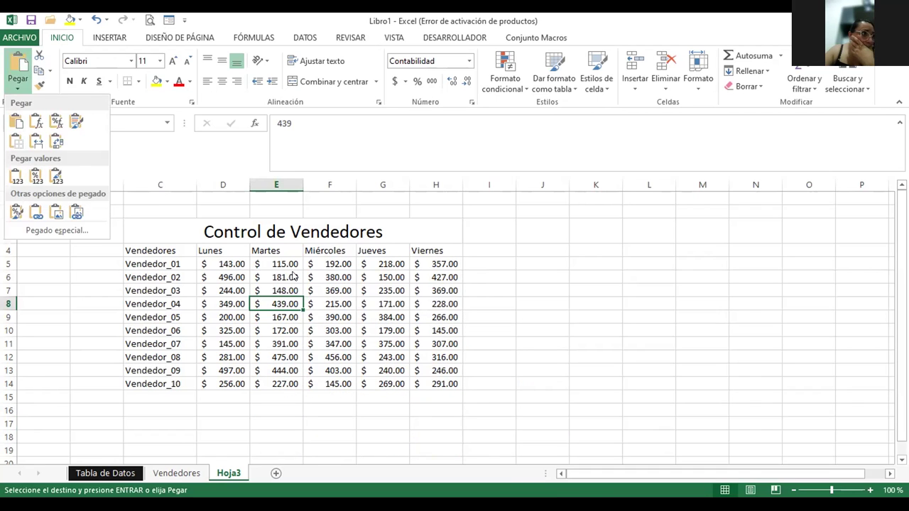
pyautogui.press('Escape')
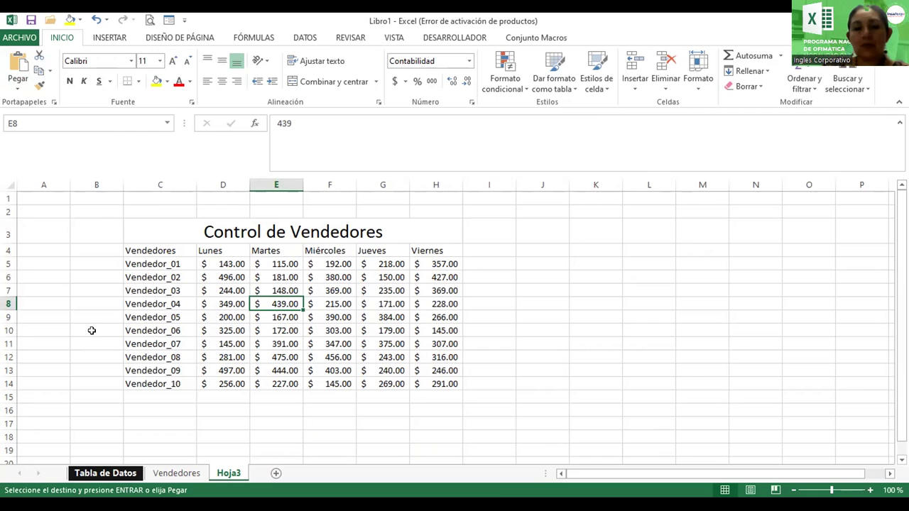
pyautogui.click(17, 89)
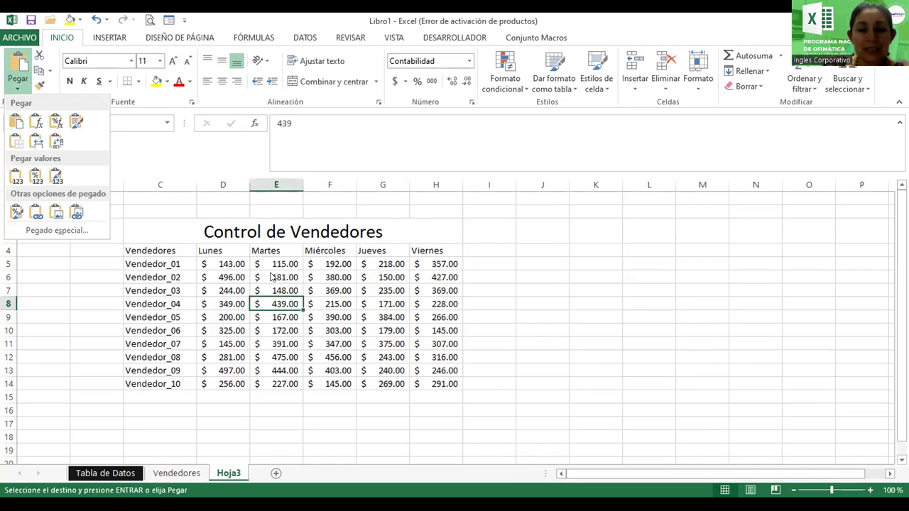
pyautogui.click(590, 231)
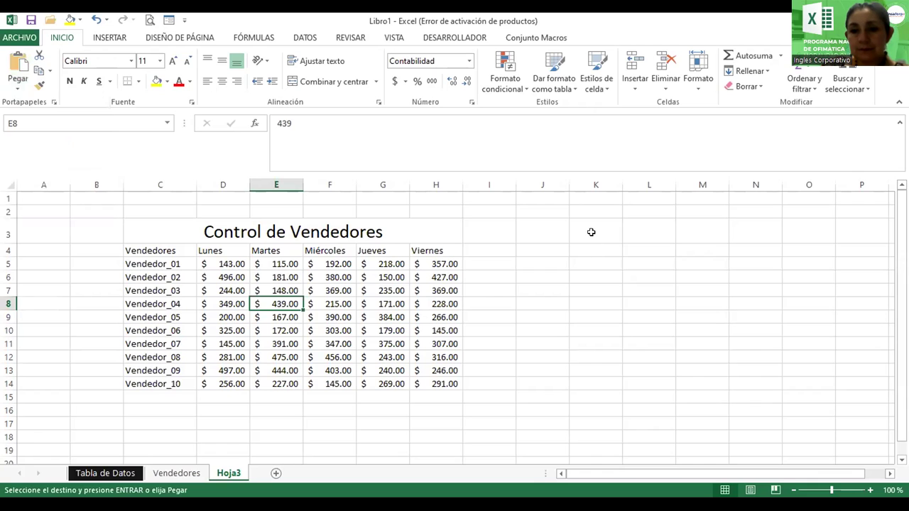
pyautogui.click(590, 231)
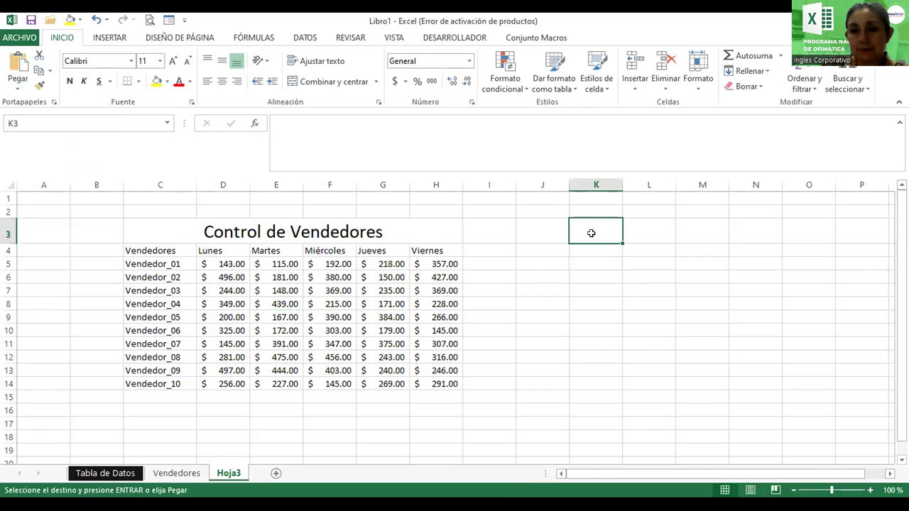
pyautogui.click(14, 87)
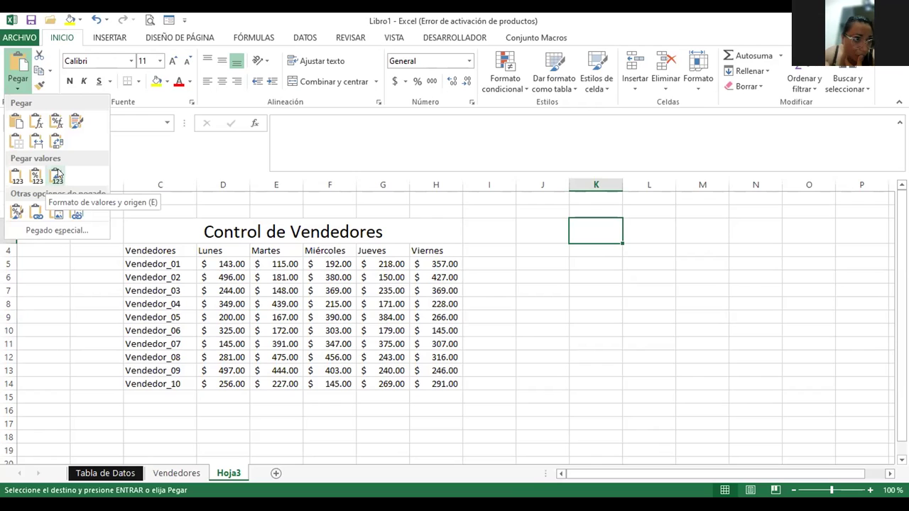
pyautogui.click(59, 174)
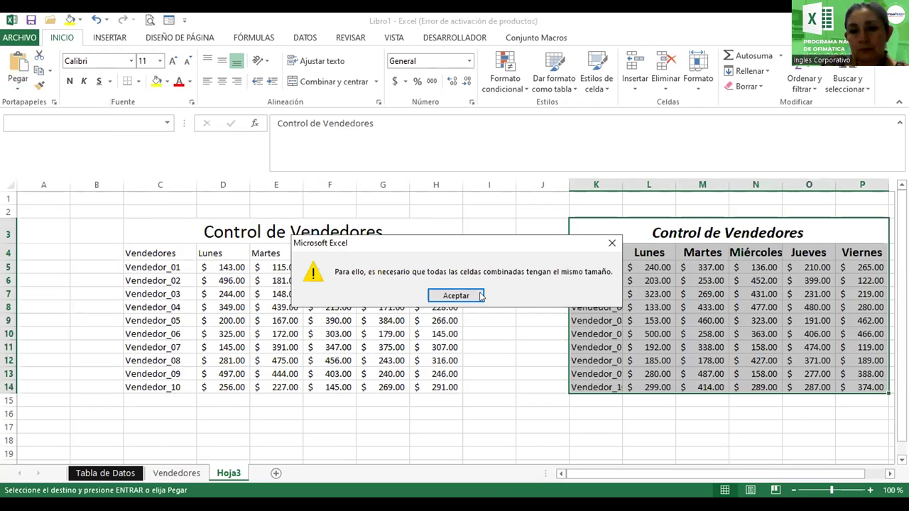
# - Dismiss the merged-cell warnings, then undo the title's merge and font-size changes
pyautogui.press('Return')
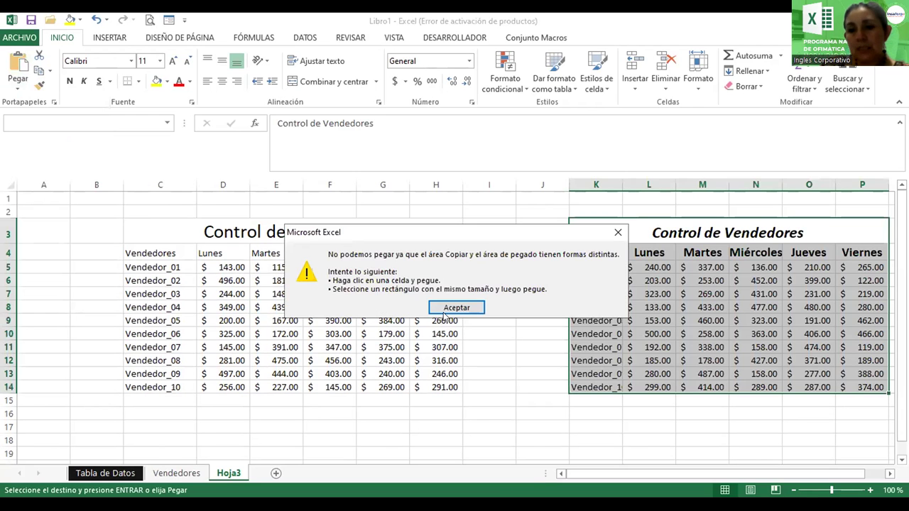
pyautogui.click(443, 314)
pyautogui.click(618, 320)
pyautogui.click(657, 305)
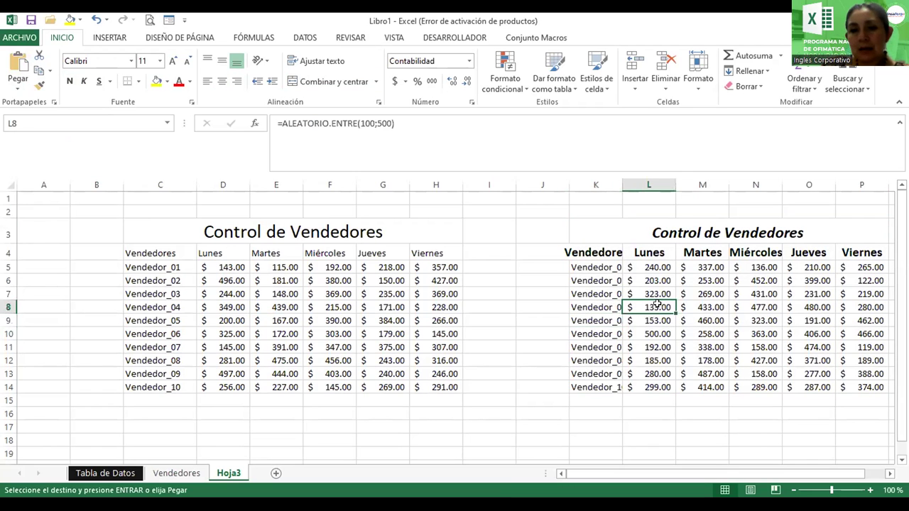
pyautogui.hotkey('ctrl', 'z')
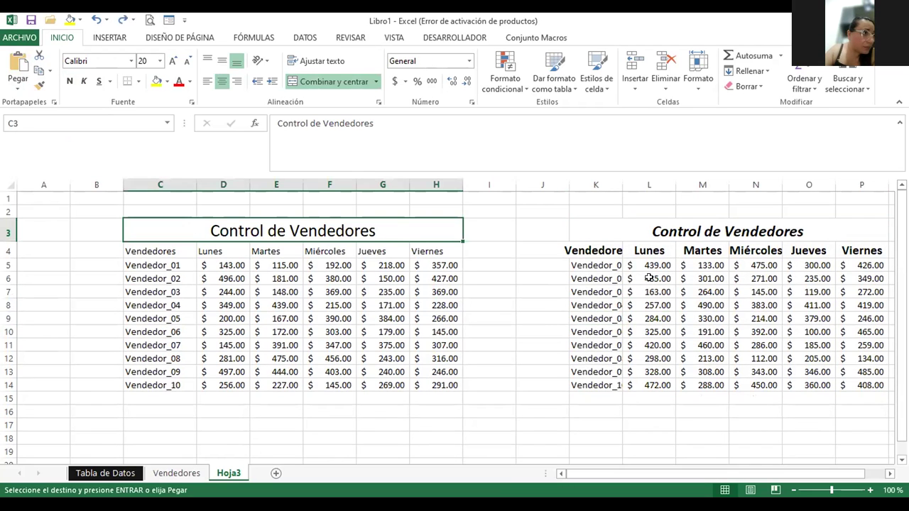
pyautogui.hotkey('ctrl', 'z')
pyautogui.hotkey('ctrl', 'z')
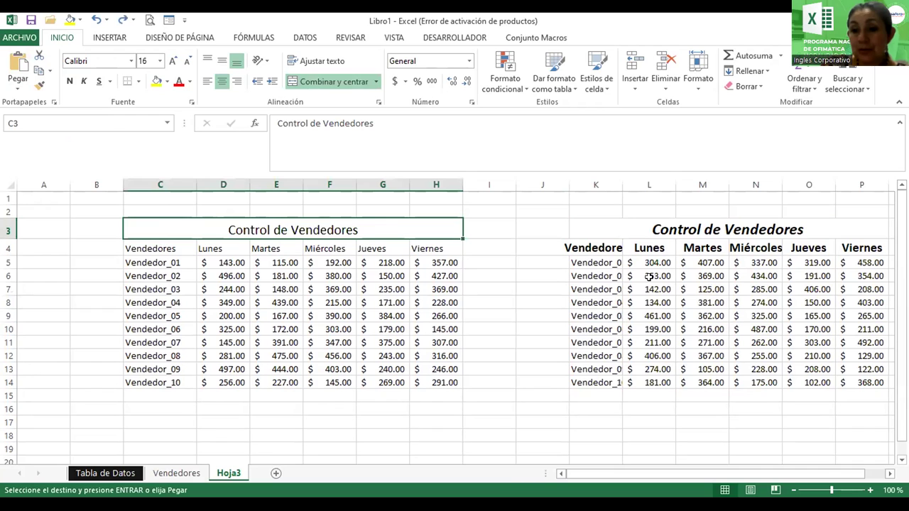
pyautogui.hotkey('ctrl', 'z')
pyautogui.hotkey('ctrl', 'z')
pyautogui.hotkey('ctrl', 'z')
pyautogui.hotkey('ctrl', 'z')
pyautogui.hotkey('ctrl', 'z')
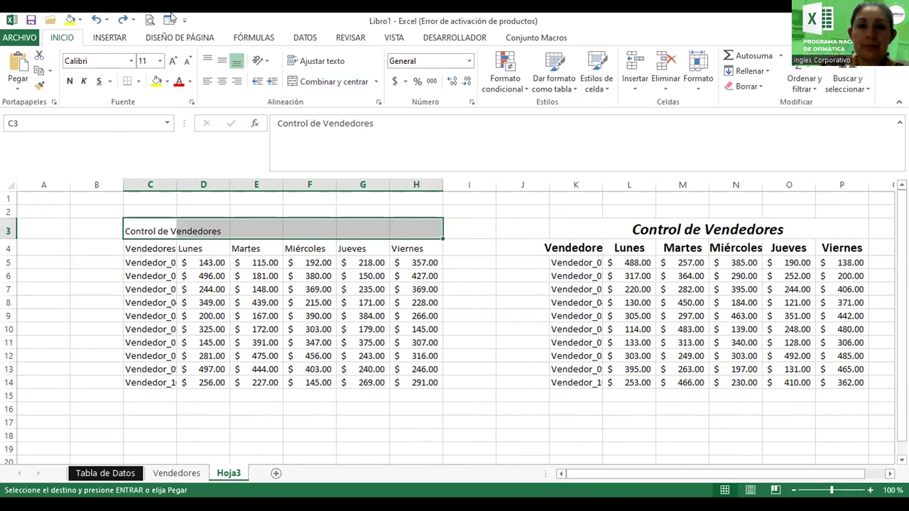
# - Redo the column widening, title merge and font increase, then clear everything in K3:P15
pyautogui.click(121, 20)
pyautogui.click(121, 20)
pyautogui.click(120, 19)
pyautogui.moveTo(601, 231); pyautogui.dragTo(625, 396)
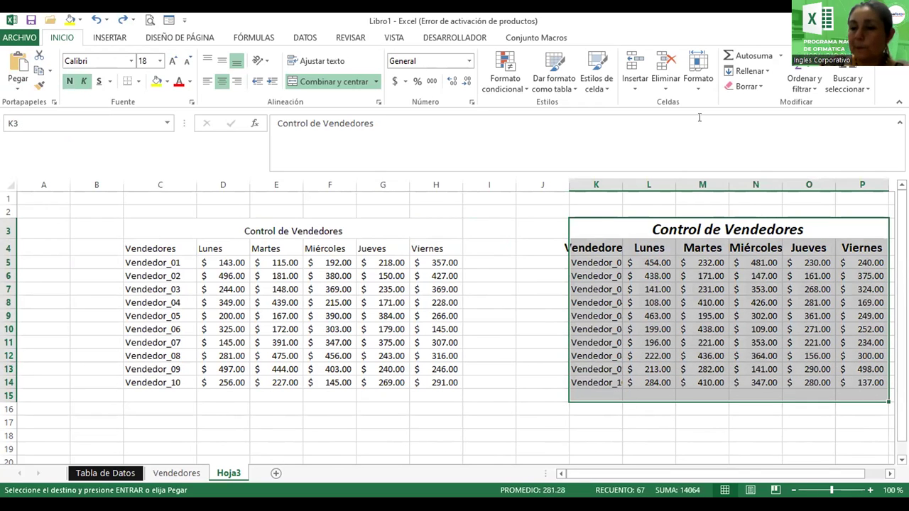
pyautogui.click(759, 88)
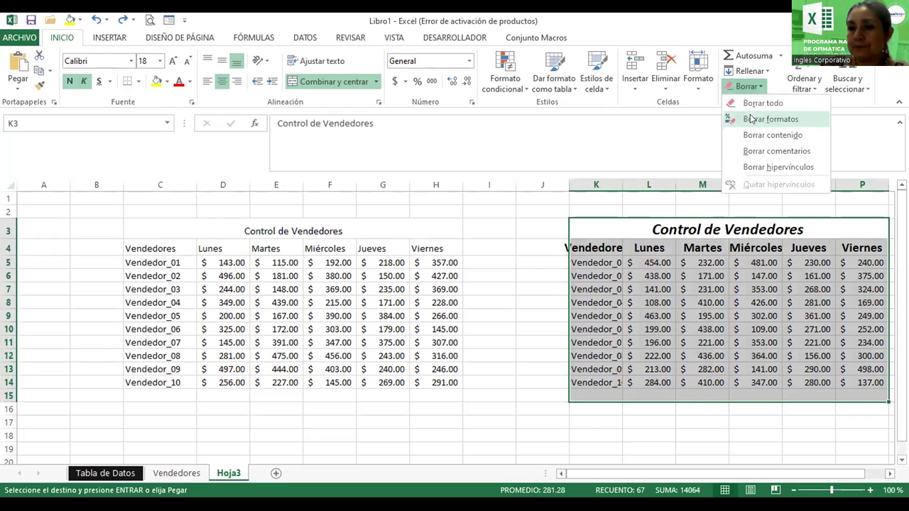
pyautogui.click(752, 104)
pyautogui.click(594, 238)
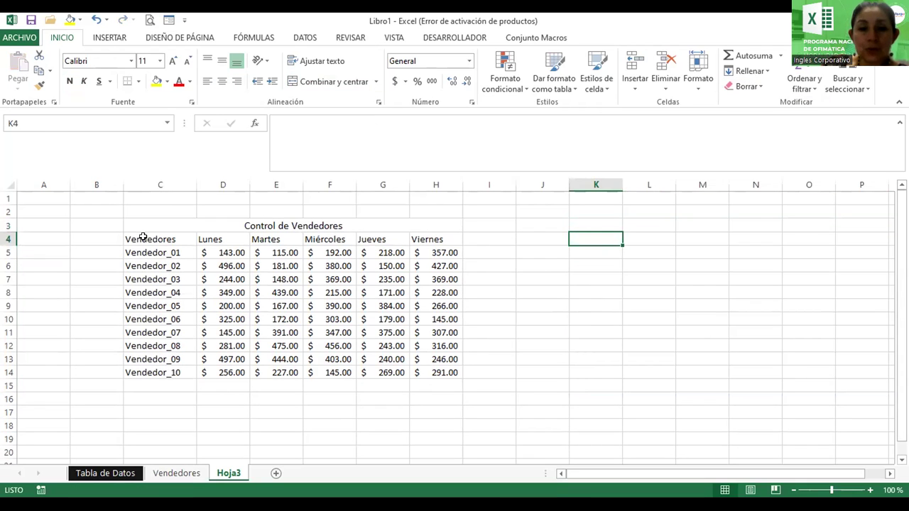
# - Copy C3:H14 and paste only its formatting at K3
pyautogui.moveTo(146, 224); pyautogui.dragTo(323, 372)
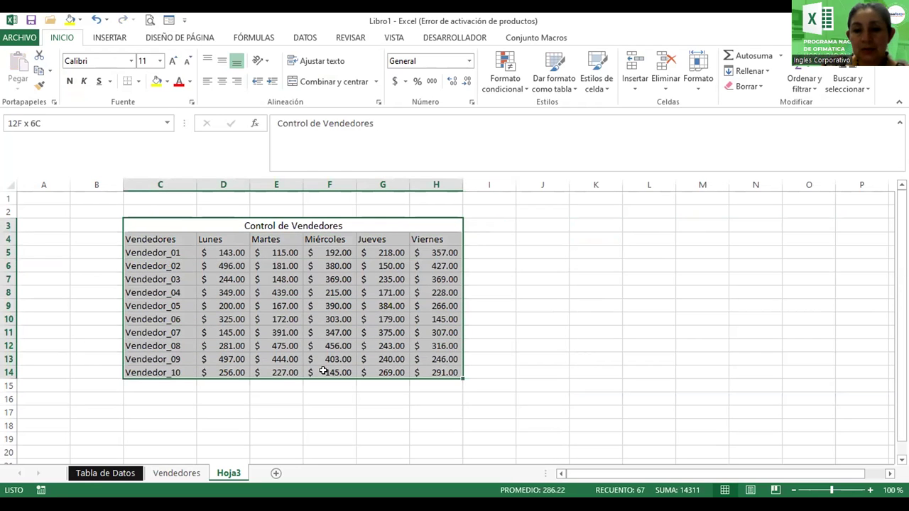
pyautogui.hotkey('ctrl', 'c')
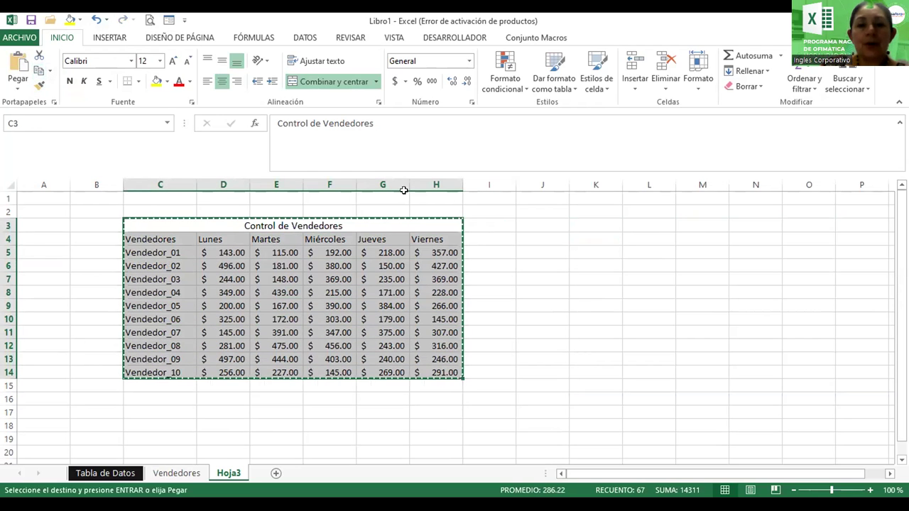
pyautogui.click(574, 223)
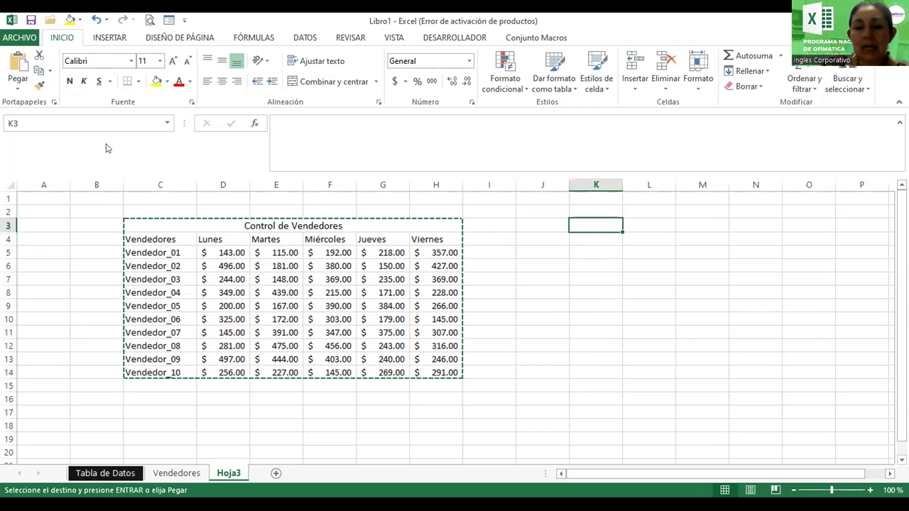
pyautogui.click(18, 88)
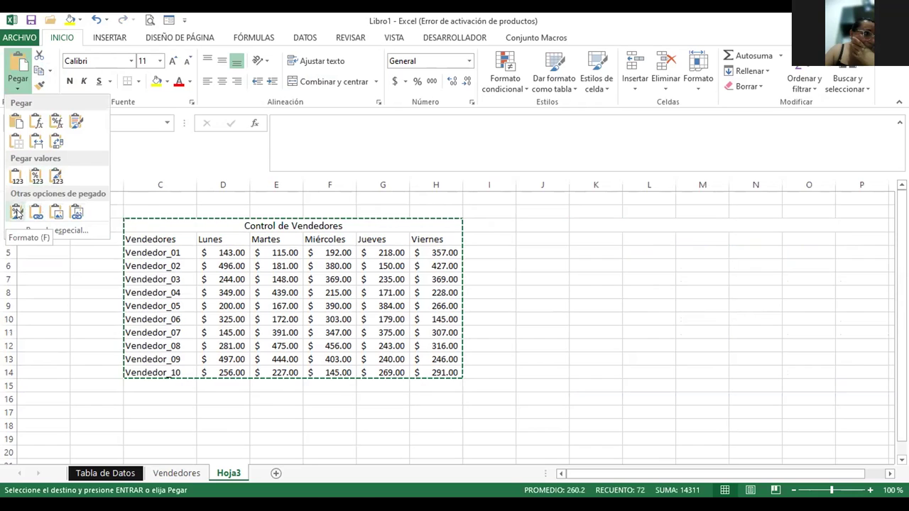
pyautogui.click(15, 211)
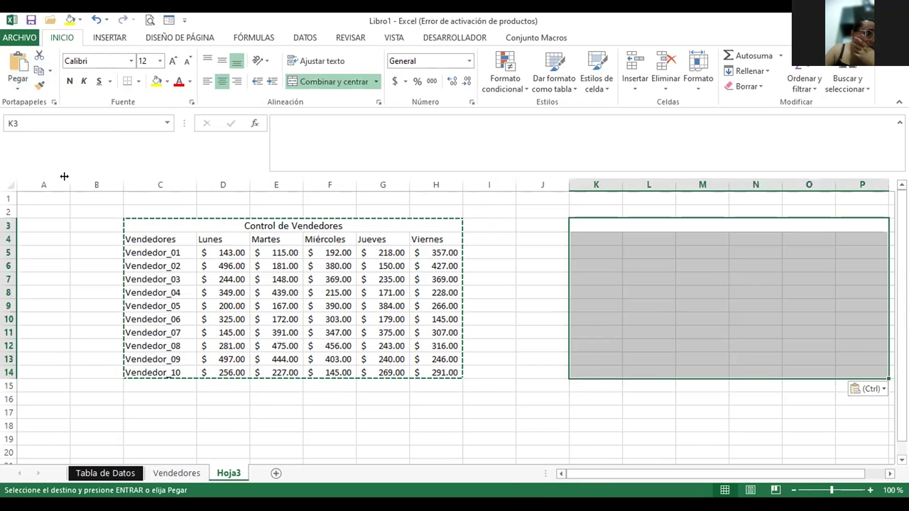
pyautogui.click(12, 89)
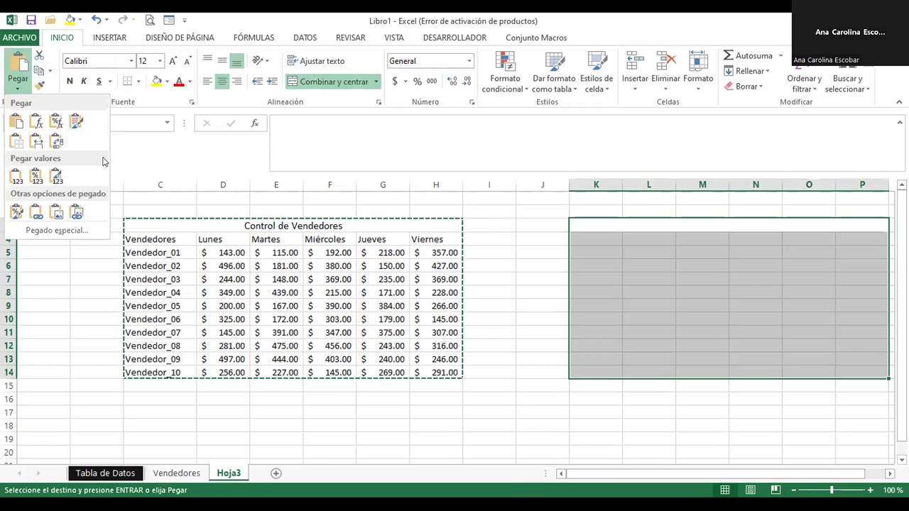
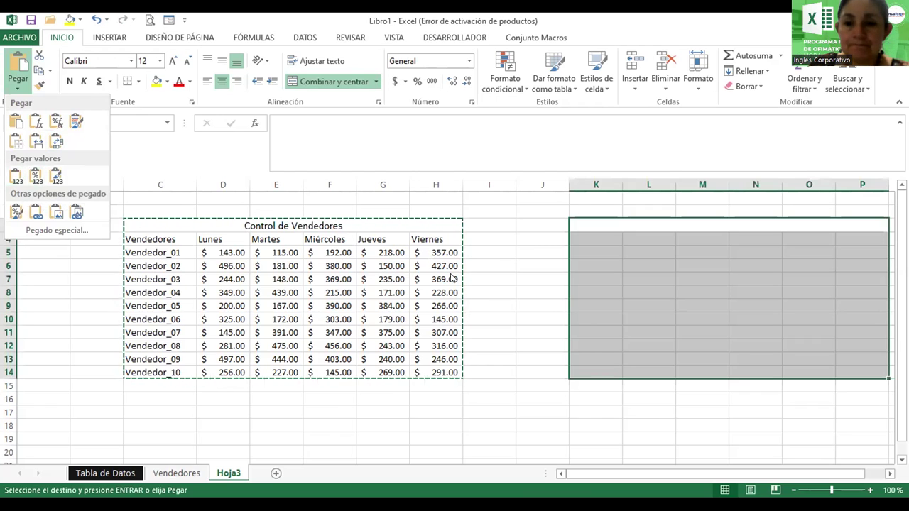
# - Dismiss the paste options and cancel the pending copy of the vendor block
pyautogui.click(500, 260)
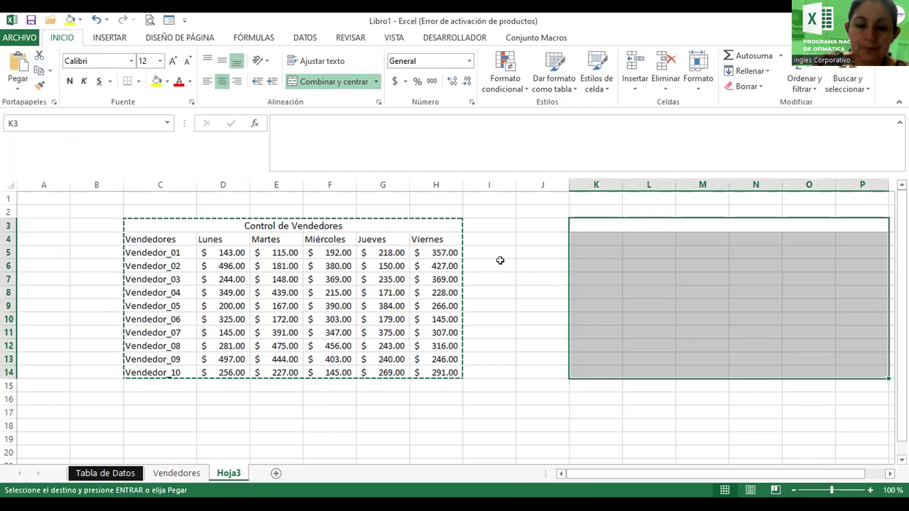
pyautogui.press('Escape')
pyautogui.click(497, 263)
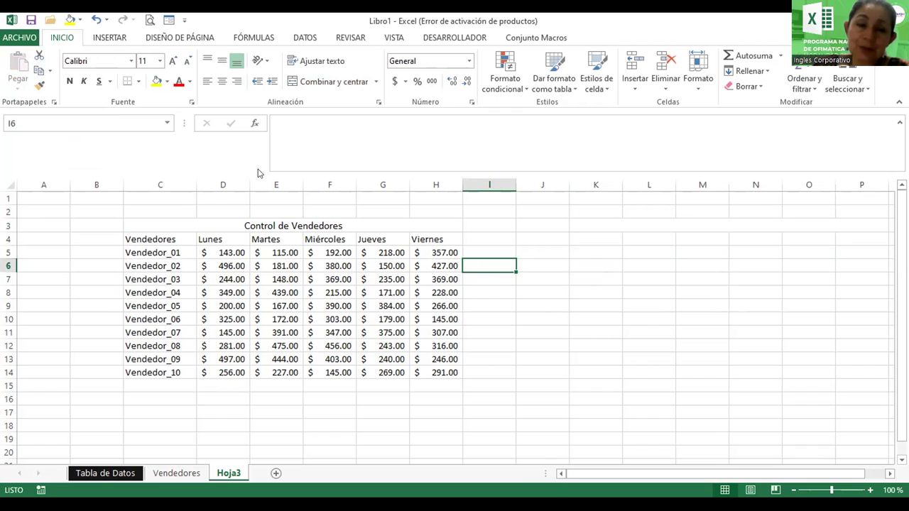
# - Select the headers and seller data in C4:H14
pyautogui.click(186, 289)
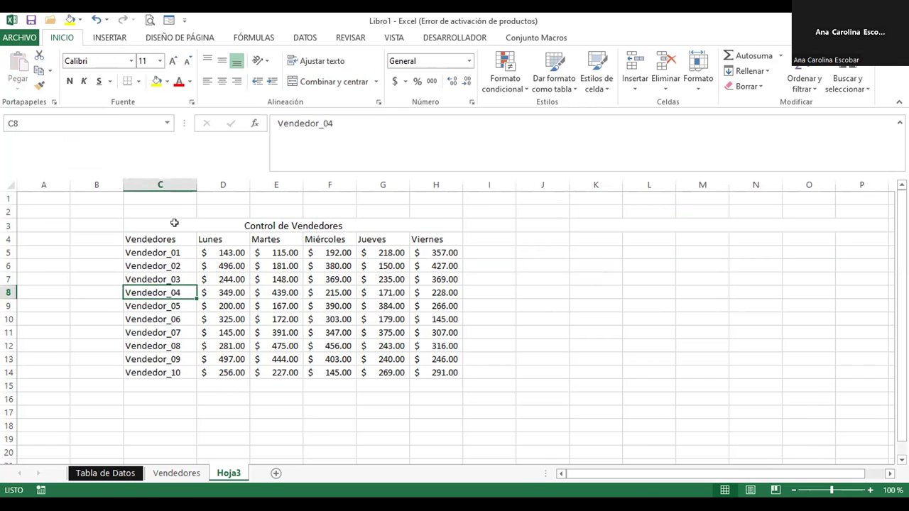
pyautogui.moveTo(174, 223); pyautogui.dragTo(177, 362)
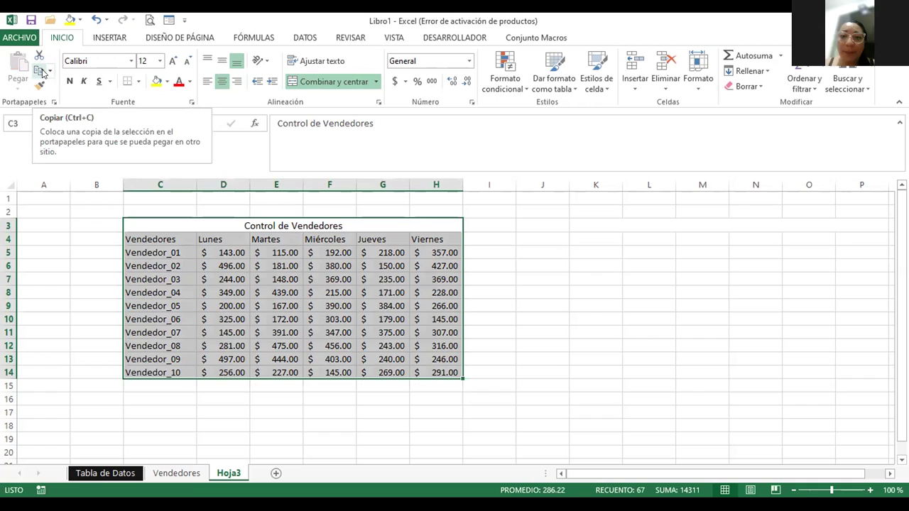
pyautogui.click(198, 277)
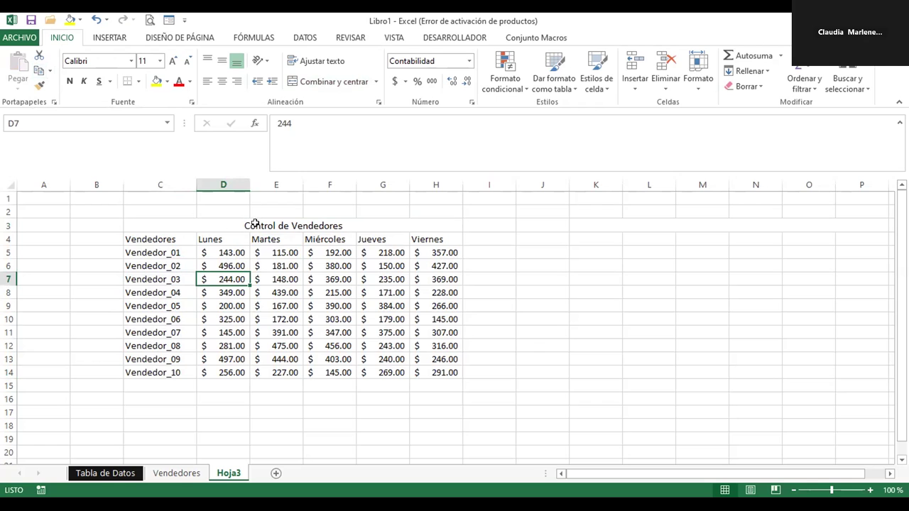
pyautogui.moveTo(128, 239)
pyautogui.mouseDown()
pyautogui.moveTo(431, 332)
pyautogui.moveTo(433, 370)
pyautogui.mouseUp()
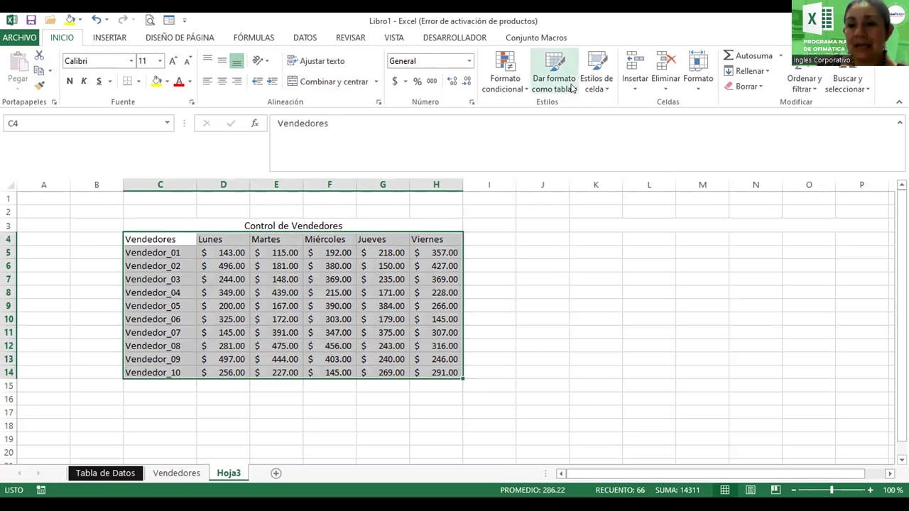
# - Format C4:H14 as a table with headers using the dark gold Oscuro style
pyautogui.click(554, 84)
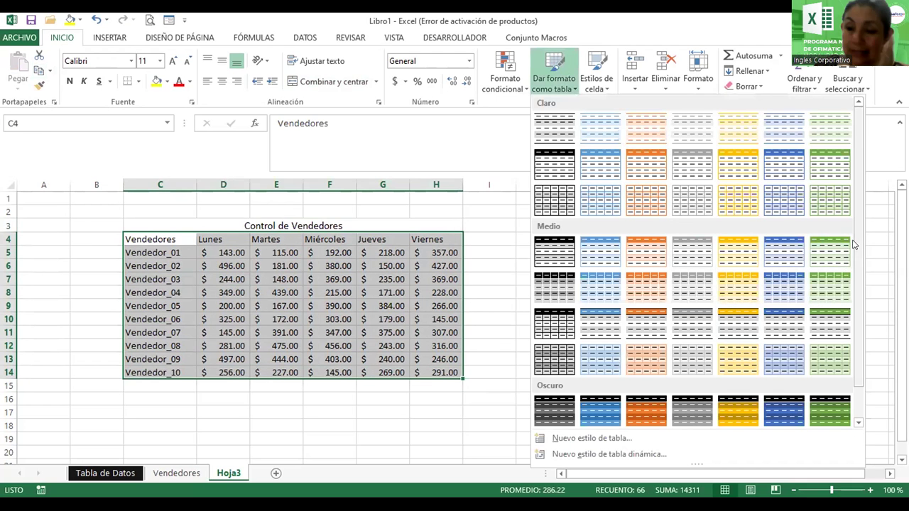
pyautogui.scroll(-1, 859, 220)
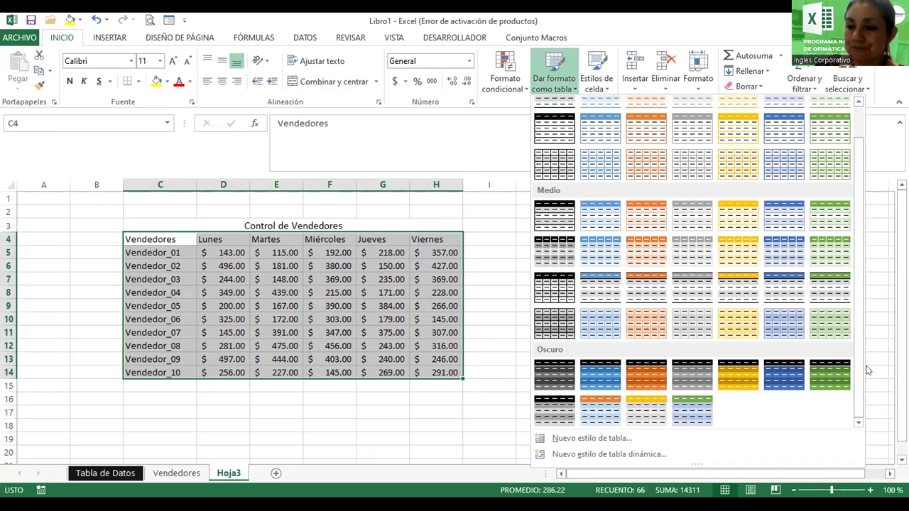
pyautogui.click(741, 370)
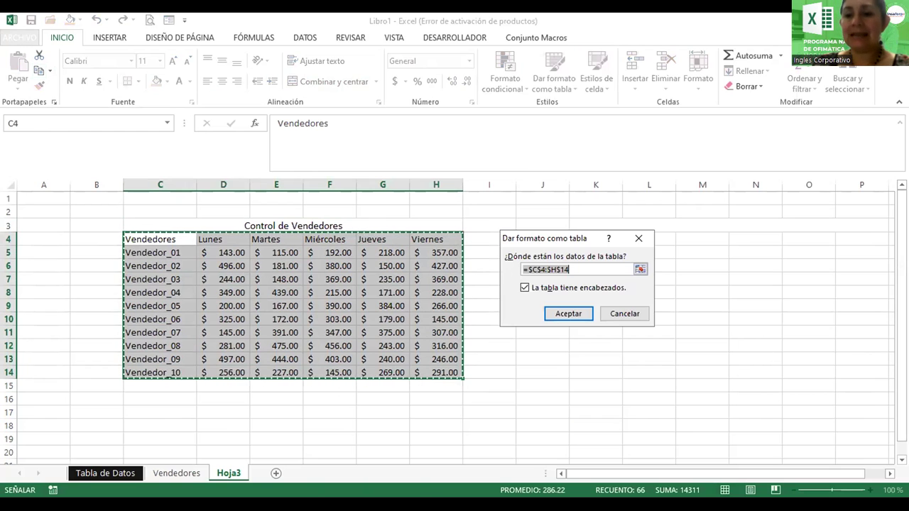
pyautogui.click(579, 315)
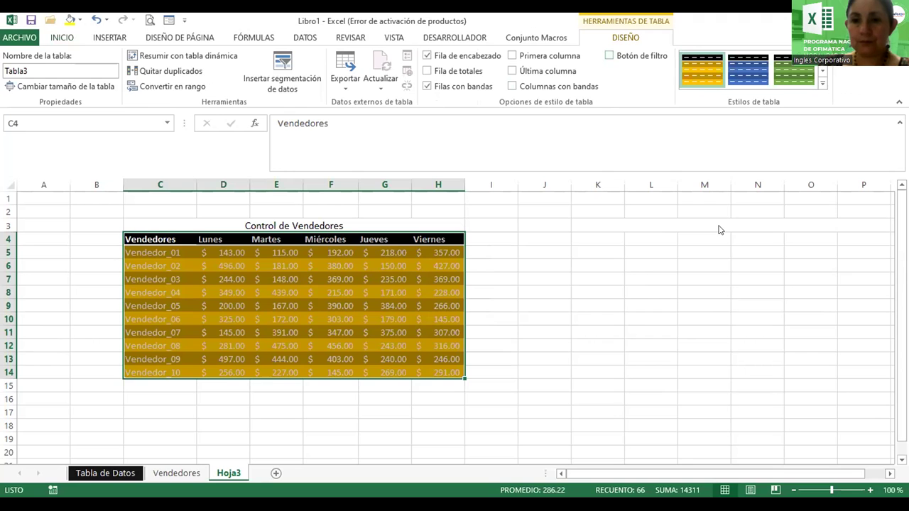
# - Enlarge the Control de Vendedores title to 20 pt in Adobe Garamond Pro Bold
pyautogui.click(277, 226)
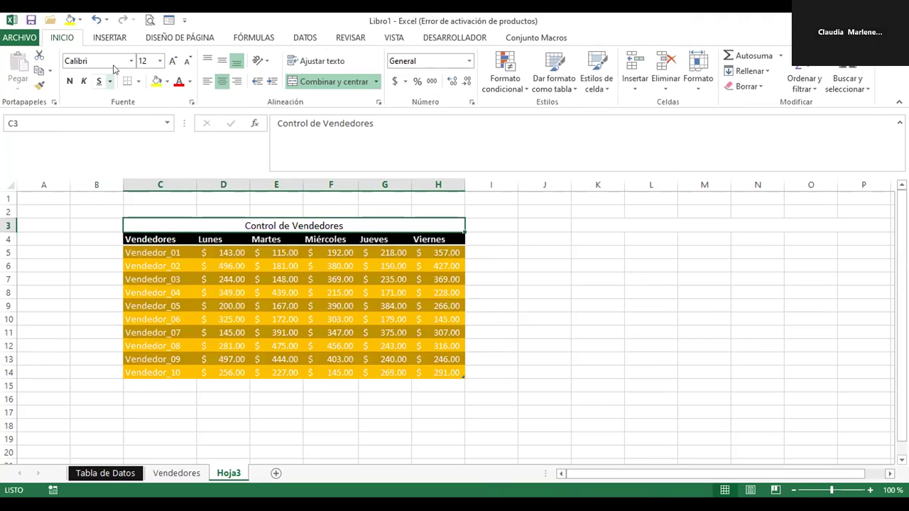
pyautogui.click(172, 63)
pyautogui.click(172, 63)
pyautogui.click(172, 63)
pyautogui.click(172, 62)
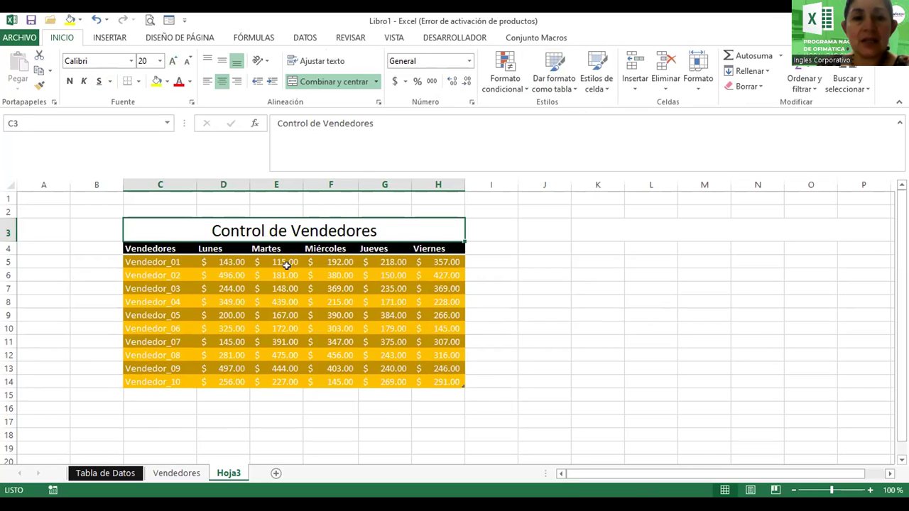
pyautogui.click(131, 61)
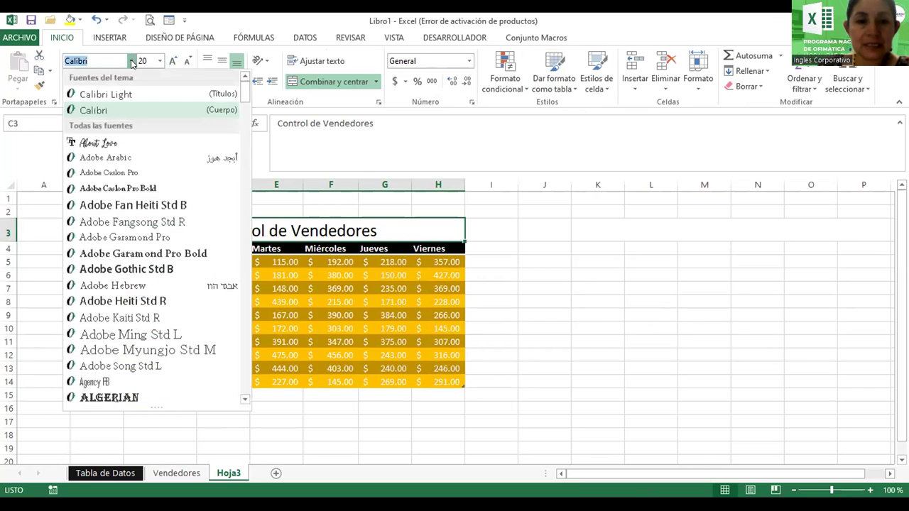
pyautogui.click(90, 255)
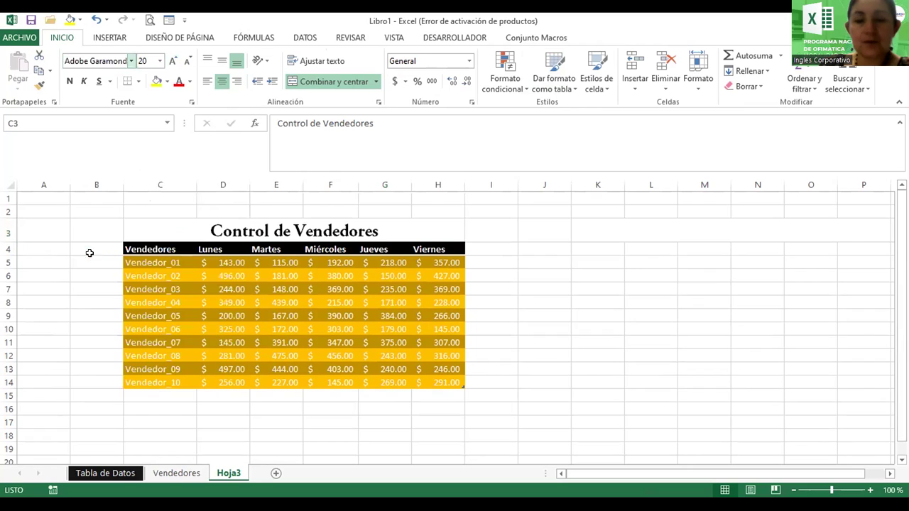
# - Add a thick box border around the title cell
pyautogui.click(139, 82)
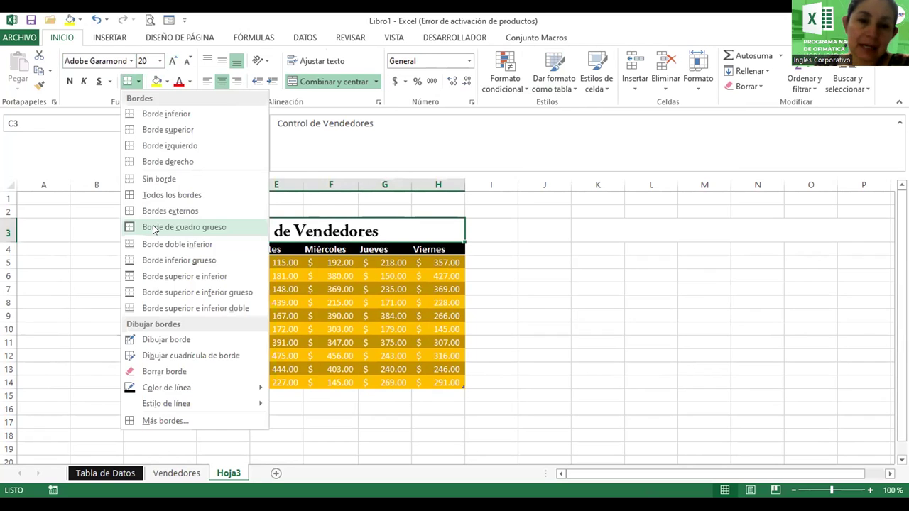
pyautogui.click(152, 229)
pyautogui.click(515, 273)
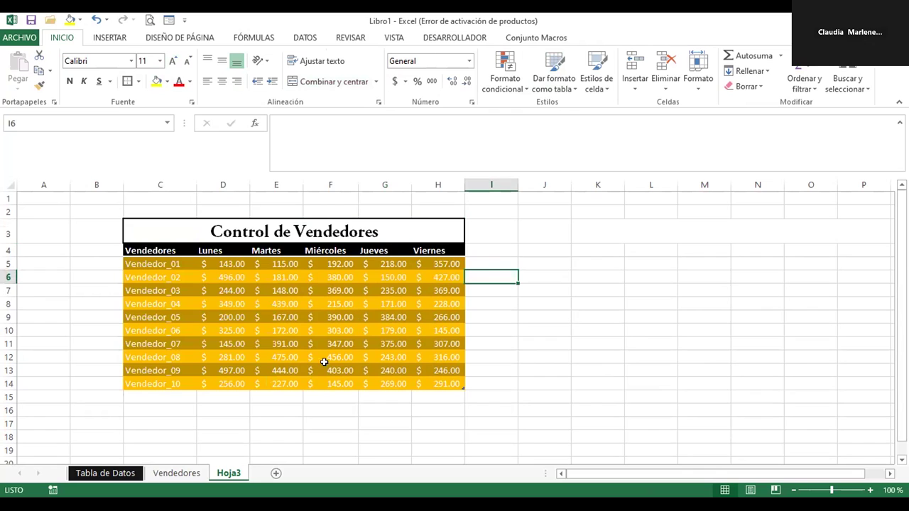
pyautogui.click(142, 406)
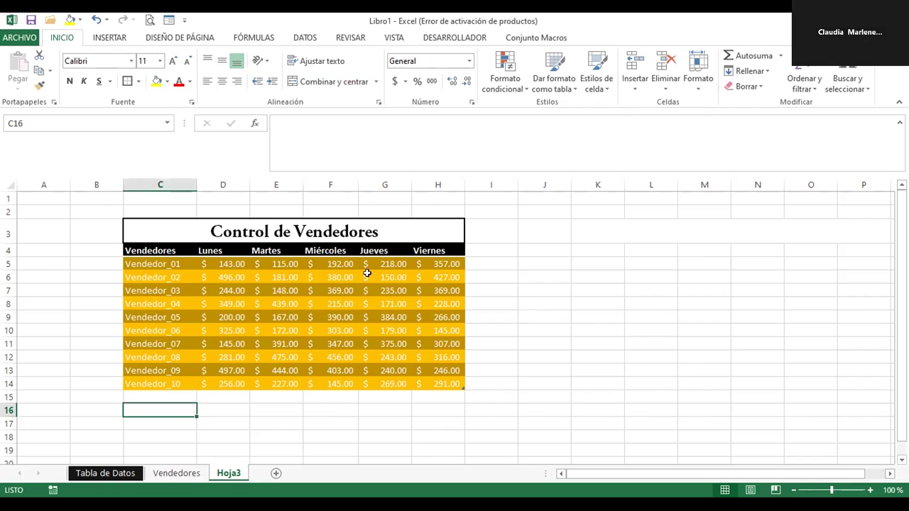
# - Enter Total in C16 and sum the Lunes values D5:D14 in D16 (2936)
pyautogui.write('Total')
pyautogui.press('Tab')
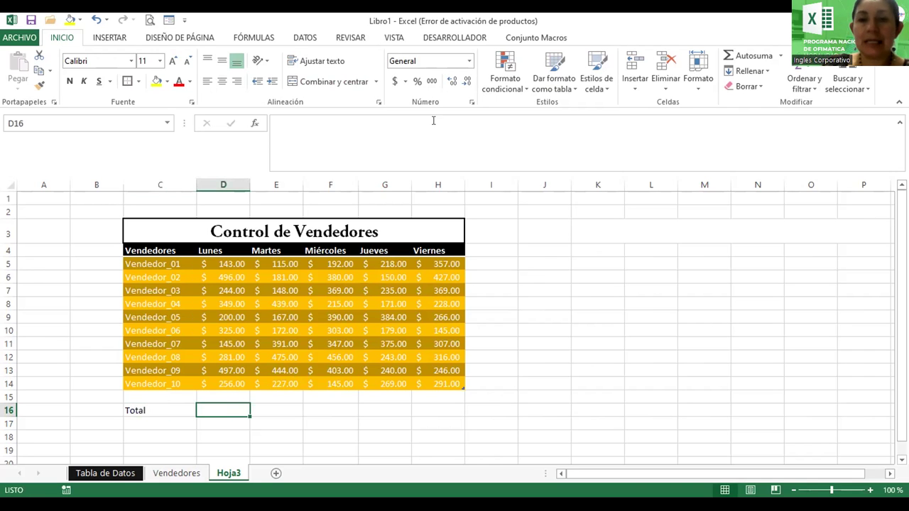
pyautogui.click(781, 56)
pyautogui.click(746, 78)
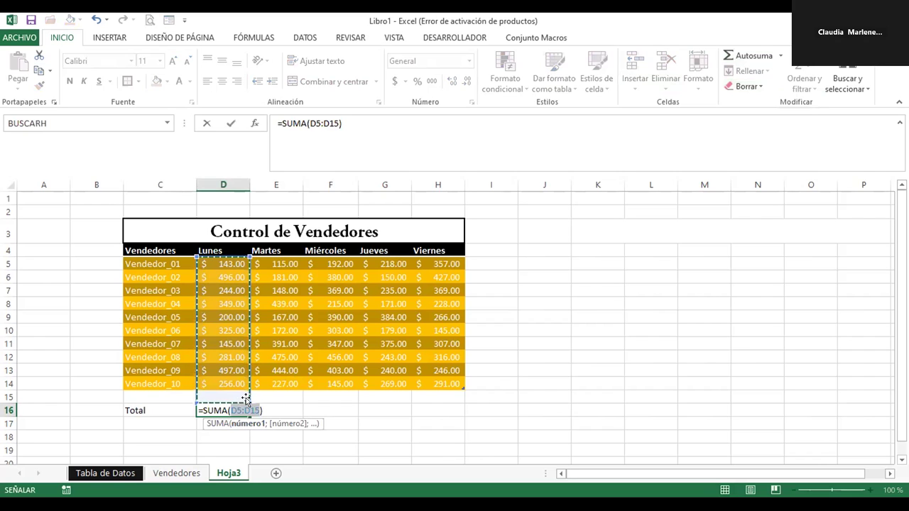
pyautogui.moveTo(243, 391); pyautogui.dragTo(244, 390)
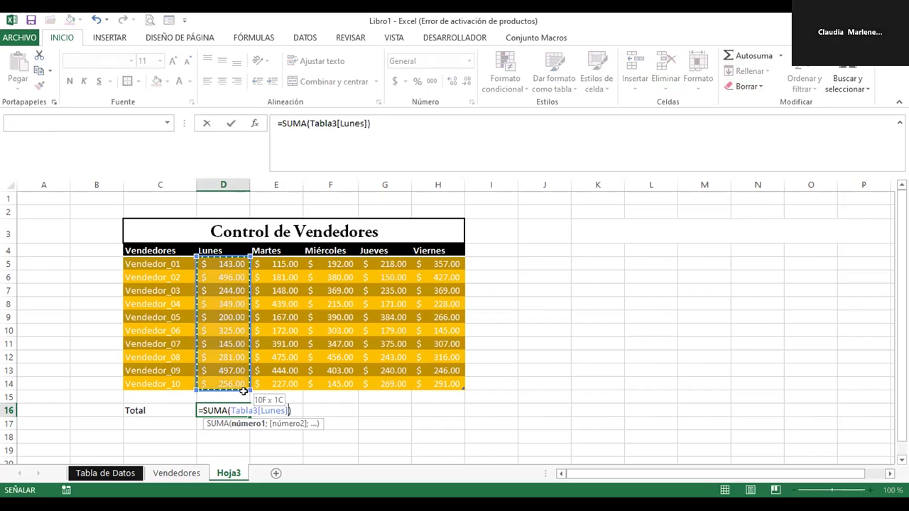
pyautogui.press('Return')
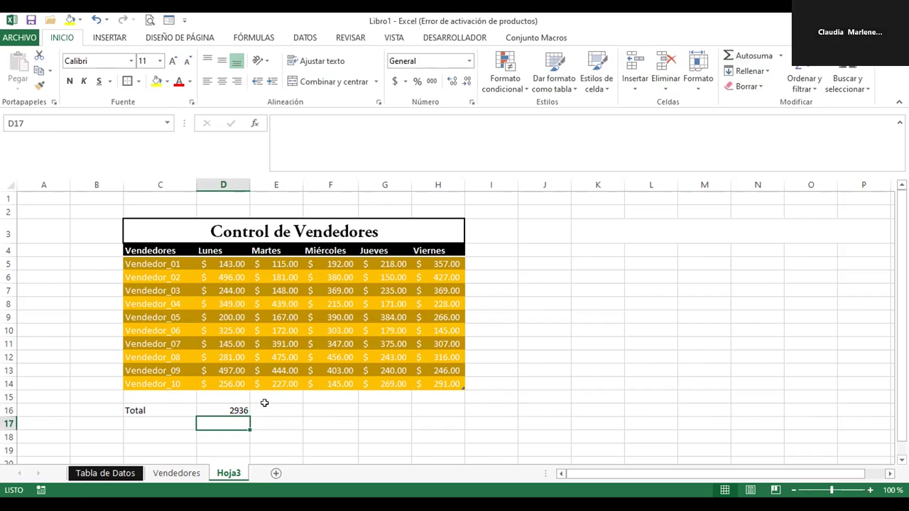
# - Sum the Martes values E5:E14 in E16 (2759)
pyautogui.click(274, 407)
pyautogui.write('=')
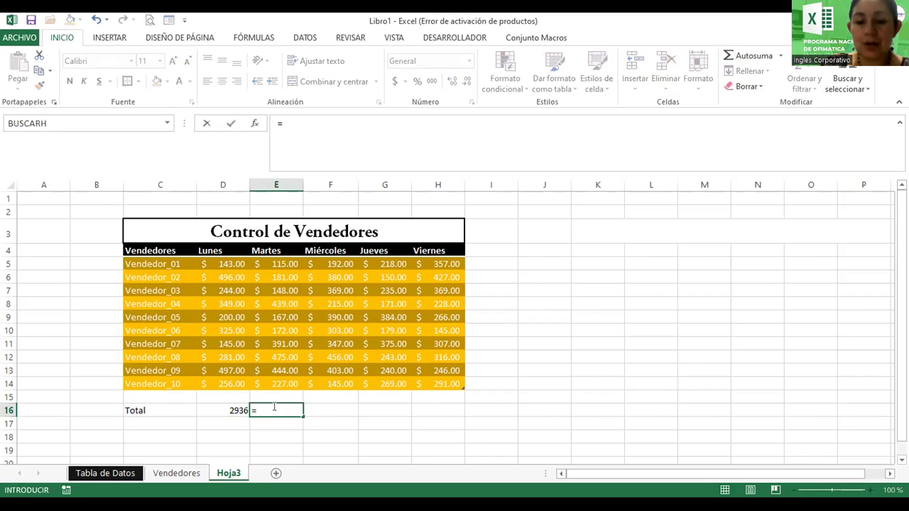
pyautogui.press('BackSpace')
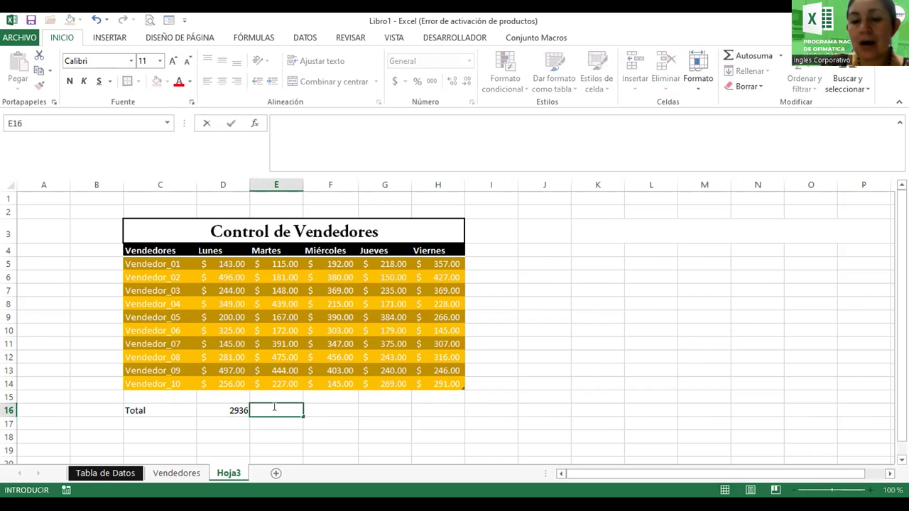
pyautogui.click(316, 412)
pyautogui.click(286, 409)
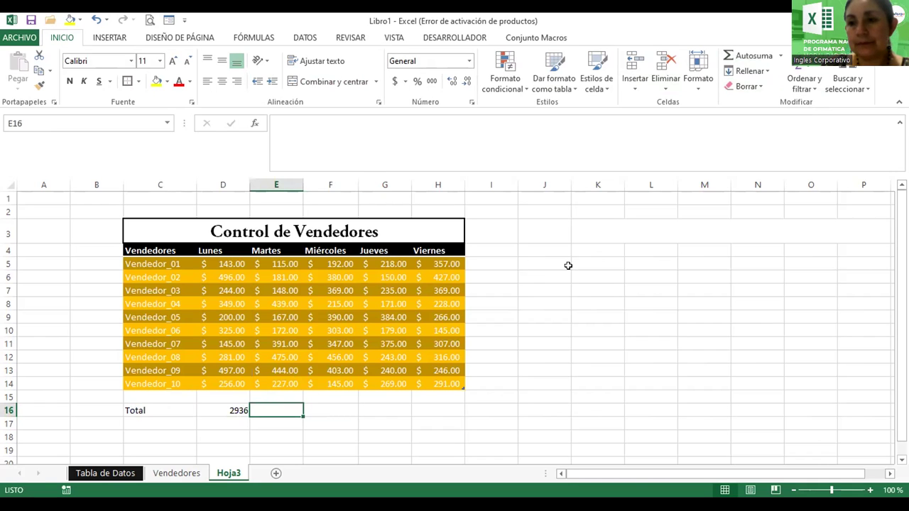
pyautogui.click(747, 56)
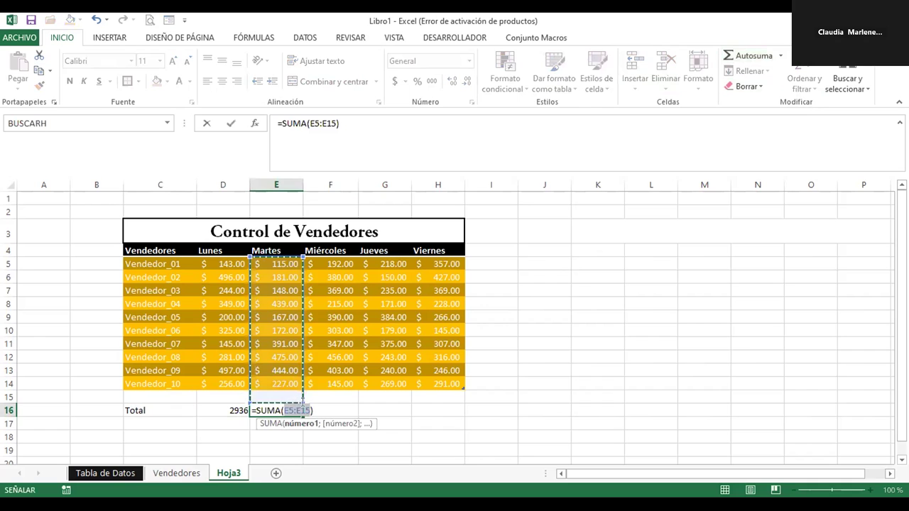
pyautogui.click(275, 257)
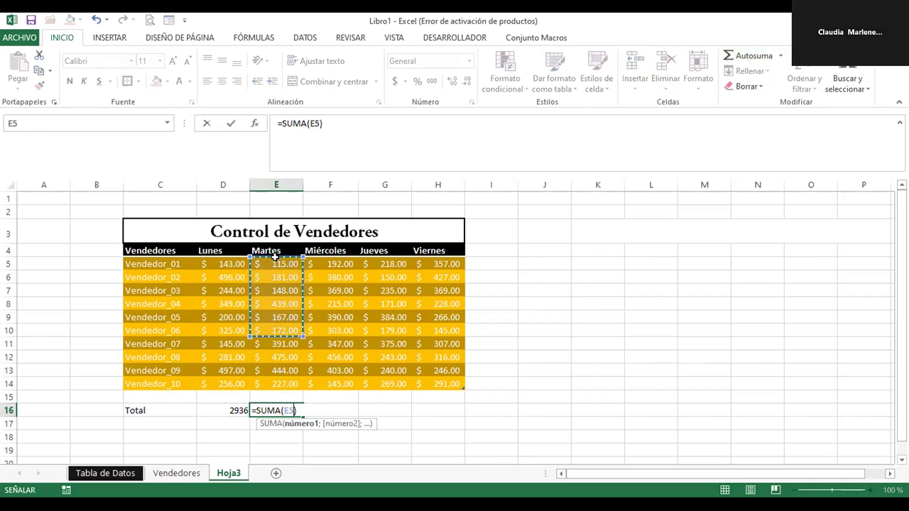
pyautogui.moveTo(273, 381); pyautogui.dragTo(271, 380)
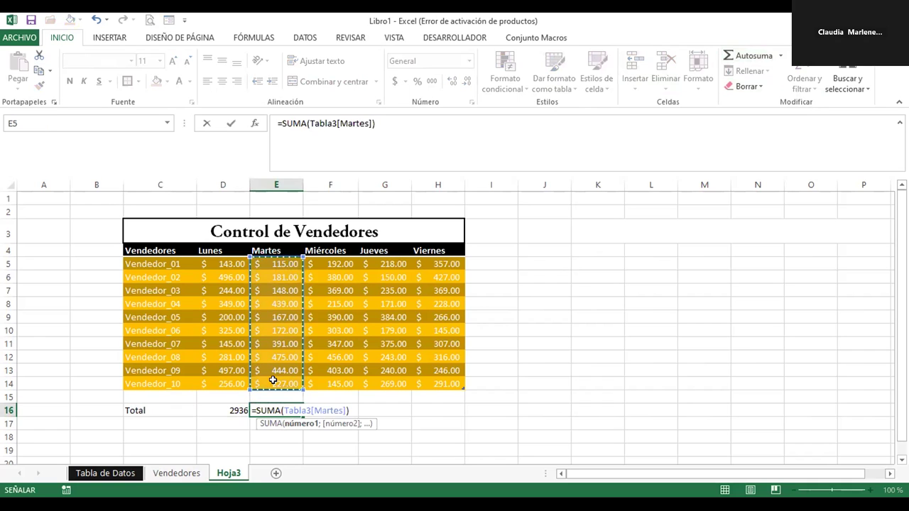
pyautogui.press('Return')
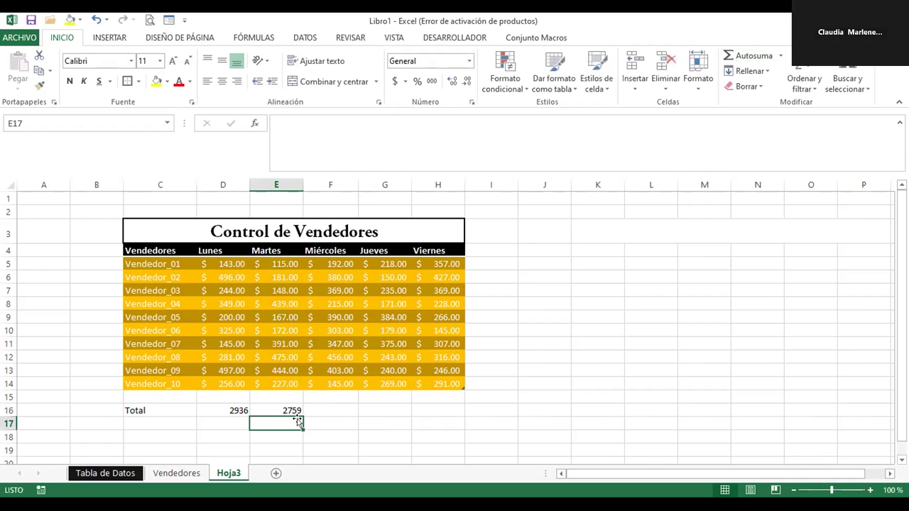
# - Fill the total formula across to H16, giving 3200, 2464 and 2952
pyautogui.click(291, 409)
pyautogui.moveTo(299, 415); pyautogui.dragTo(452, 411)
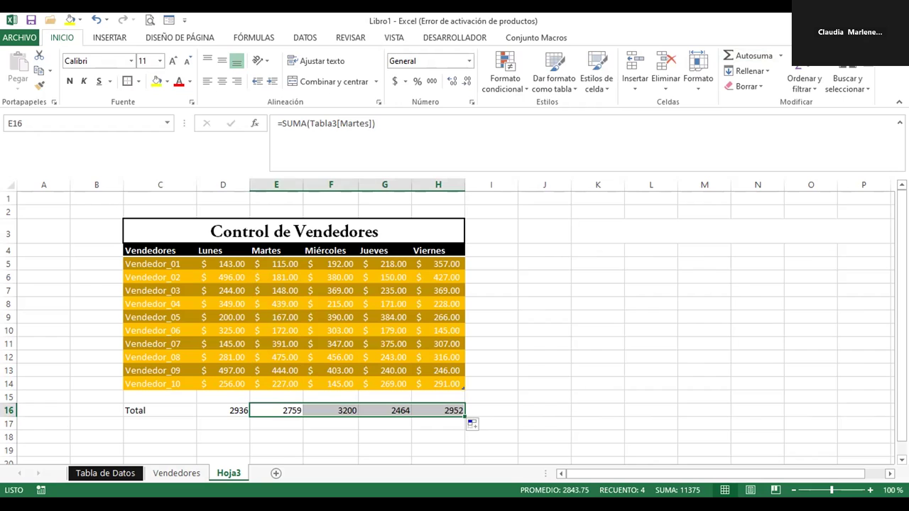
pyautogui.hotkey('alt', 'Tab')
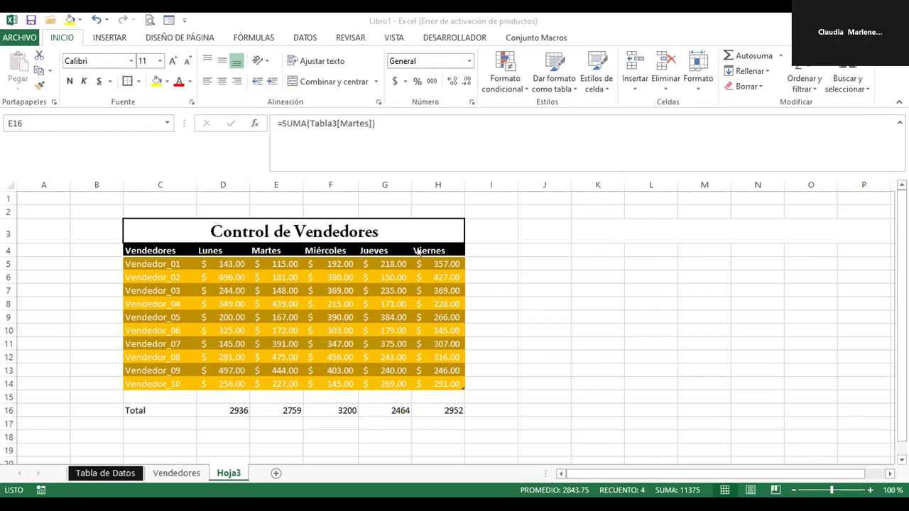
# - Select the Total row C16:H16, cancel the first table attempt, and zoom to 130%
pyautogui.moveTo(151, 411); pyautogui.dragTo(434, 406)
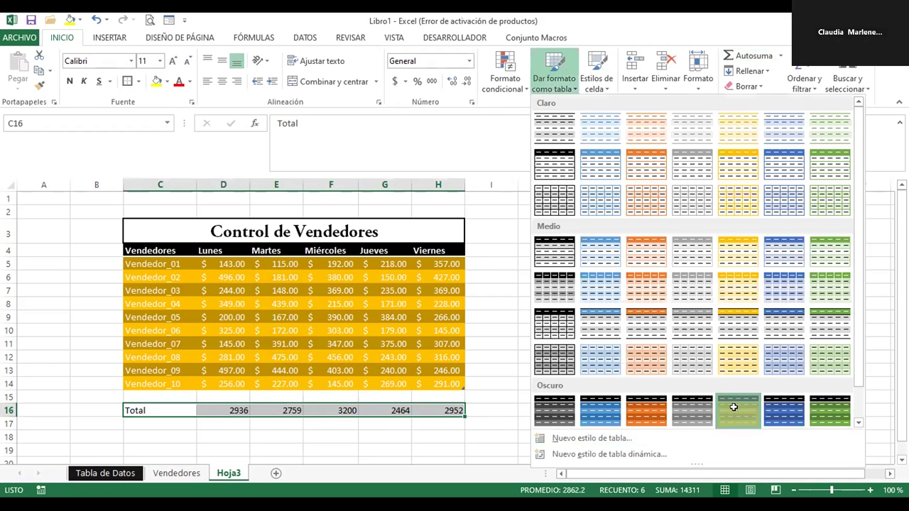
pyautogui.click(733, 409)
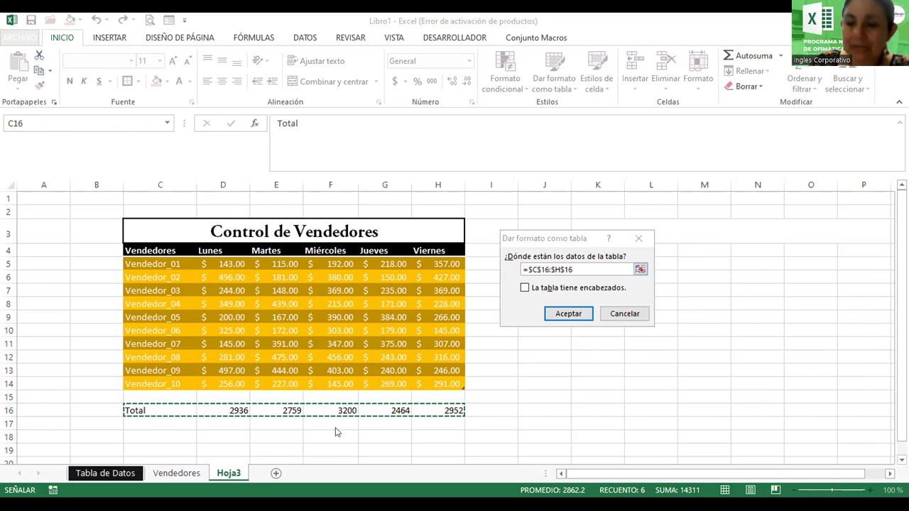
pyautogui.click(870, 494)
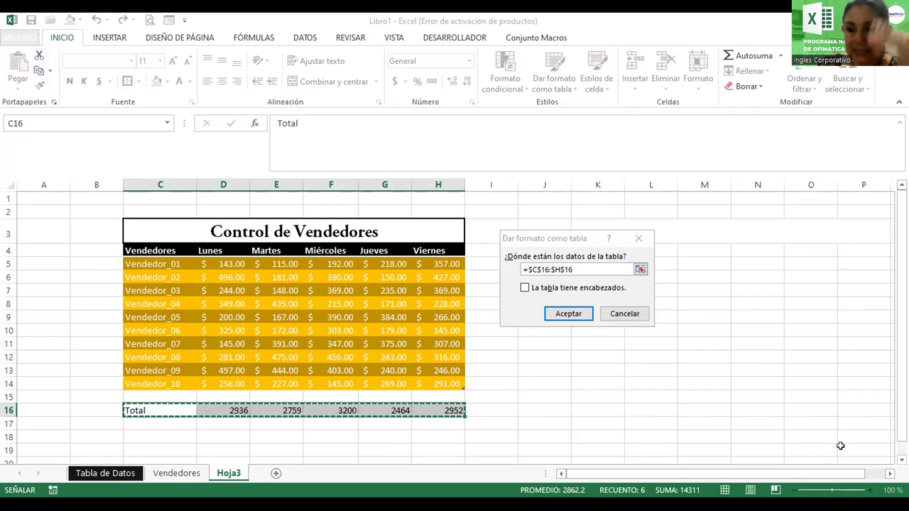
pyautogui.click(620, 382)
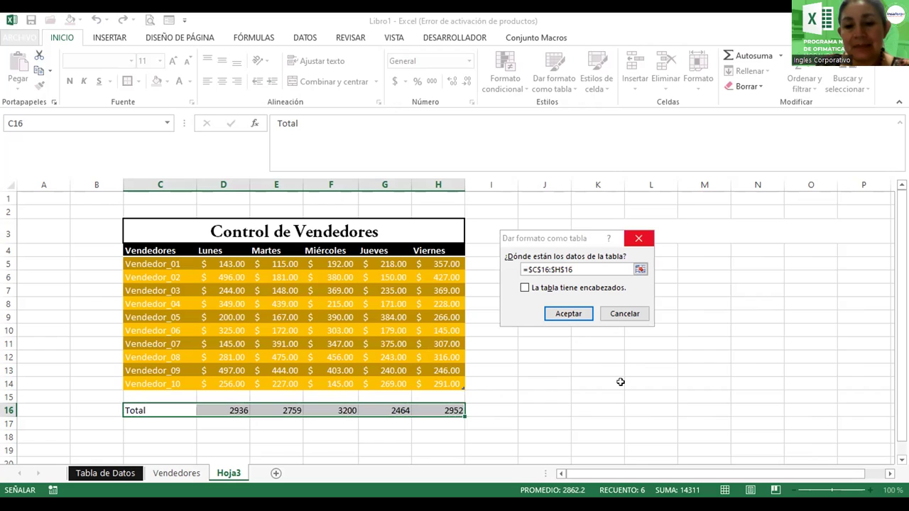
pyautogui.click(619, 396)
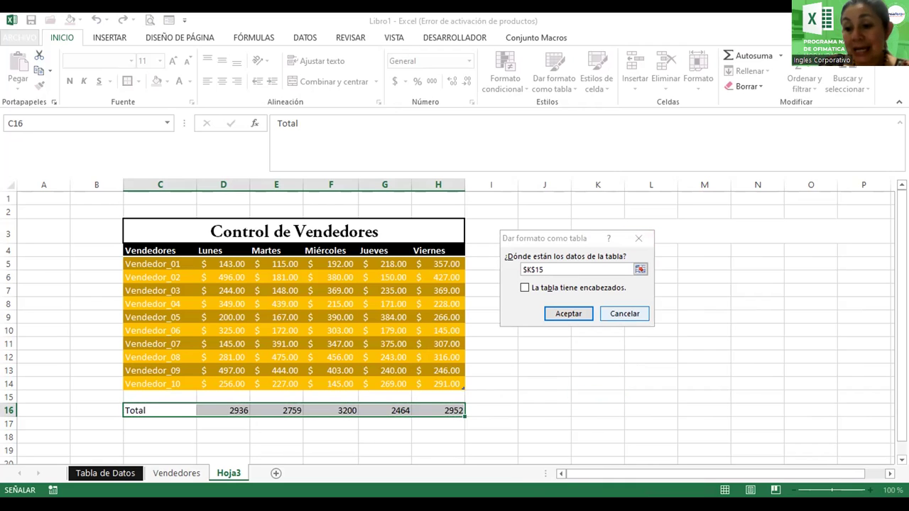
pyautogui.press('Escape')
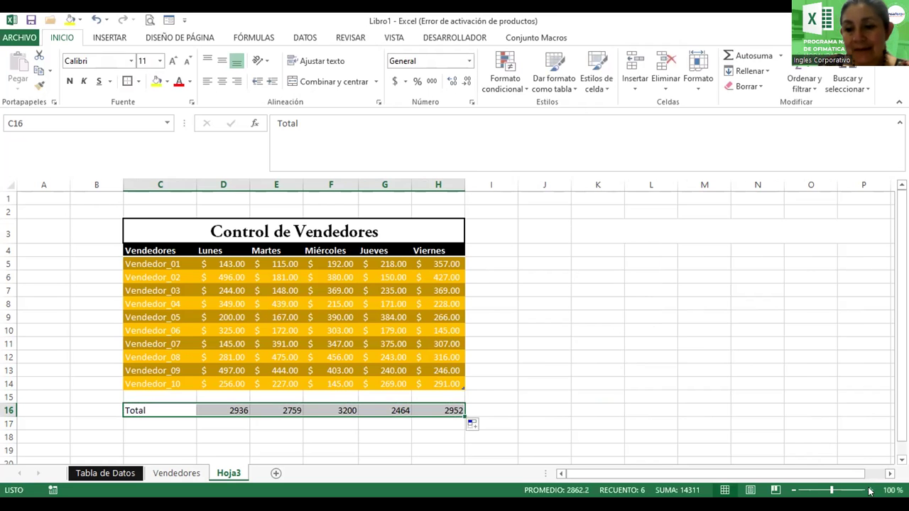
pyautogui.click(870, 490)
pyautogui.click(870, 490)
pyautogui.click(870, 490)
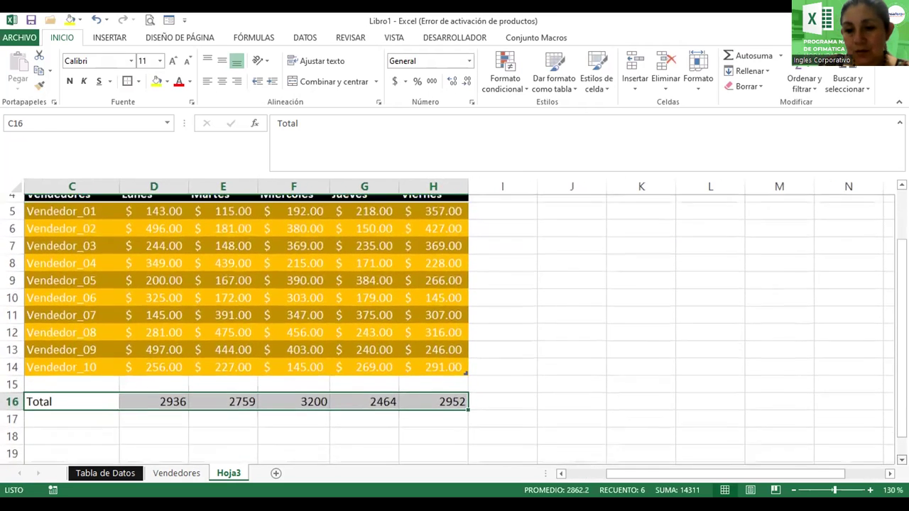
pyautogui.scroll(-1, 838, 426)
pyautogui.moveTo(810, 474); pyautogui.dragTo(769, 473)
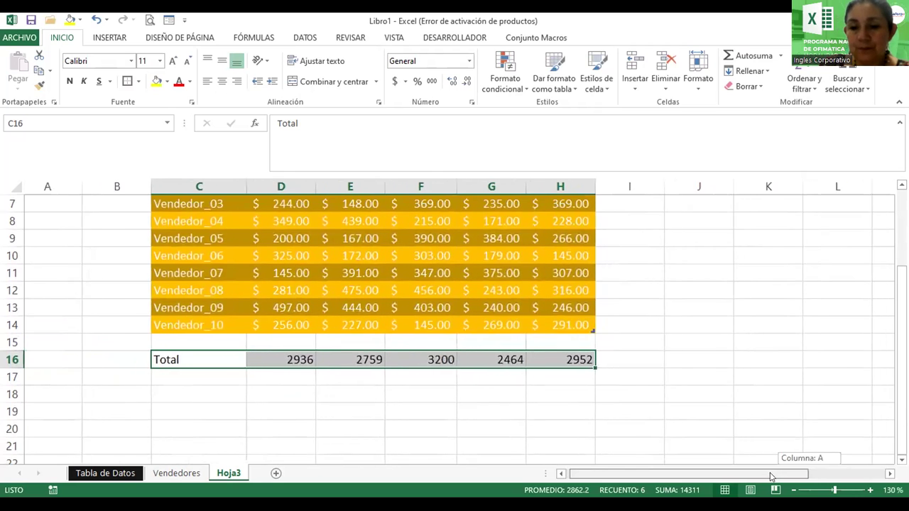
# - Format C16:H16 with the dark gold table style and turn off its header row
pyautogui.click(546, 85)
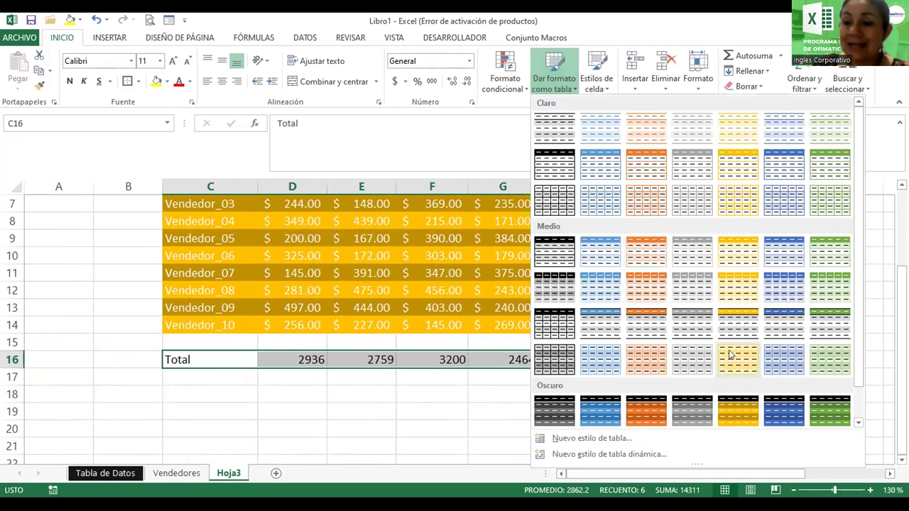
pyautogui.click(730, 400)
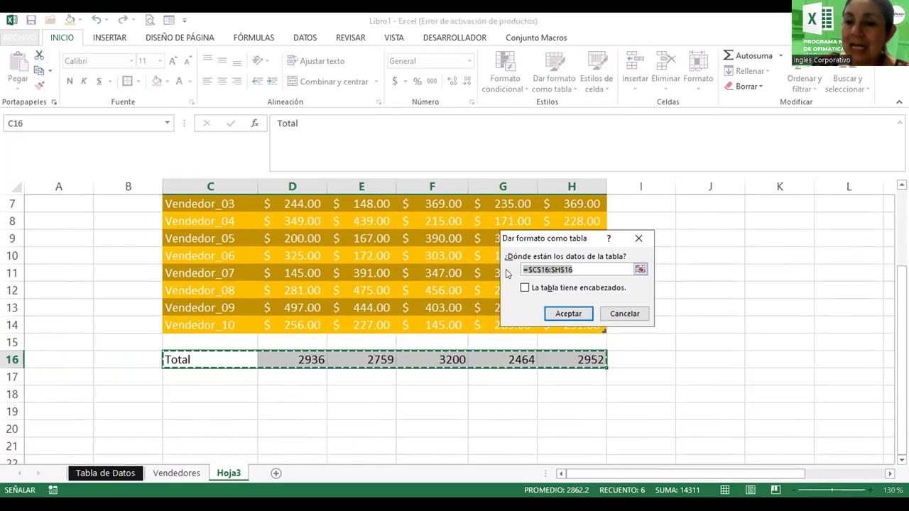
pyautogui.click(525, 287)
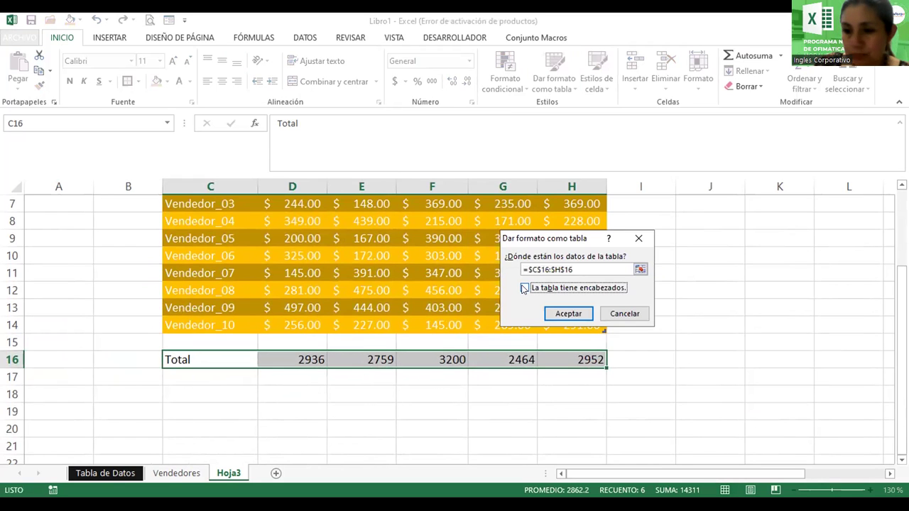
pyautogui.click(571, 314)
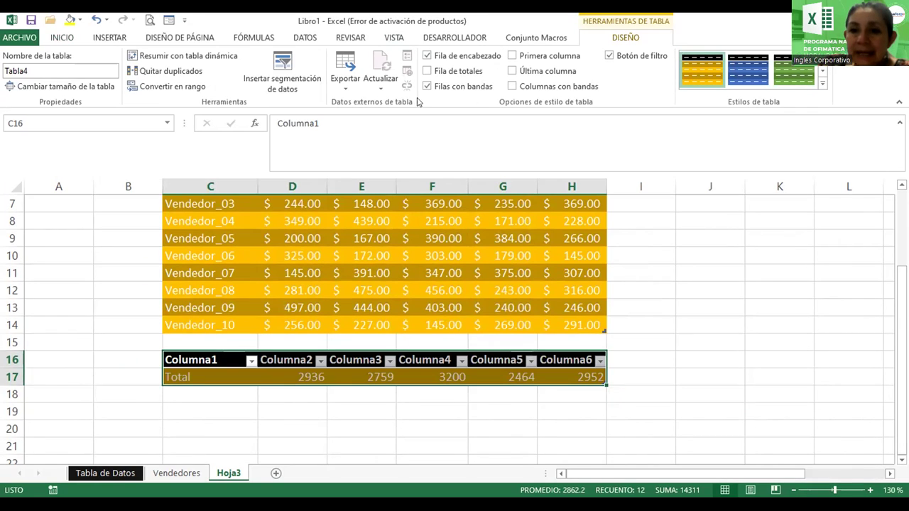
pyautogui.click(427, 56)
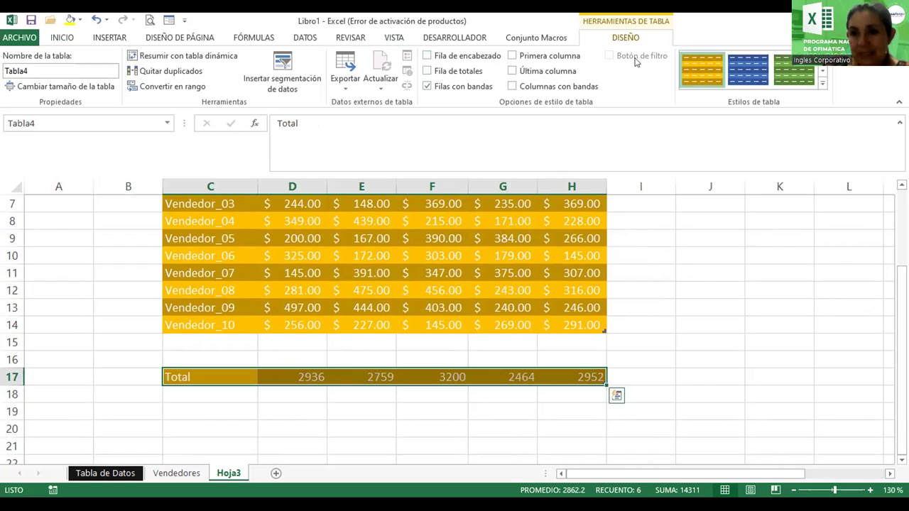
pyautogui.click(480, 343)
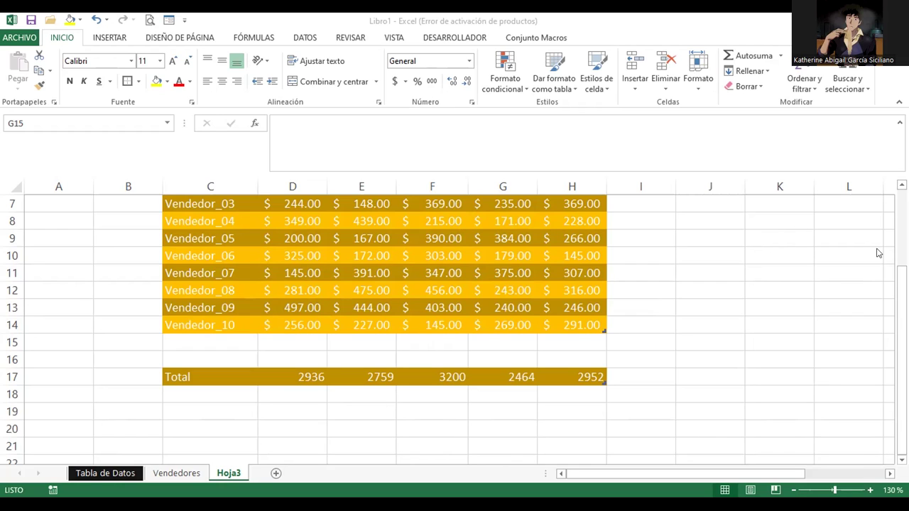
pyautogui.click(291, 375)
pyautogui.hotkey('shift', 'Right')
pyautogui.hotkey('shift', 'Right')
pyautogui.hotkey('shift', 'Right')
pyautogui.hotkey('shift', 'Right')
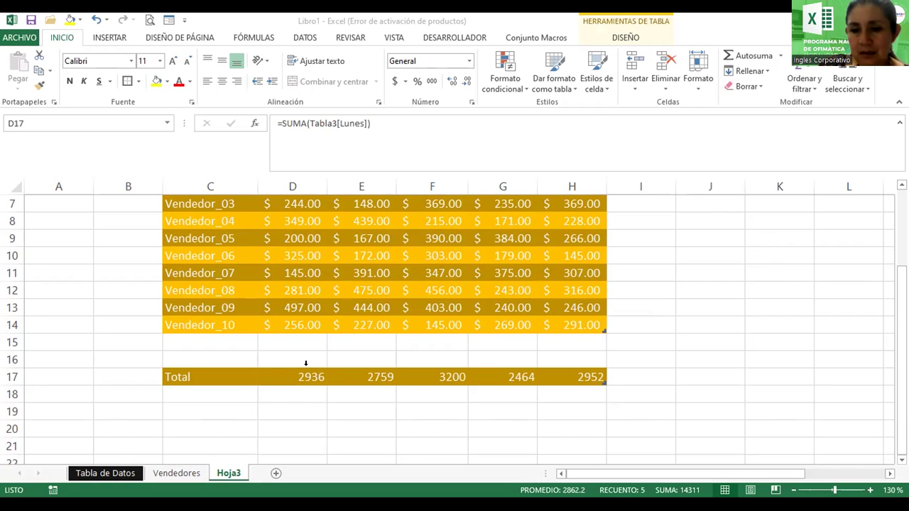
pyautogui.click(283, 373)
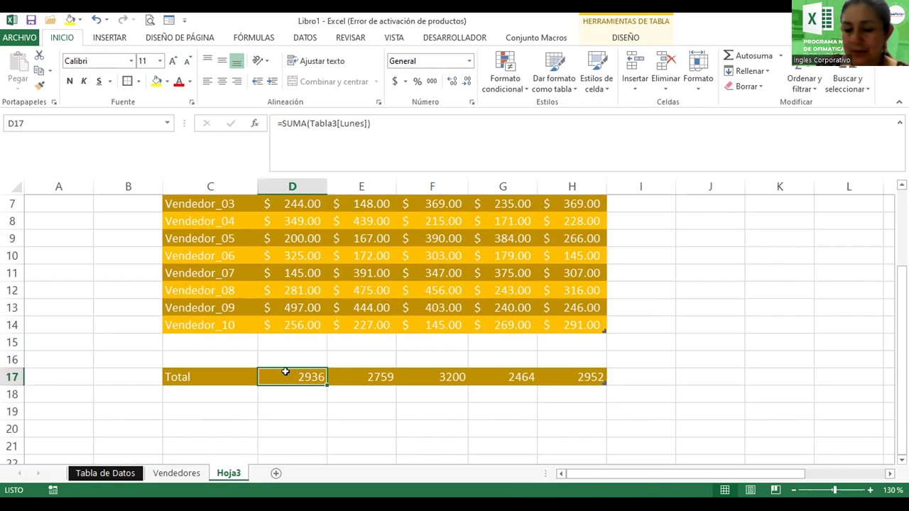
pyautogui.hotkey('shift', 'Right')
pyautogui.hotkey('shift', 'Right')
pyautogui.hotkey('shift', 'Right')
pyautogui.hotkey('shift', 'Right')
pyautogui.hotkey('shift', 'Right')
pyautogui.hotkey('shift', 'Left')
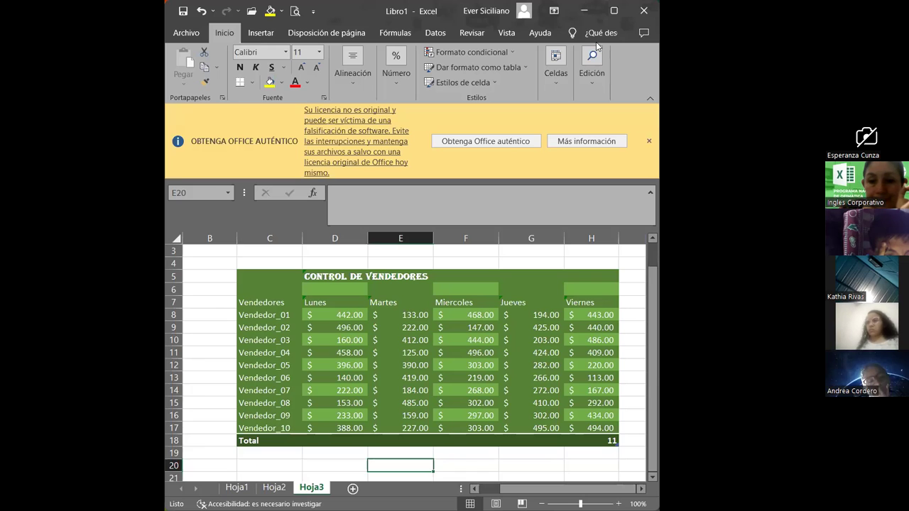
# - On Hoja2, copy the whole Control de Vendedores table B2:G14
pyautogui.click(649, 141)
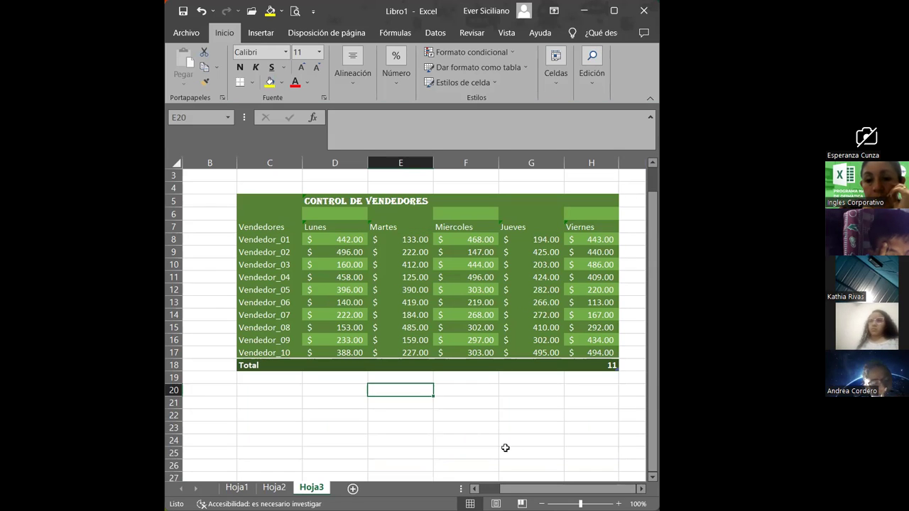
pyautogui.click(275, 489)
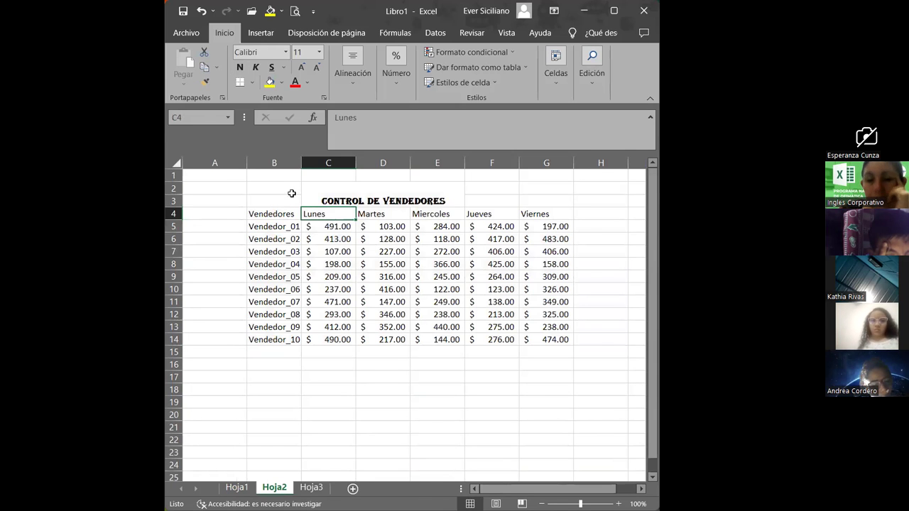
pyautogui.click(339, 235)
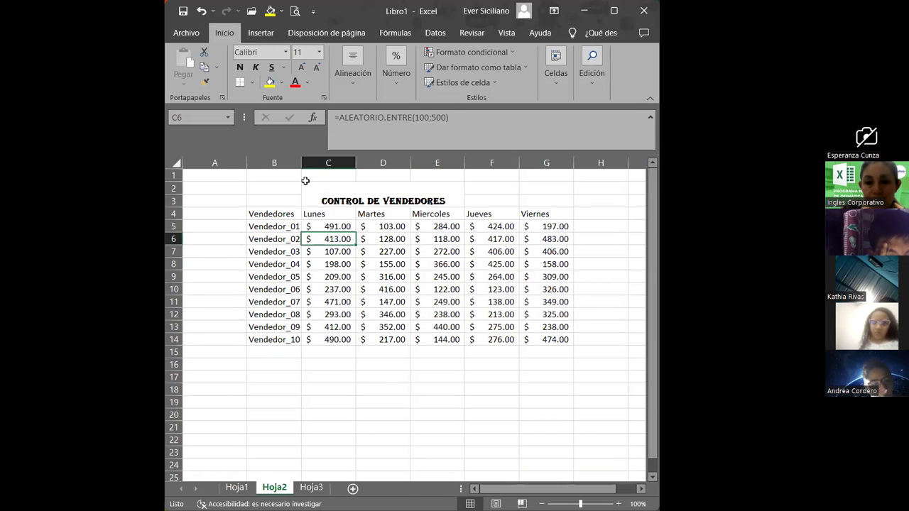
pyautogui.moveTo(294, 189)
pyautogui.mouseDown()
pyautogui.moveTo(511, 263)
pyautogui.moveTo(546, 335)
pyautogui.mouseUp()
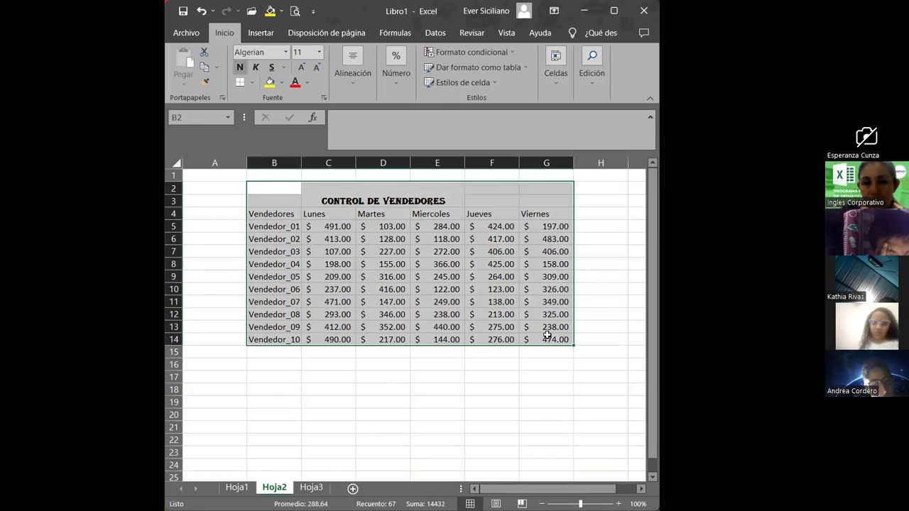
pyautogui.click(217, 69)
pyautogui.click(224, 85)
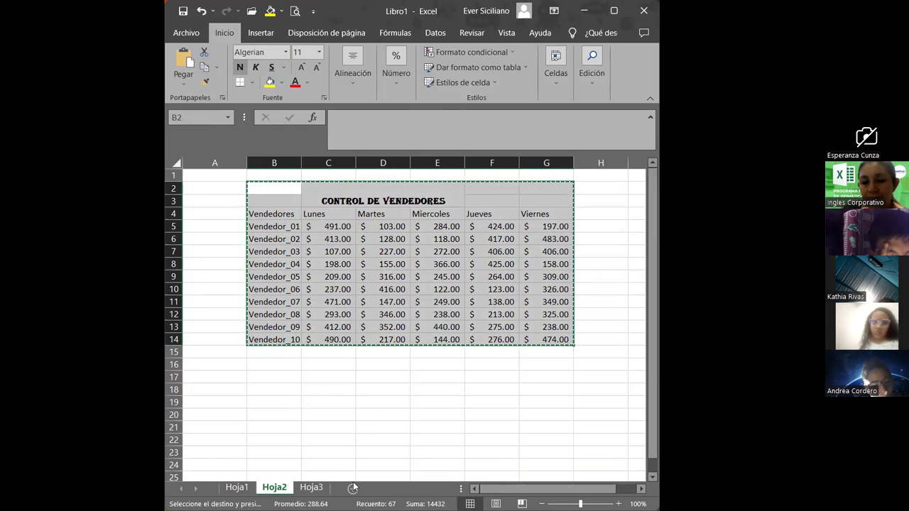
# - Add a new sheet Hoja4 and paste values with number formats at C4
pyautogui.click(353, 488)
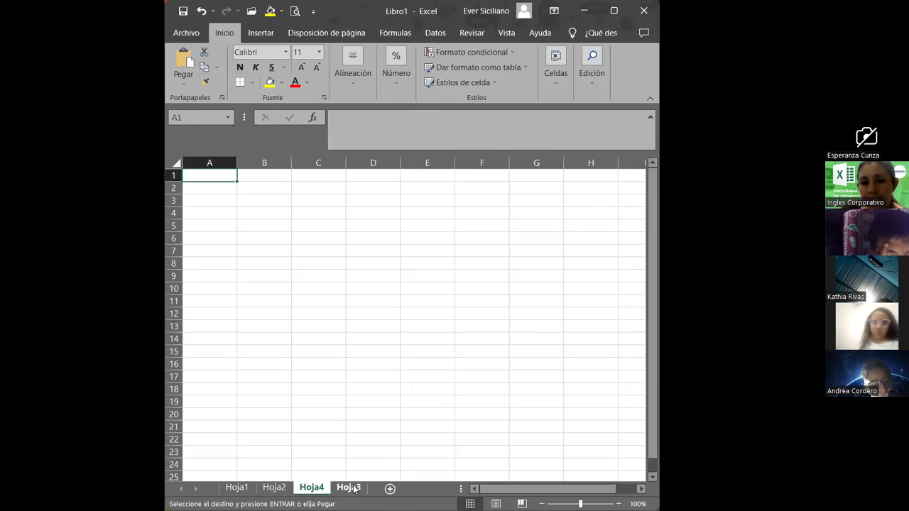
pyautogui.click(300, 210)
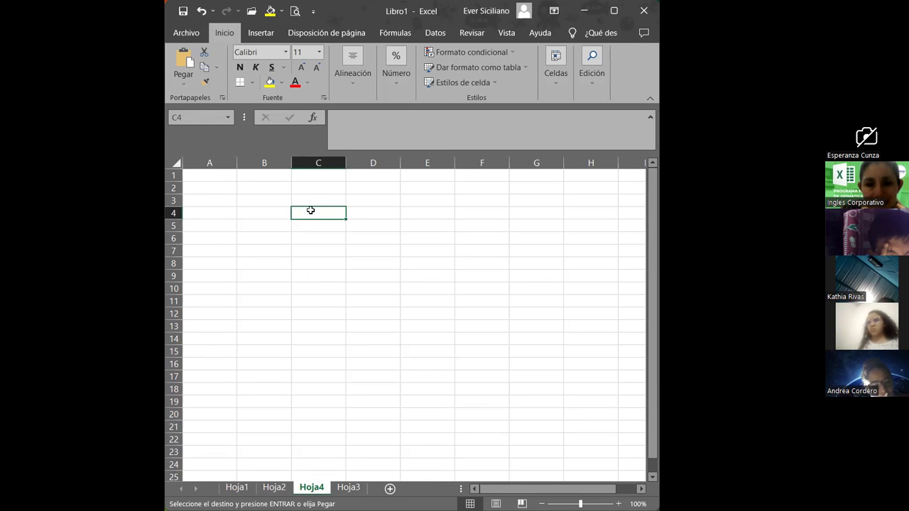
pyautogui.click(182, 87)
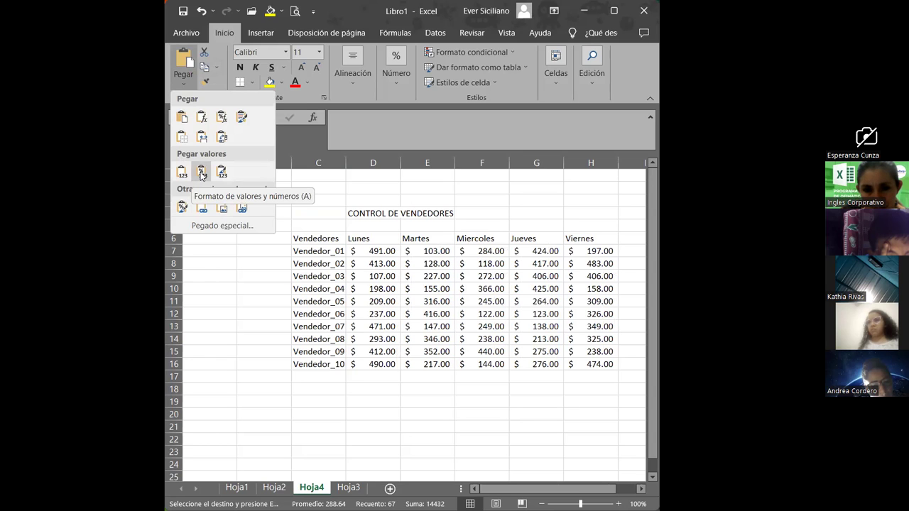
pyautogui.click(201, 175)
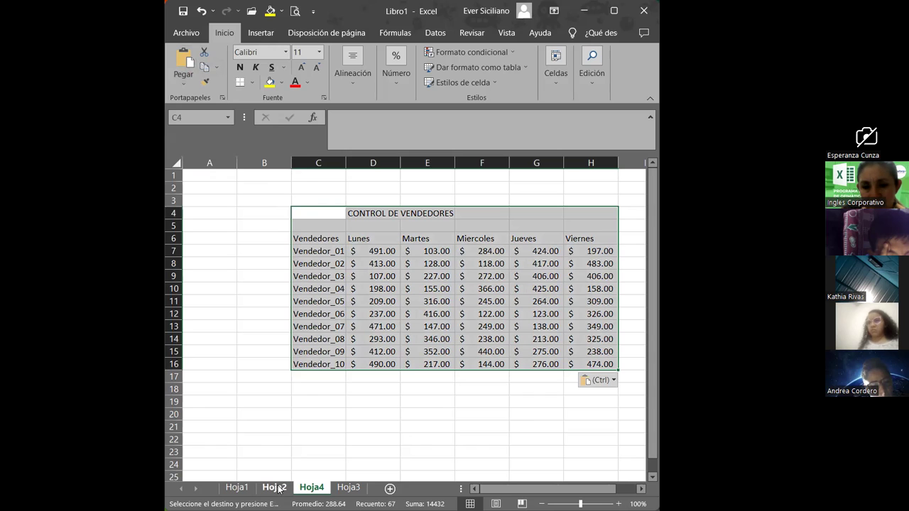
pyautogui.click(373, 252)
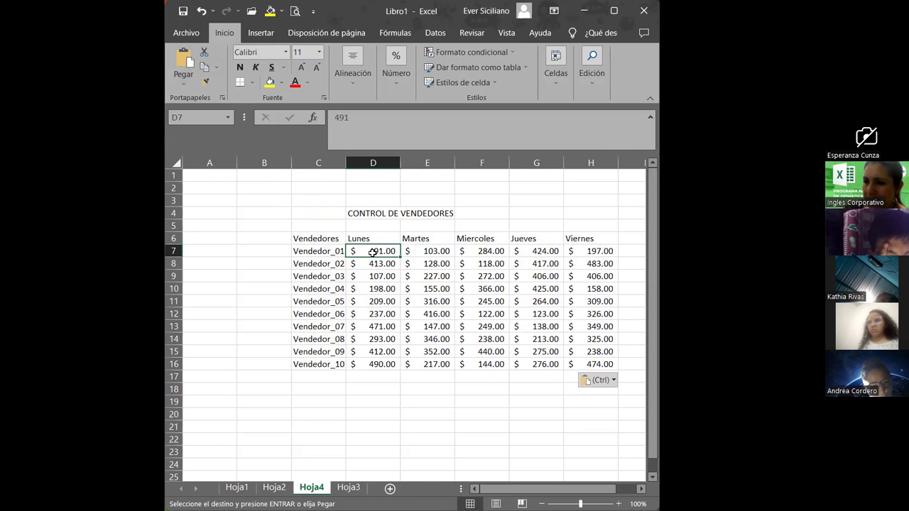
# - Flip between Hoja2 and Hoja4 to compare the formatted and plain vendor tables
pyautogui.click(275, 490)
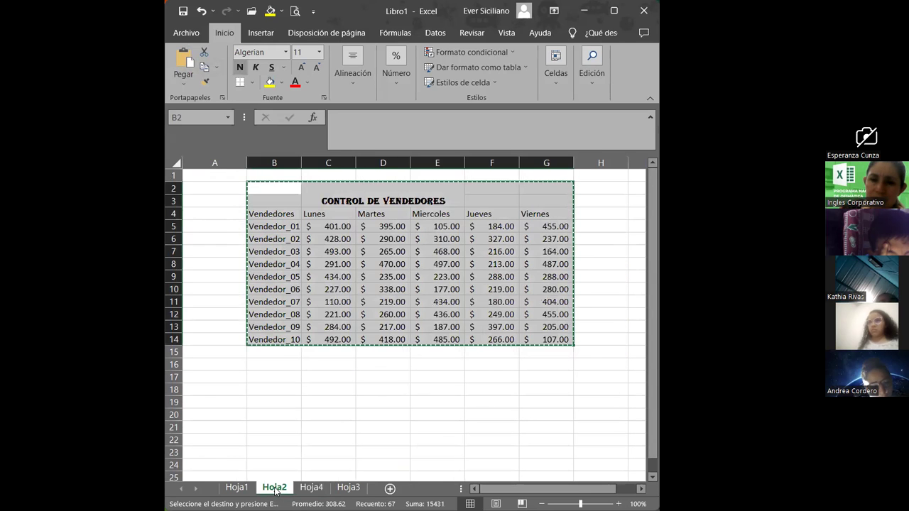
pyautogui.click(313, 489)
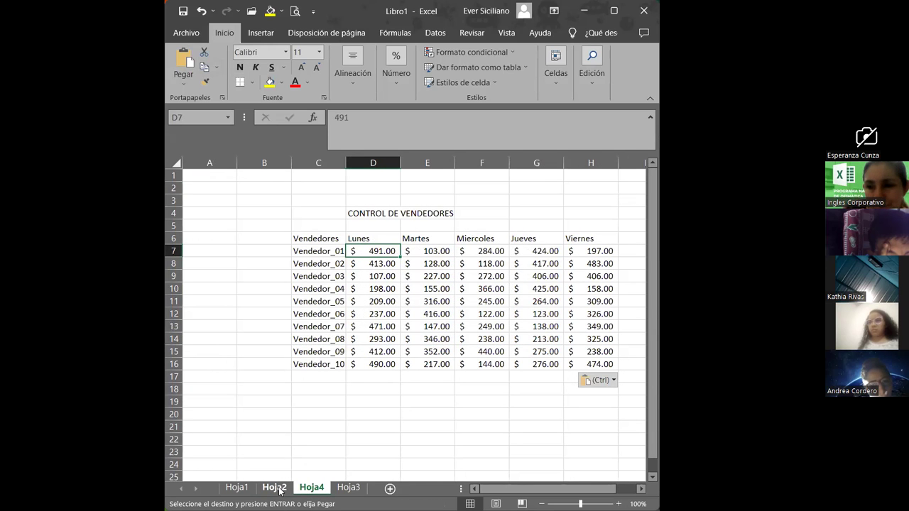
pyautogui.click(277, 489)
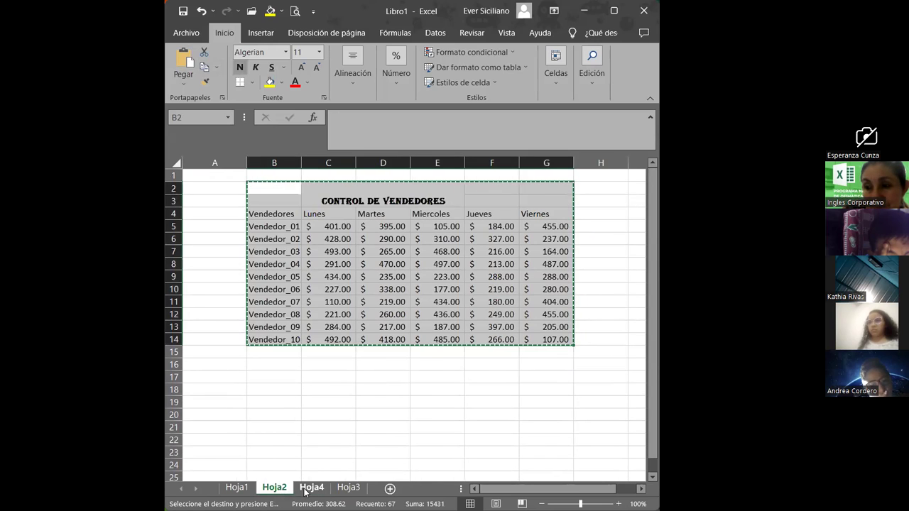
pyautogui.click(307, 488)
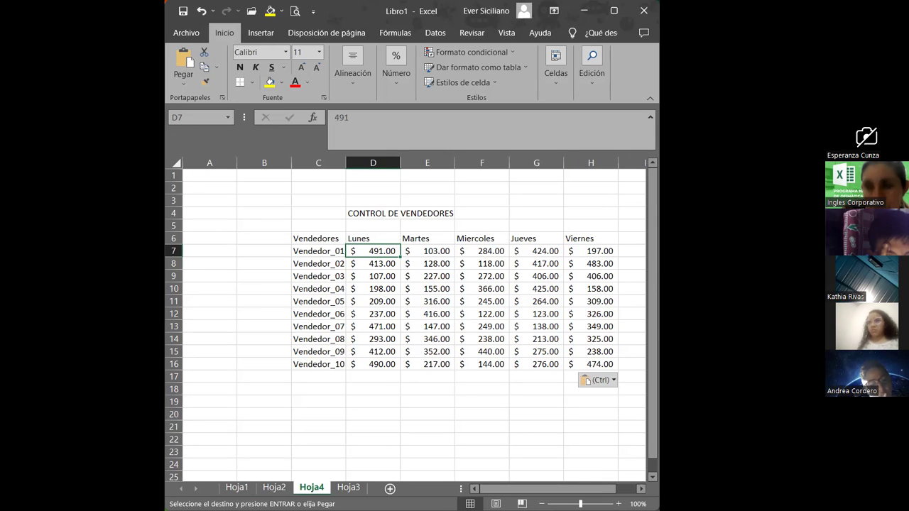
pyautogui.hotkey('alt', 'Tab')
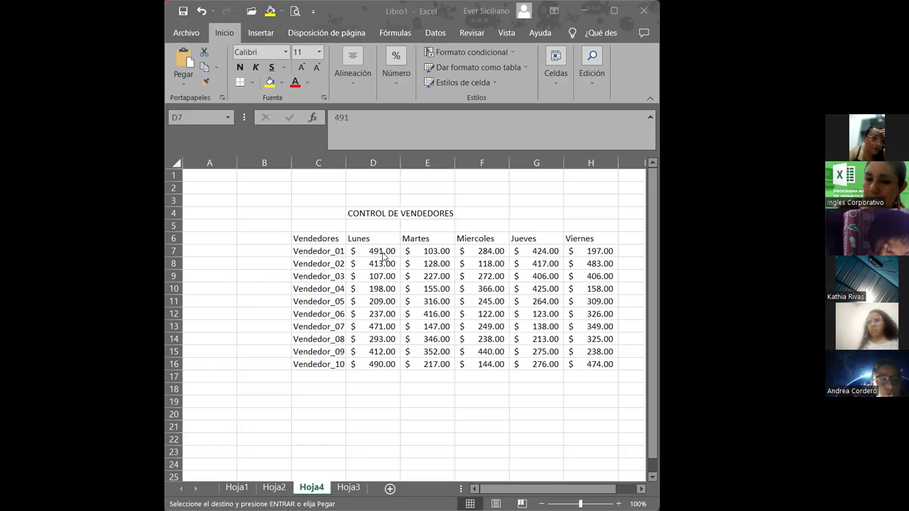
# - Paste the copied table into Hoja4 again and compare it with Hoja2
pyautogui.hotkey('ctrl', 'v')
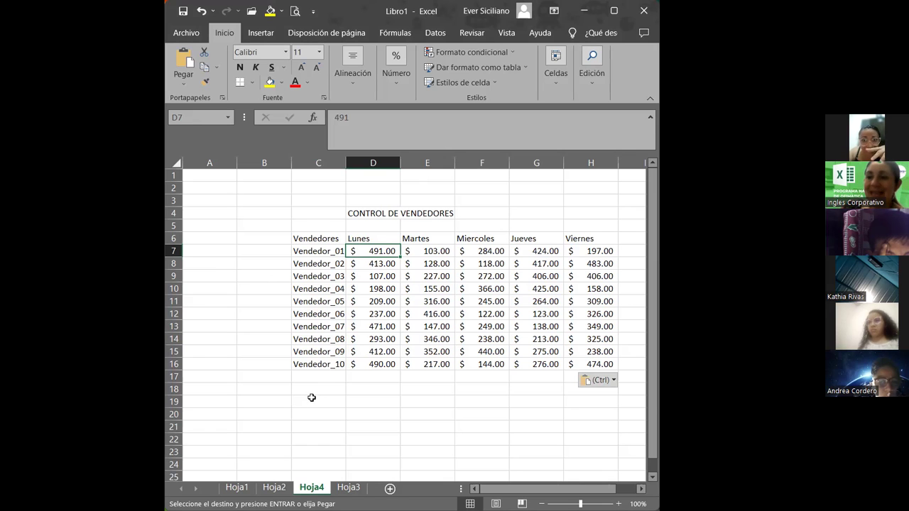
pyautogui.click(276, 488)
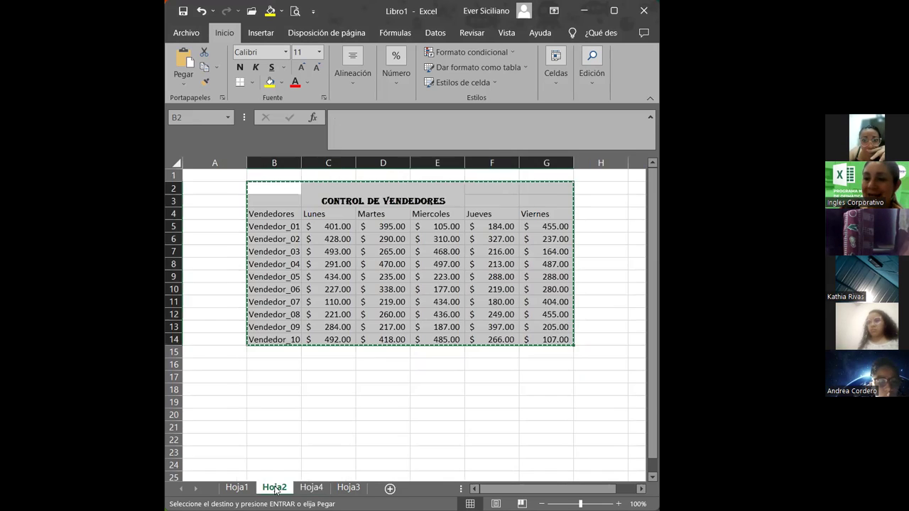
pyautogui.click(310, 488)
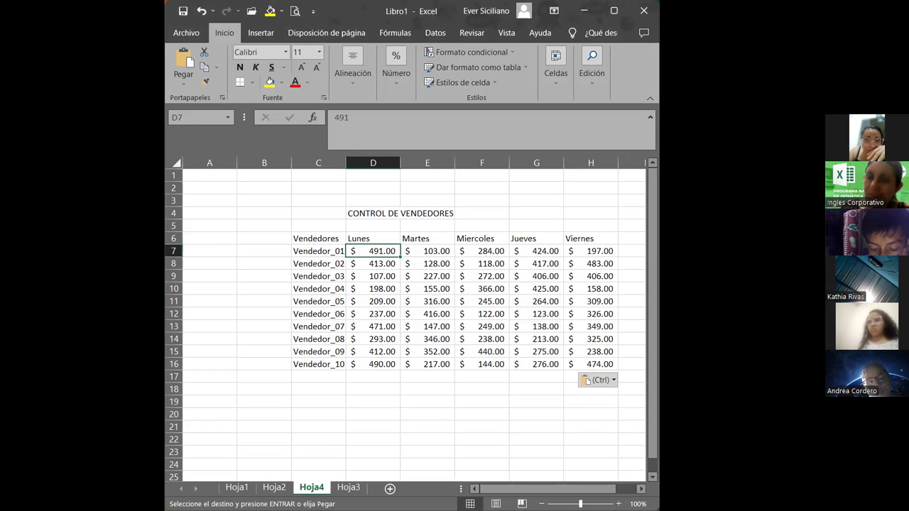
pyautogui.hotkey('alt', 'Tab')
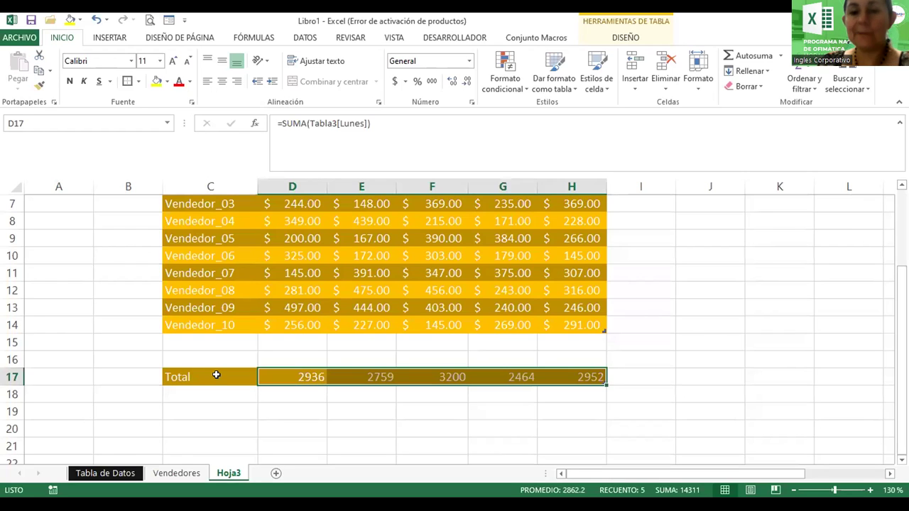
# - Reopen and re-commit the Lunes total formula in D17
pyautogui.click(217, 378)
pyautogui.click(290, 375)
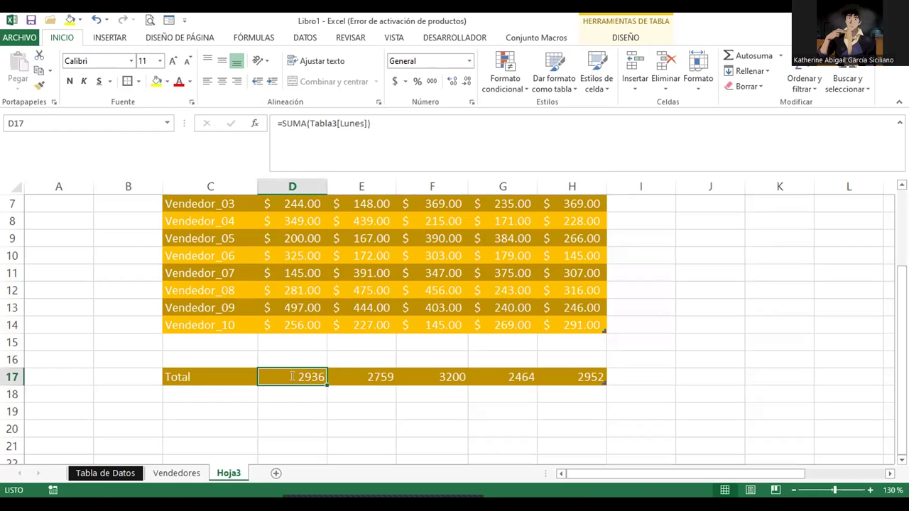
pyautogui.doubleClick(291, 375)
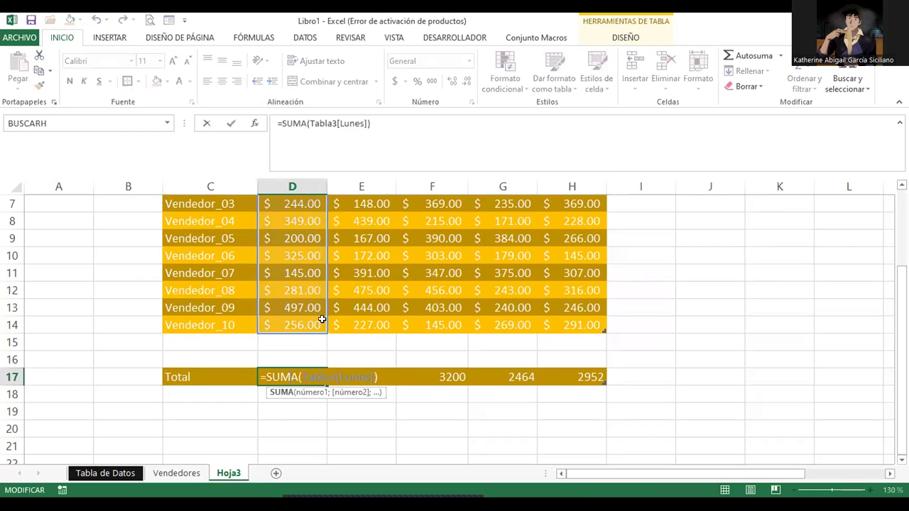
pyautogui.press('Return')
pyautogui.click(296, 375)
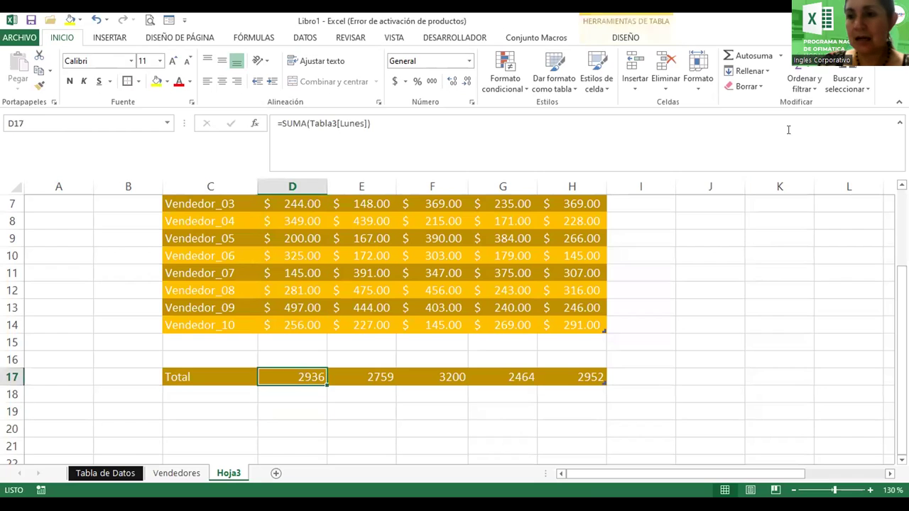
# - Re-sum D5:D14 with Autosuma in D17 and fill it across to H17
pyautogui.click(779, 56)
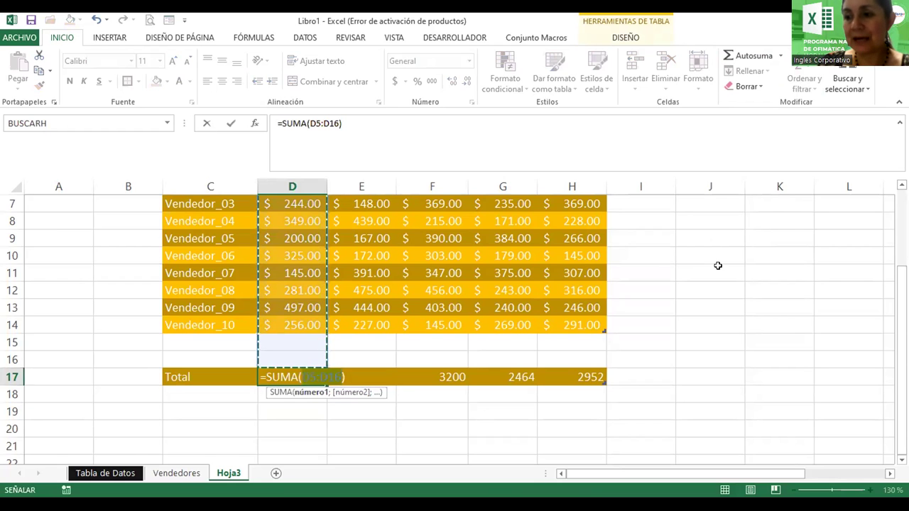
pyautogui.scroll(2, 454, 320)
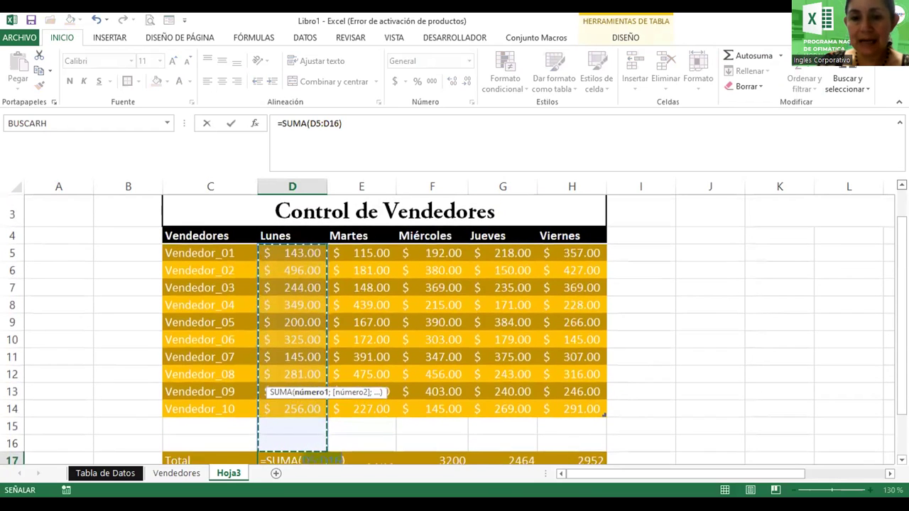
pyautogui.moveTo(292, 253)
pyautogui.mouseDown()
pyautogui.moveTo(298, 426)
pyautogui.moveTo(299, 391)
pyautogui.moveTo(298, 416)
pyautogui.mouseUp()
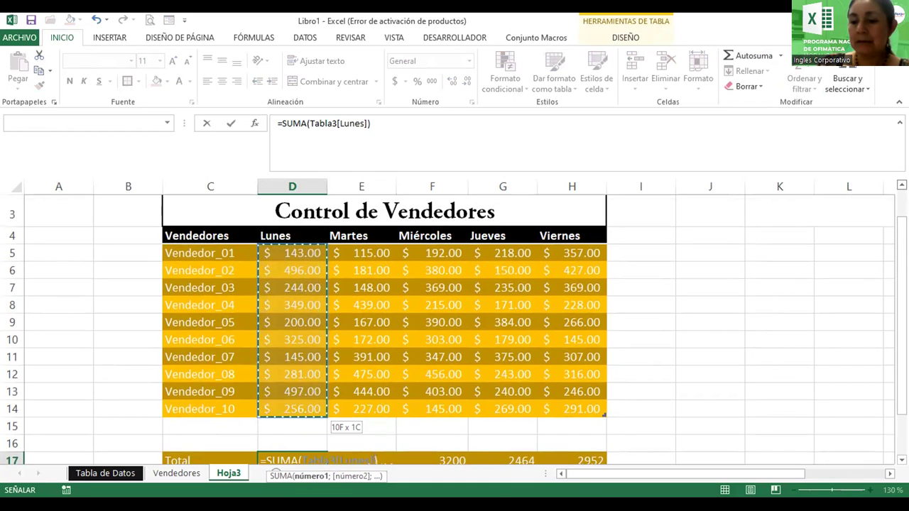
pyautogui.press('Return')
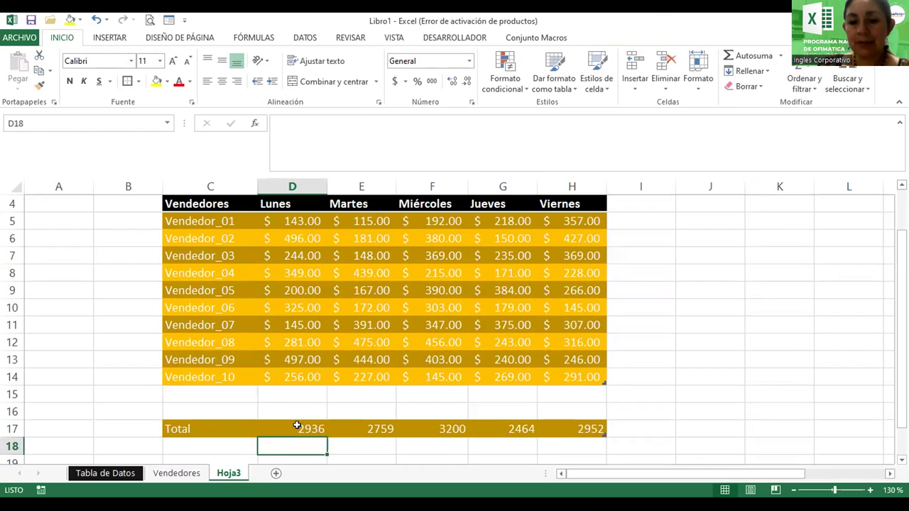
pyautogui.click(315, 428)
pyautogui.moveTo(326, 437); pyautogui.dragTo(600, 426)
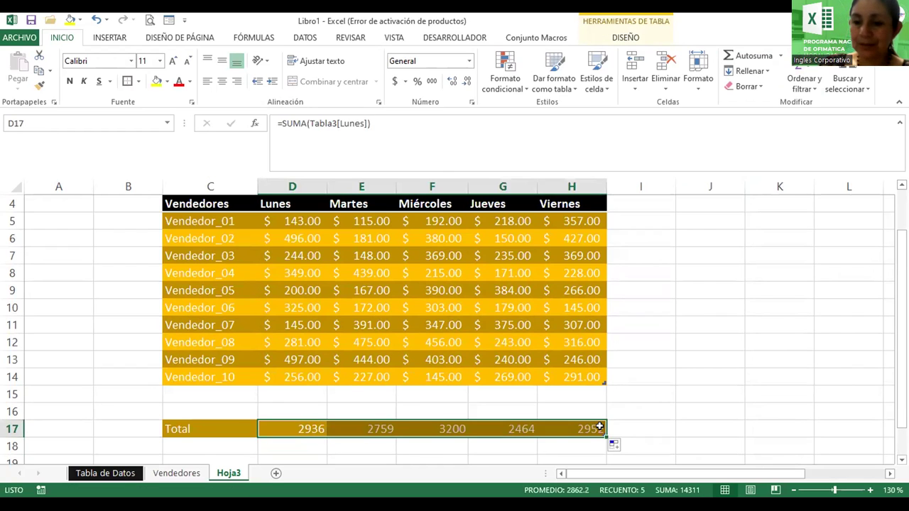
# - Format the Total row C17:H17 with a dark orange Oscuro table style
pyautogui.moveTo(213, 428); pyautogui.dragTo(600, 429)
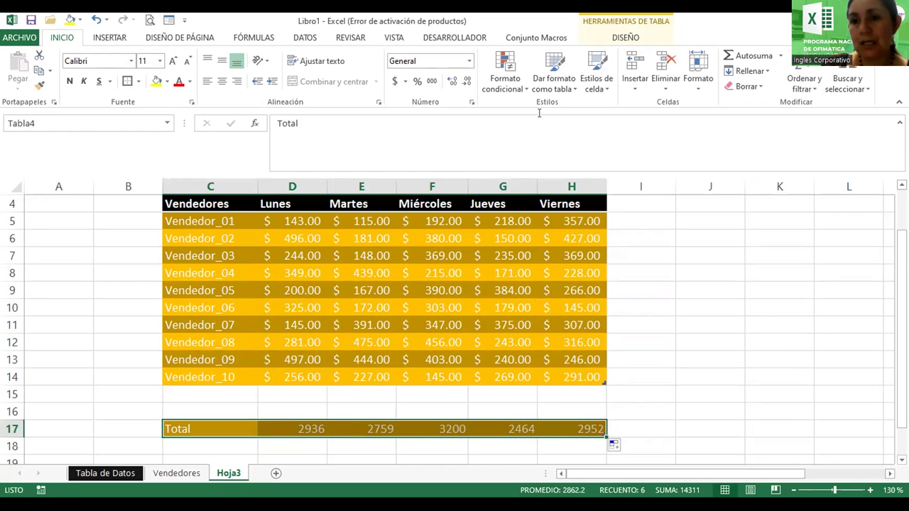
pyautogui.click(551, 85)
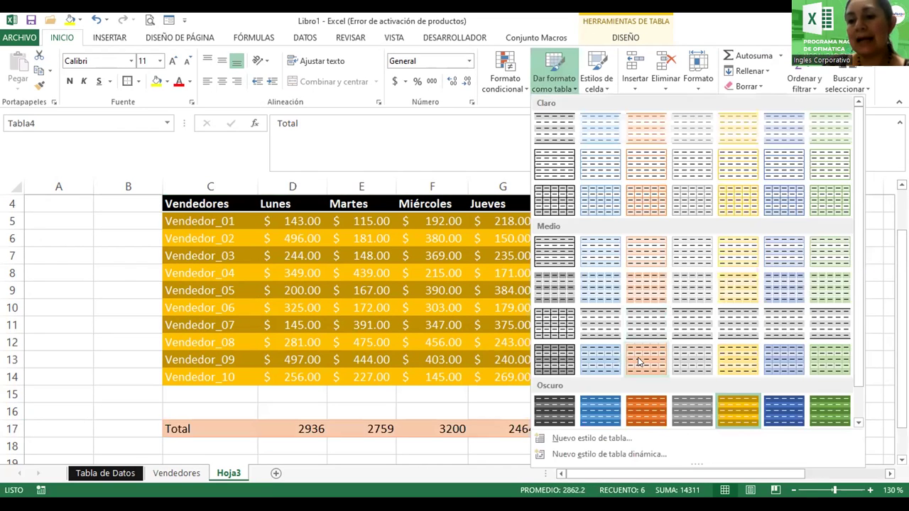
pyautogui.click(632, 402)
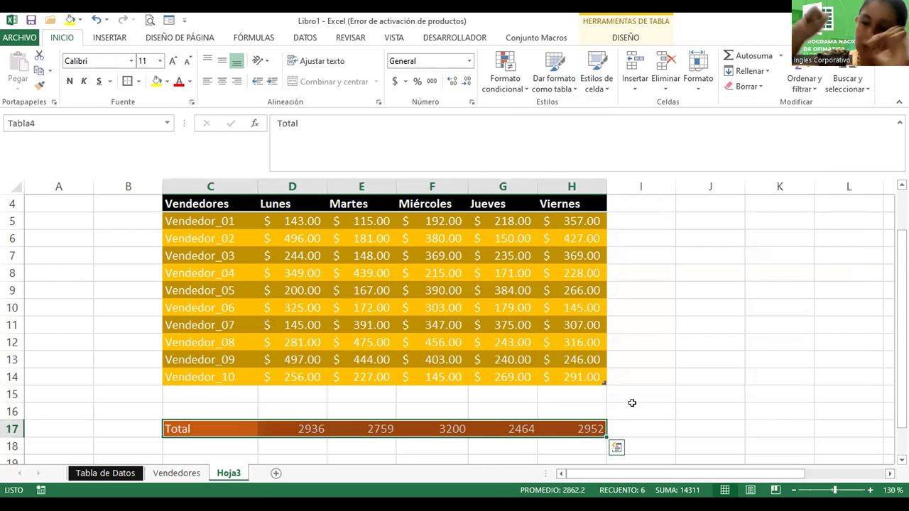
# - Toggle the Total table's header row, leaving the Columna1–Columna6 header showing
pyautogui.click(622, 34)
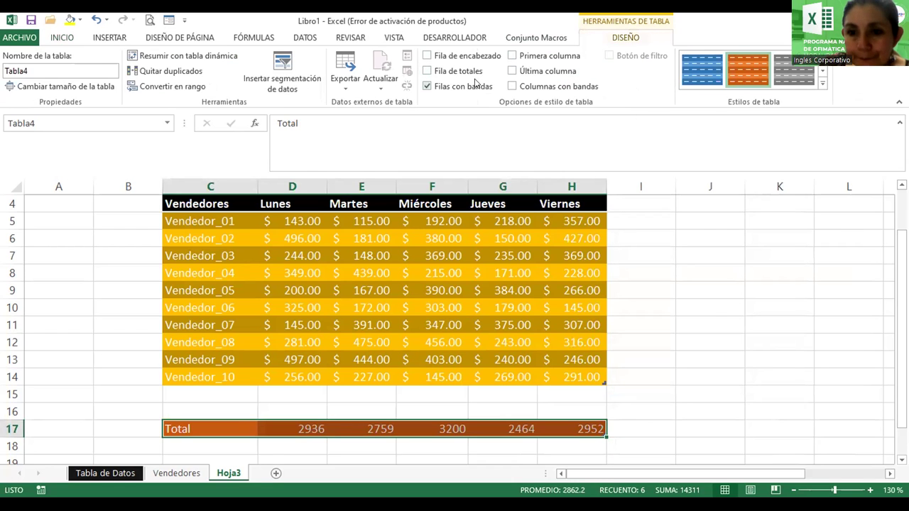
pyautogui.click(426, 56)
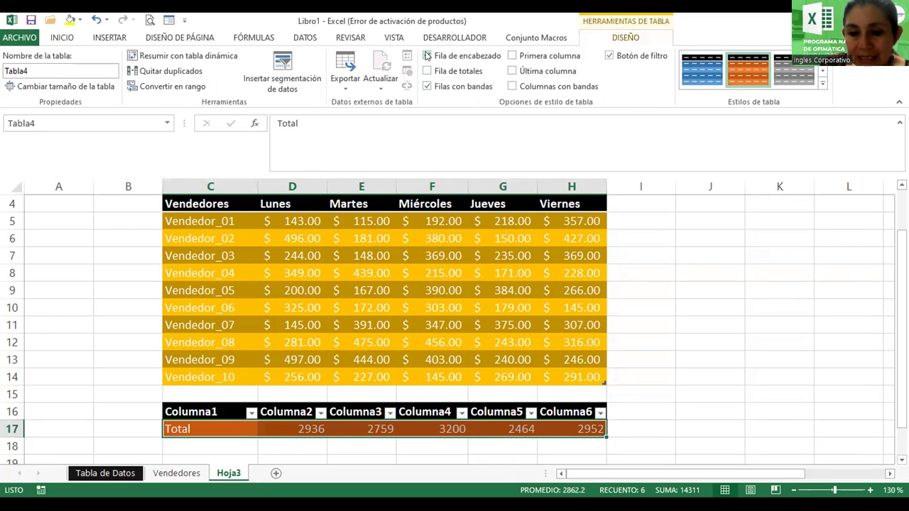
pyautogui.click(427, 55)
pyautogui.click(427, 56)
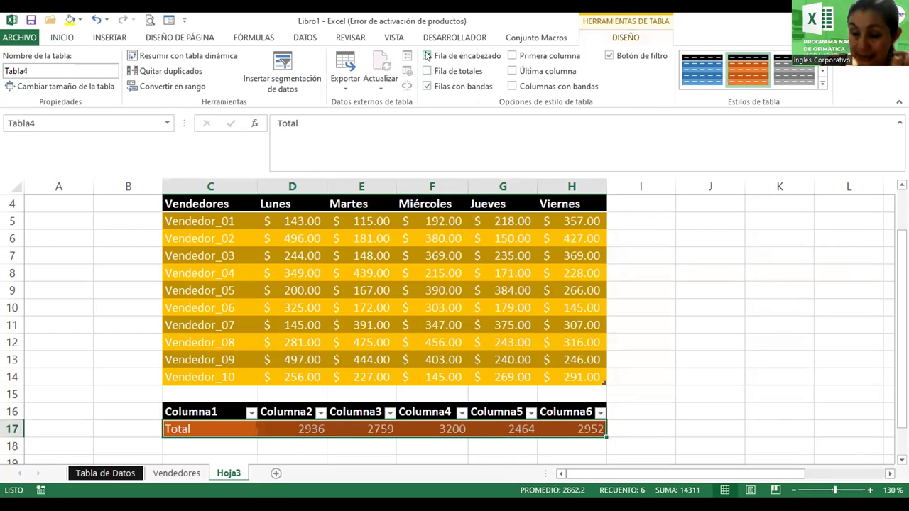
pyautogui.click(427, 55)
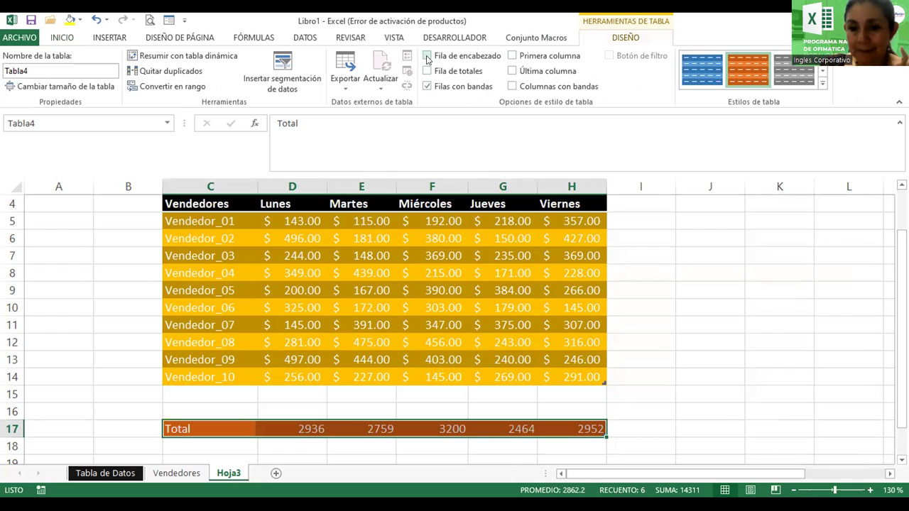
pyautogui.click(427, 55)
pyautogui.click(427, 56)
pyautogui.click(427, 56)
pyautogui.click(427, 55)
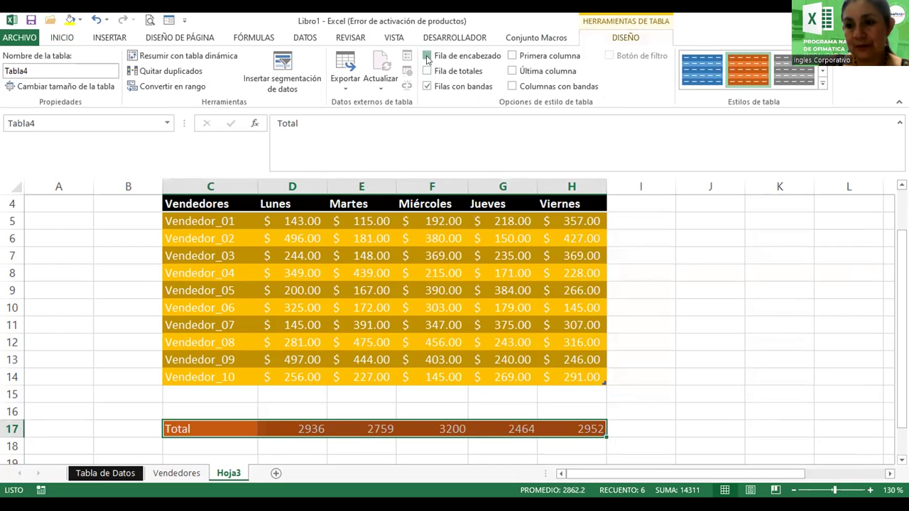
pyautogui.click(427, 55)
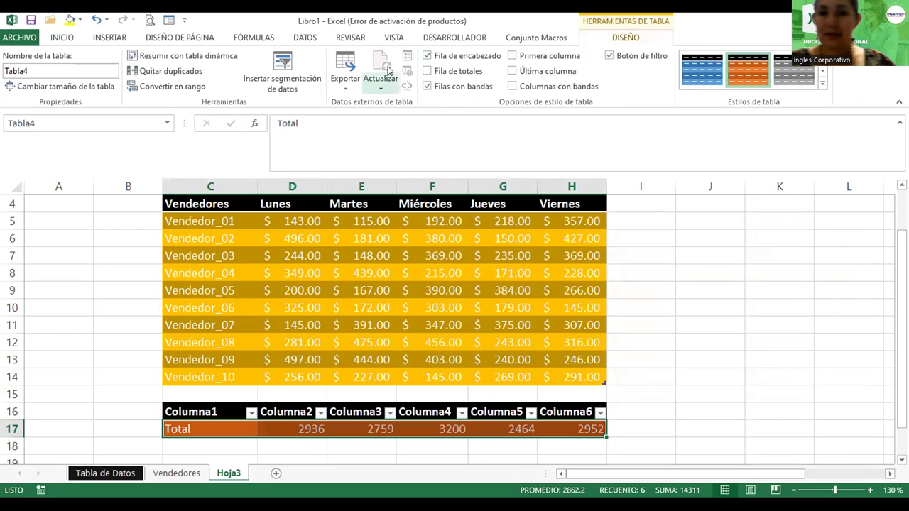
pyautogui.click(427, 55)
pyautogui.click(427, 55)
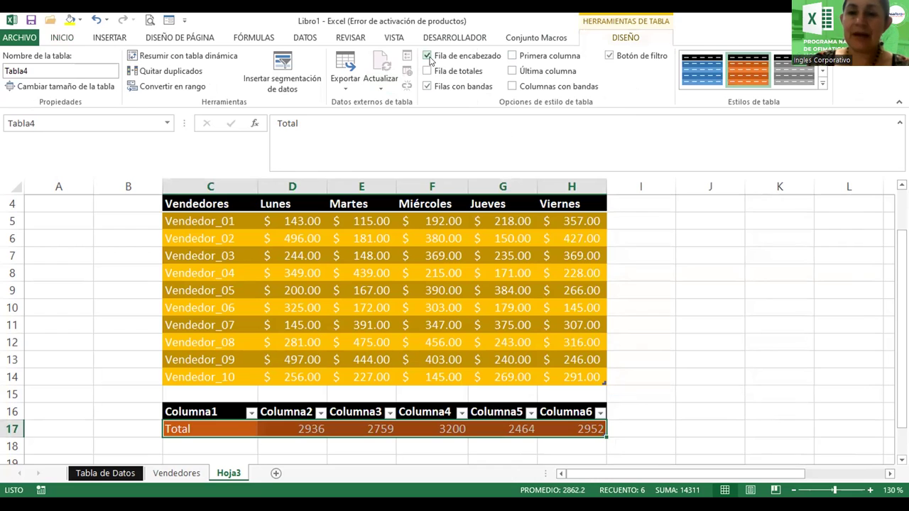
# - Click out of the table and switch to the Tabla de Datos sheet
pyautogui.click(571, 211)
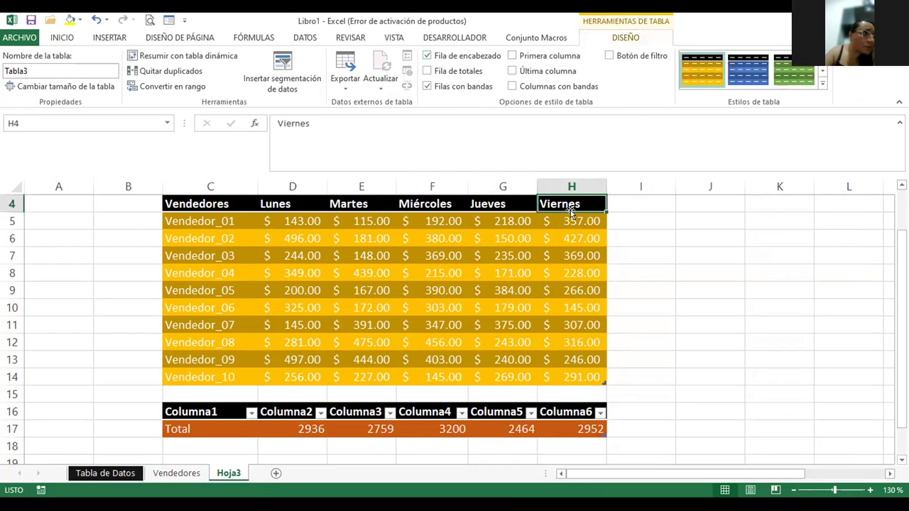
pyautogui.click(638, 347)
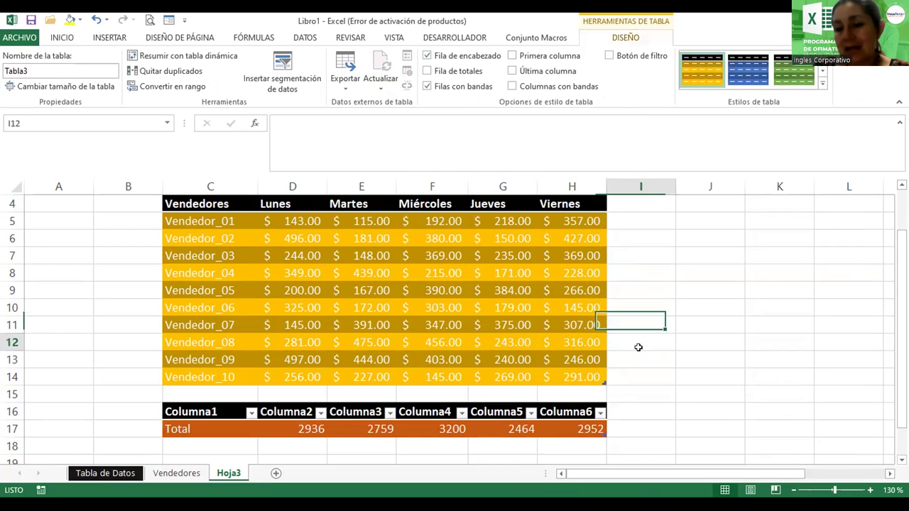
pyautogui.click(88, 474)
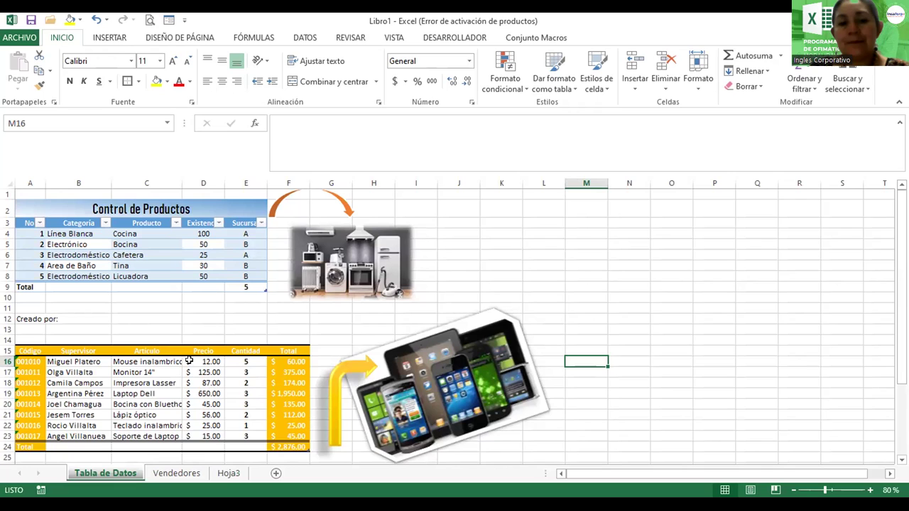
# - Widen column C so item names like 'Impresora Lasser' and 'Teclado inalambrico' show in full
pyautogui.click(96, 319)
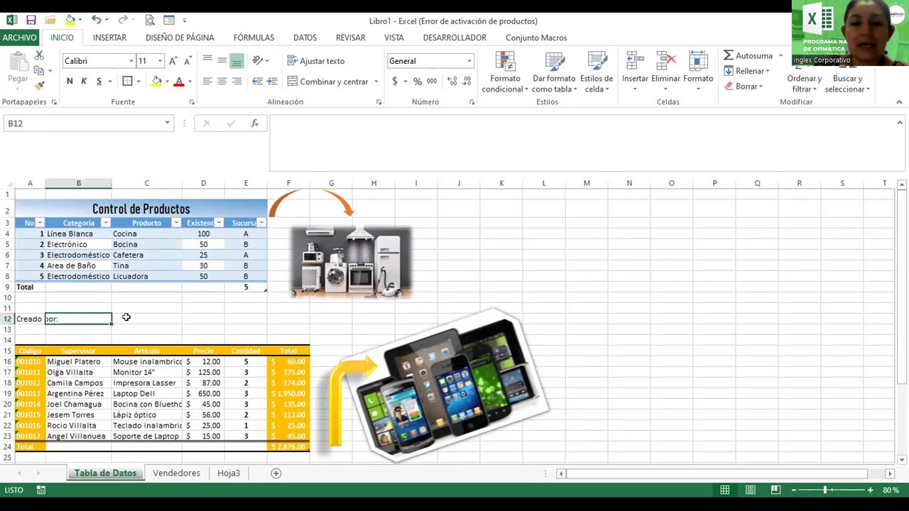
pyautogui.click(125, 319)
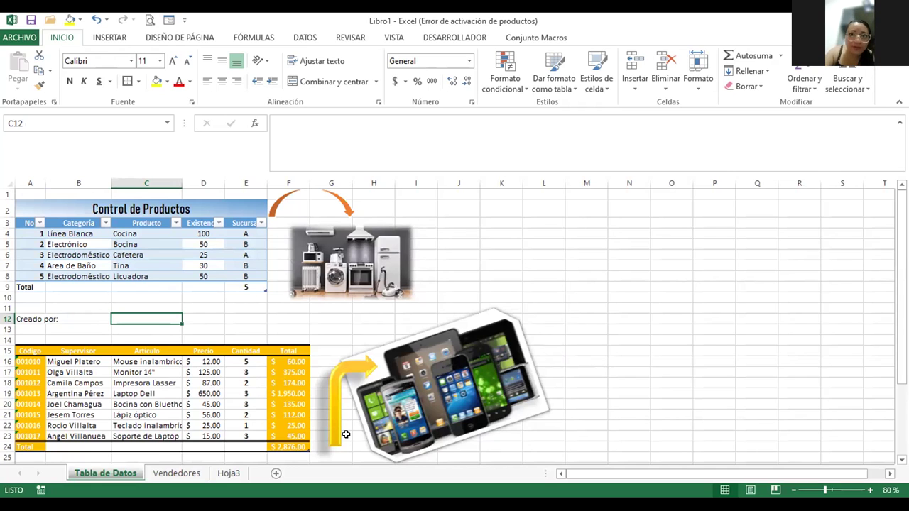
pyautogui.click(164, 382)
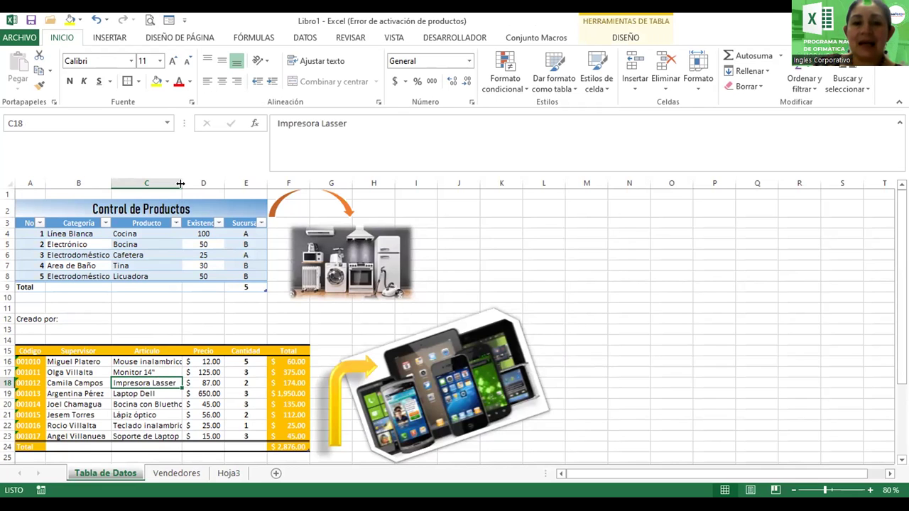
pyautogui.moveTo(178, 182); pyautogui.dragTo(194, 180)
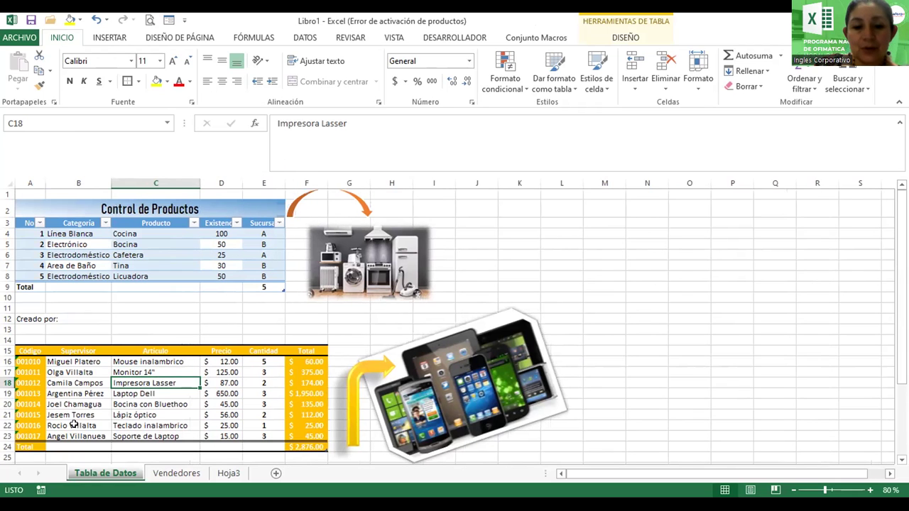
pyautogui.click(178, 303)
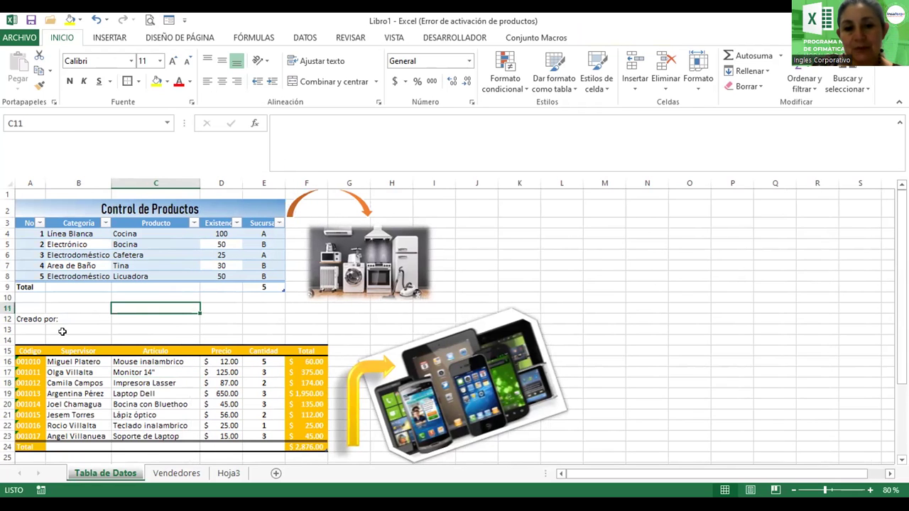
pyautogui.moveTo(78, 329); pyautogui.dragTo(80, 319)
pyautogui.click(124, 324)
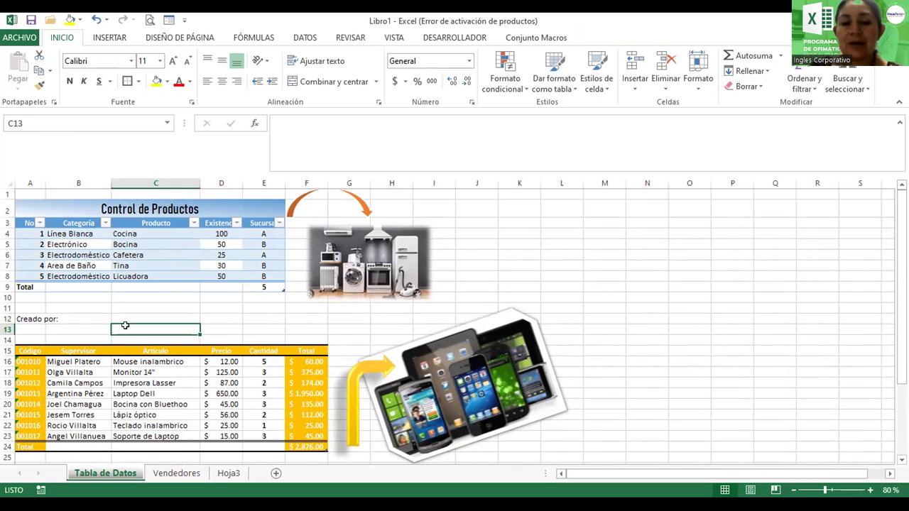
pyautogui.click(207, 306)
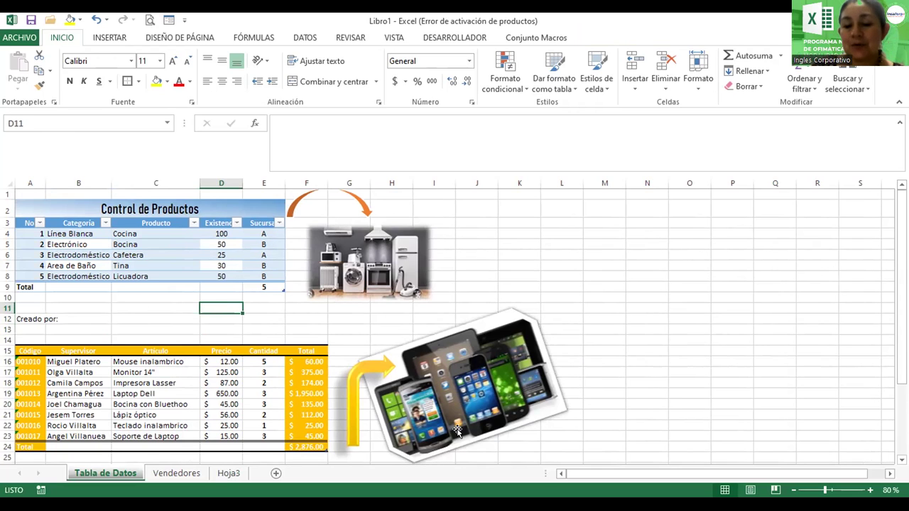